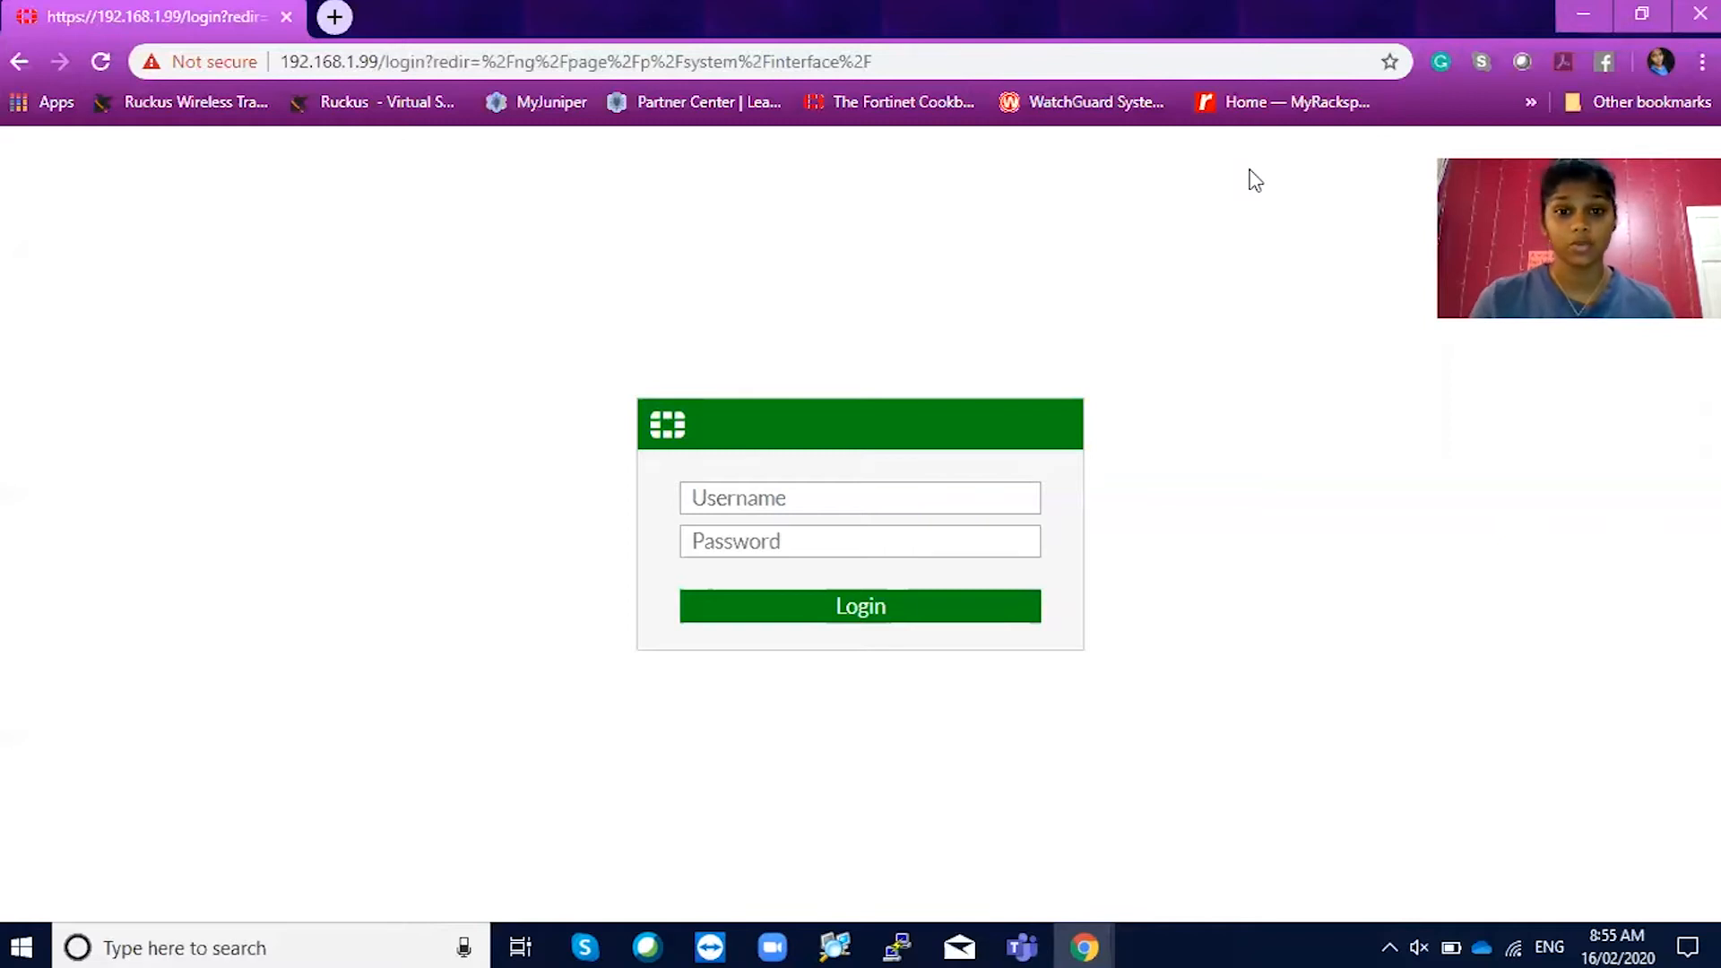
Log in to the firewall as admin with a blank password.
click(872, 499)
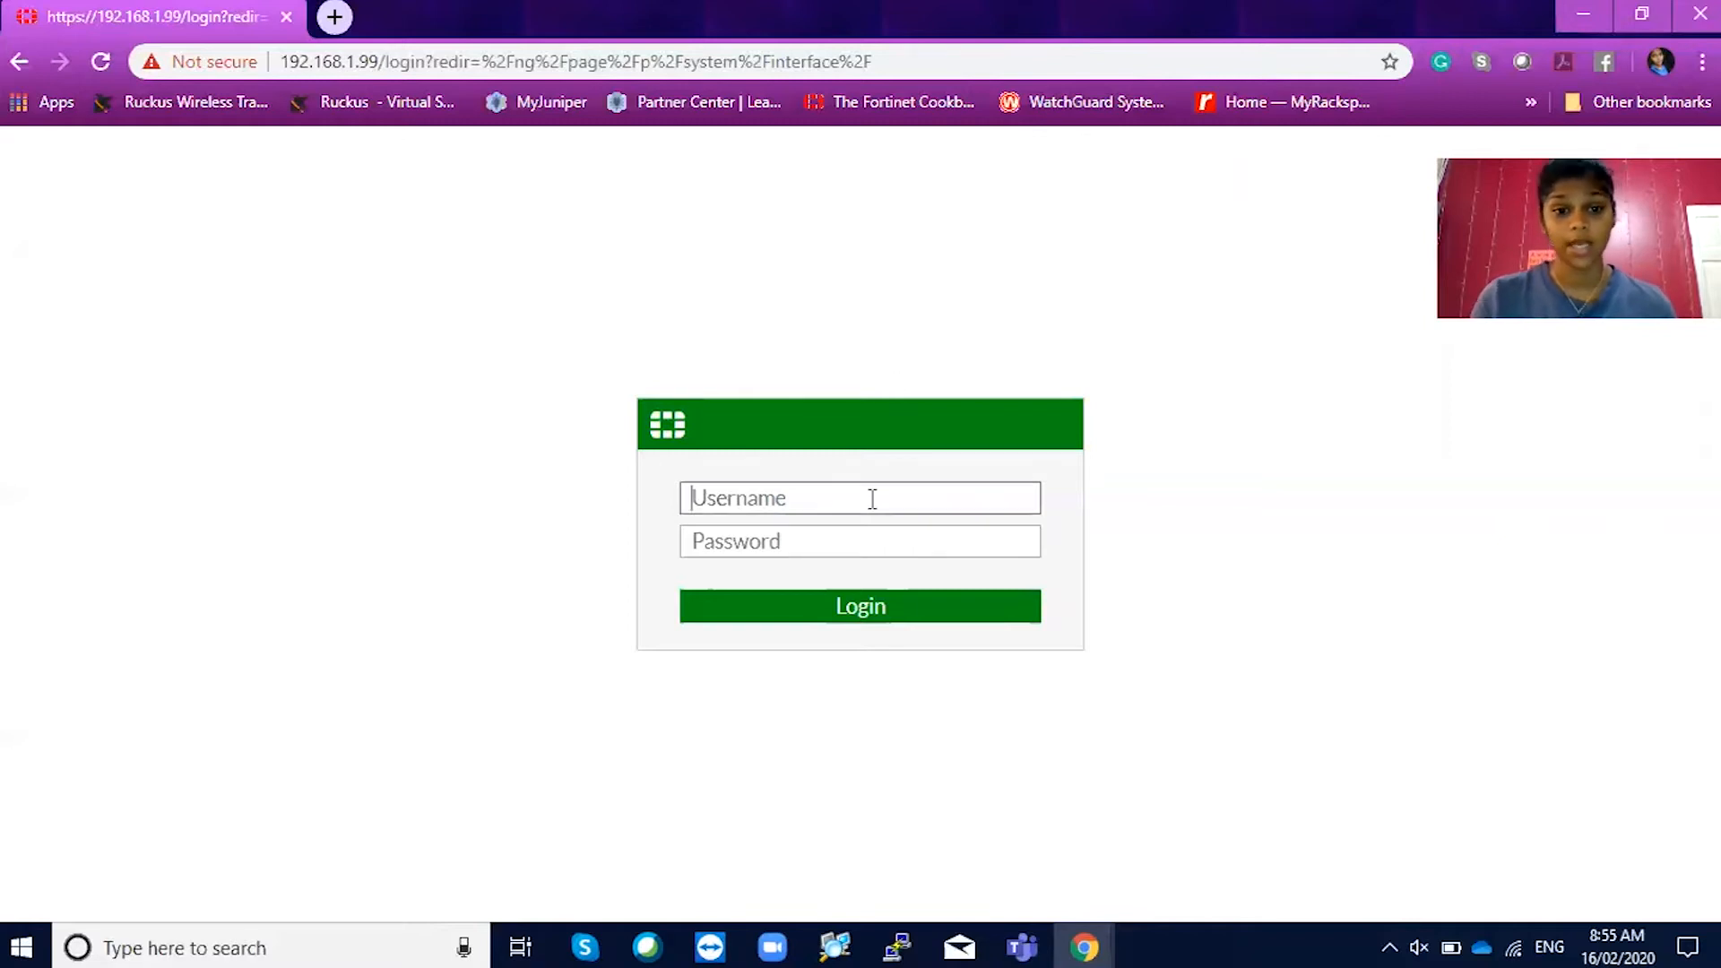
text(admin)
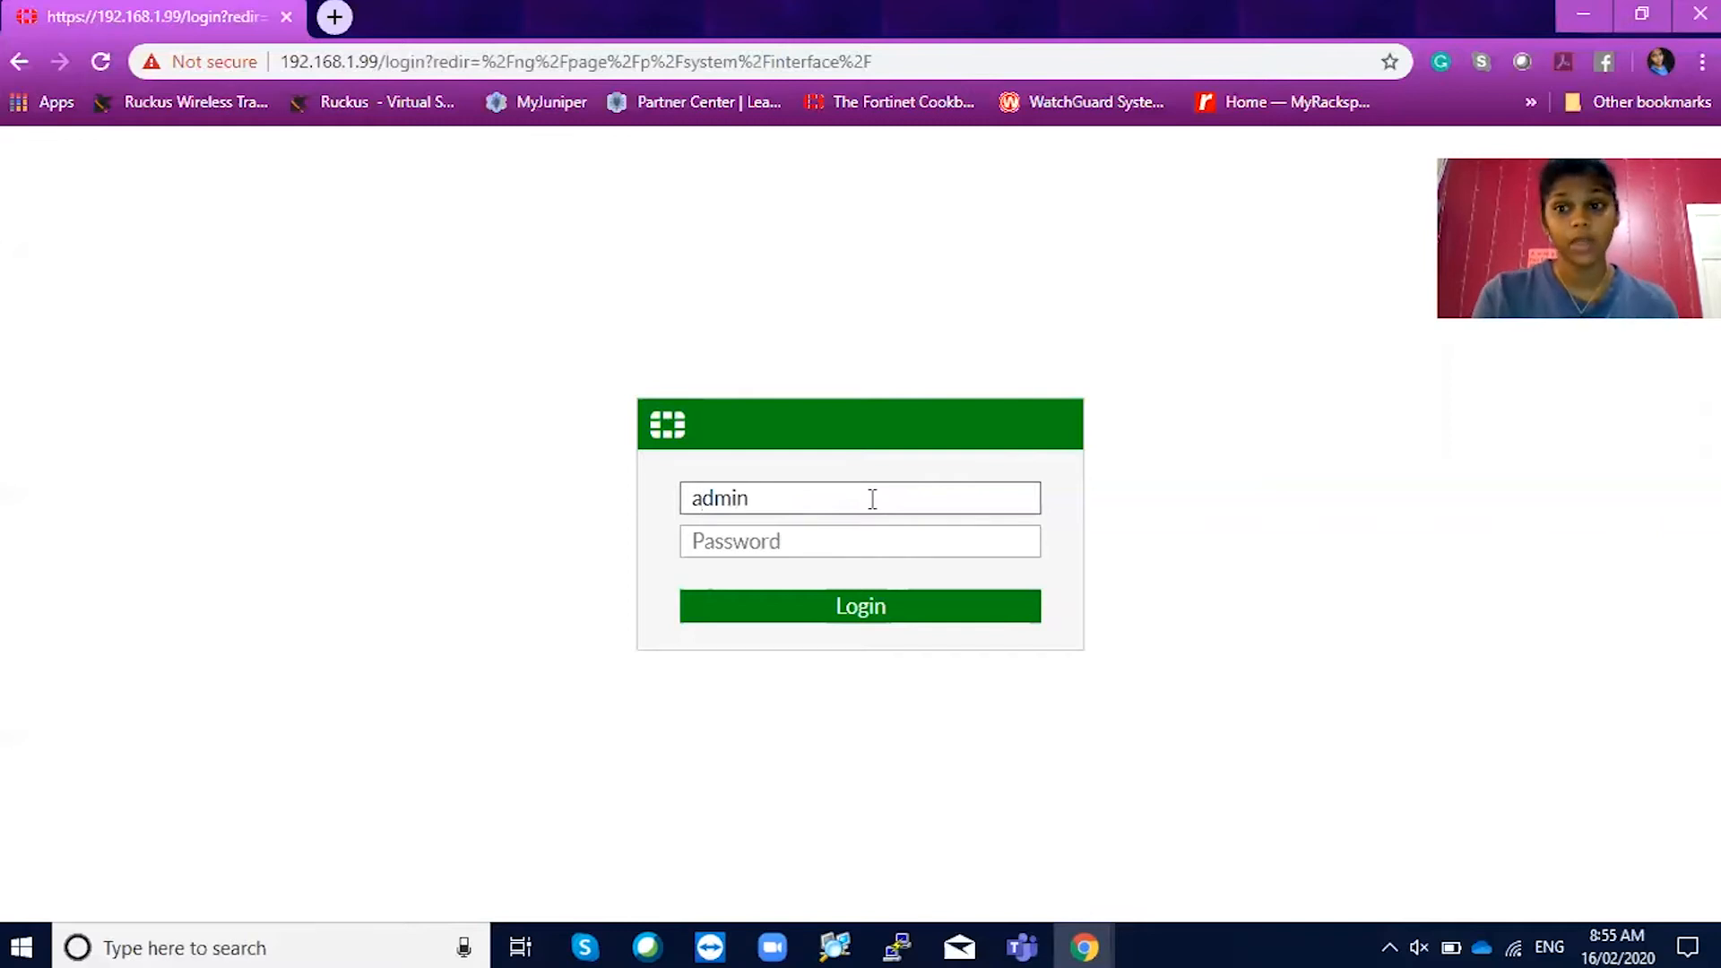
key(Return)
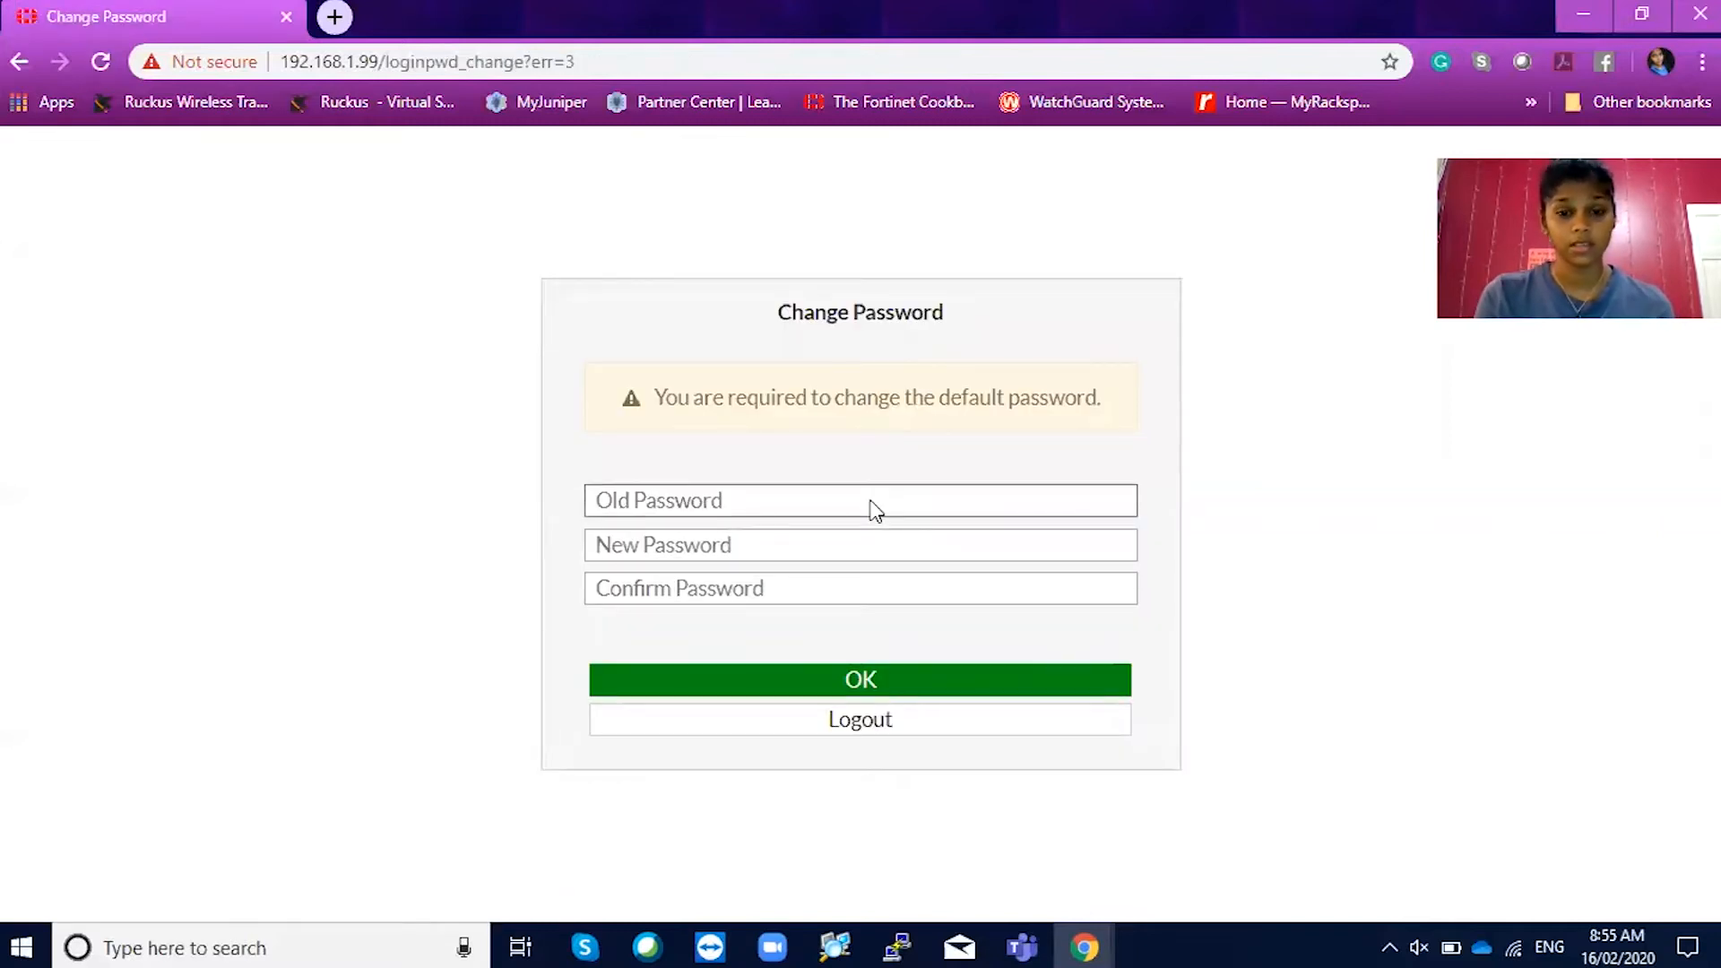
Replace the default administrator password: leave the old password blank, enter and confirm a new password, and submit the change.
click(795, 560)
text(•••••)
key(BackSpace)
key(BackSpace)
key(BackSpace)
key(BackSpace)
key(BackSpace)
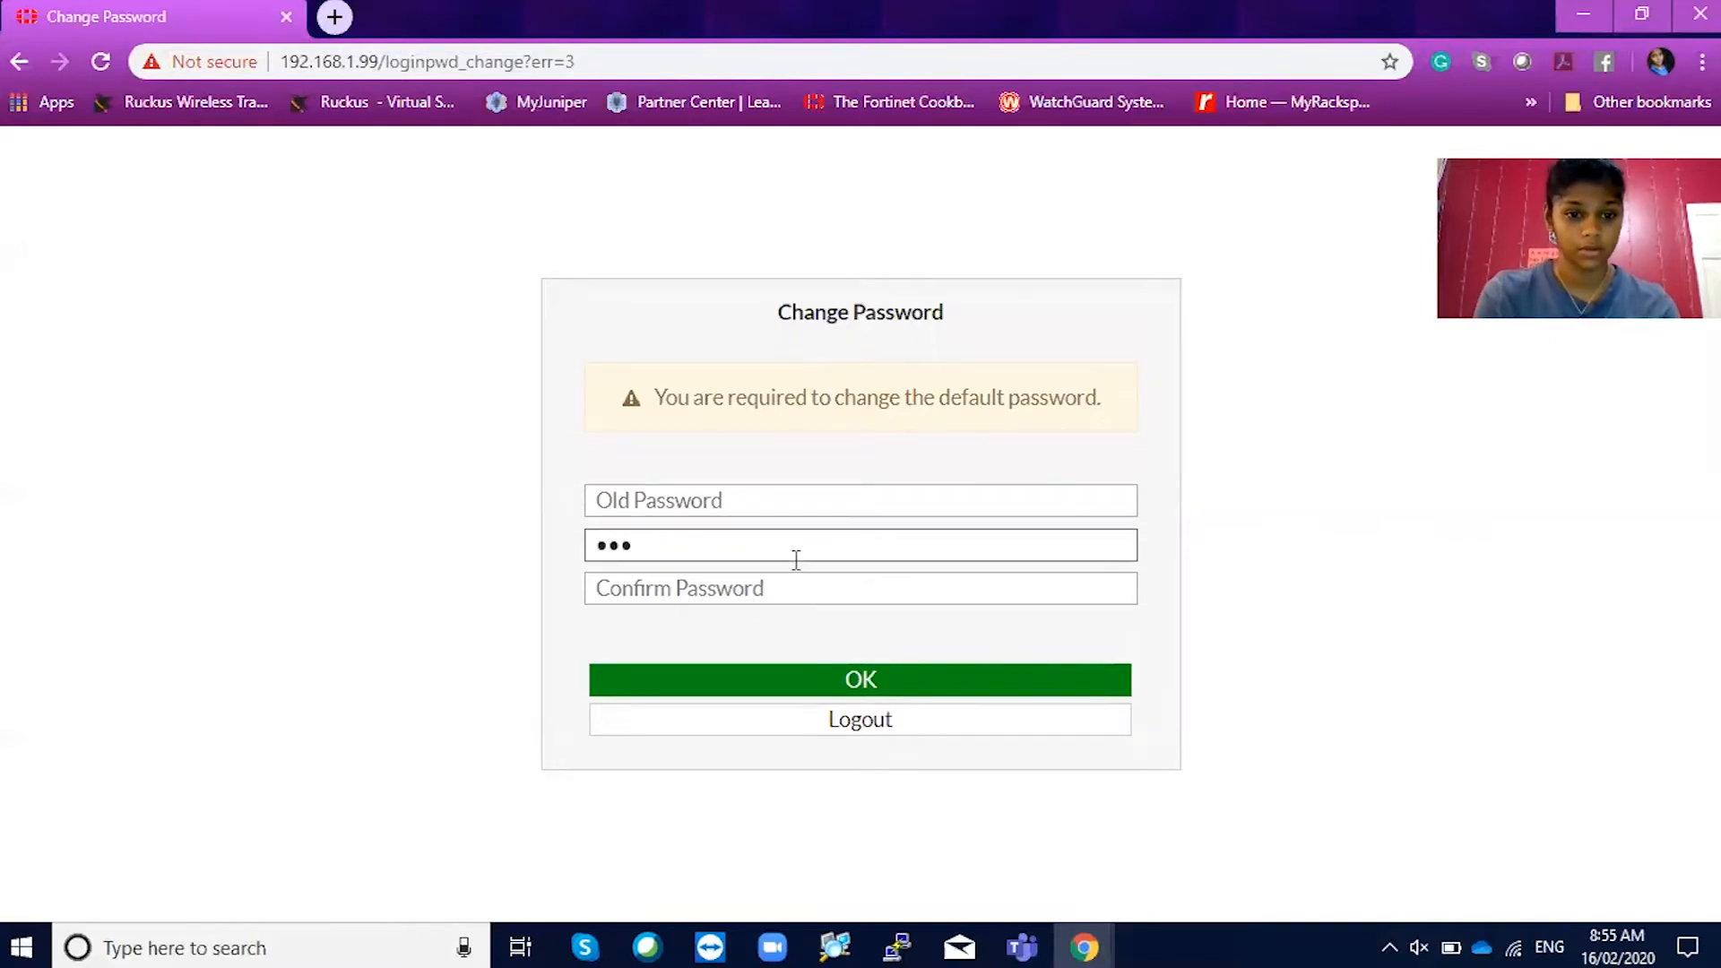
text(•••••)
key(Tab)
text(•••••)
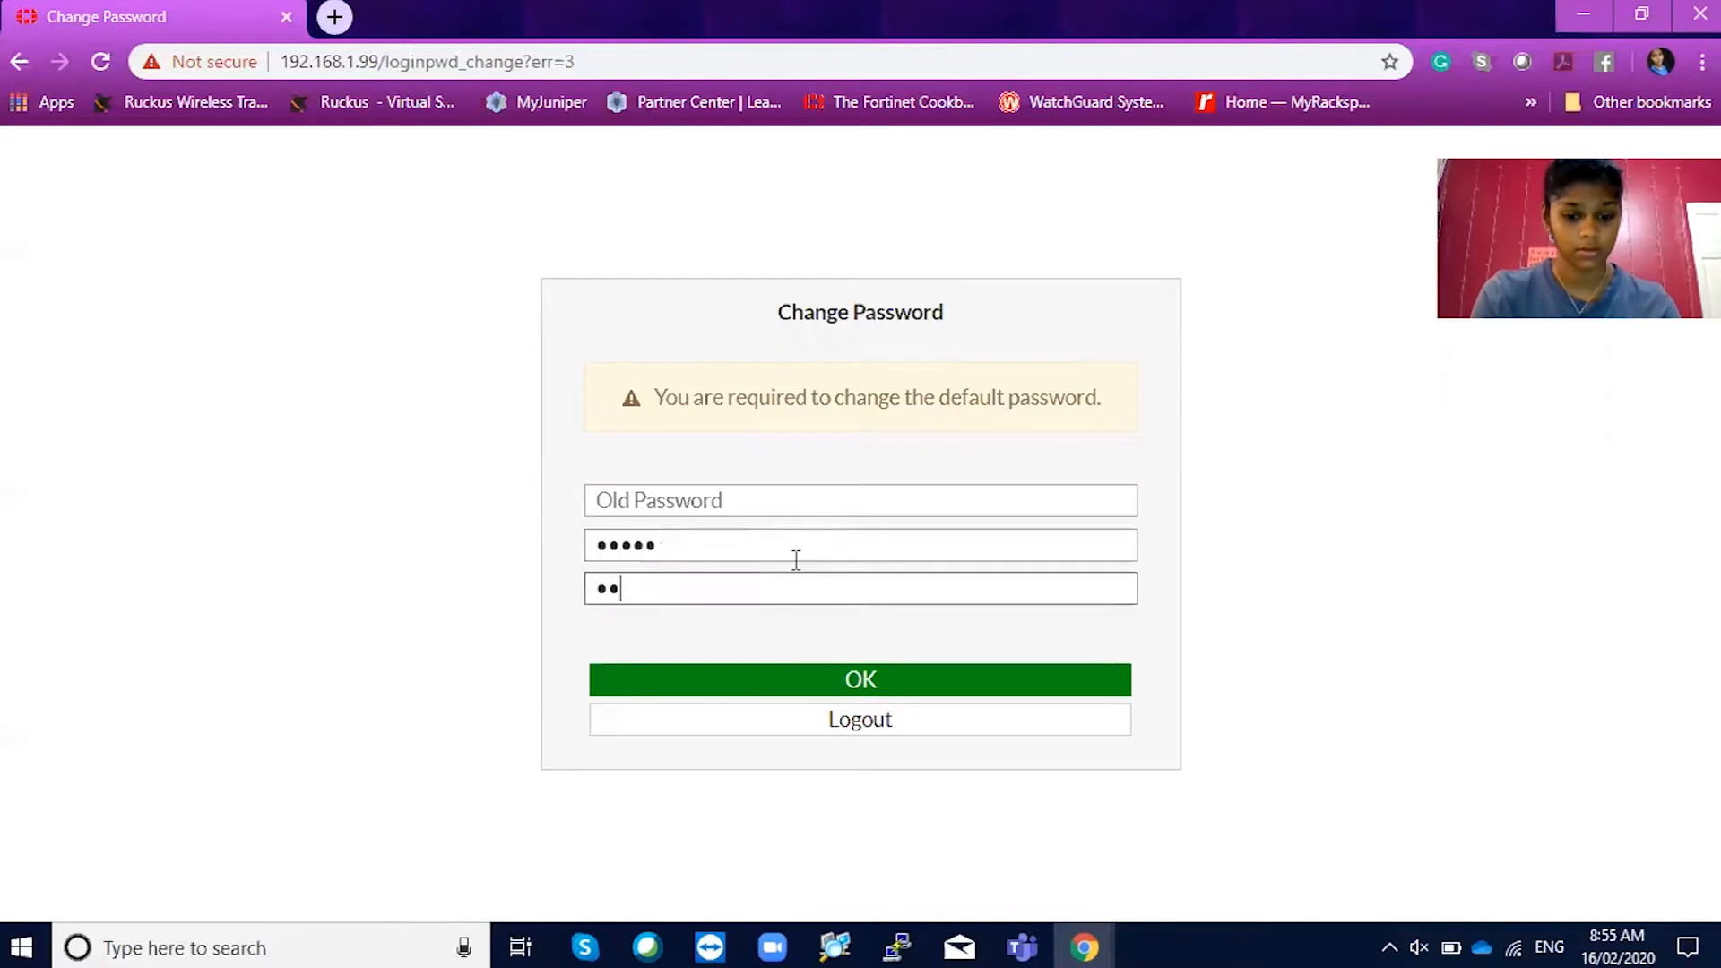
click(747, 692)
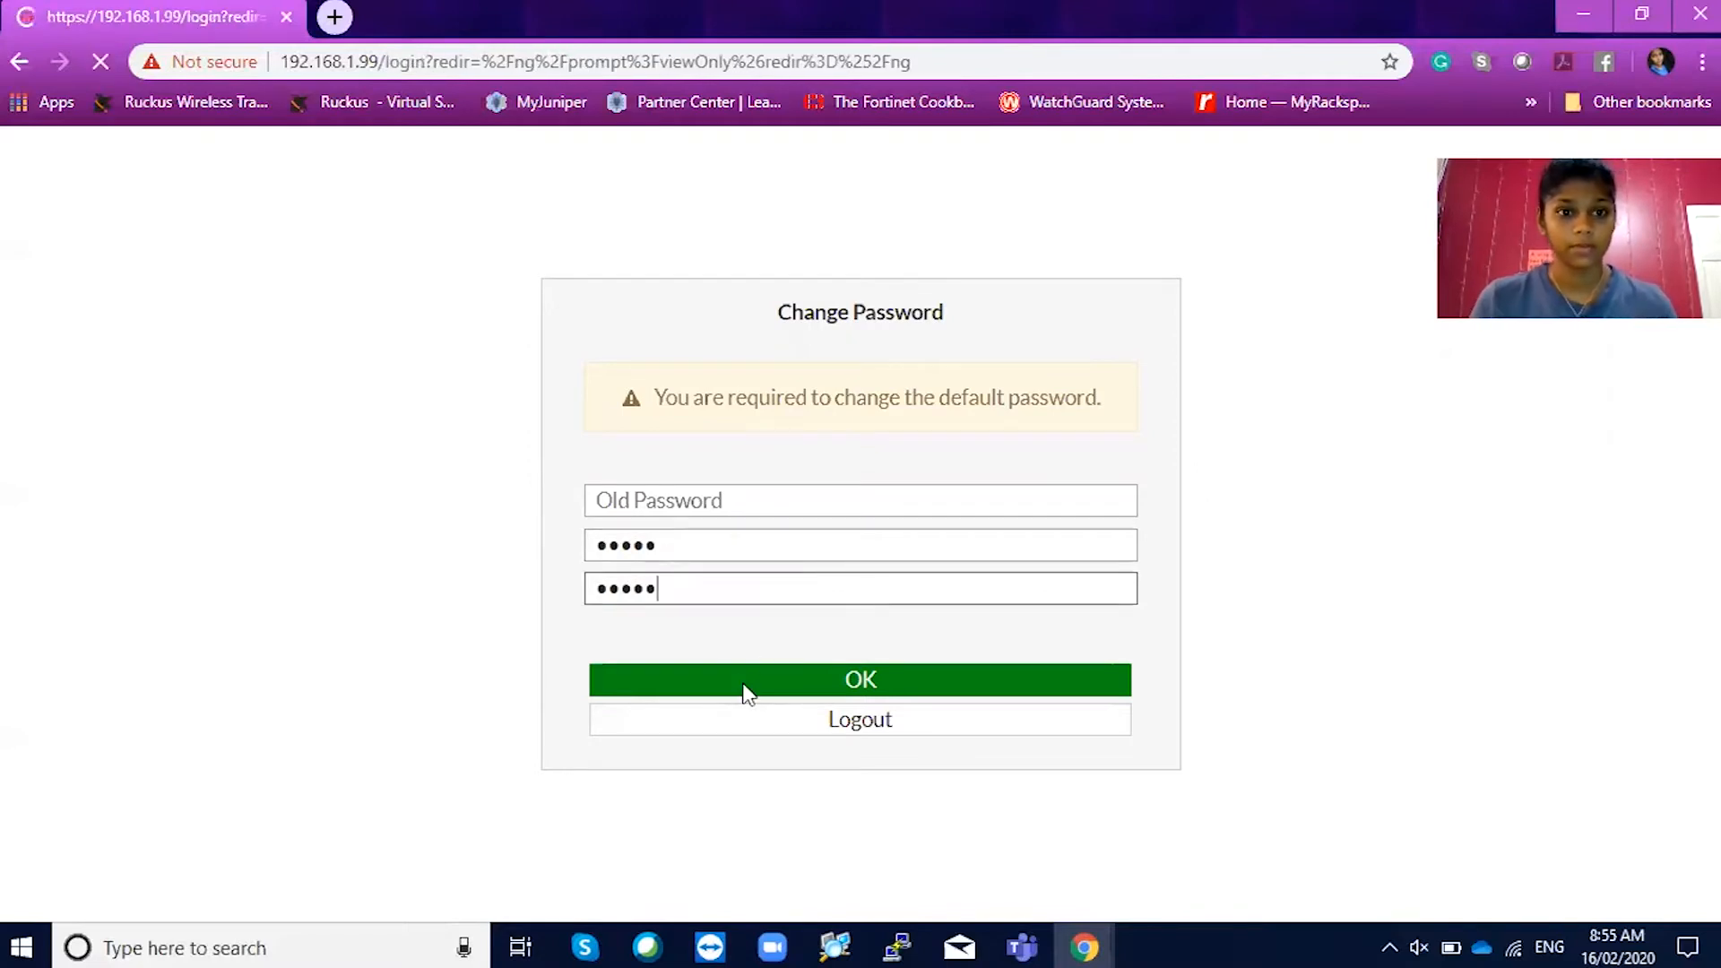
Log in again as admin with the new account password.
text(admin)
key(Tab)
text(•••••)
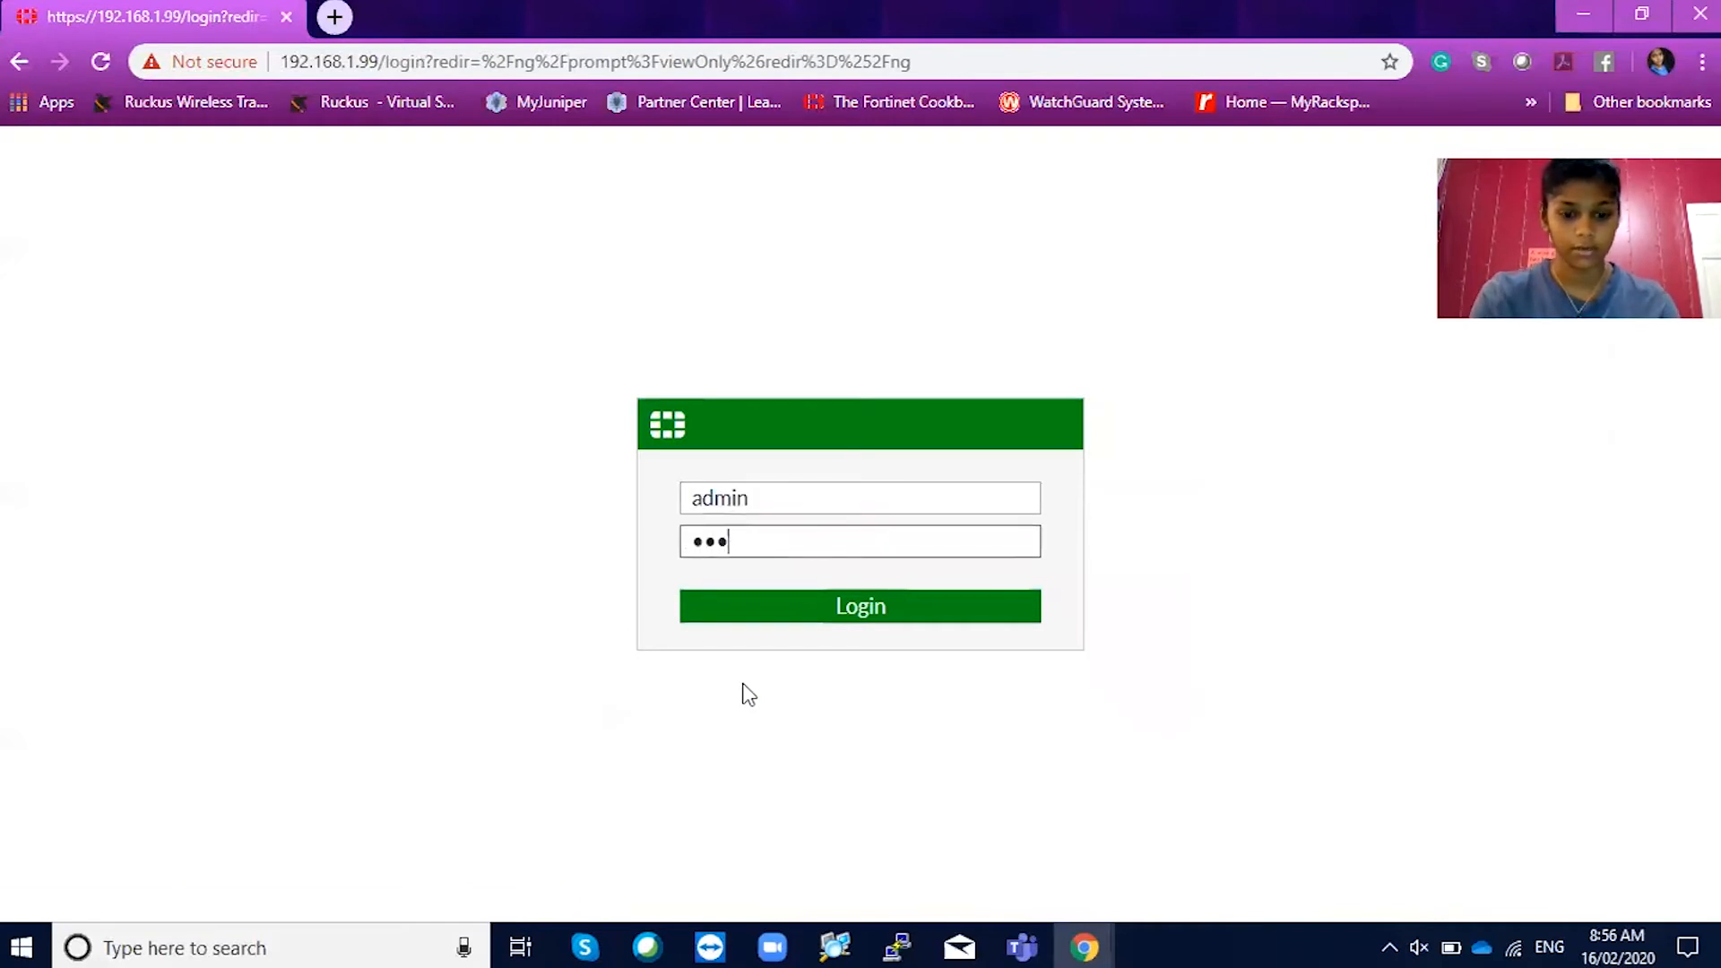
key(Return)
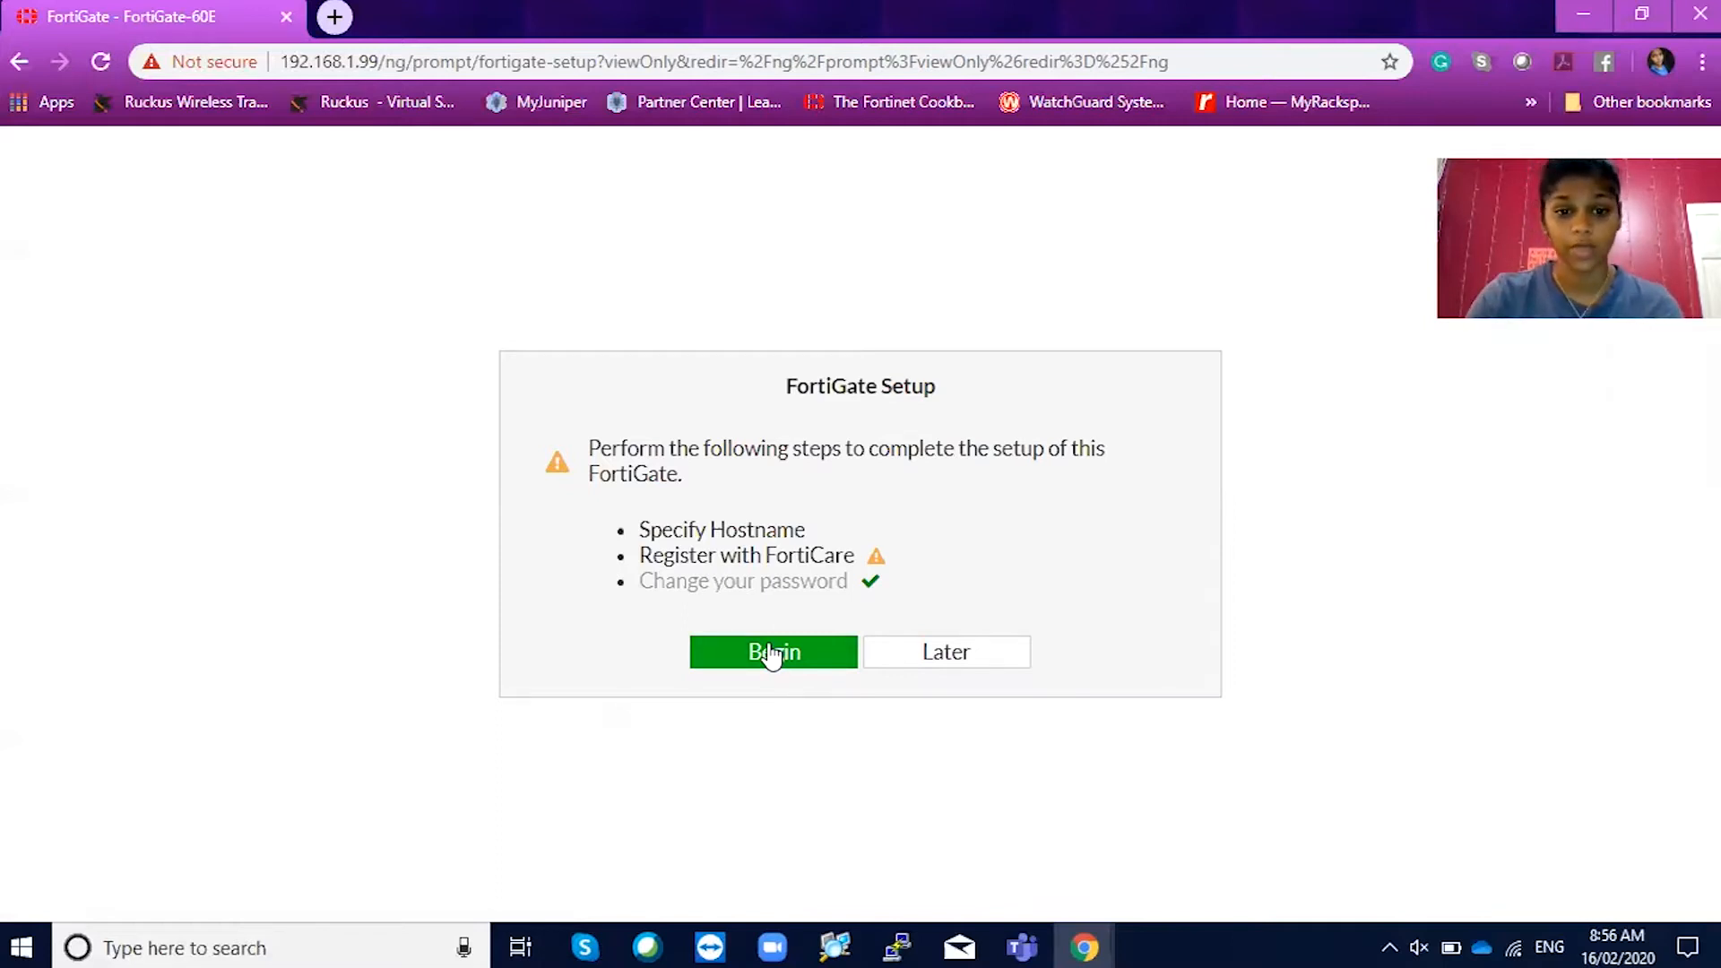
Begin the FortiGate setup, set the hostname to BLU_LAB, and postpone the FortiCare registration.
click(771, 655)
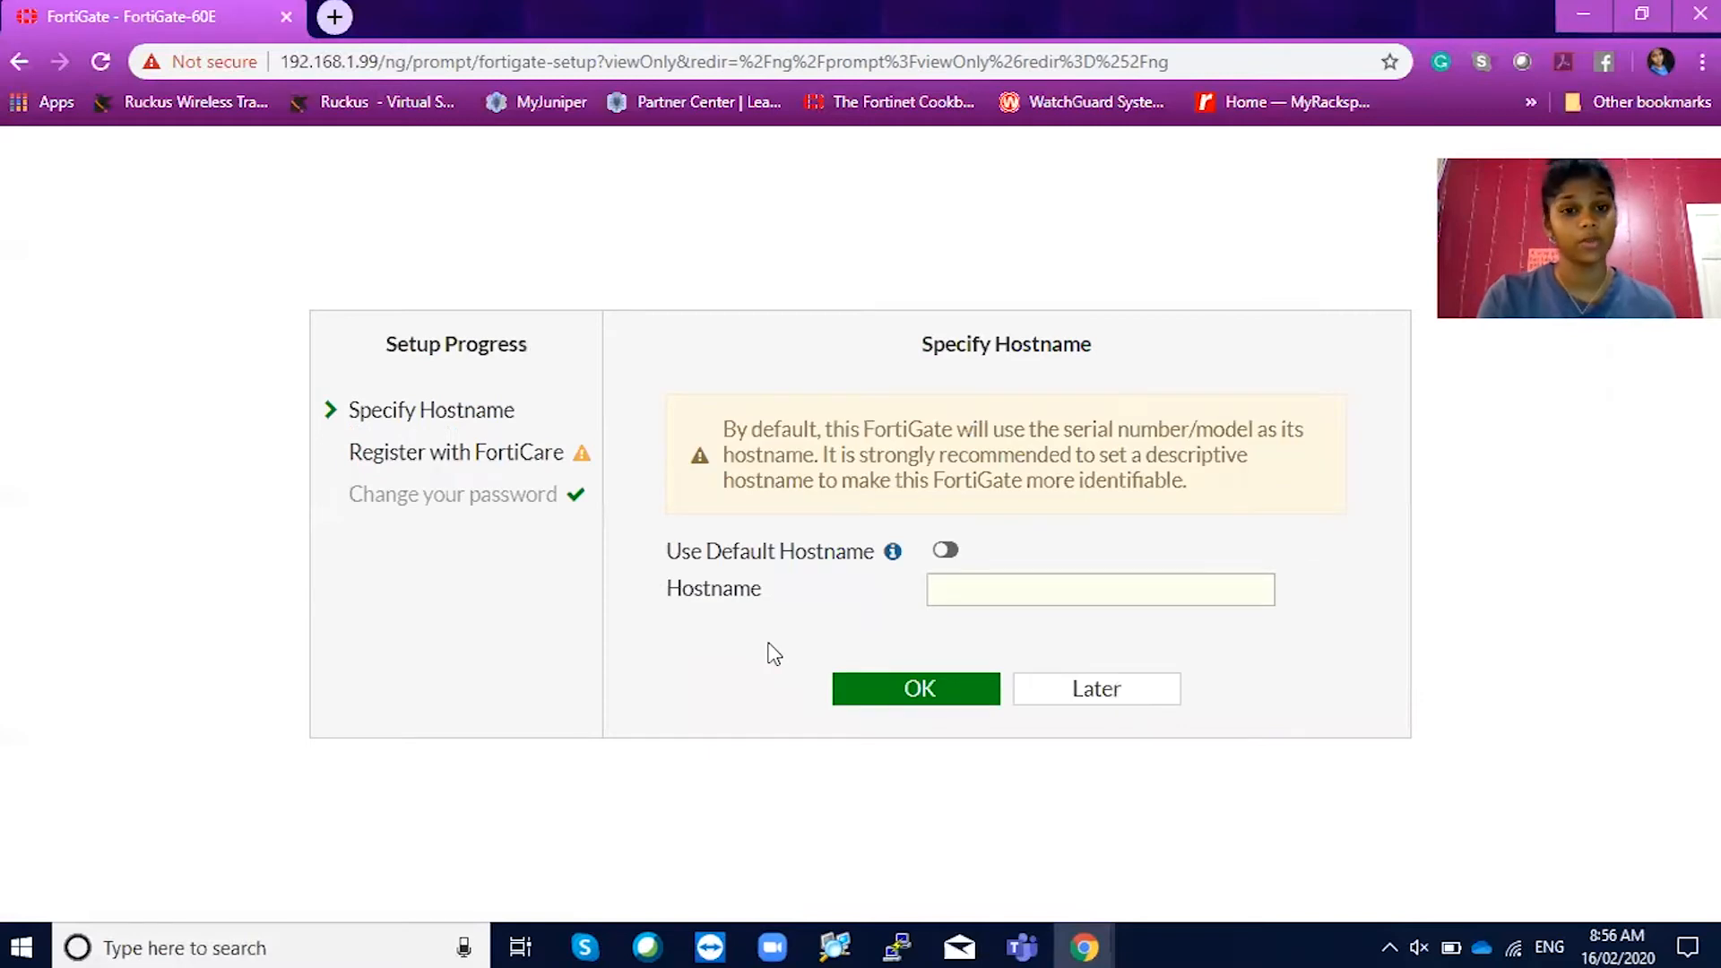
click(1088, 578)
text(BLU)
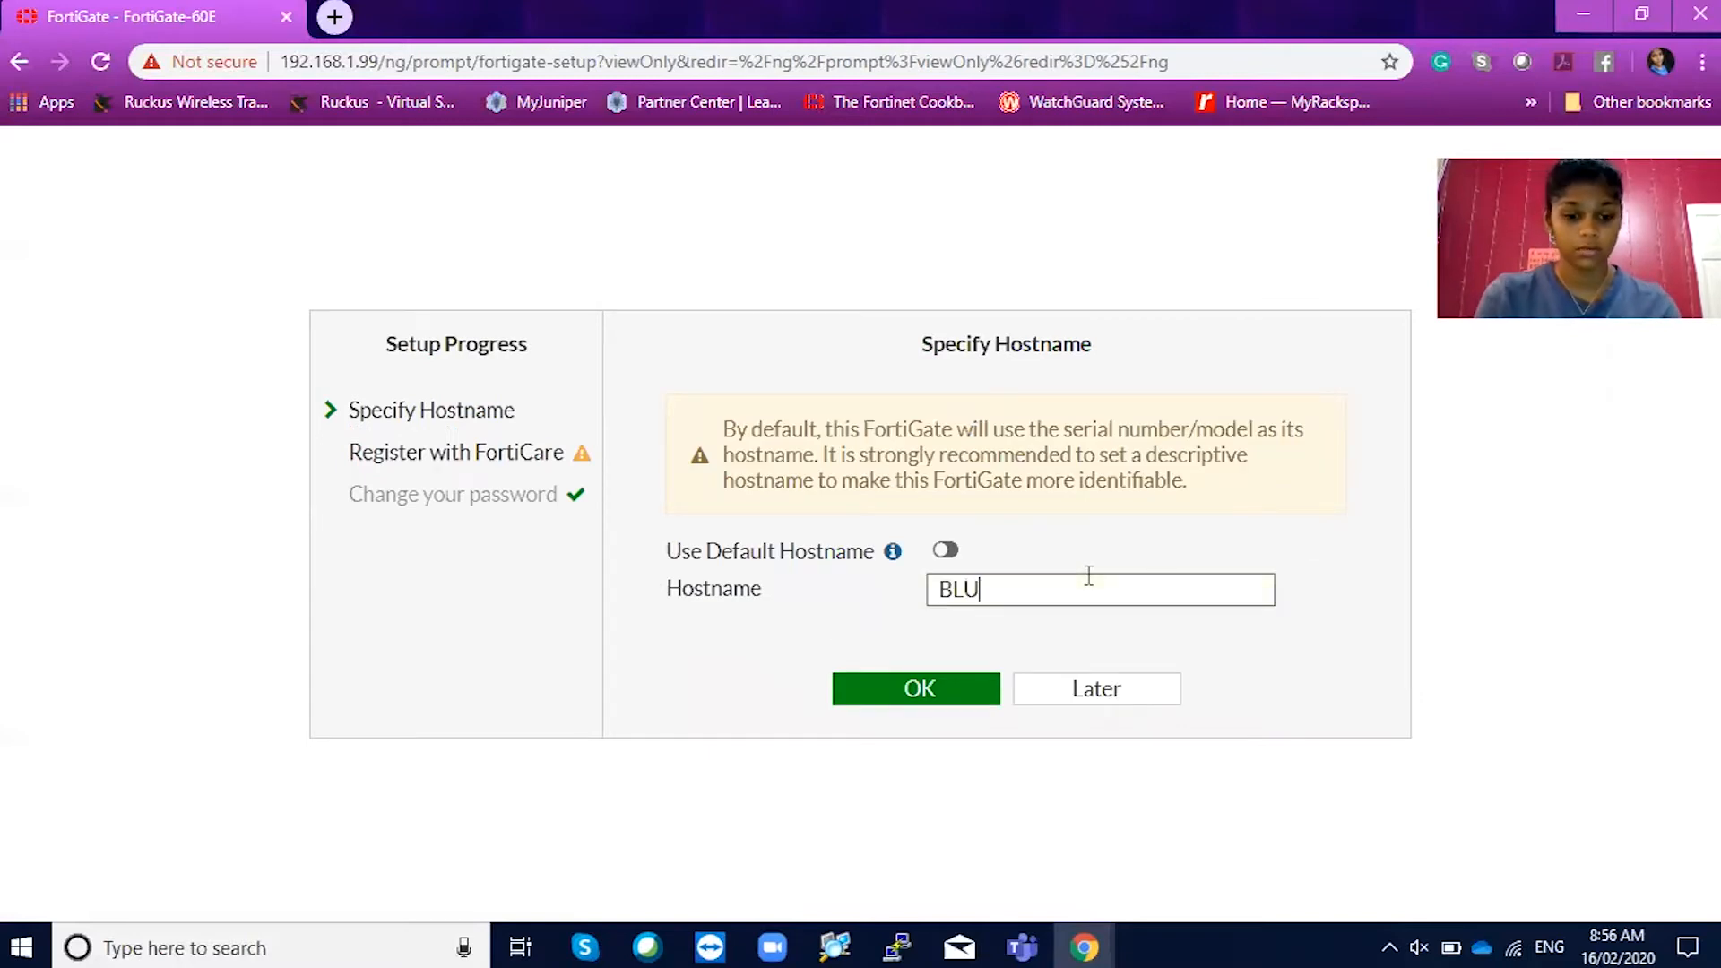
text(_LAB)
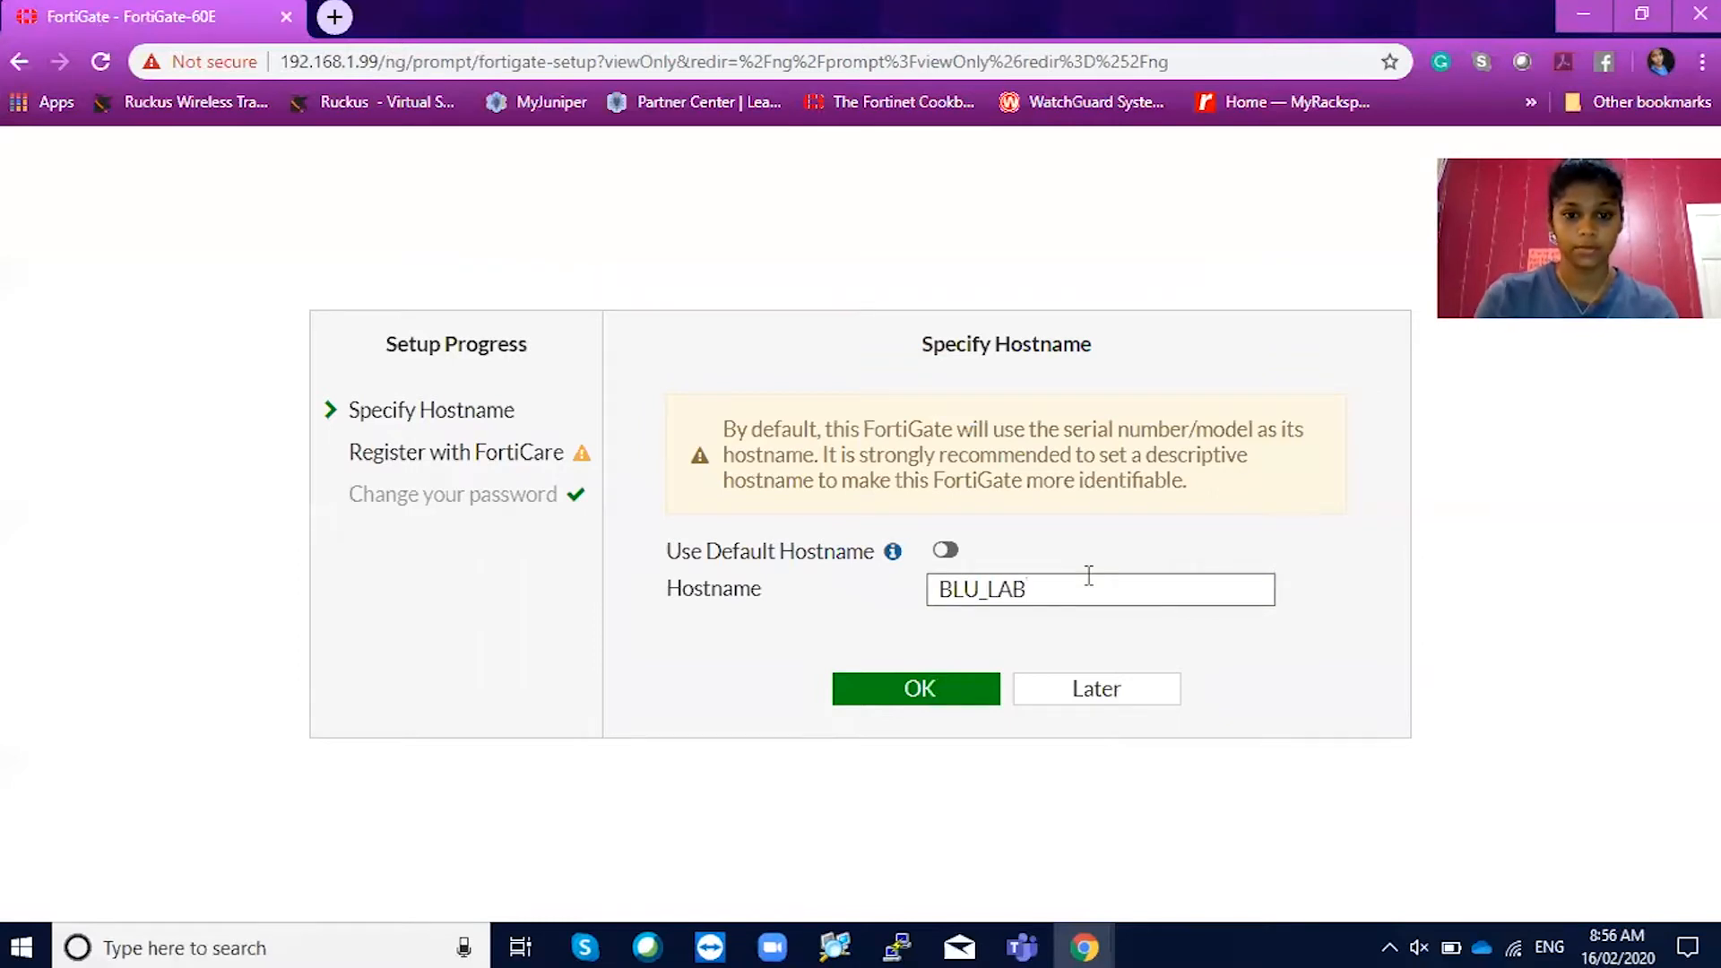
click(924, 684)
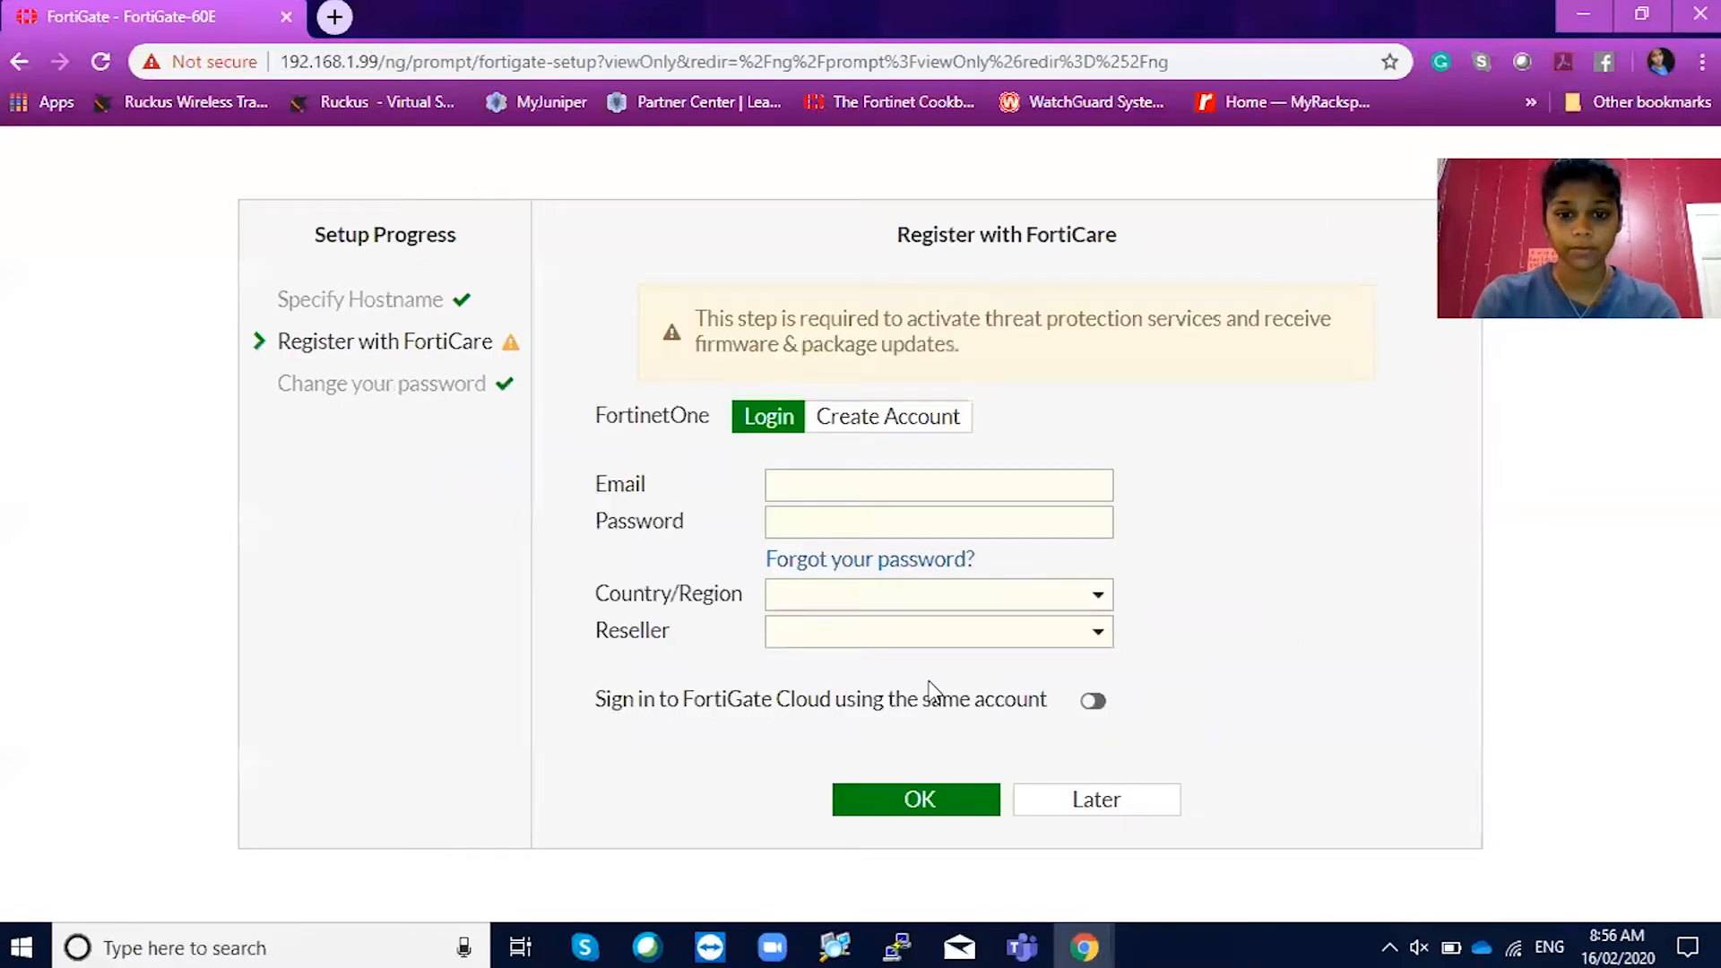
click(1111, 801)
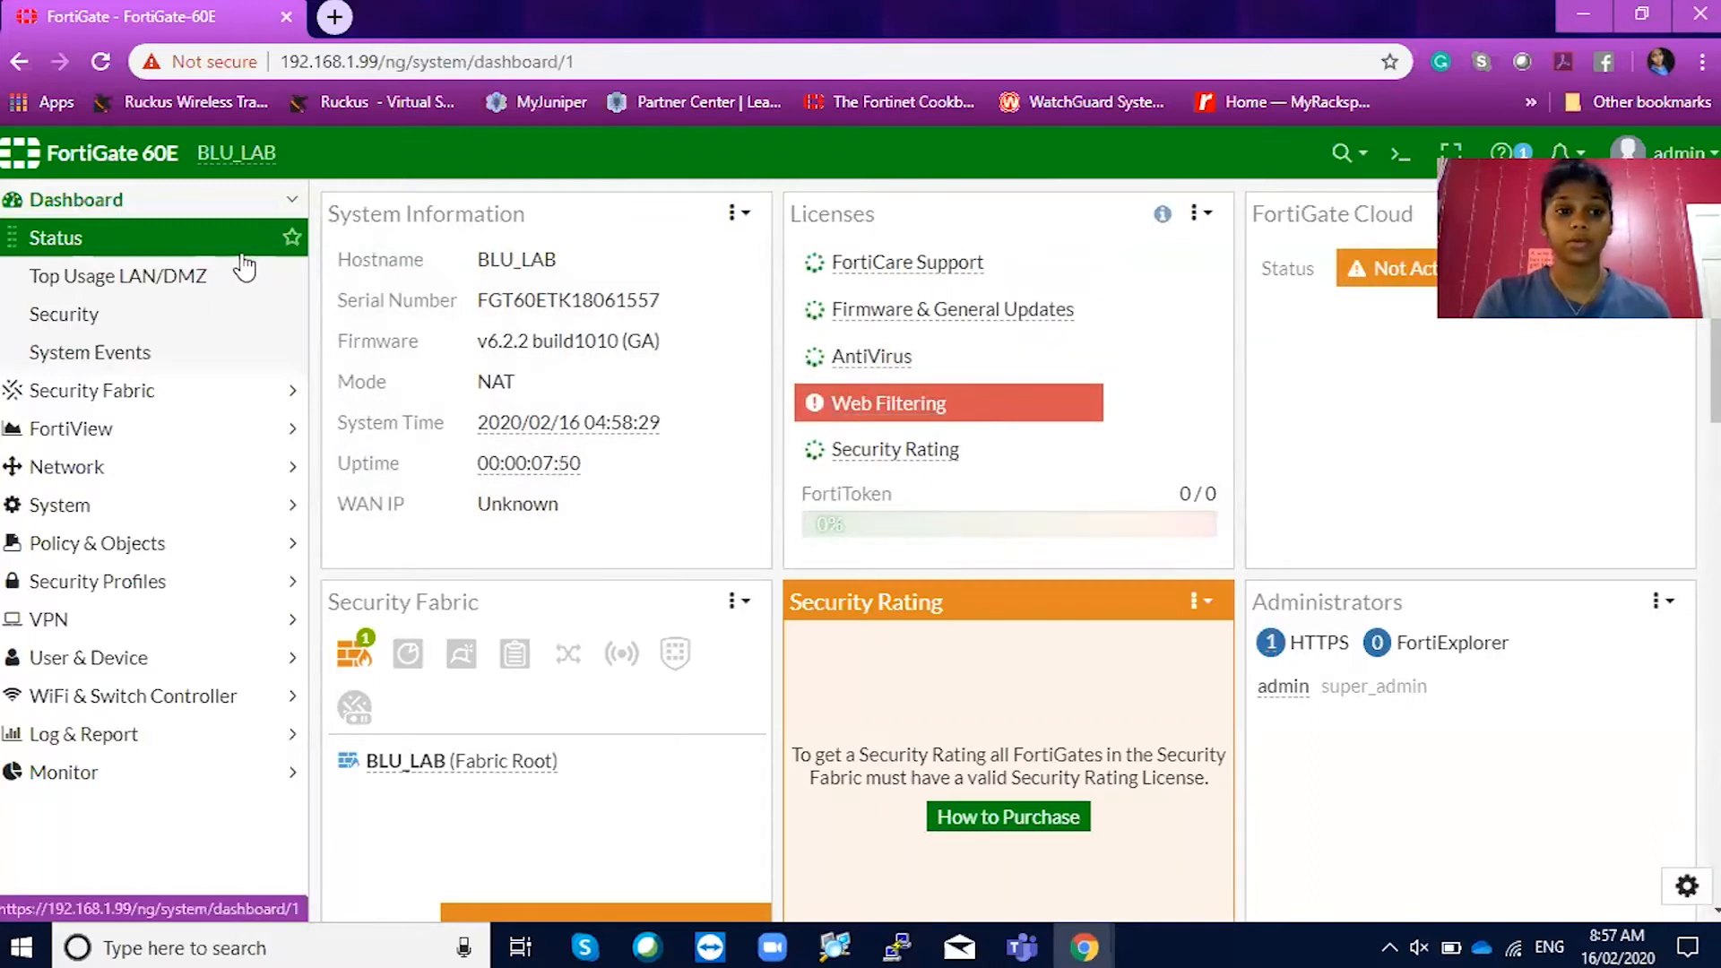
Open the list of the firewall's network interfaces.
click(63, 202)
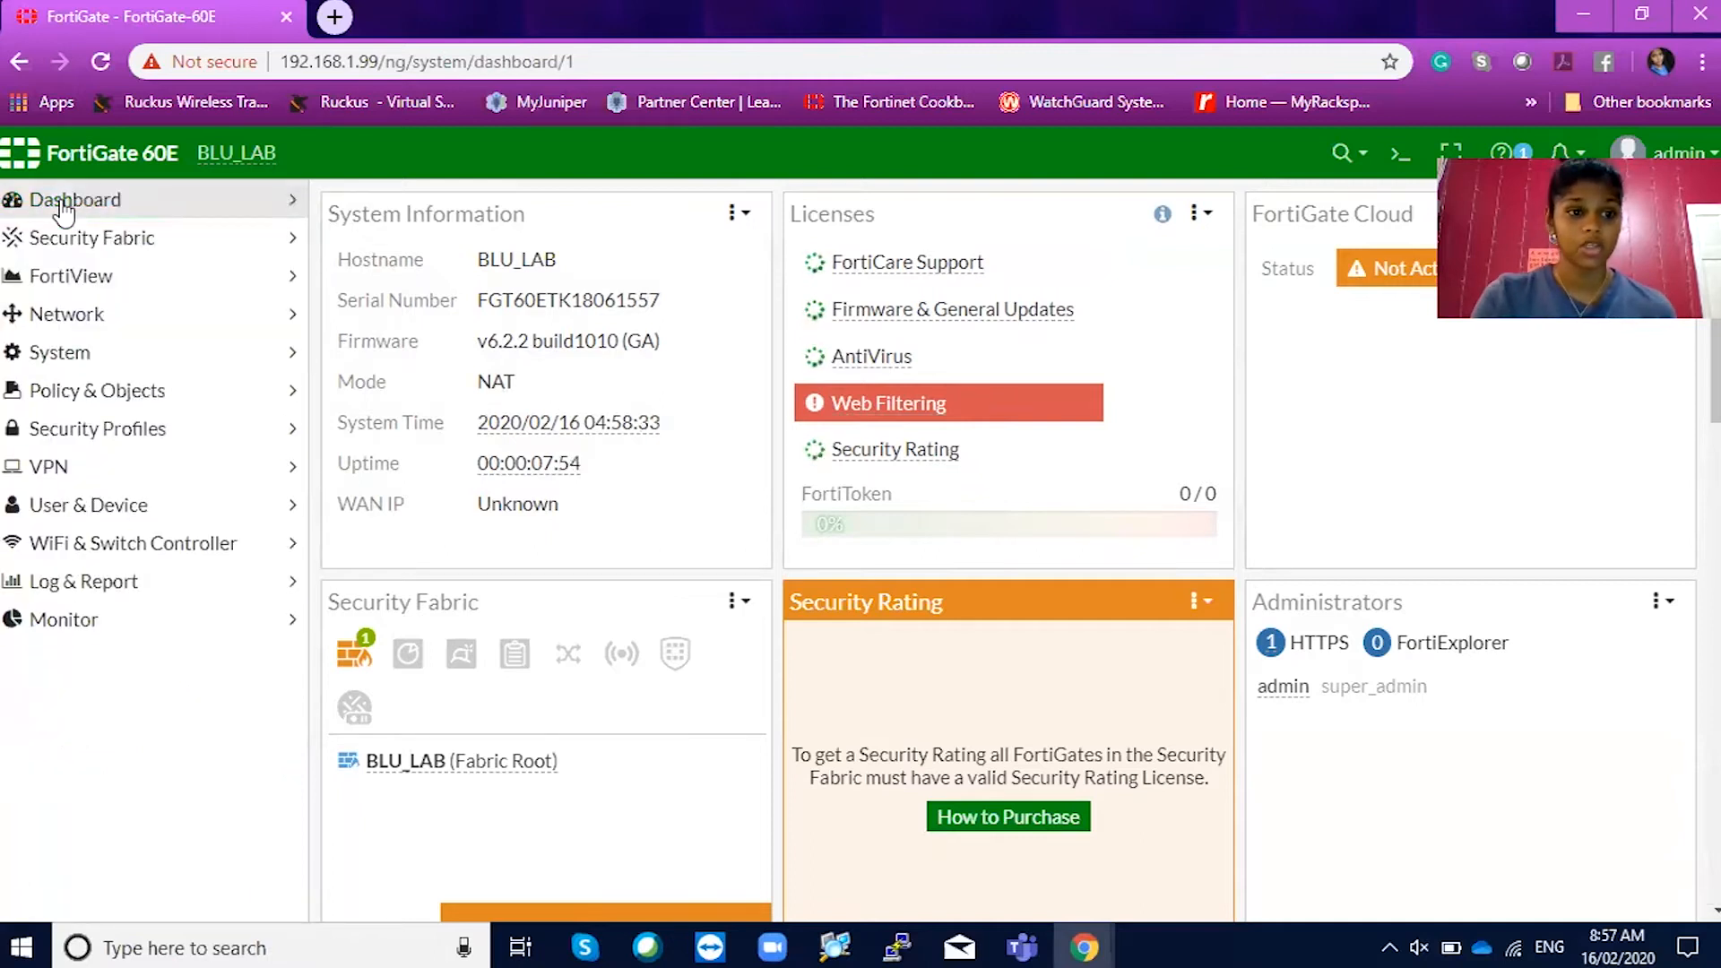
click(105, 321)
click(73, 363)
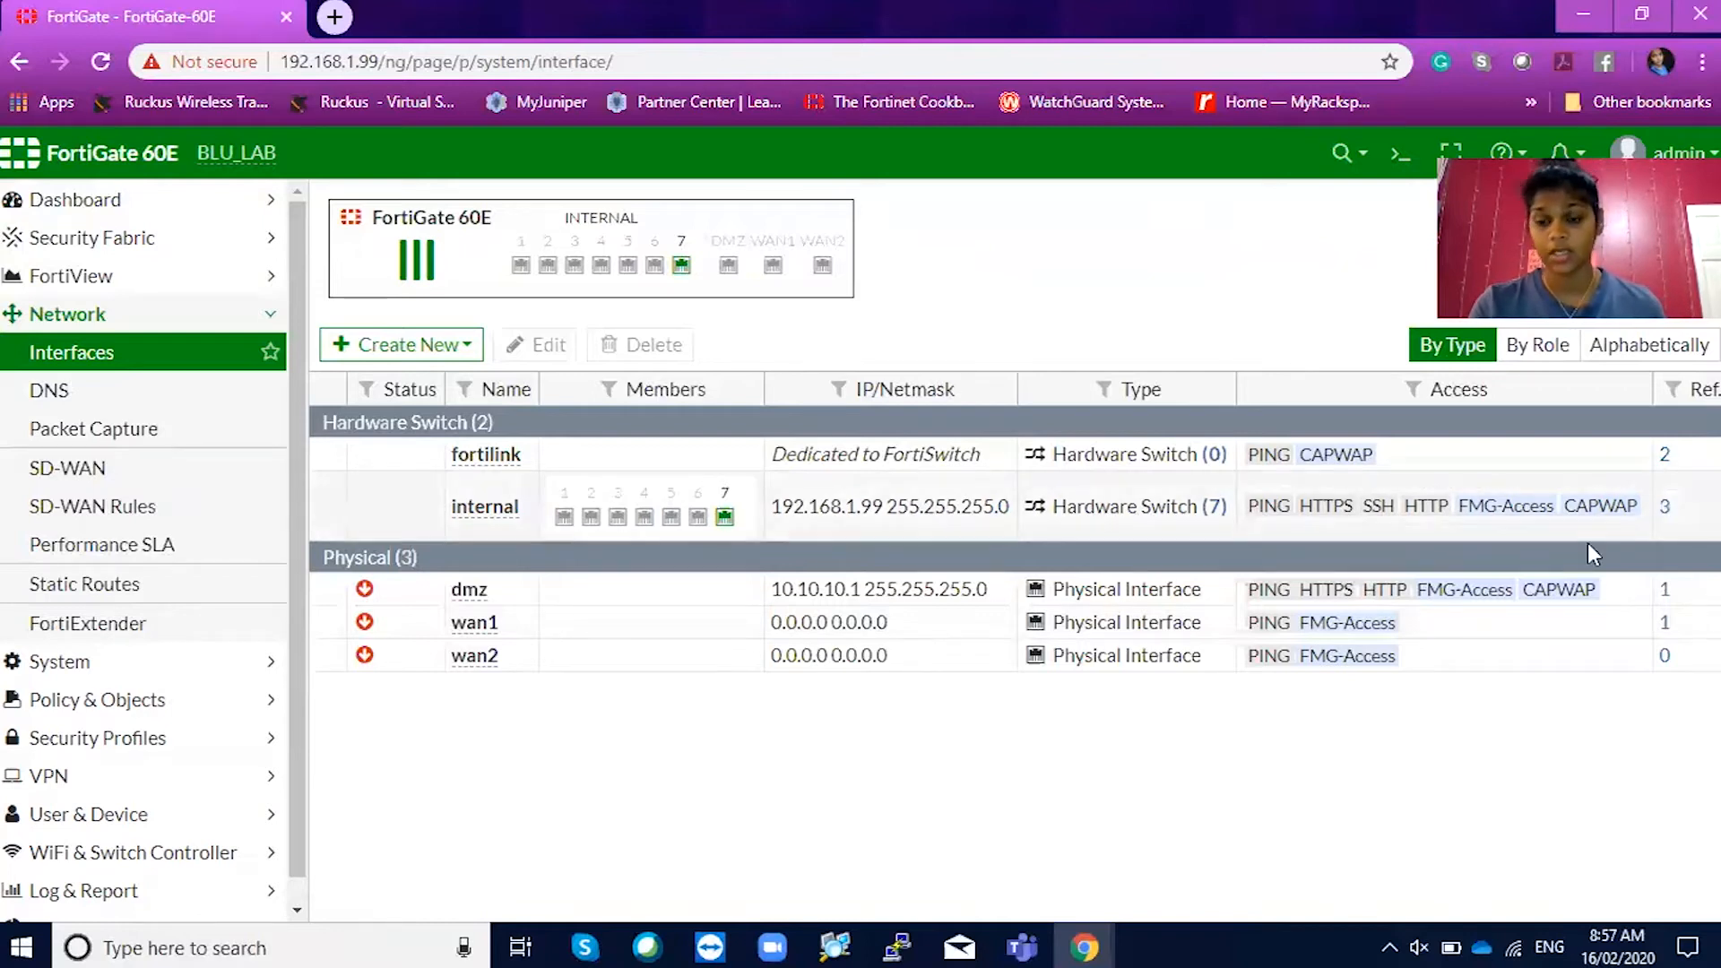
Examine the internal interface's members, addressing, administrative access and DHCP server range, and leave without saving.
double_click(485, 509)
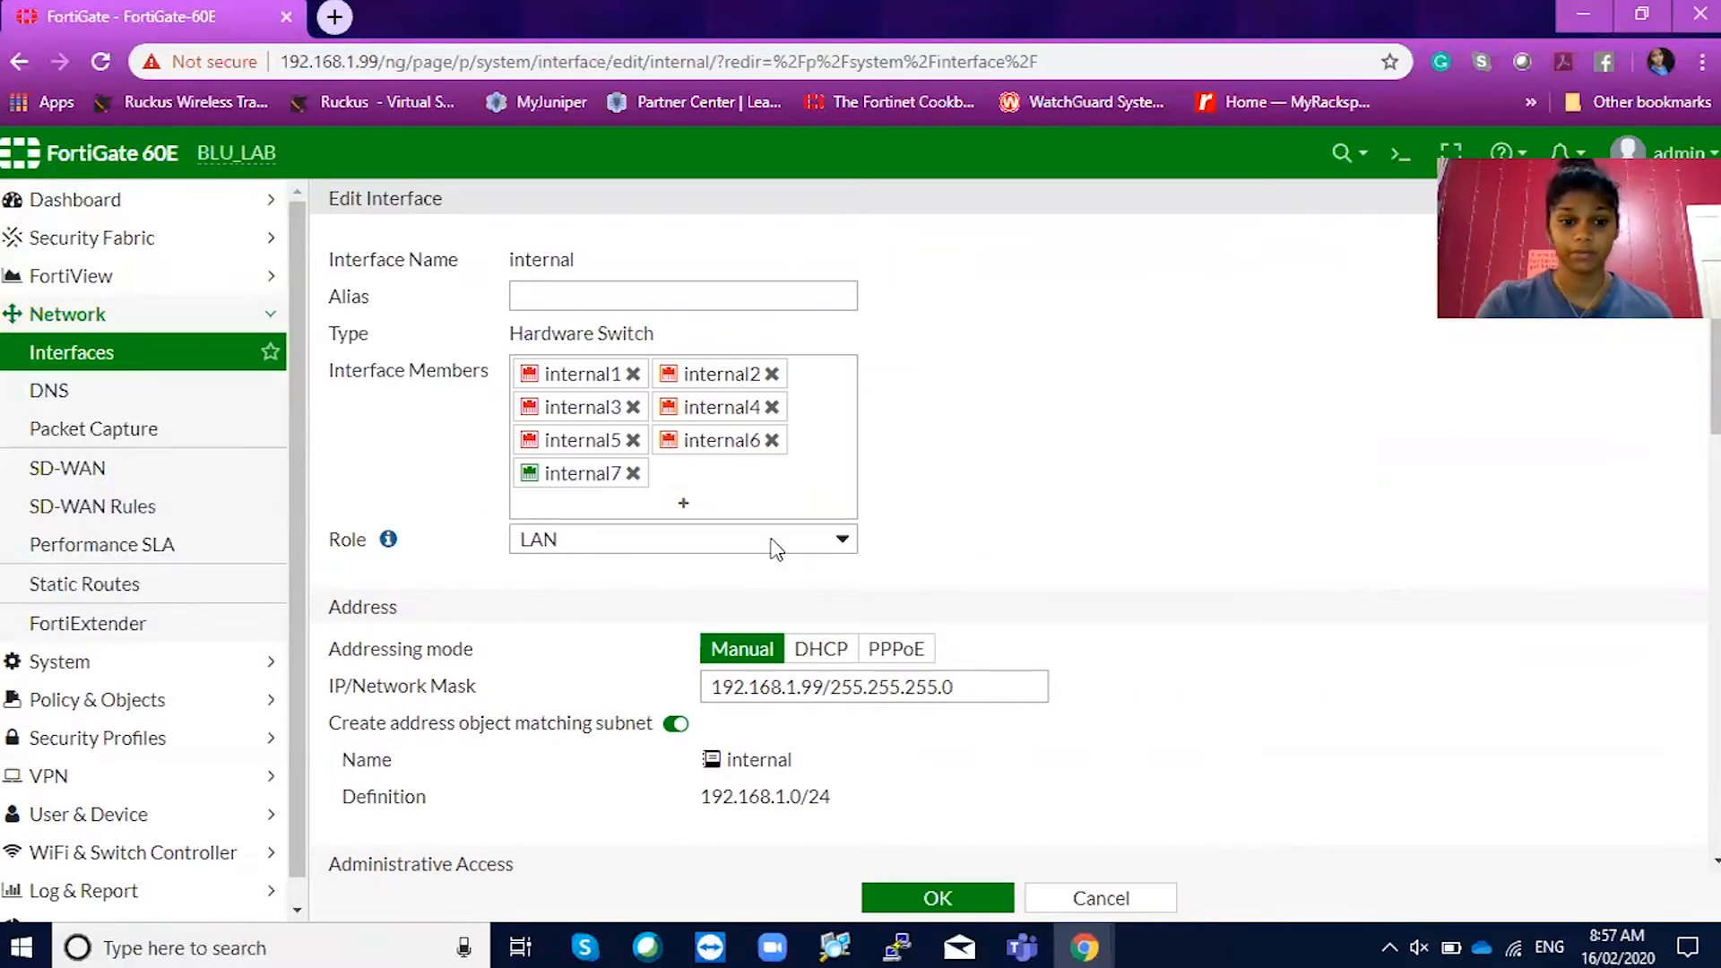
scroll(771, 547, down, 1)
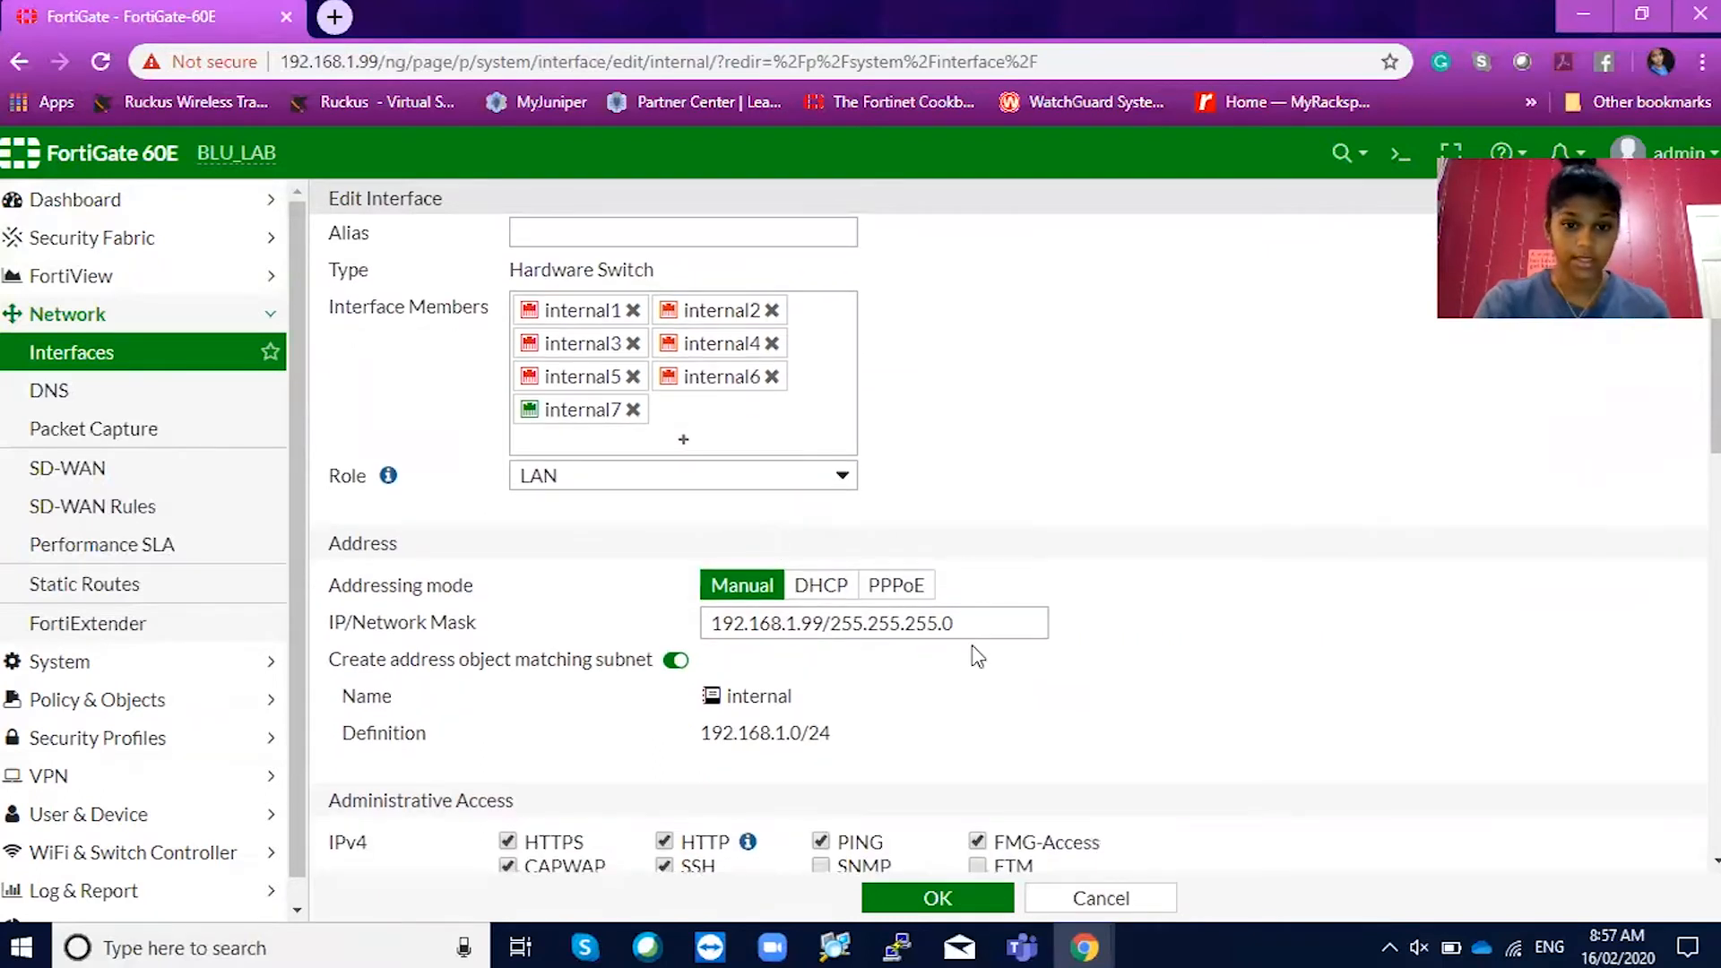
scroll(893, 674, down, 2)
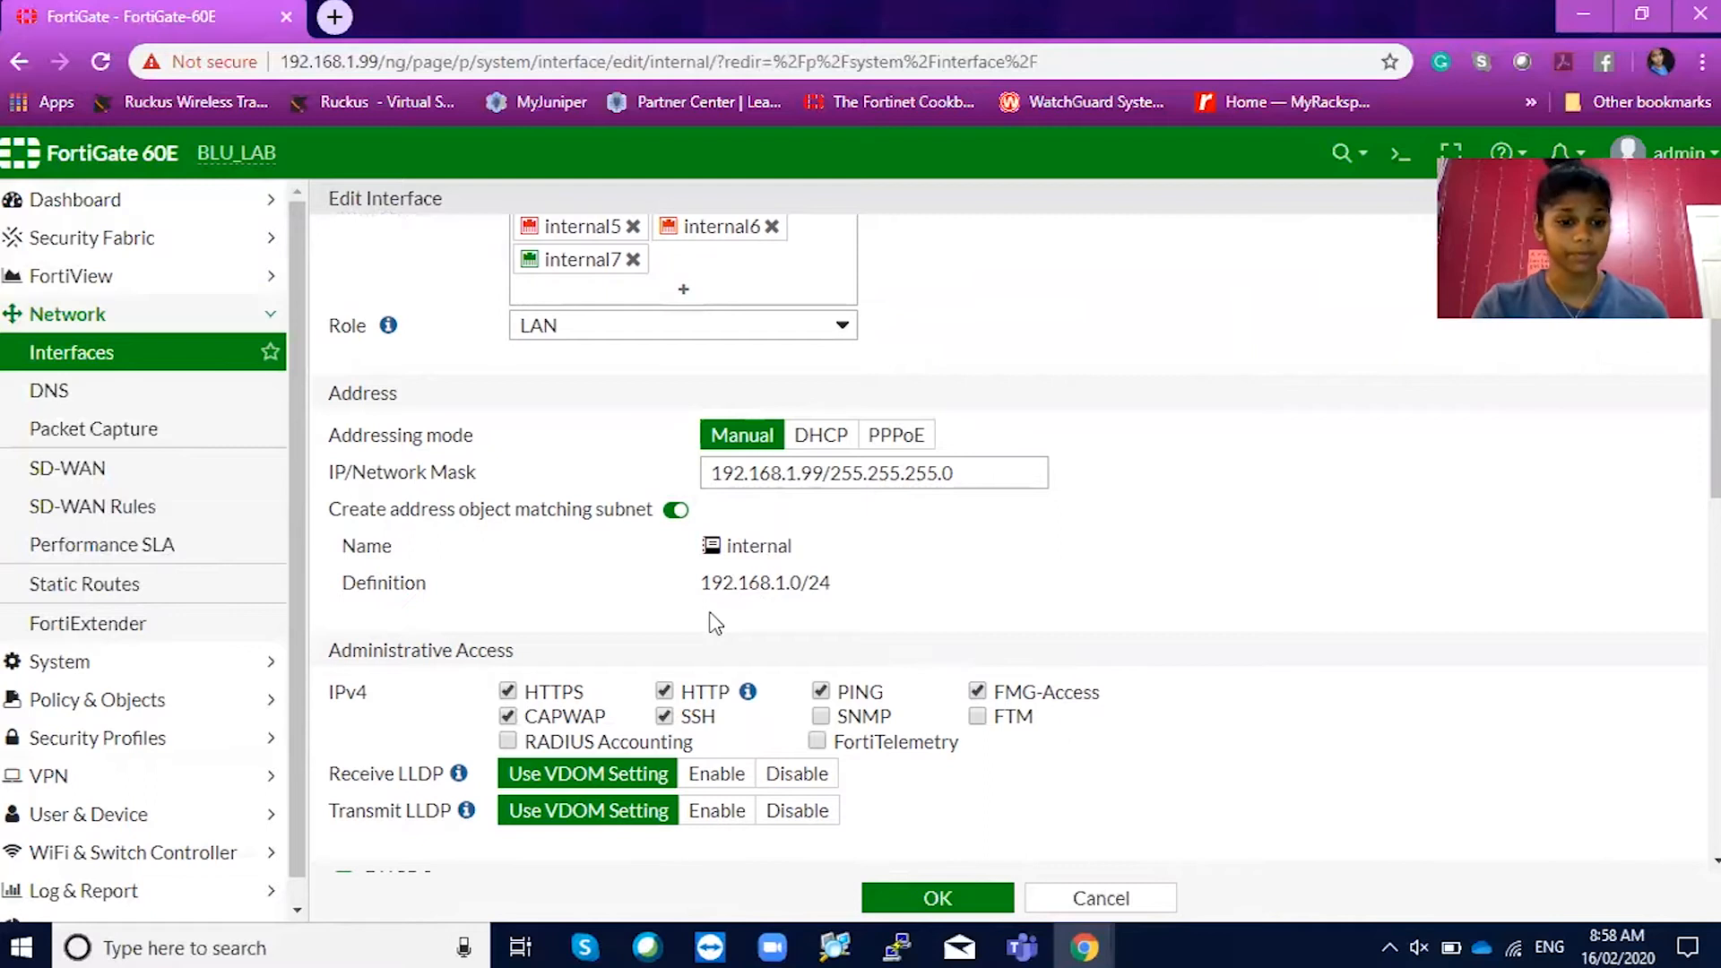
scroll(714, 623, down, 4)
scroll(714, 622, down, 2)
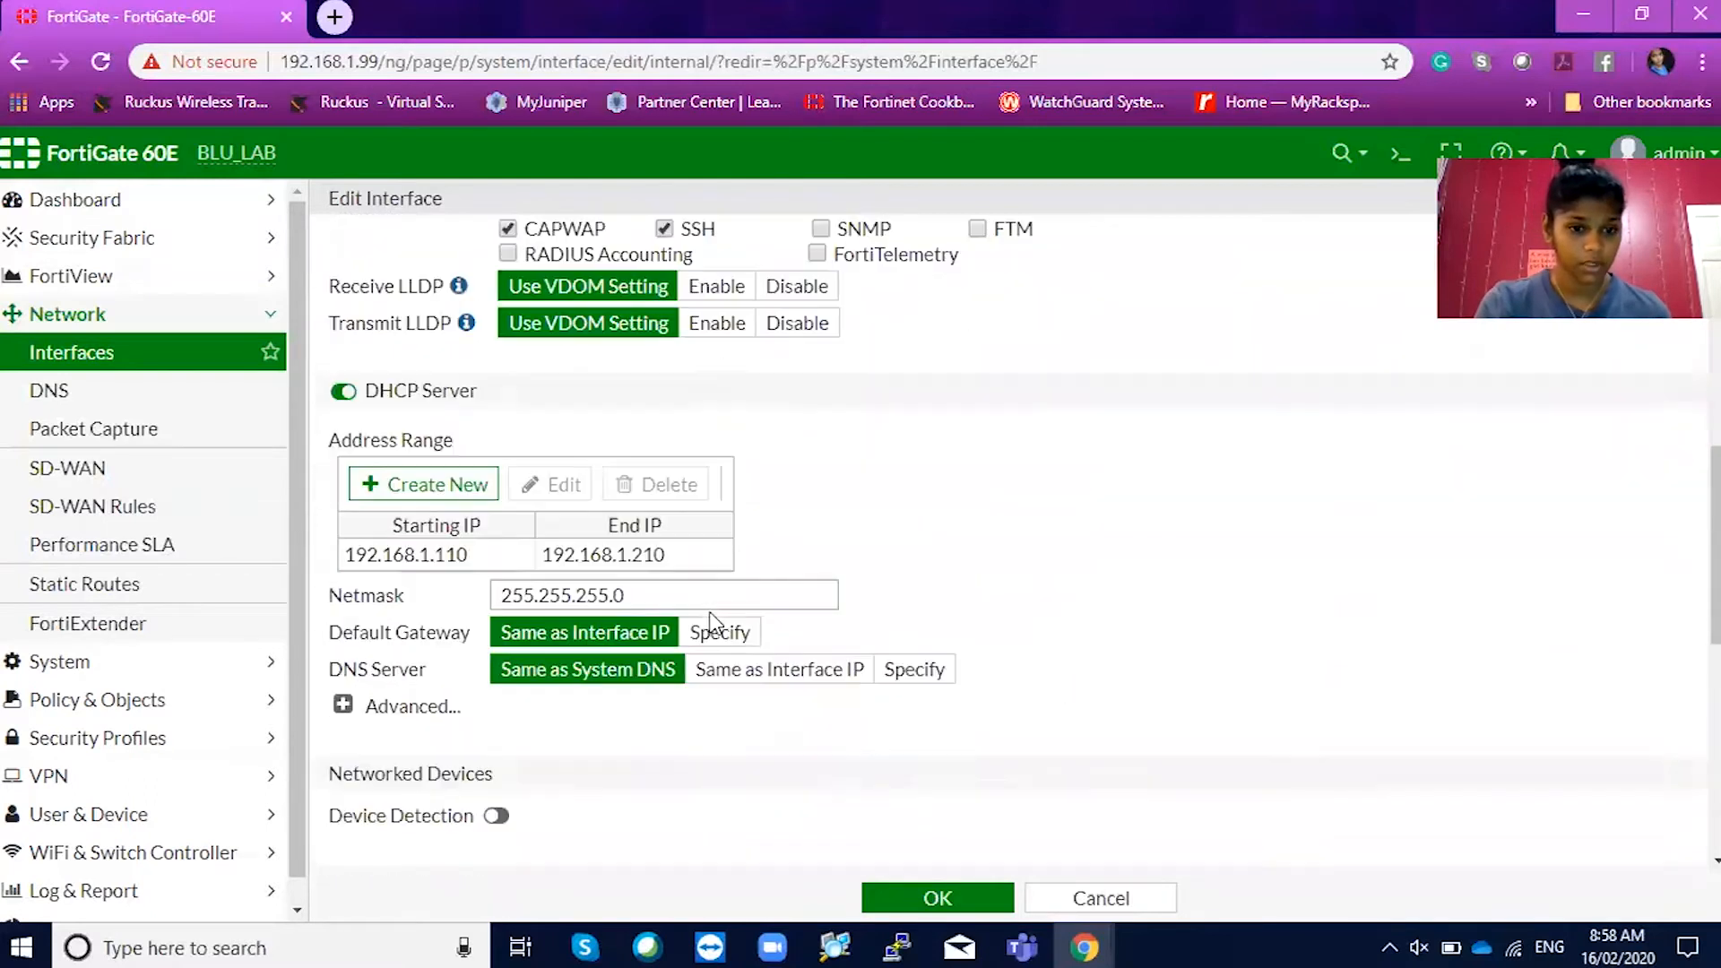
scroll(715, 623, down, 2)
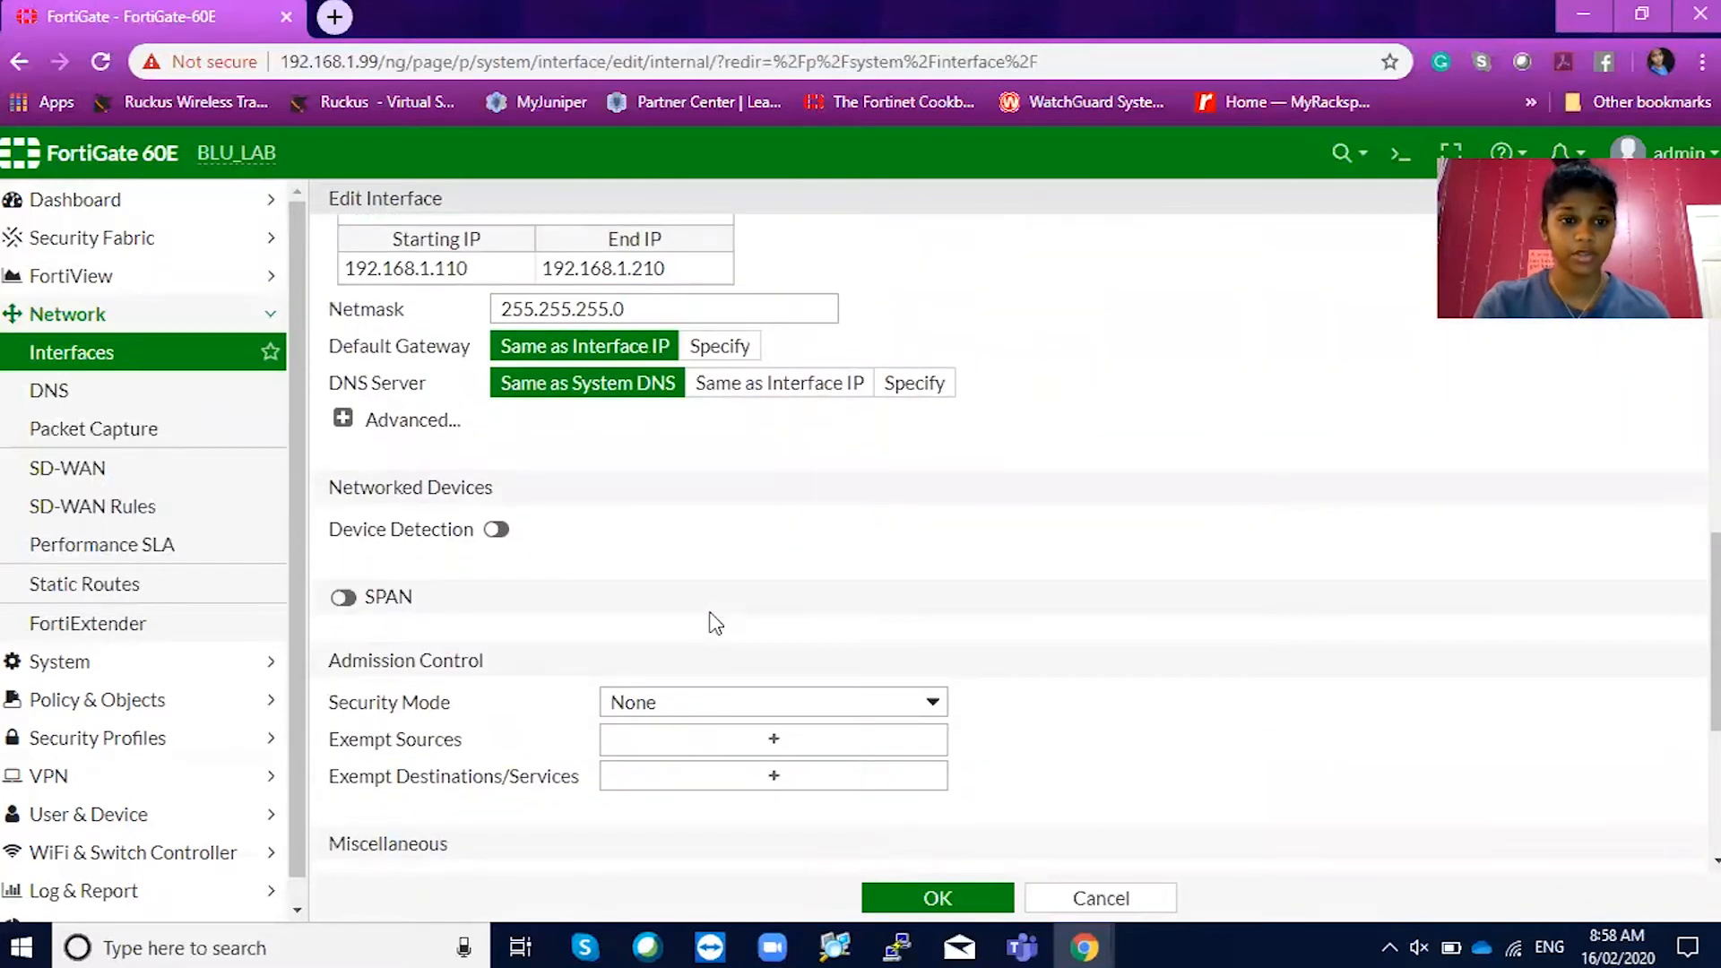
scroll(714, 623, up, 5)
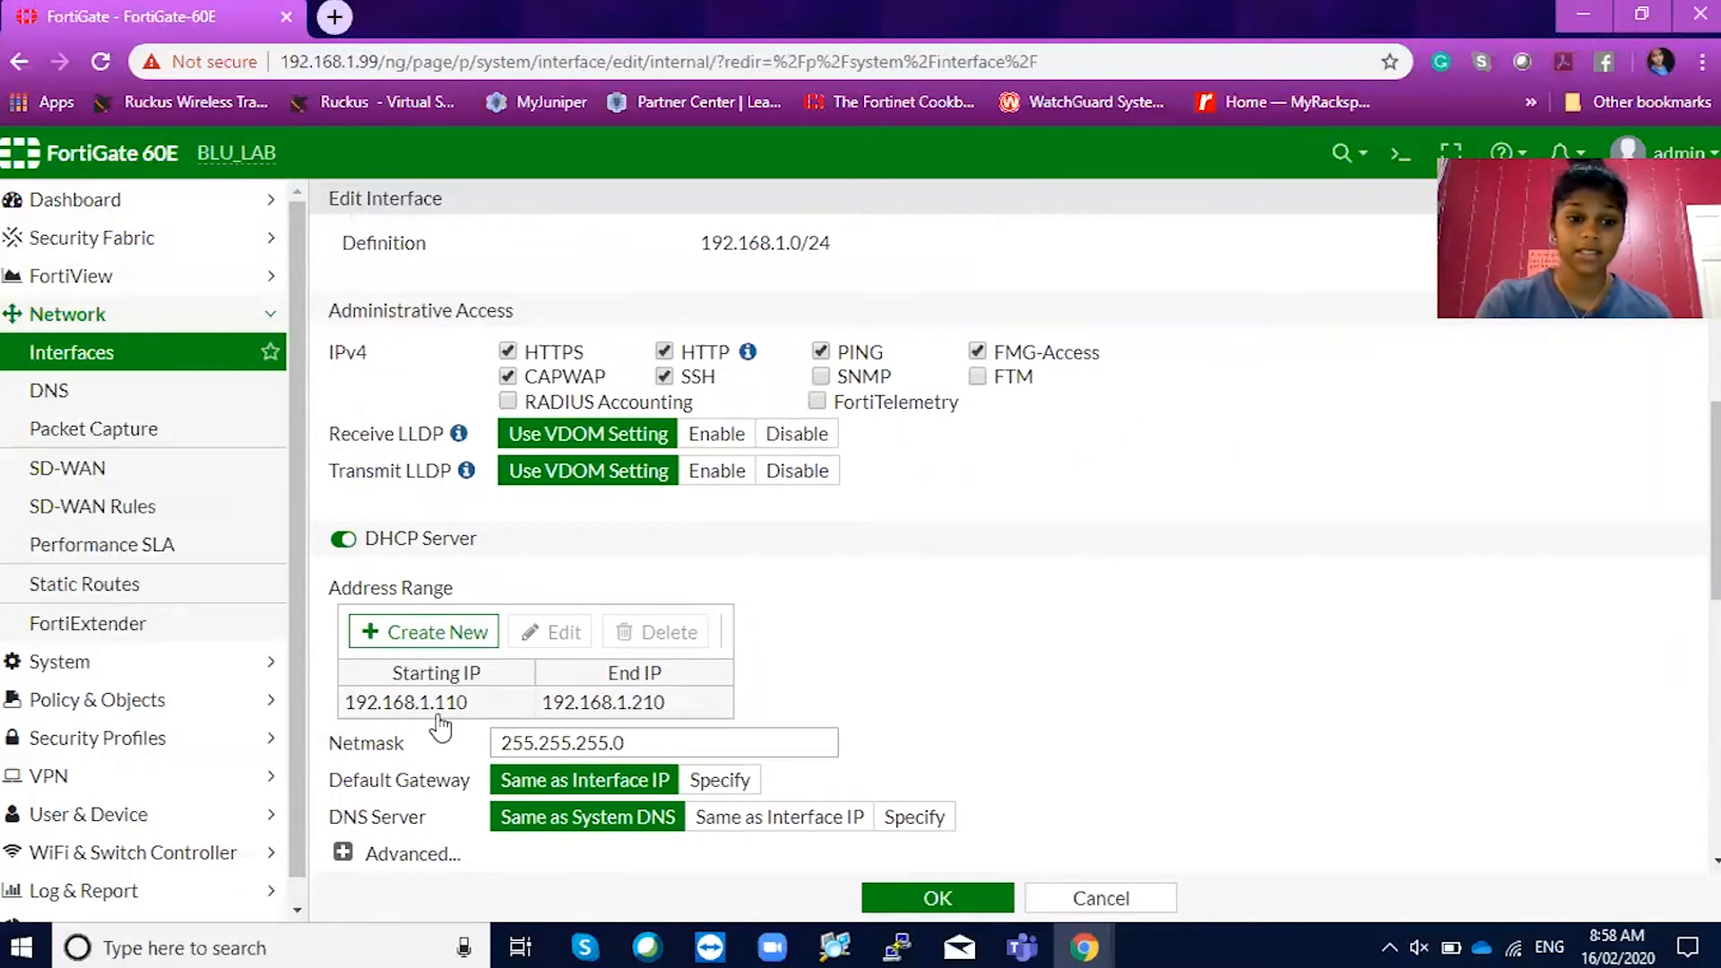
drag(468, 702, 384, 715)
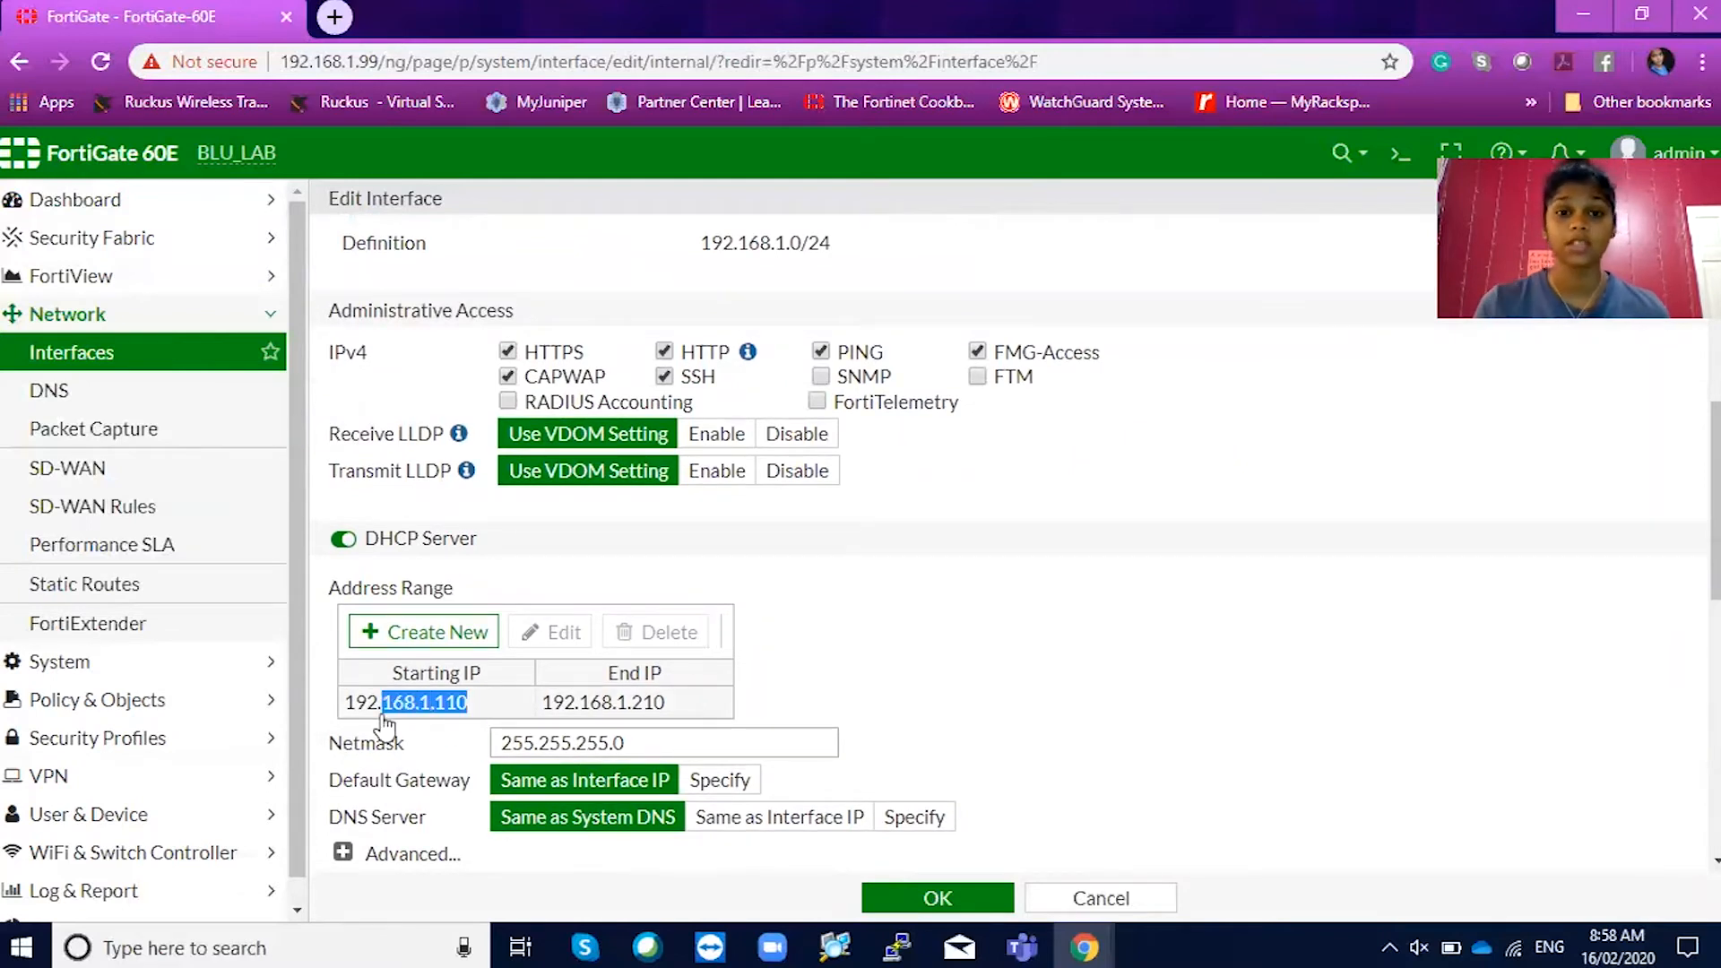
click(1191, 707)
scroll(1191, 707, down, 2)
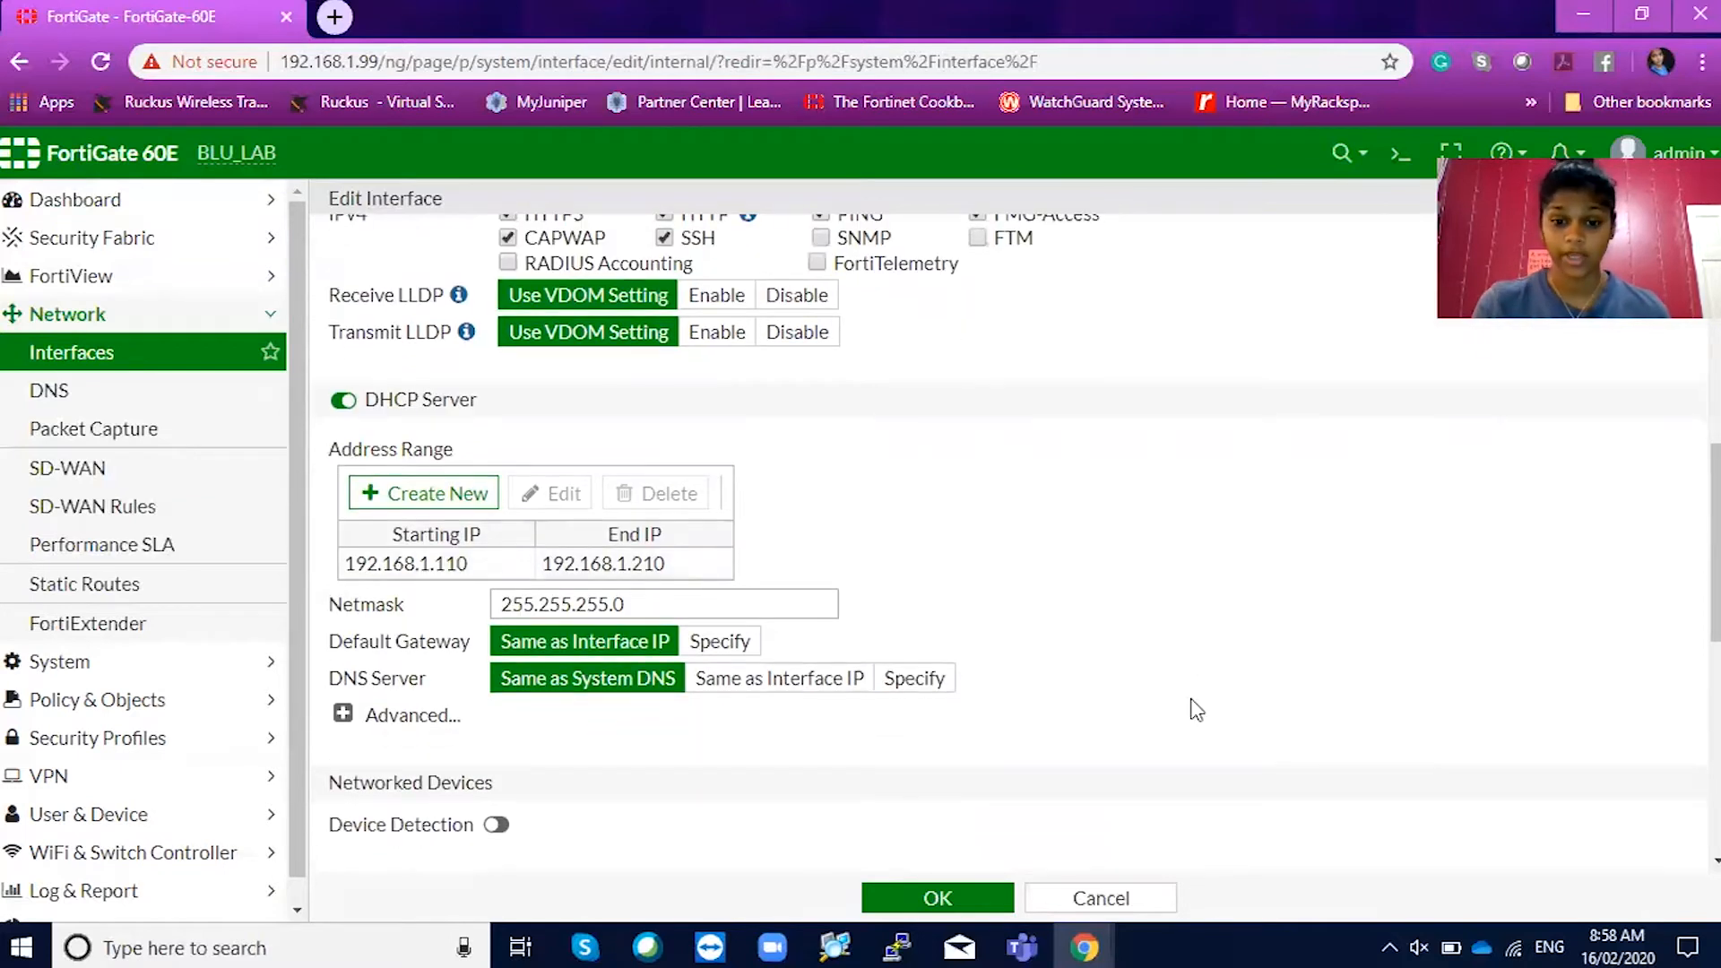
click(1101, 900)
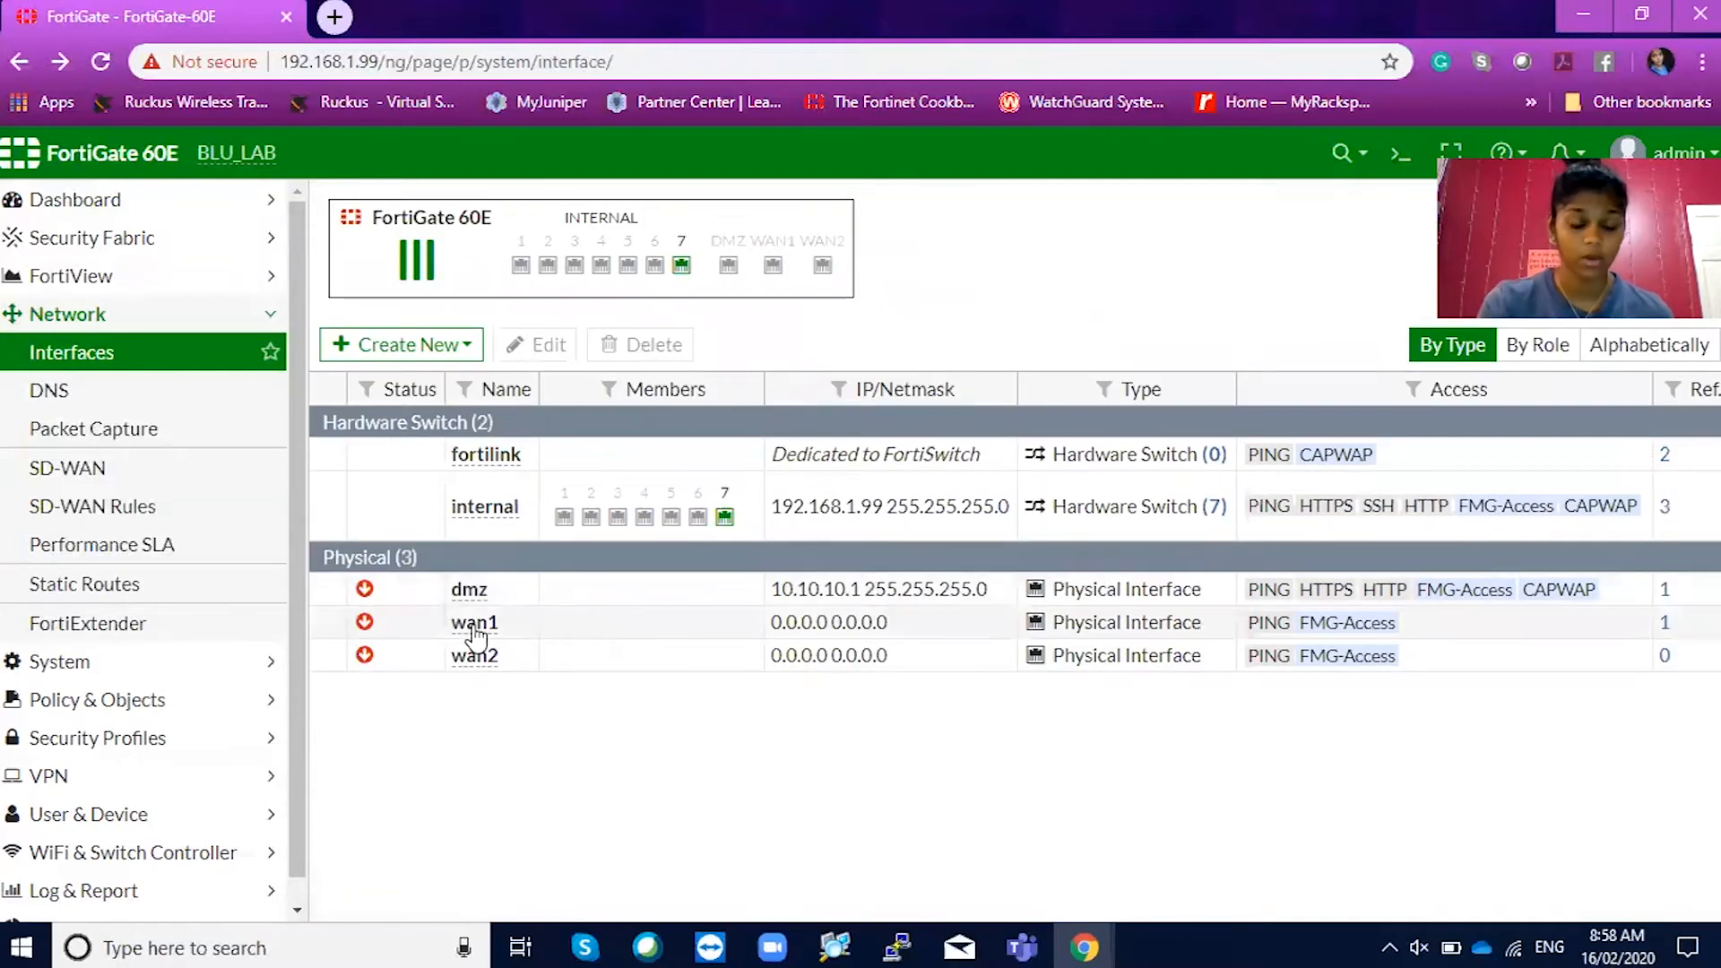
Examine the wan1 interface's addressing mode, administrative access and status settings, and return to the interface list.
mouse_move(474, 629)
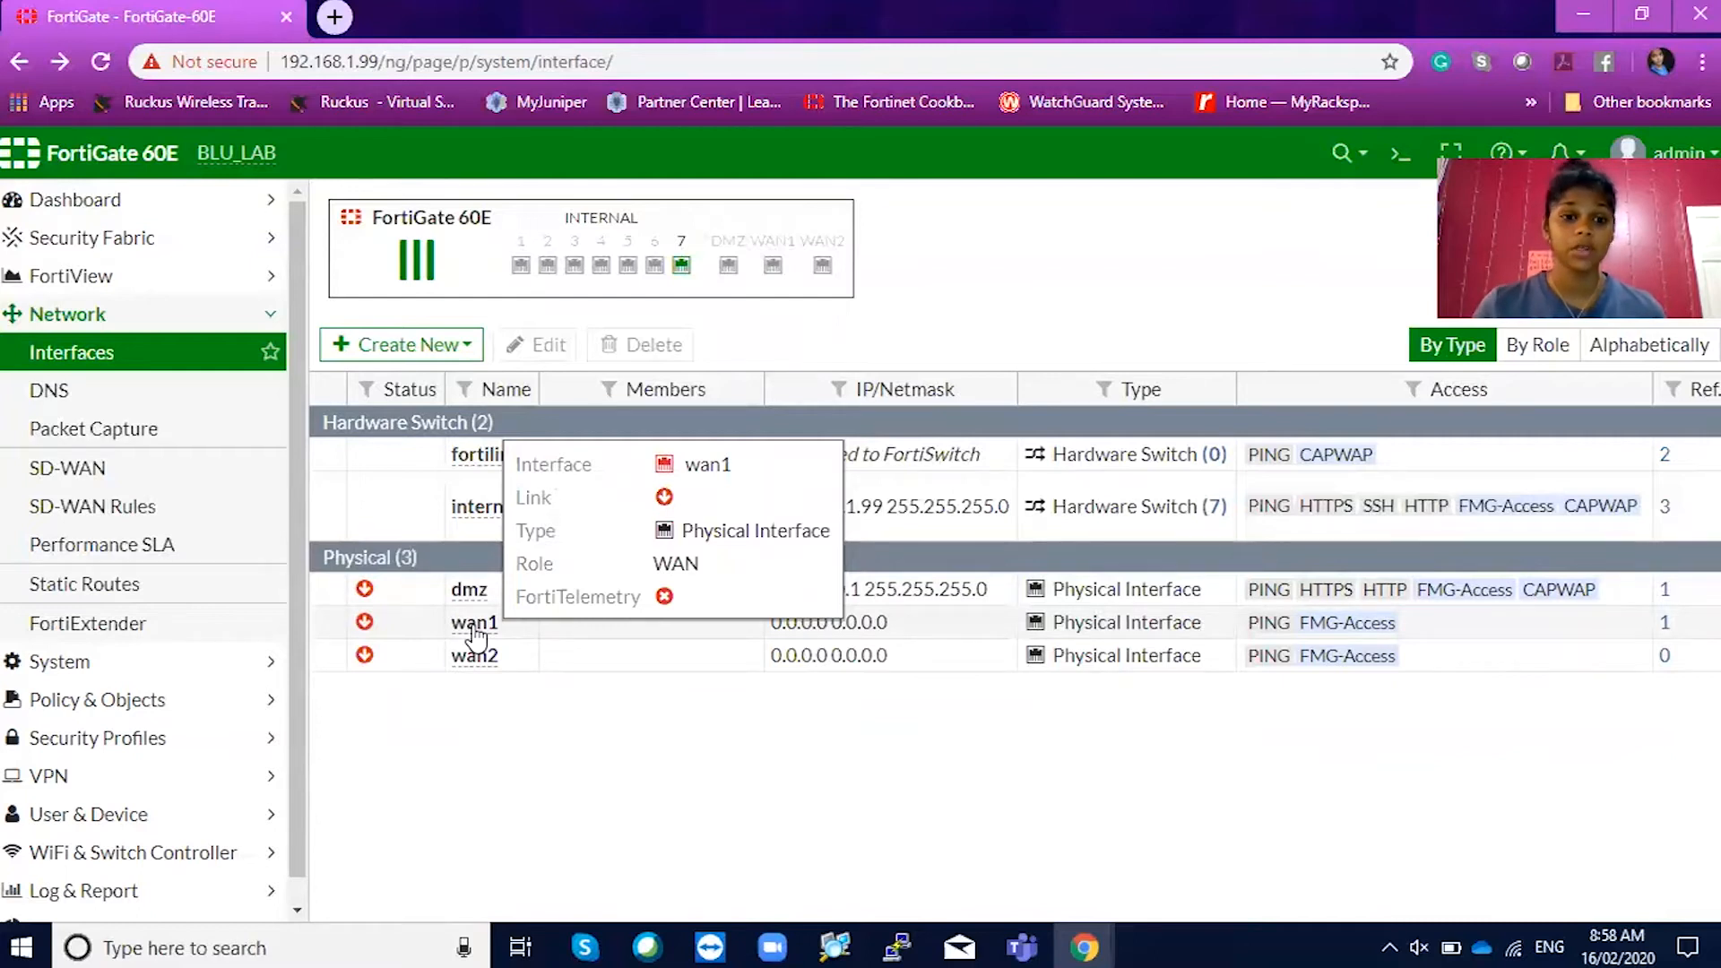
double_click(474, 630)
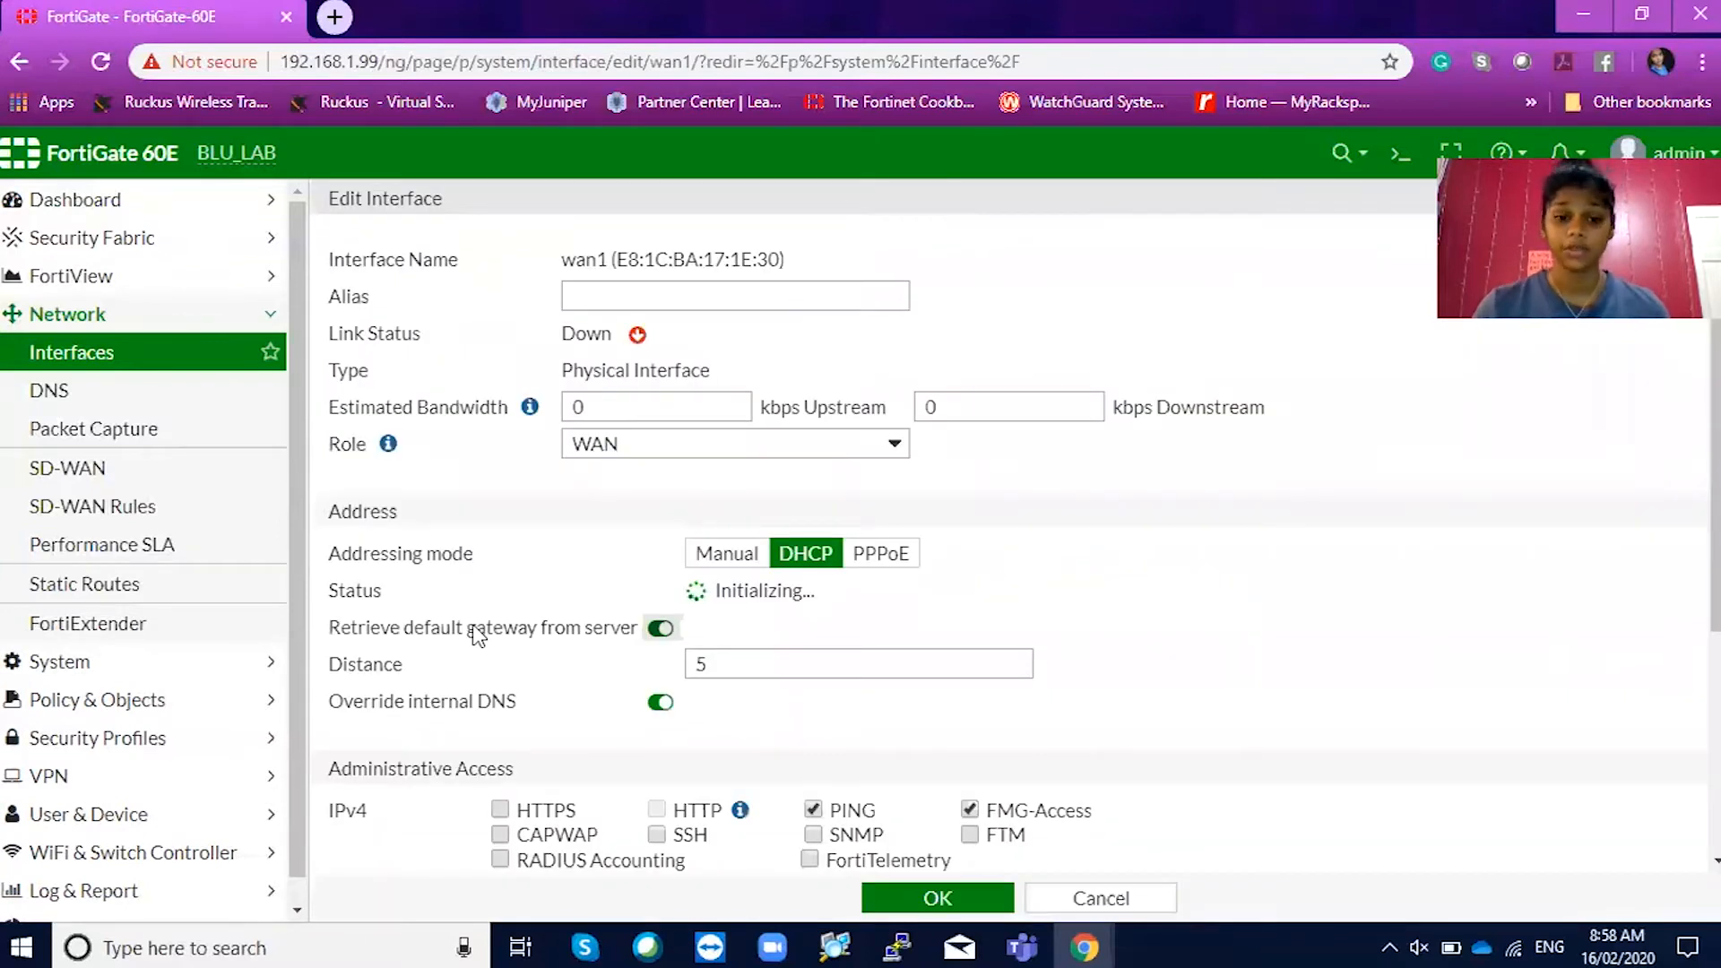
scroll(921, 702, down, 1)
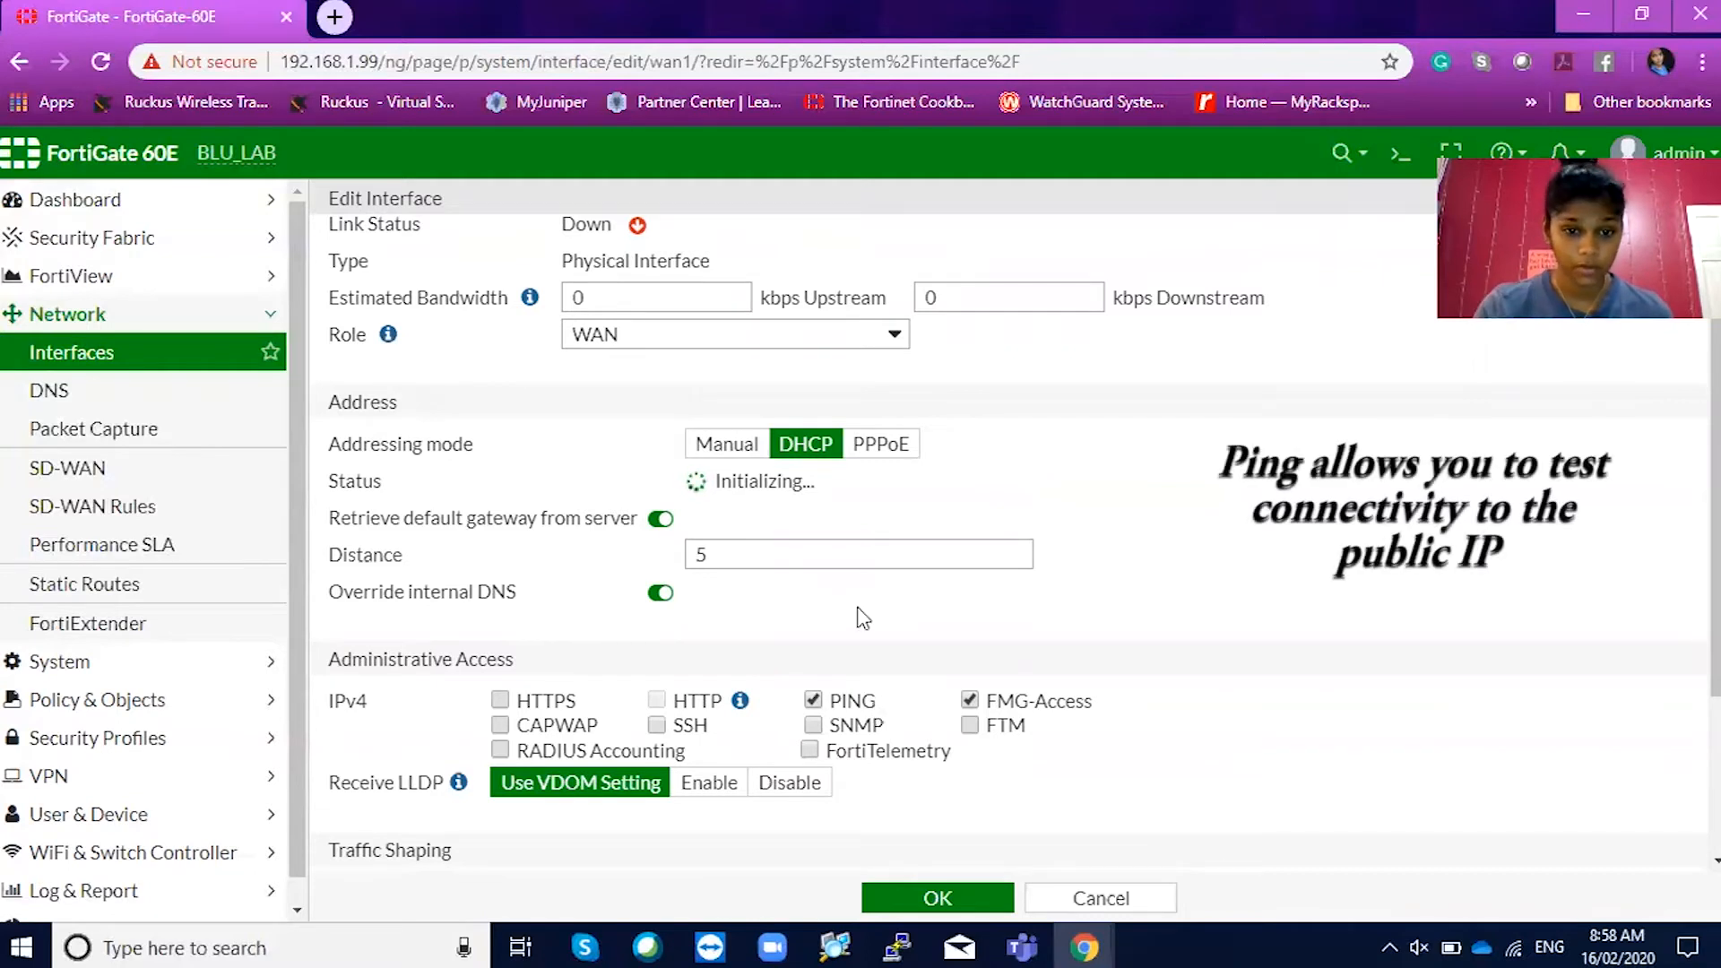
scroll(992, 606, down, 3)
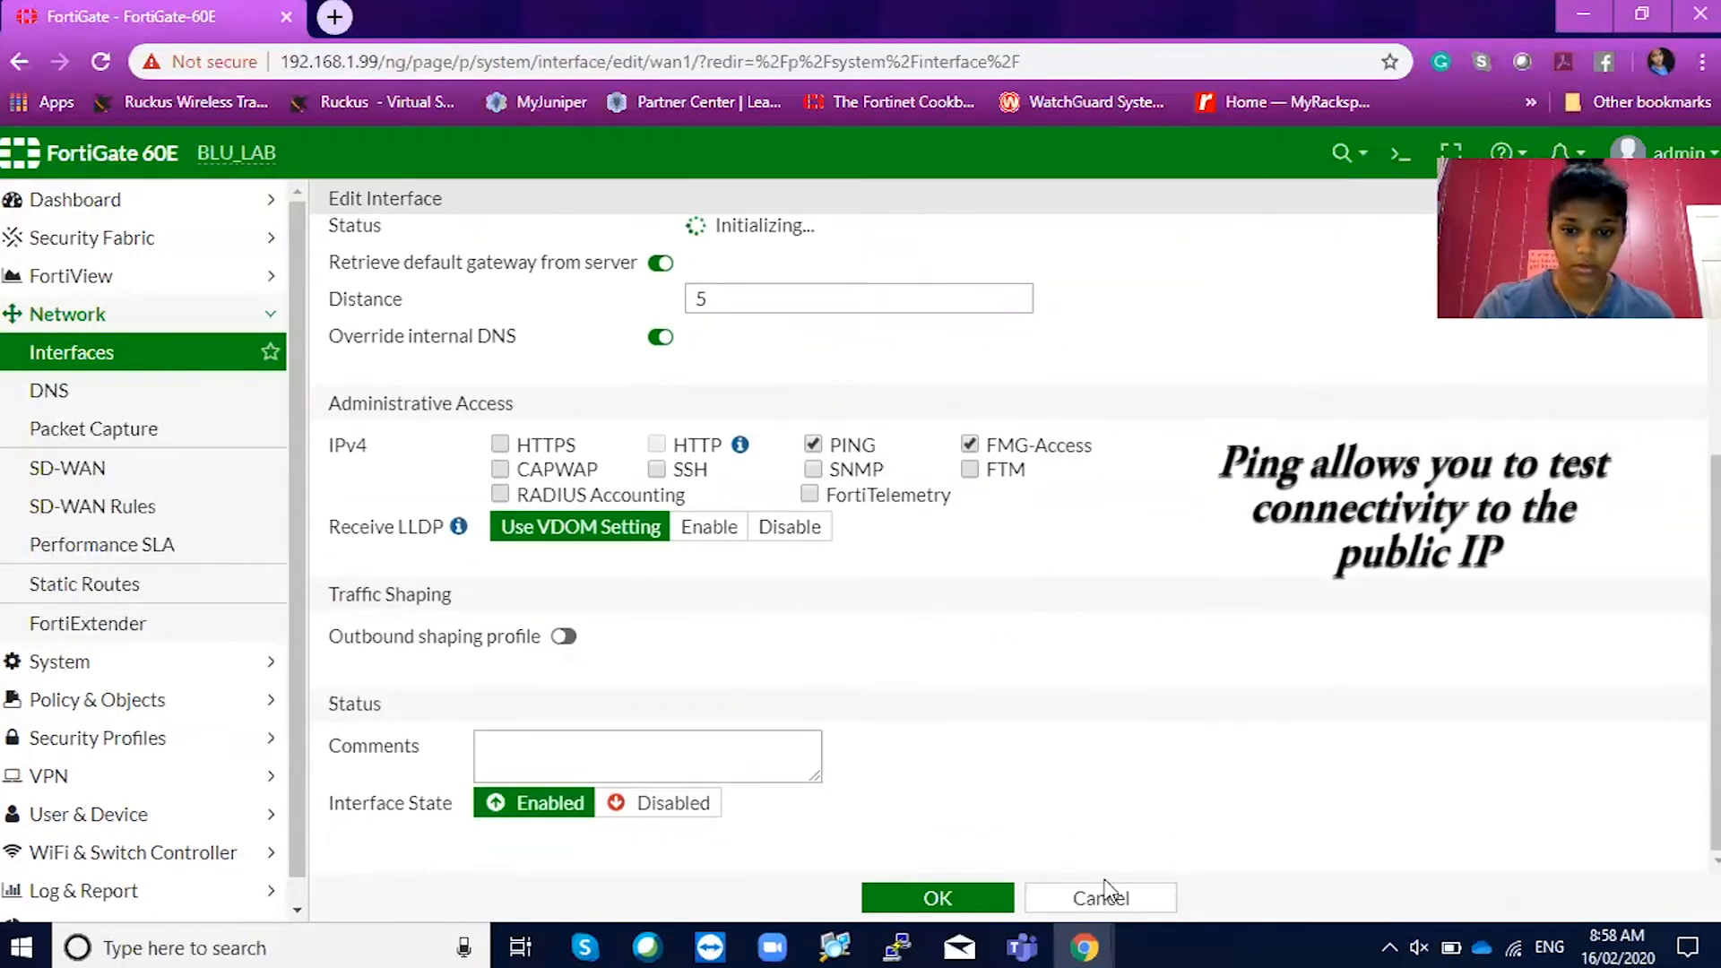
click(123, 352)
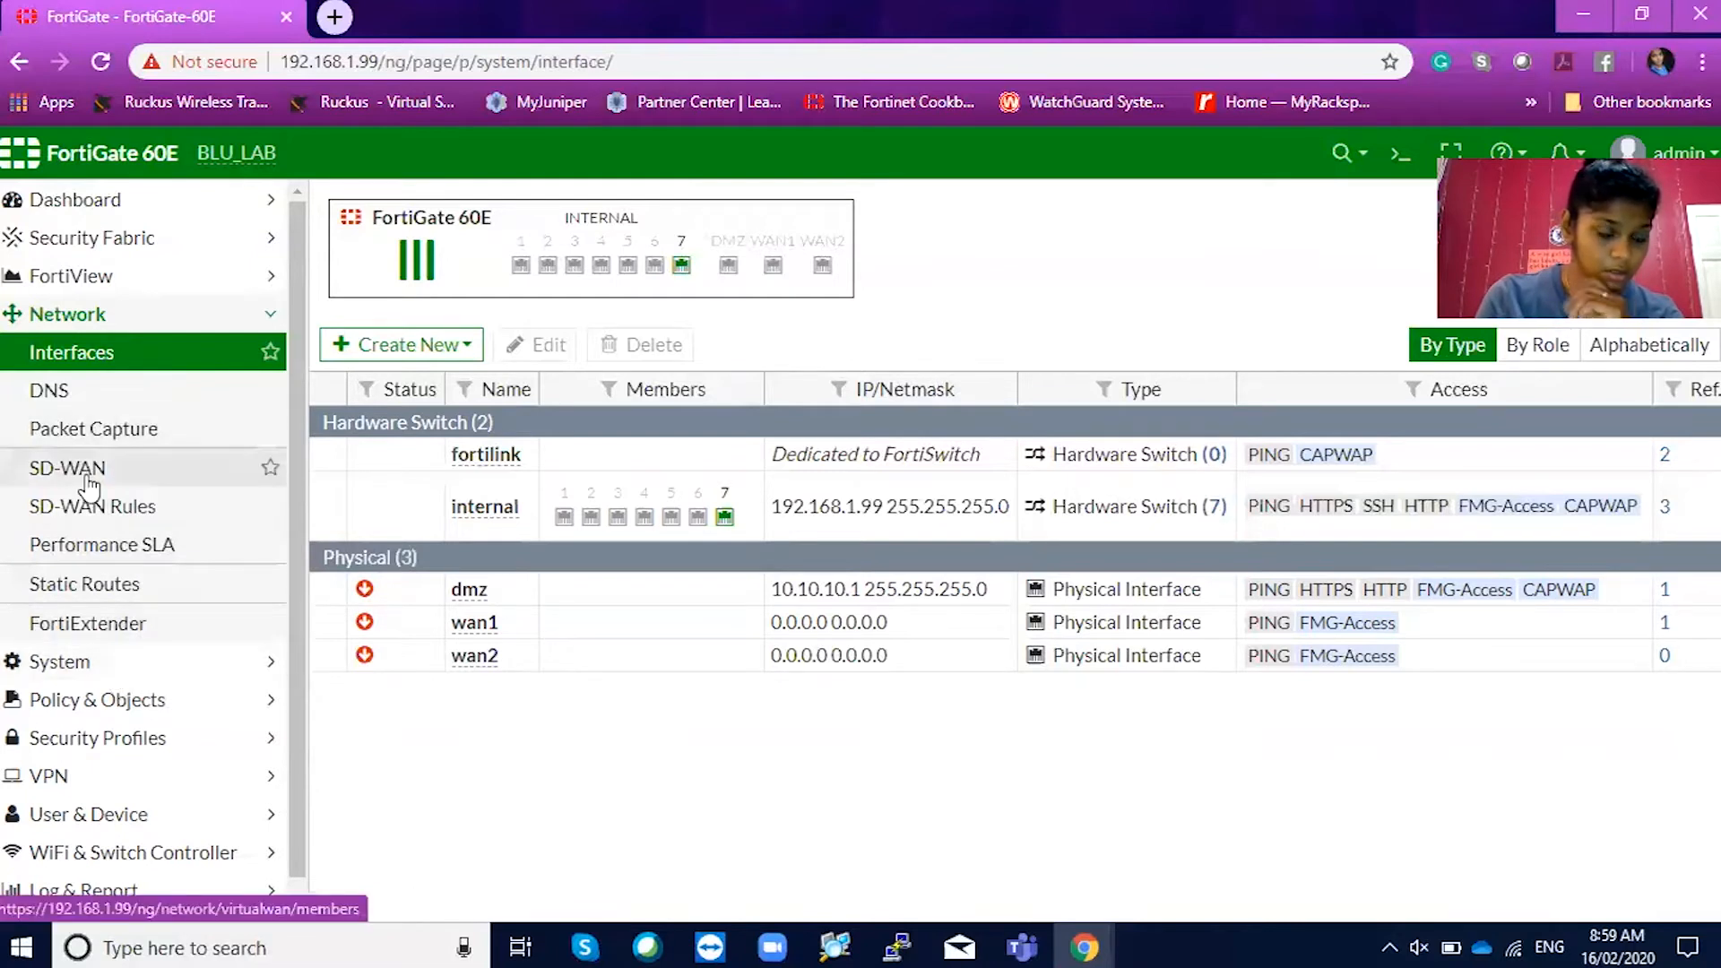
Open the IPv4 policy list and review the internal-to-wan1 policy's action, NAT, security profile and log columns.
click(106, 700)
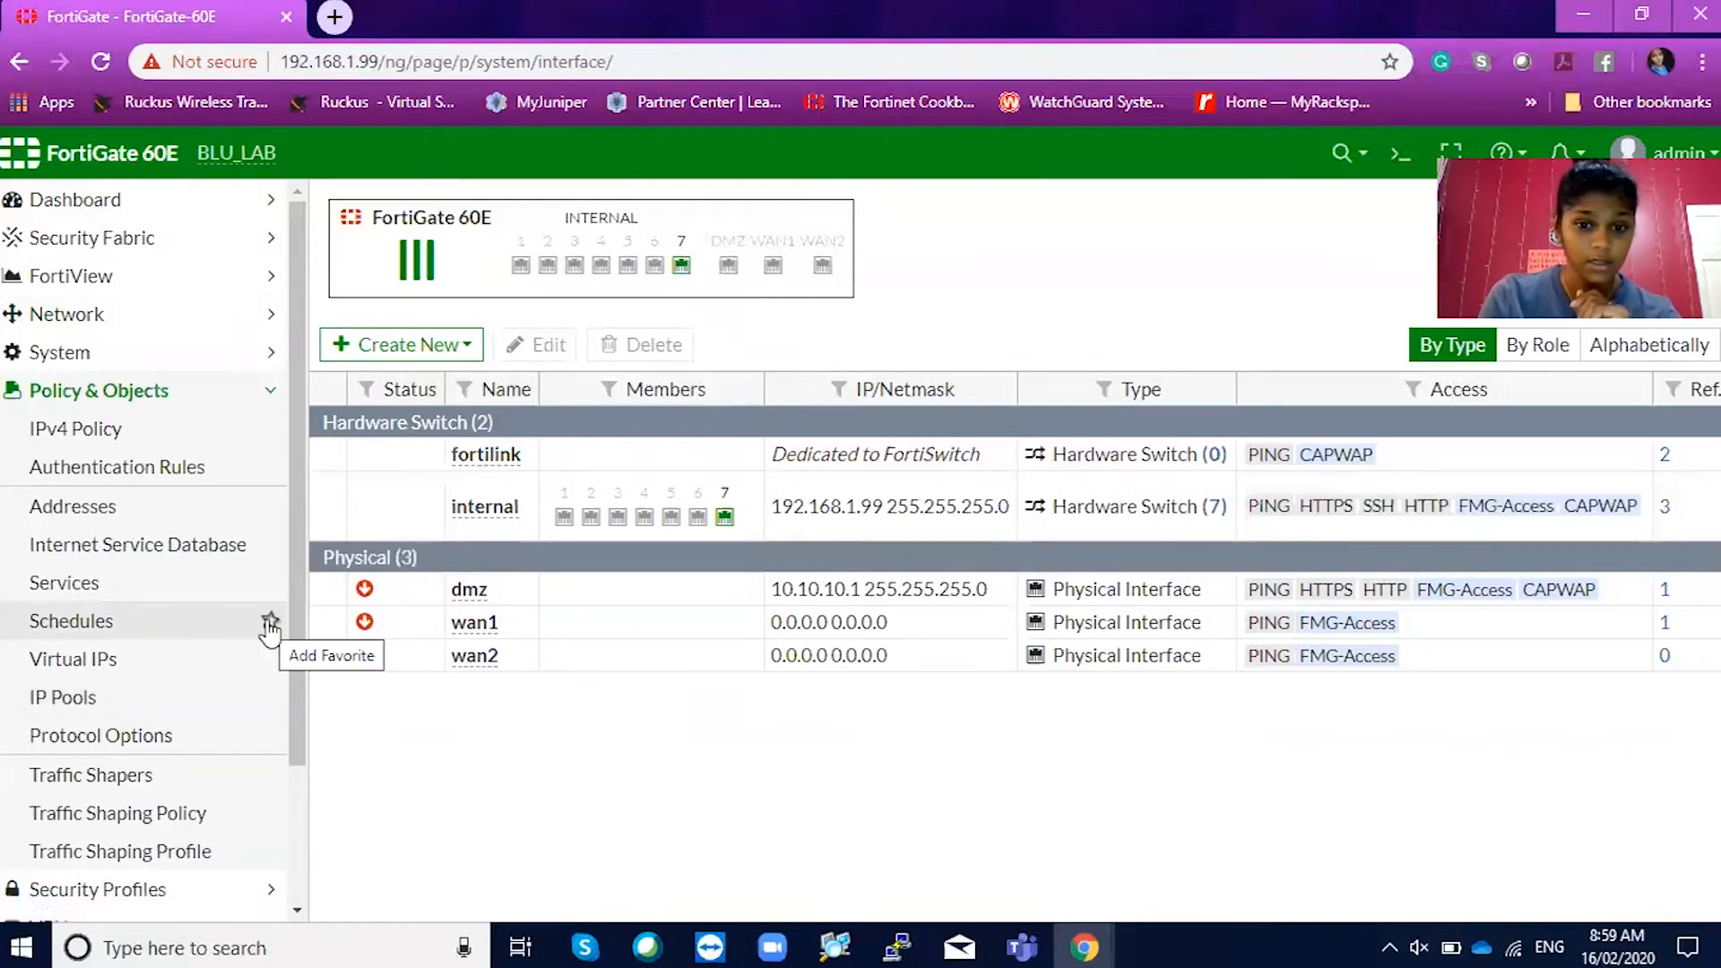
click(119, 434)
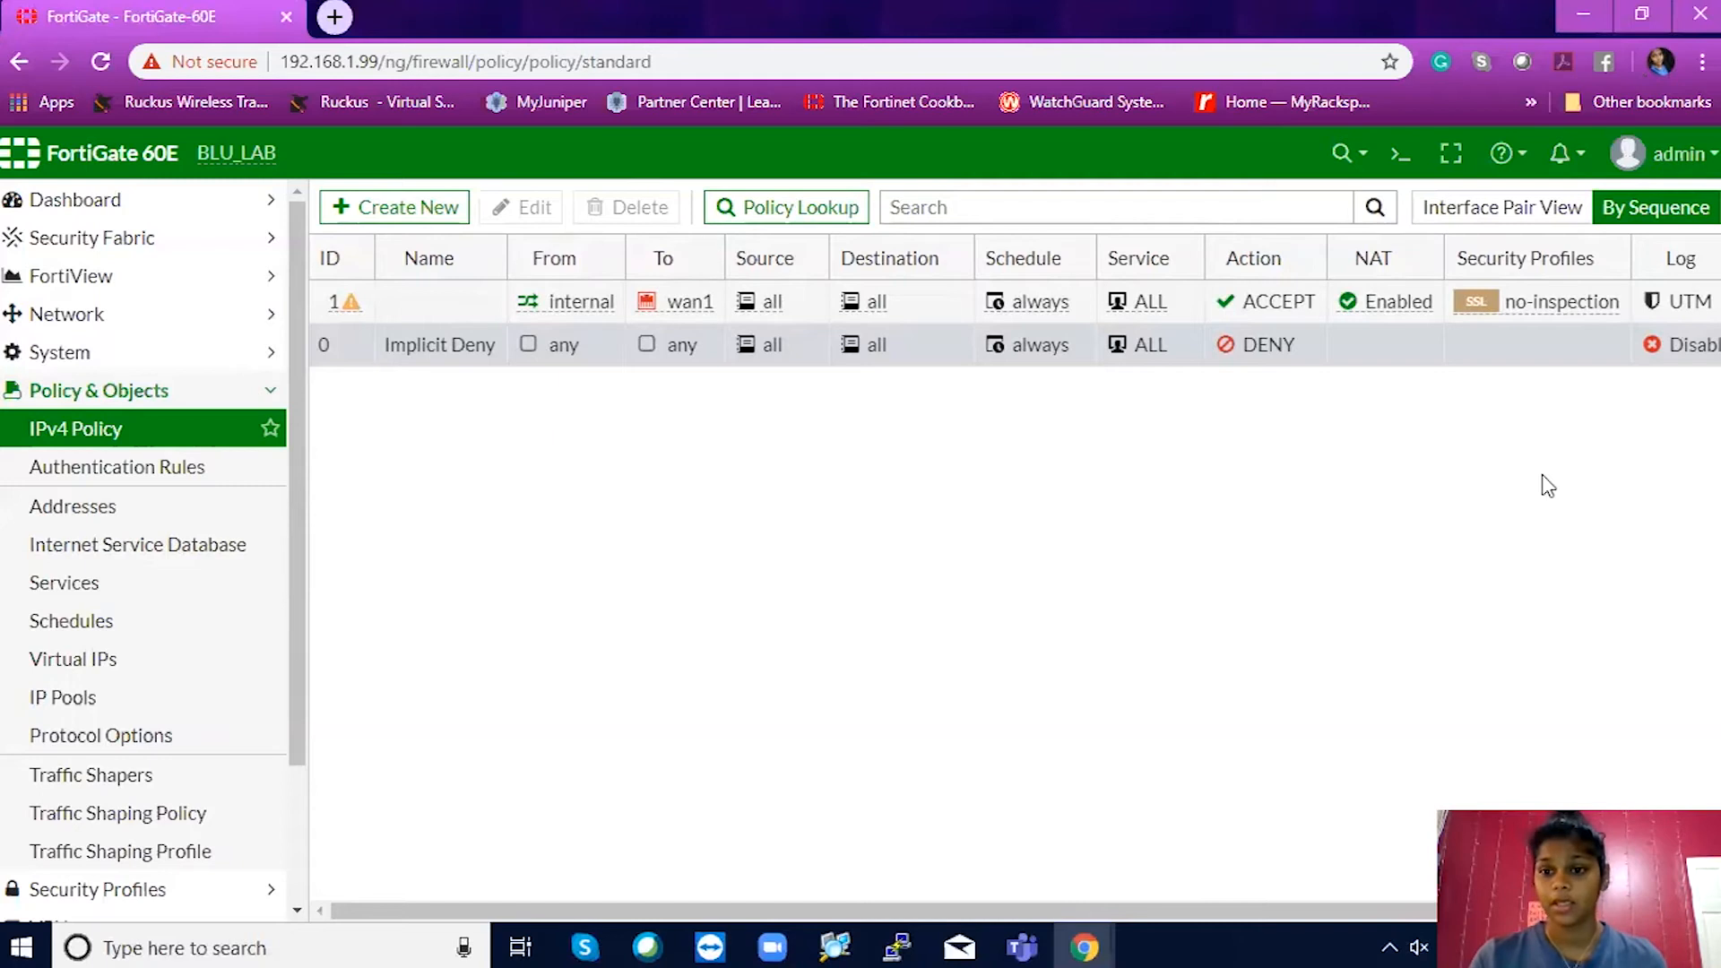
mouse_move(1315, 309)
scroll(1315, 309, right, 3)
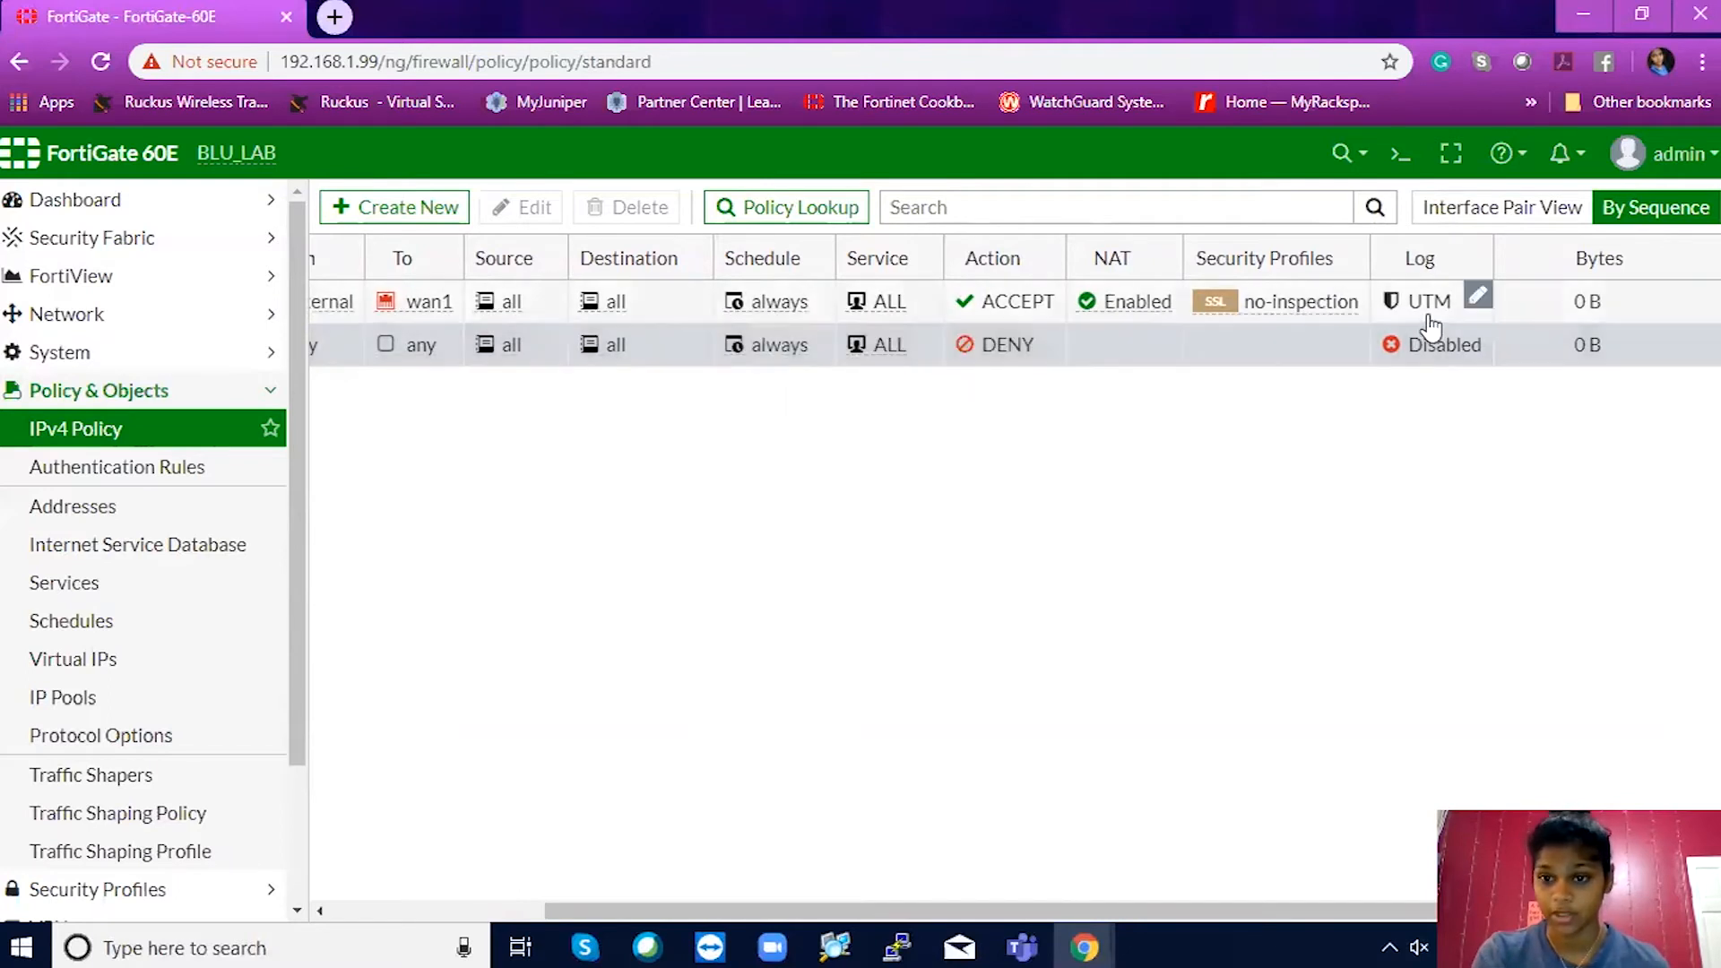
scroll(1031, 309, left, 3)
Open the SD-WAN network settings to view the status and interface members.
click(68, 314)
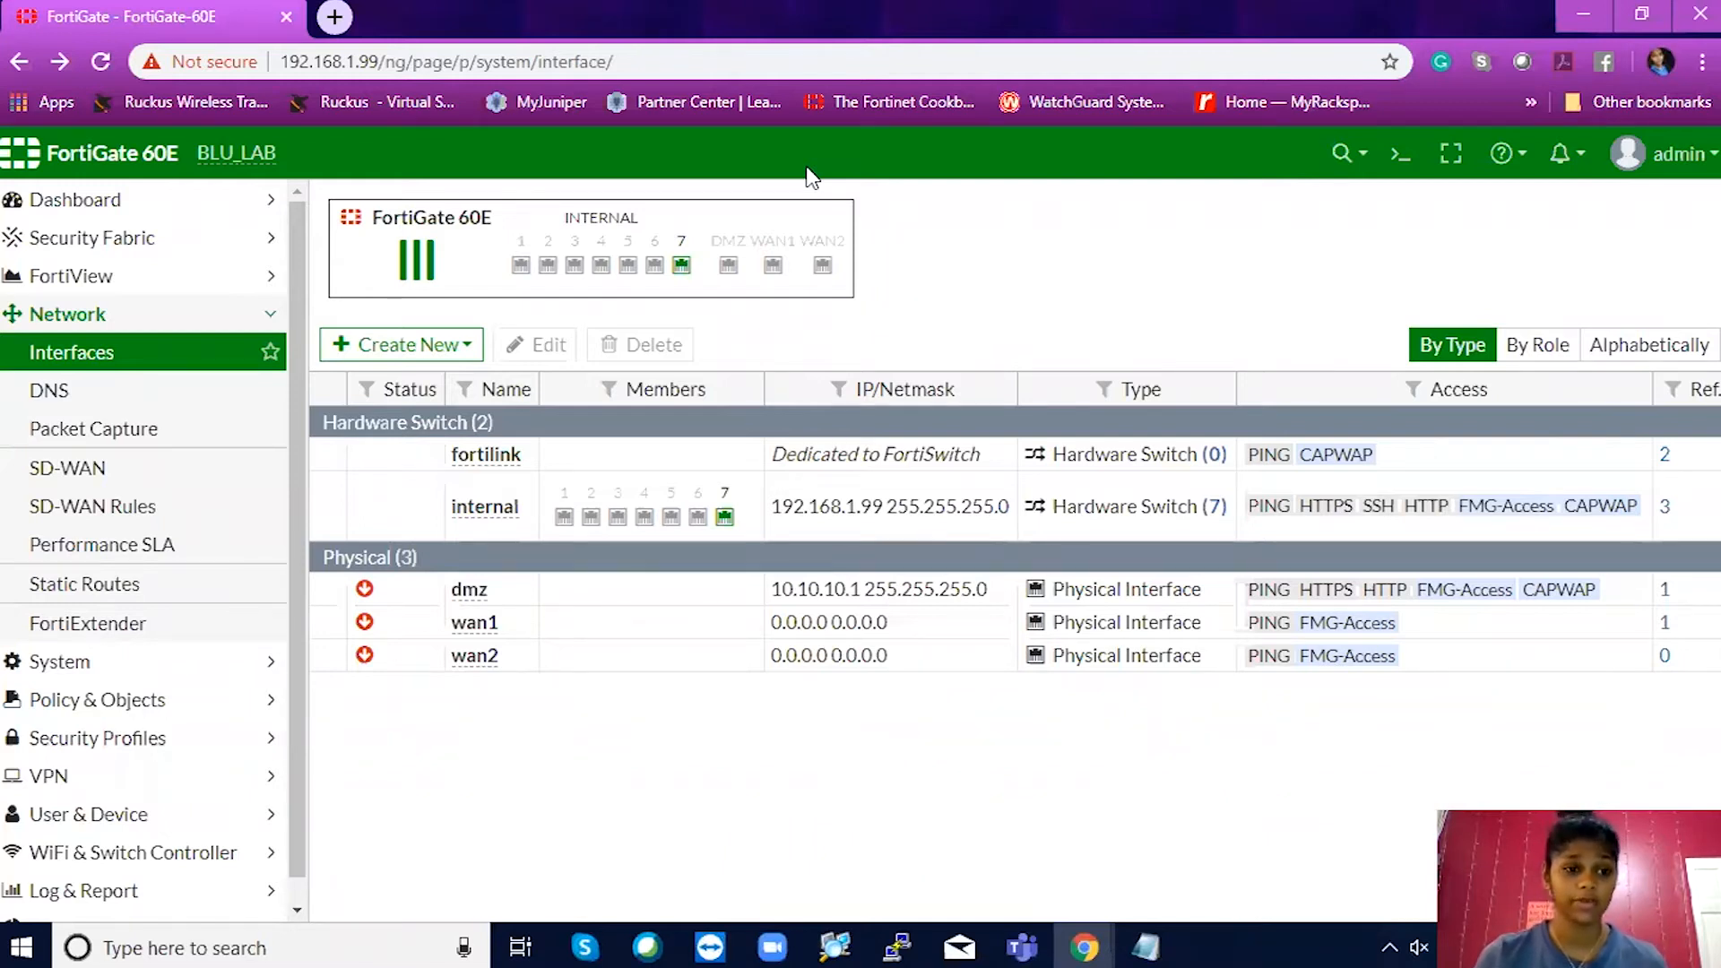
click(72, 472)
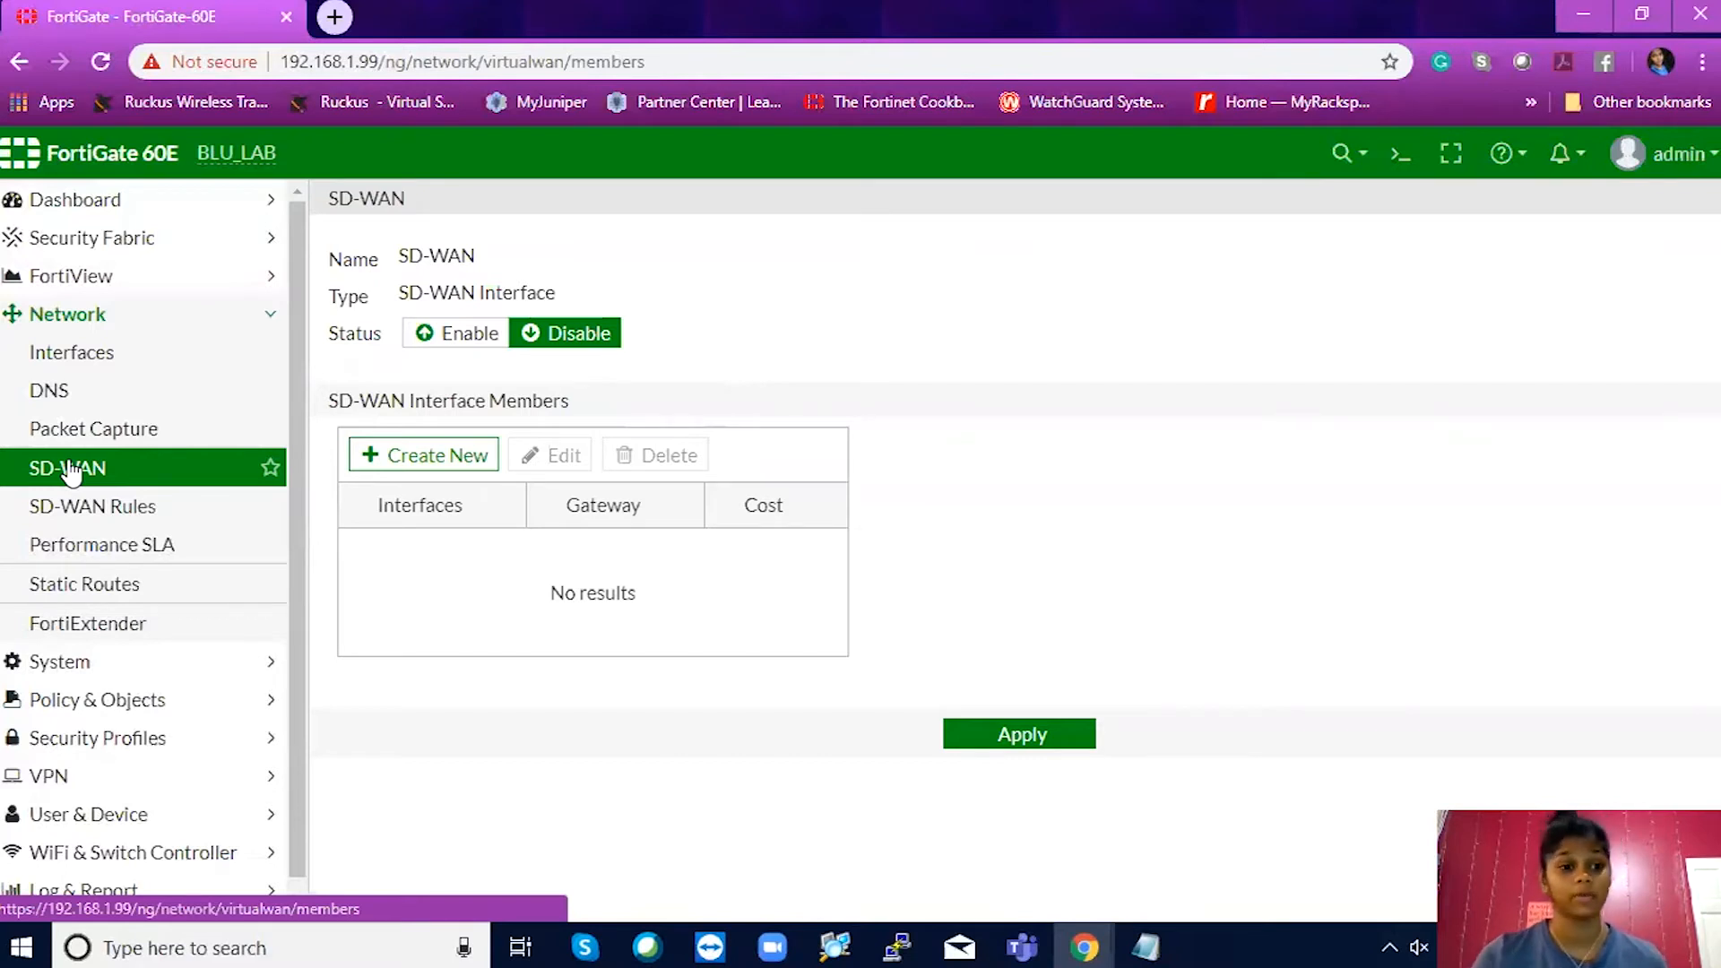
scroll(38, 717, down, 1)
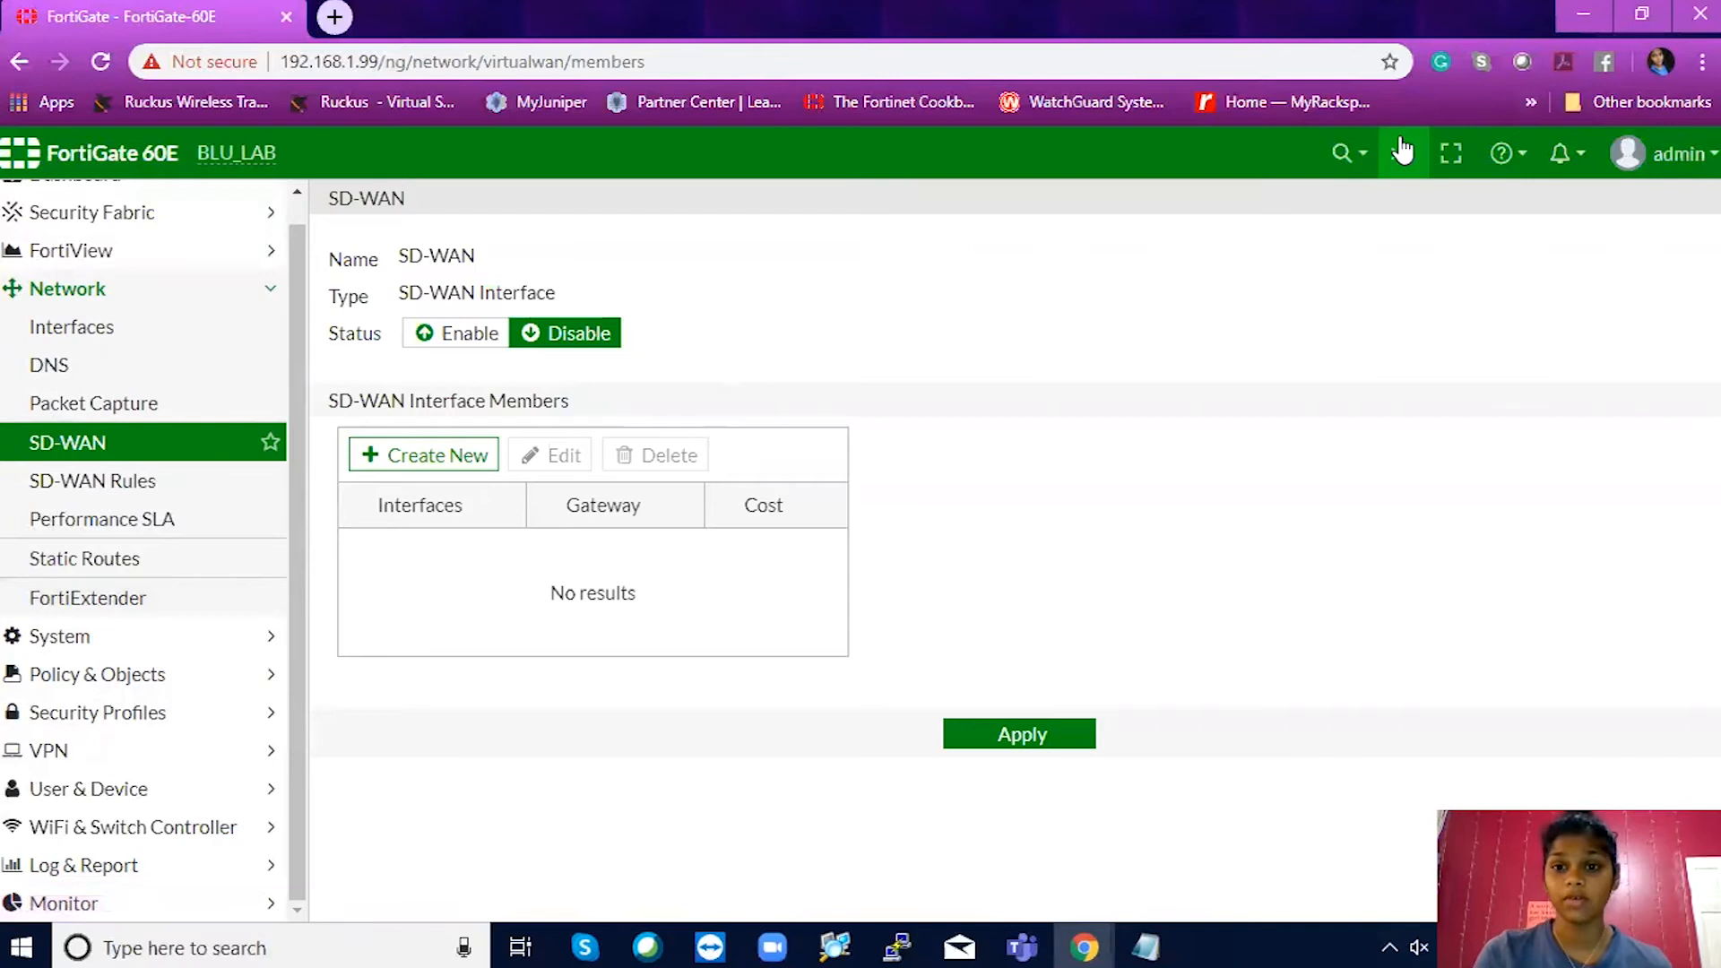
Look at the CLI console and close it, and view the SD-WAN rules and Performance SLA lists.
click(1401, 159)
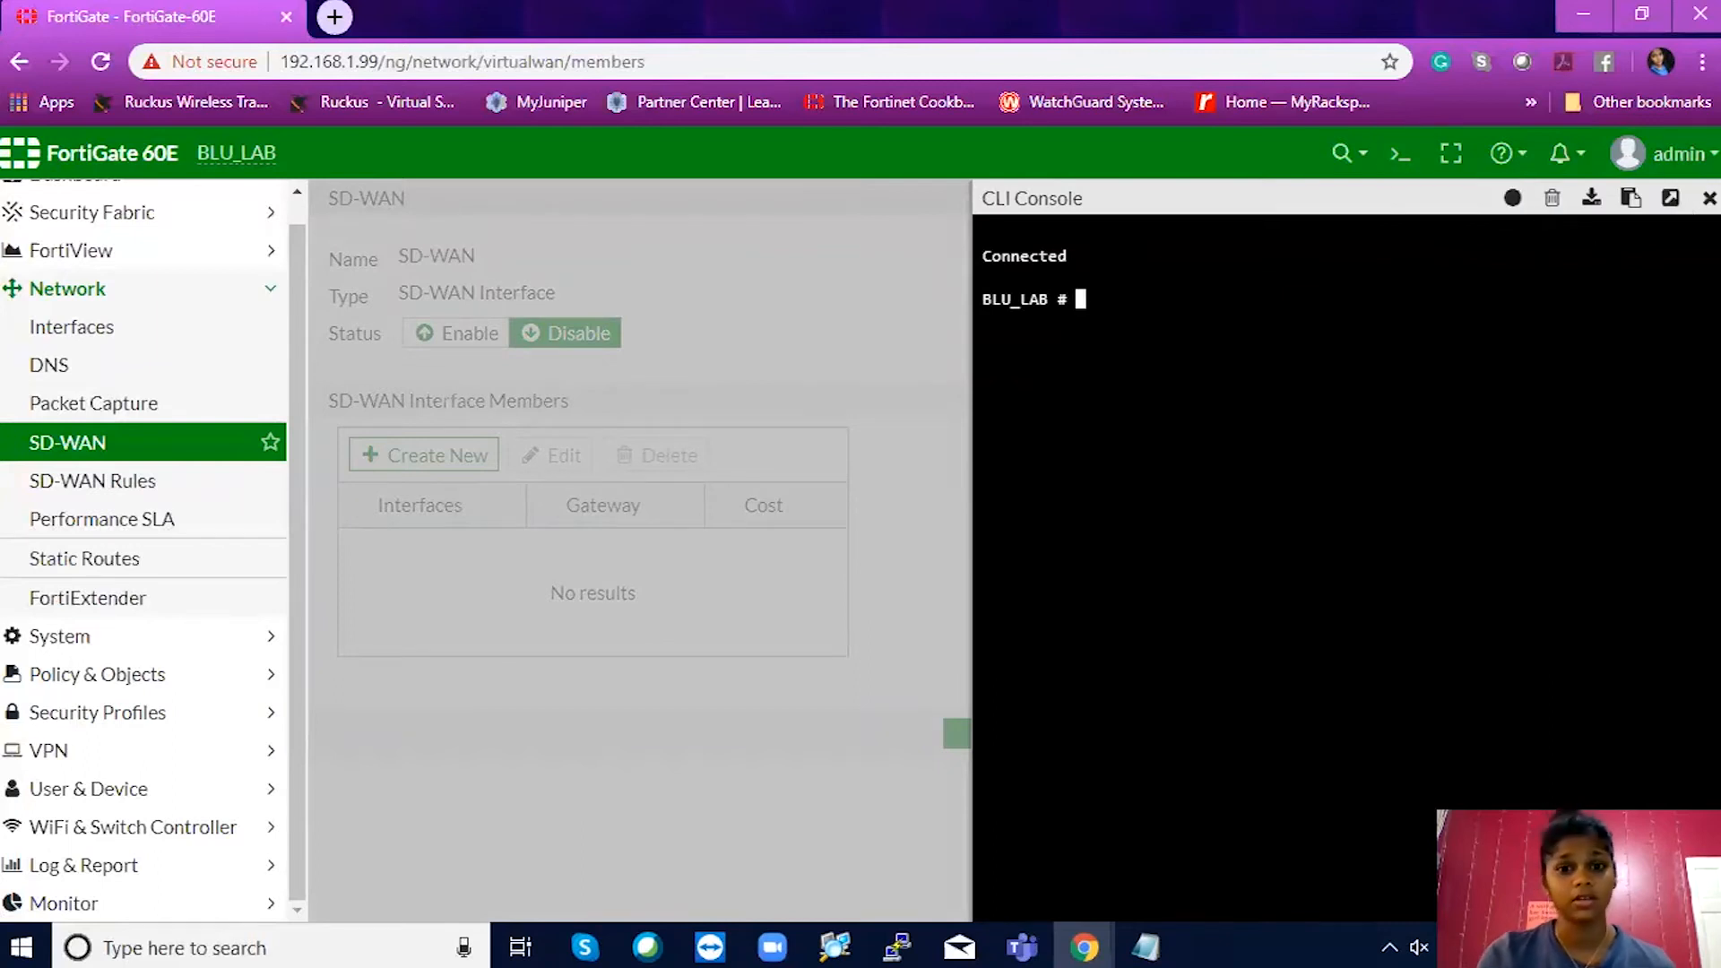
click(740, 346)
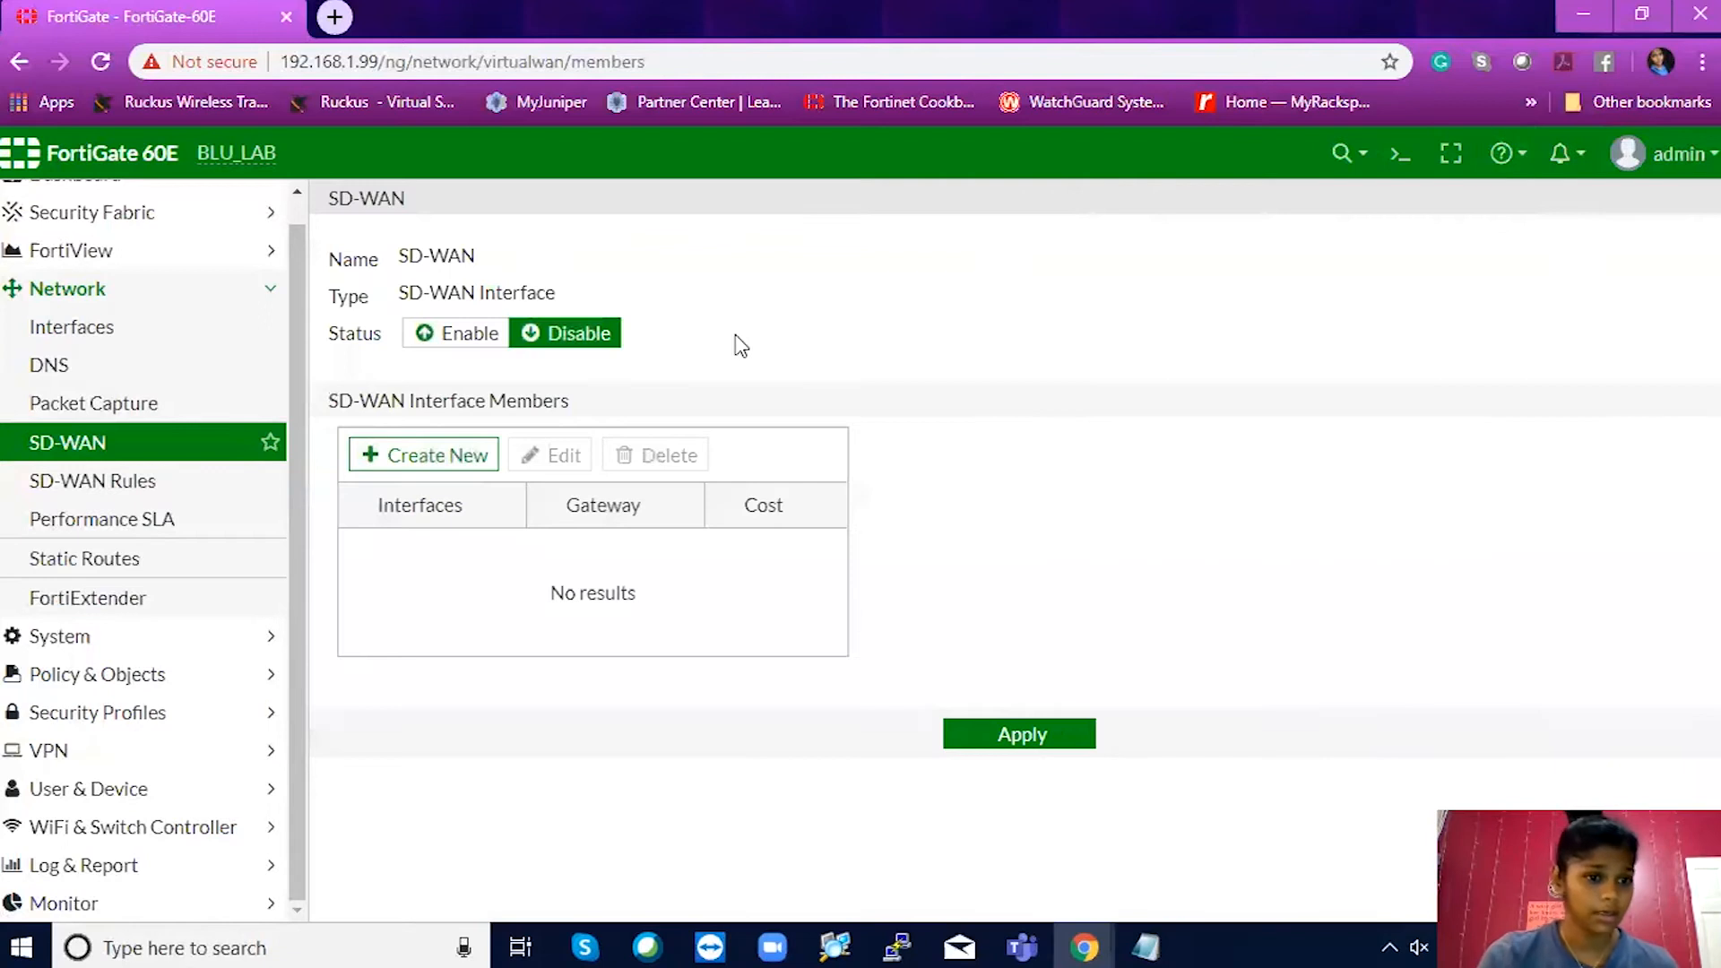
click(239, 488)
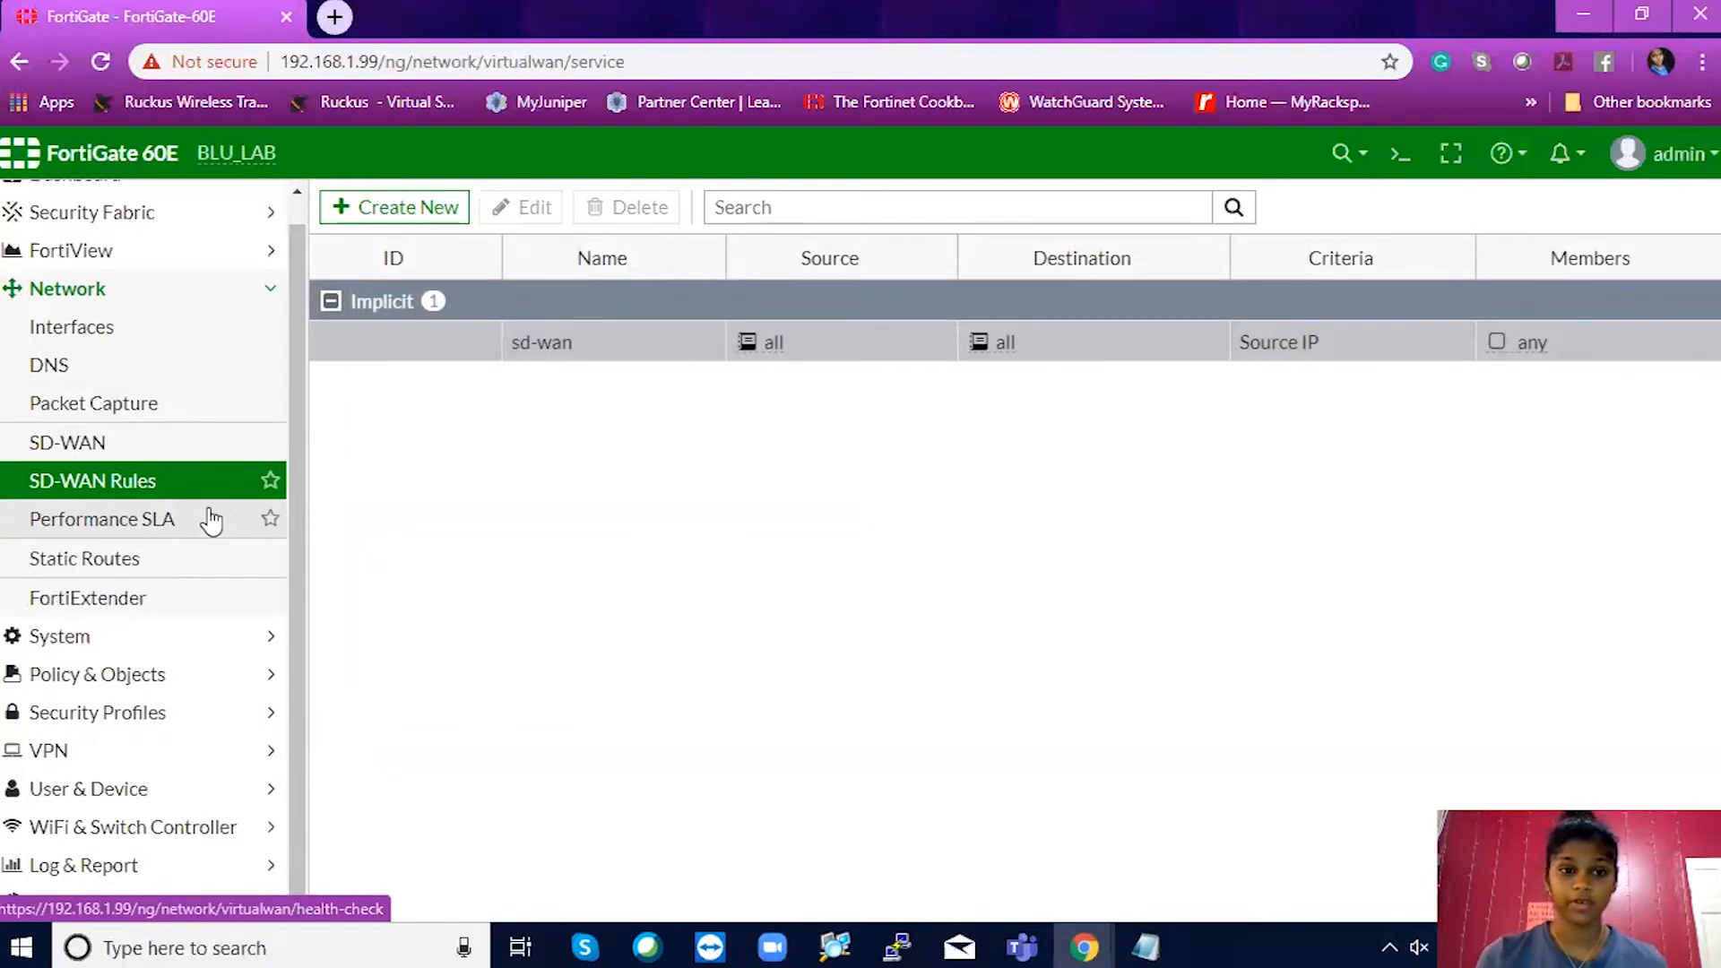
click(212, 520)
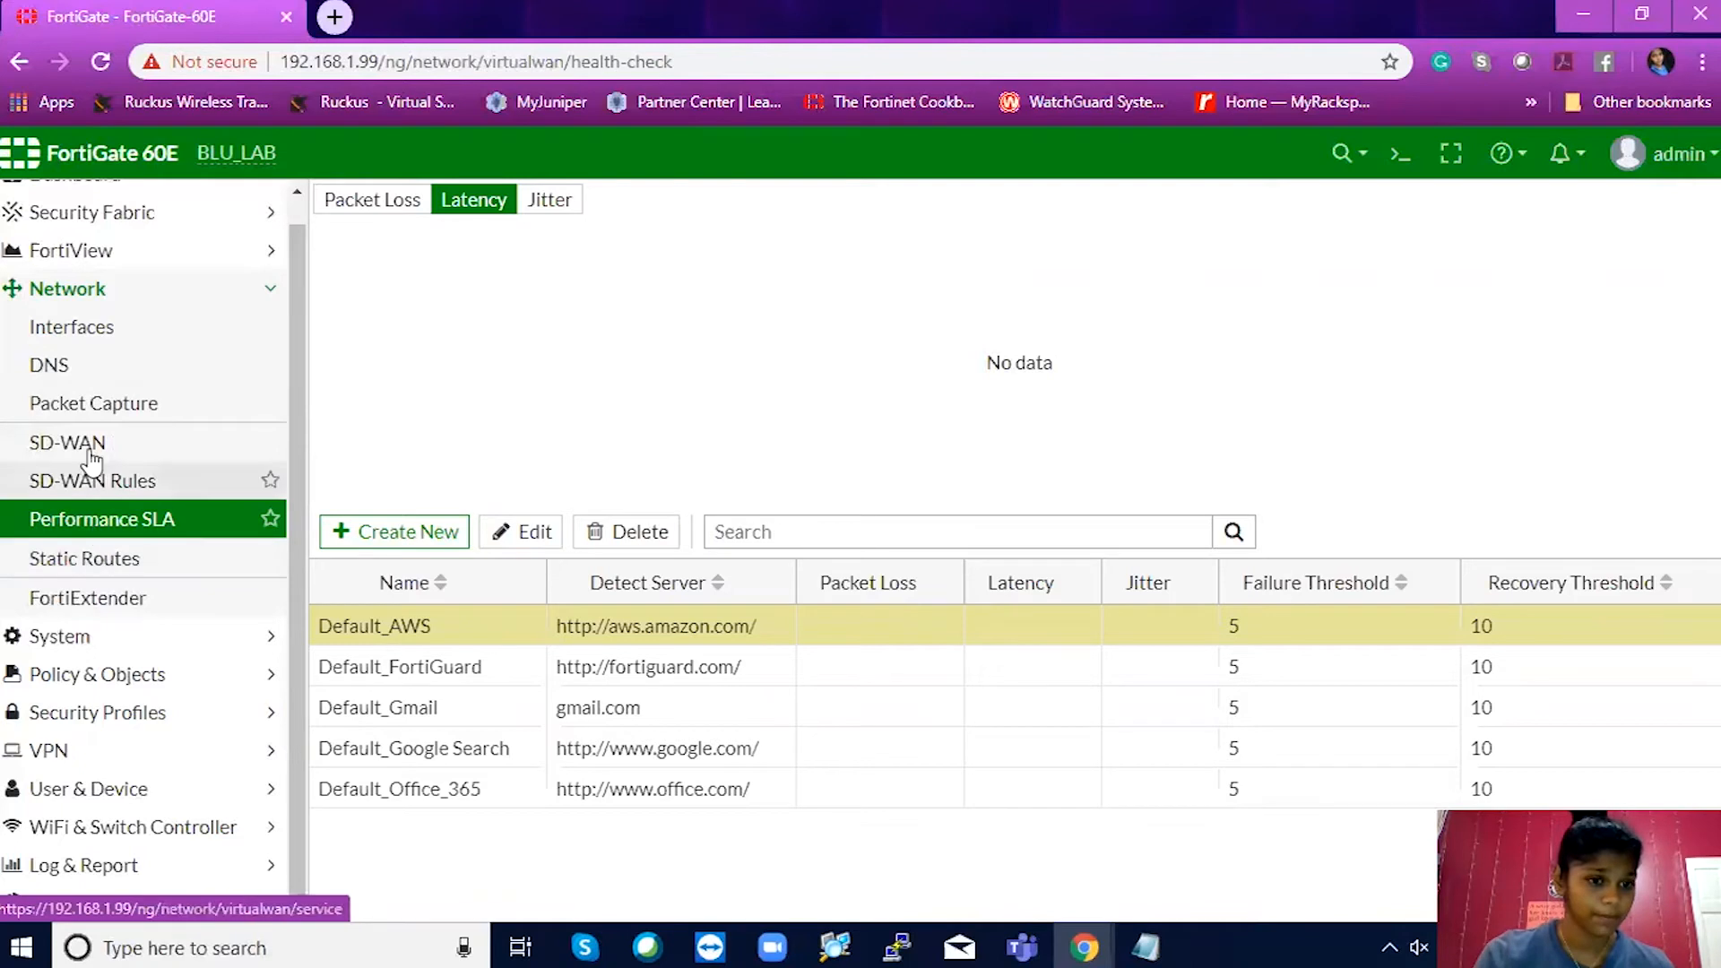
View the IPsec tunnel list and open the VPN creation wizard to review its setup options.
click(70, 291)
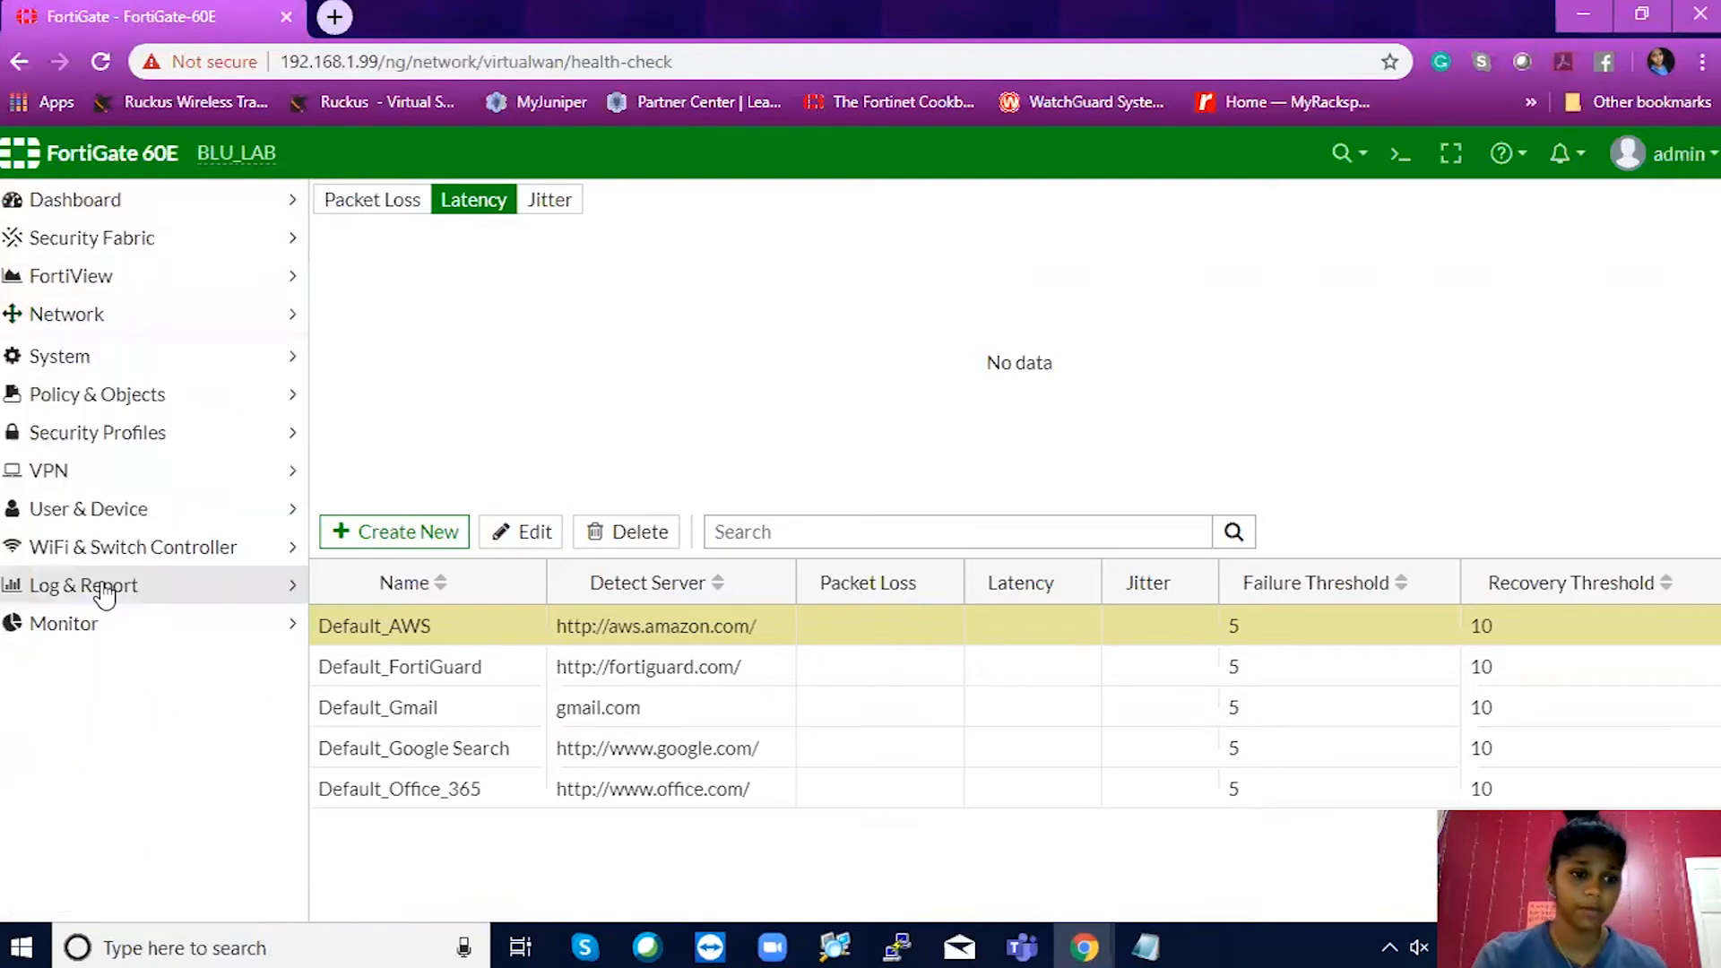
click(87, 476)
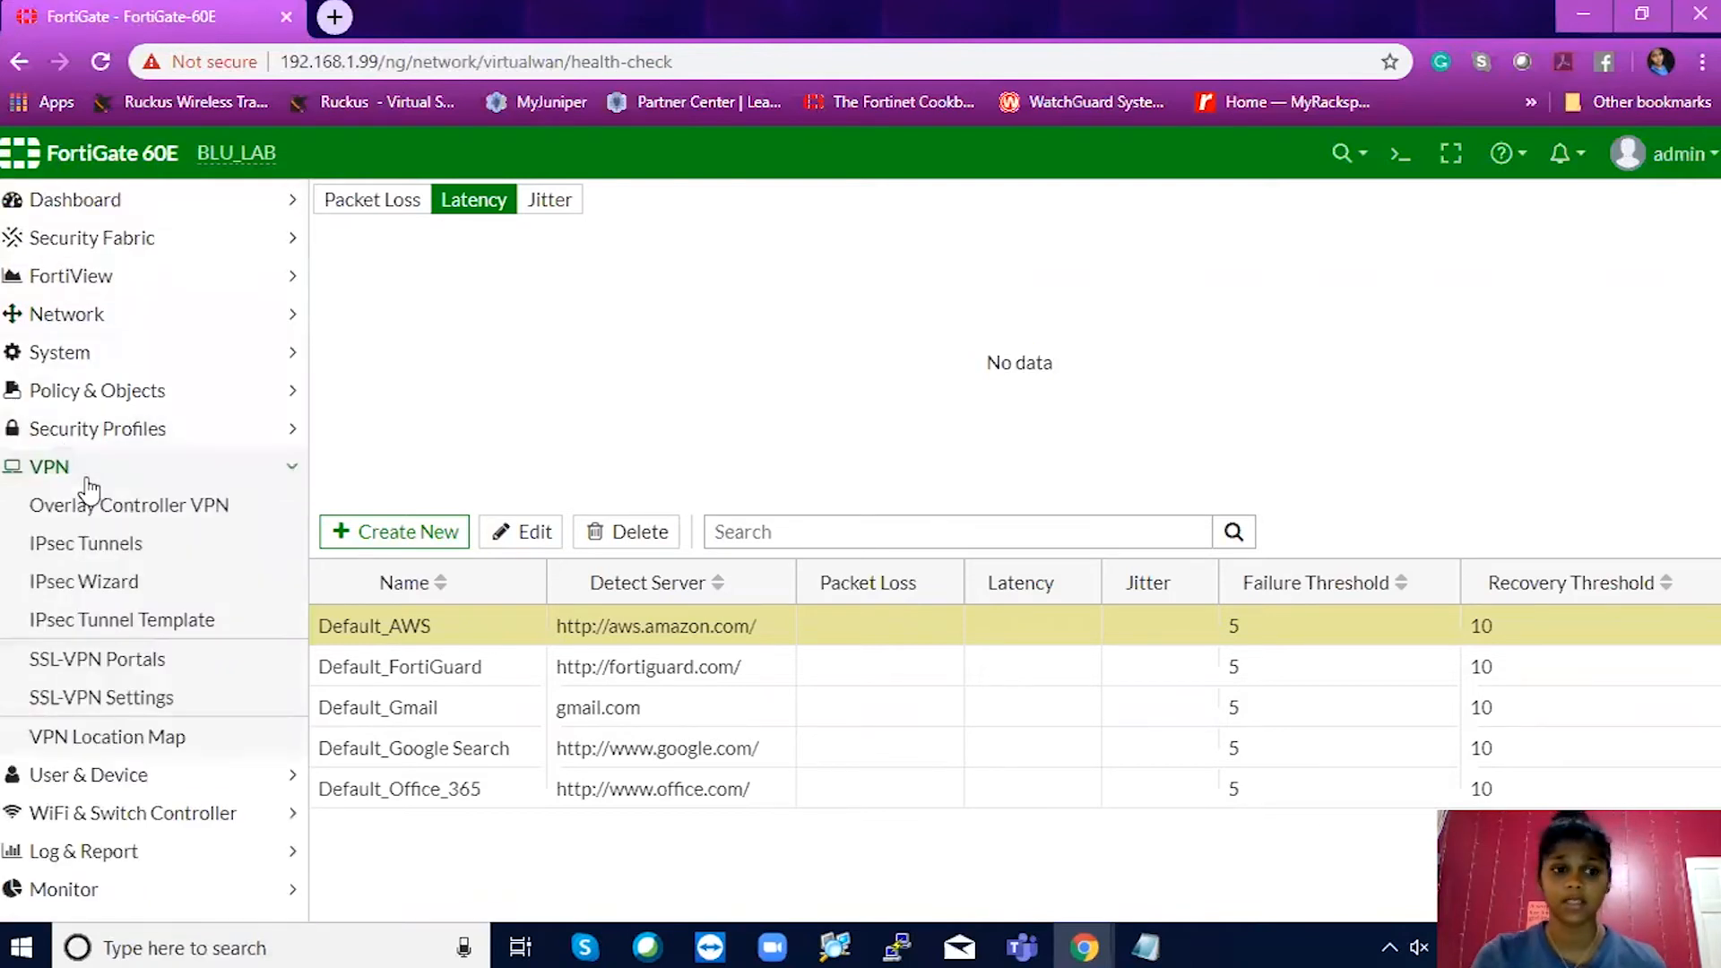
click(137, 555)
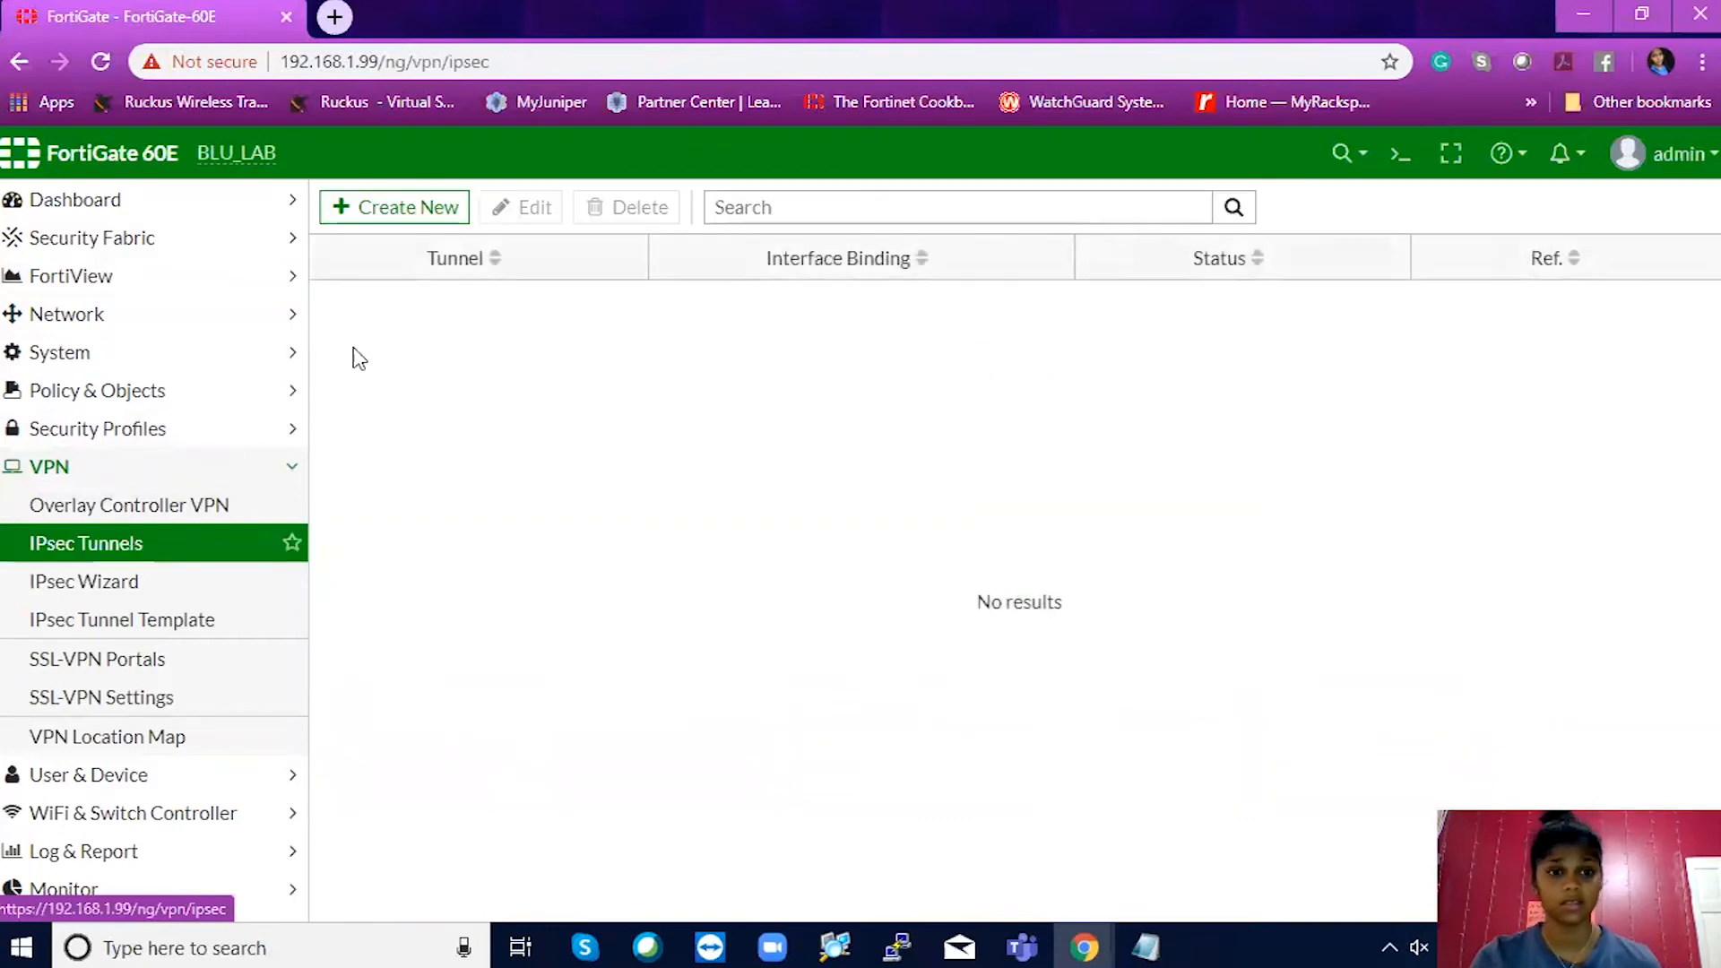
click(399, 220)
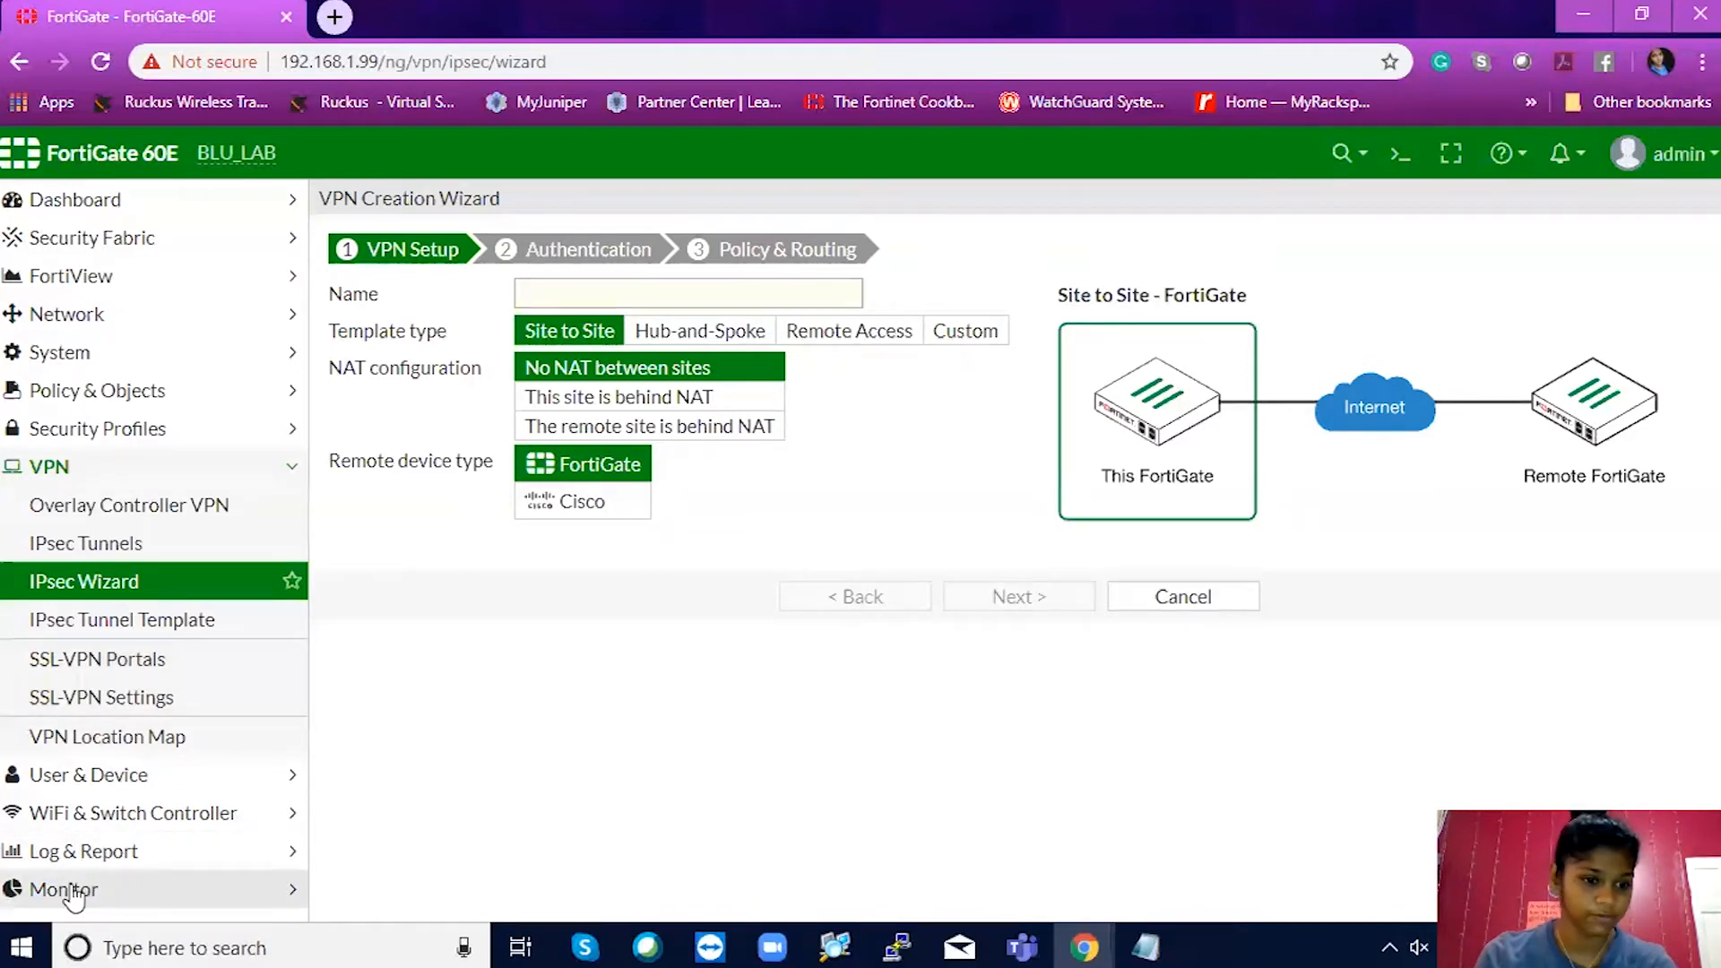
Look through the WiFi & Switch Controller options and the available monitors.
click(103, 817)
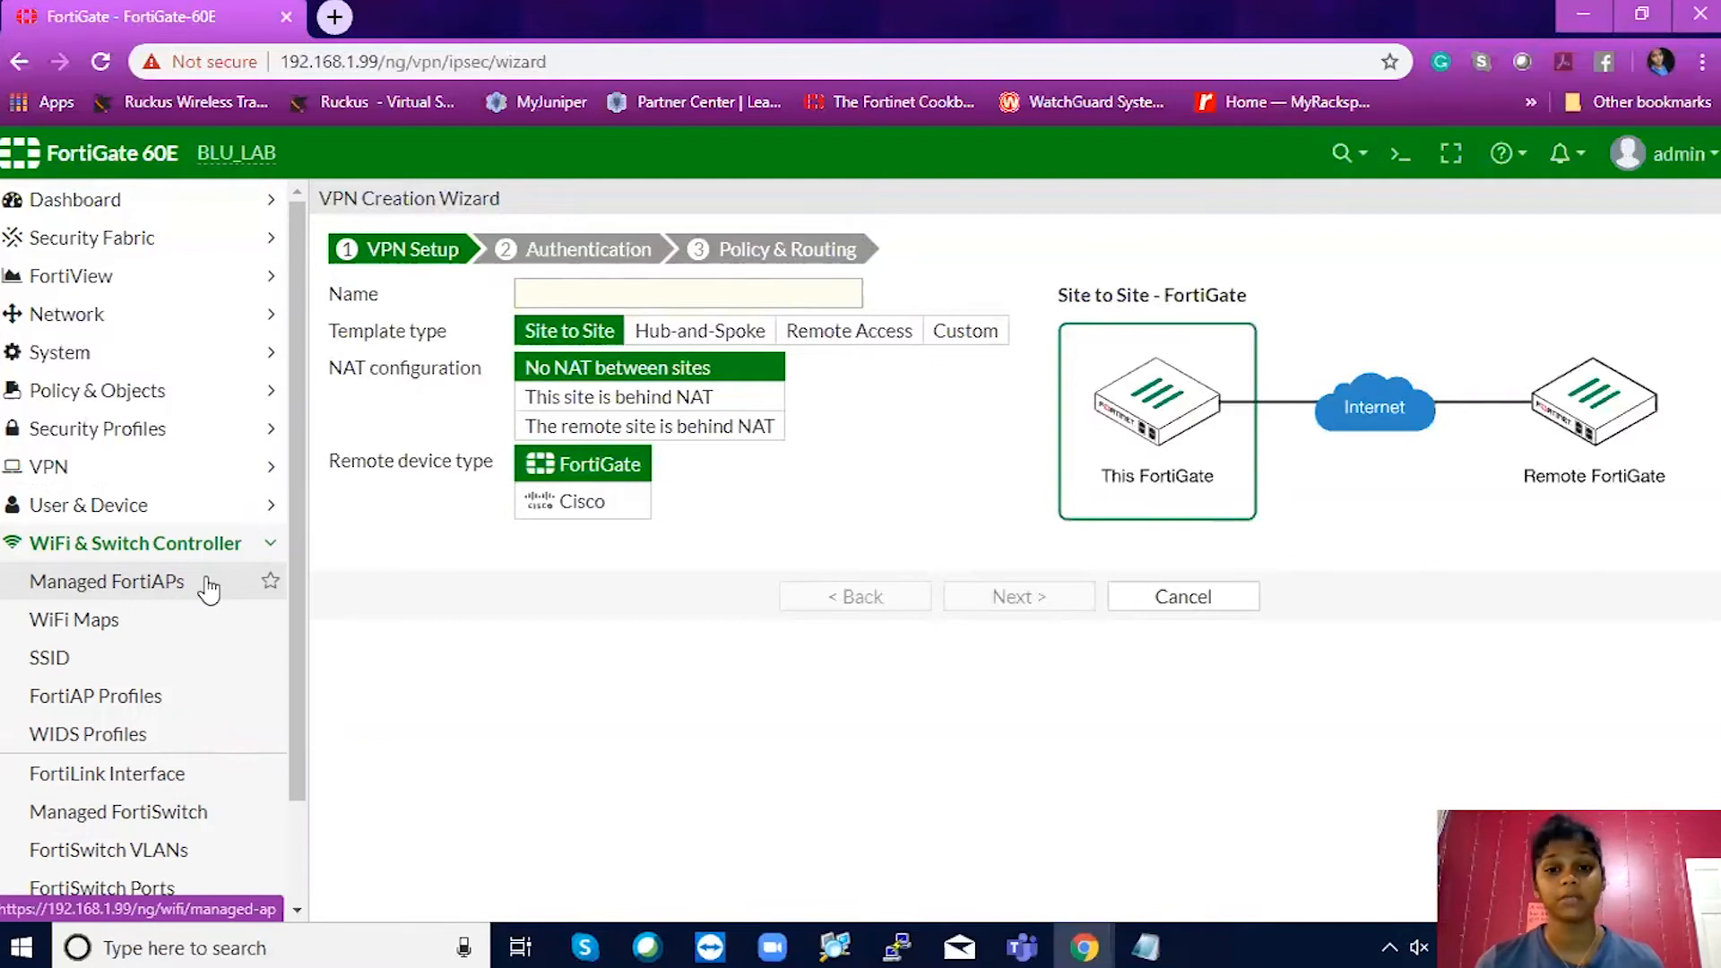
scroll(123, 735, down, 2)
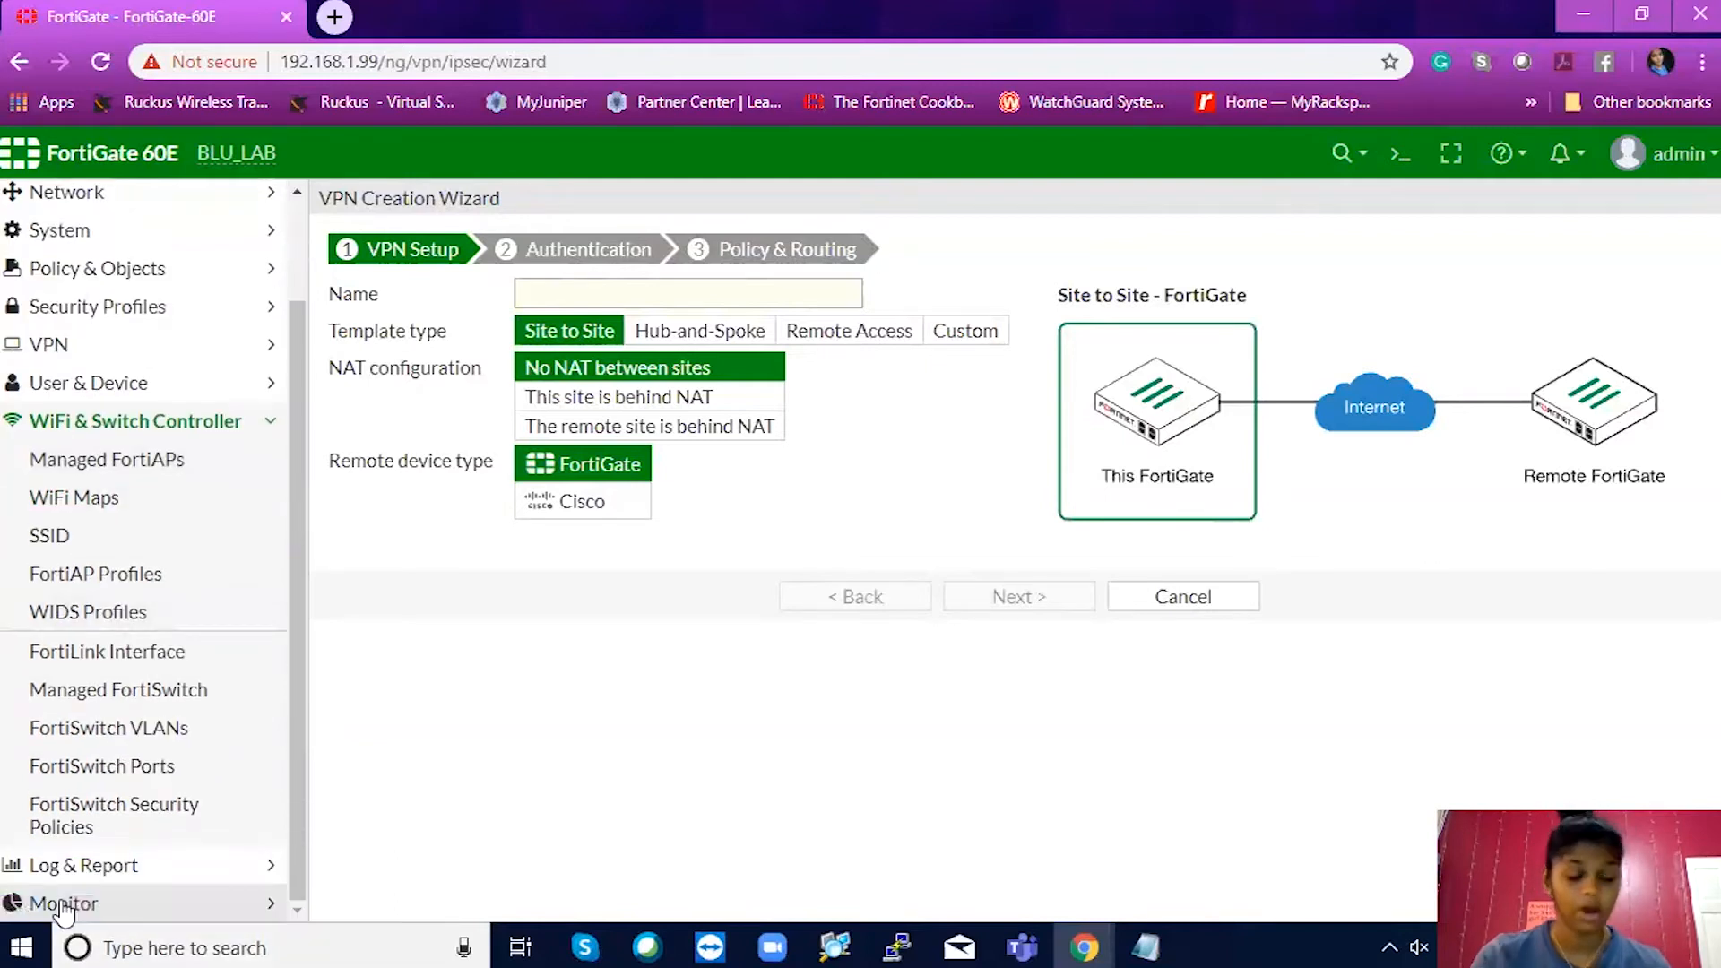
click(65, 905)
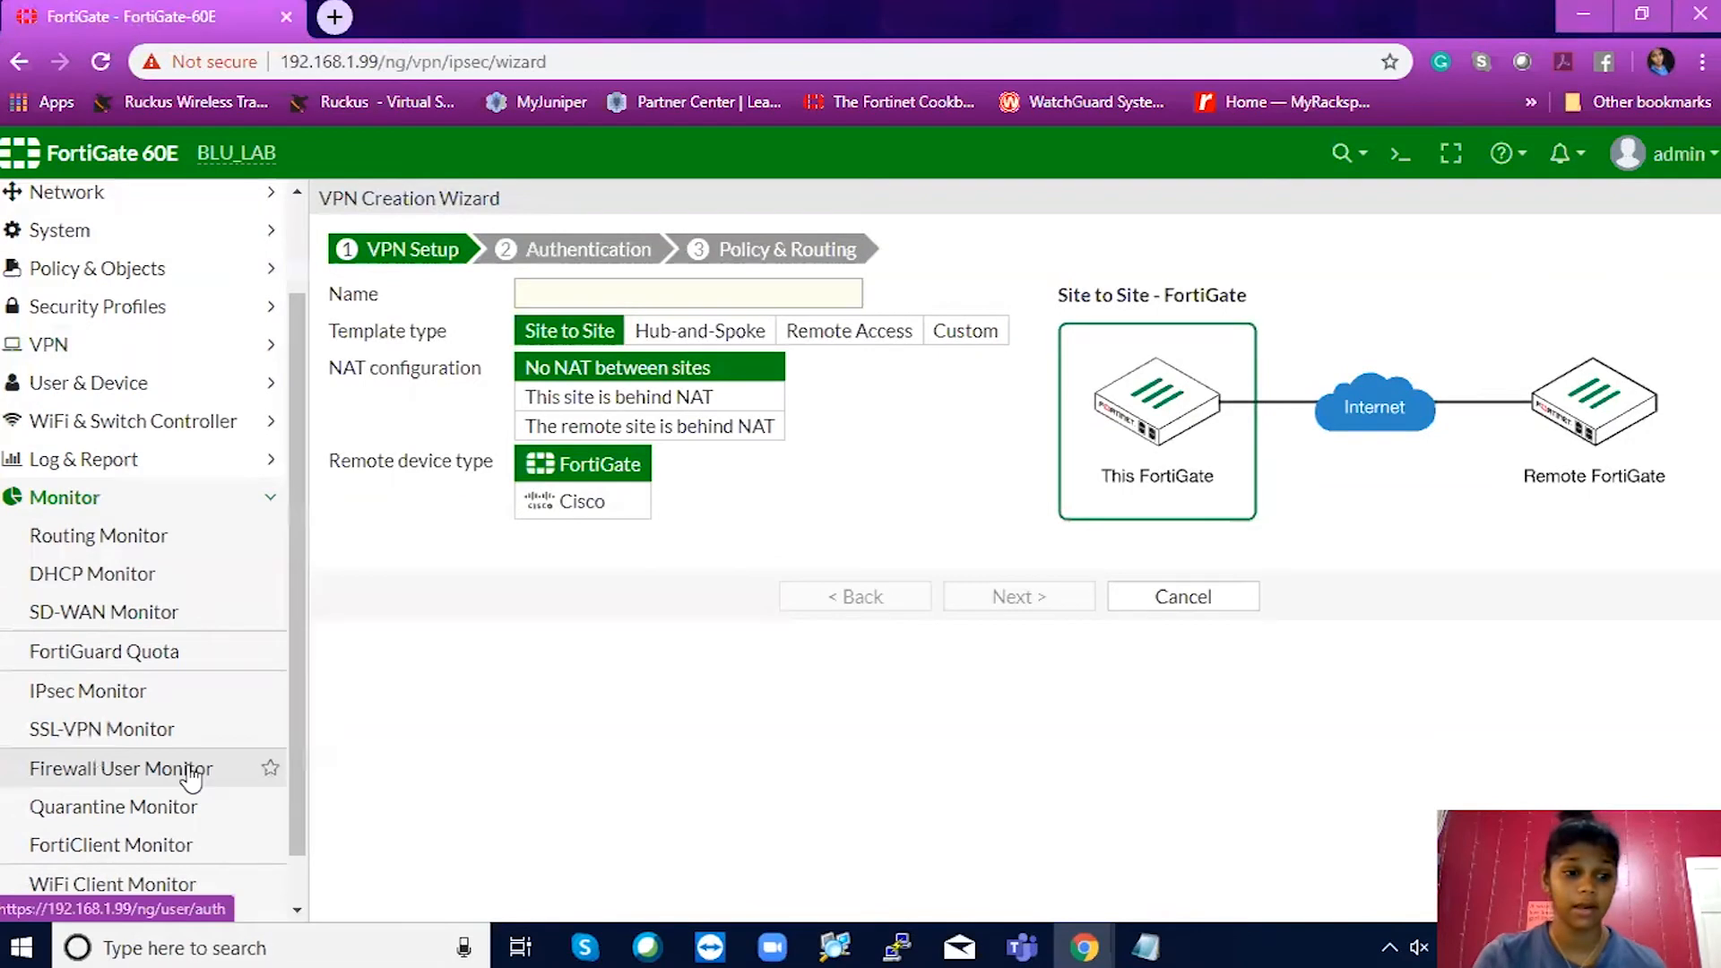
Open the internal hardware switch from the network interface list for editing.
scroll(190, 776, up, 1)
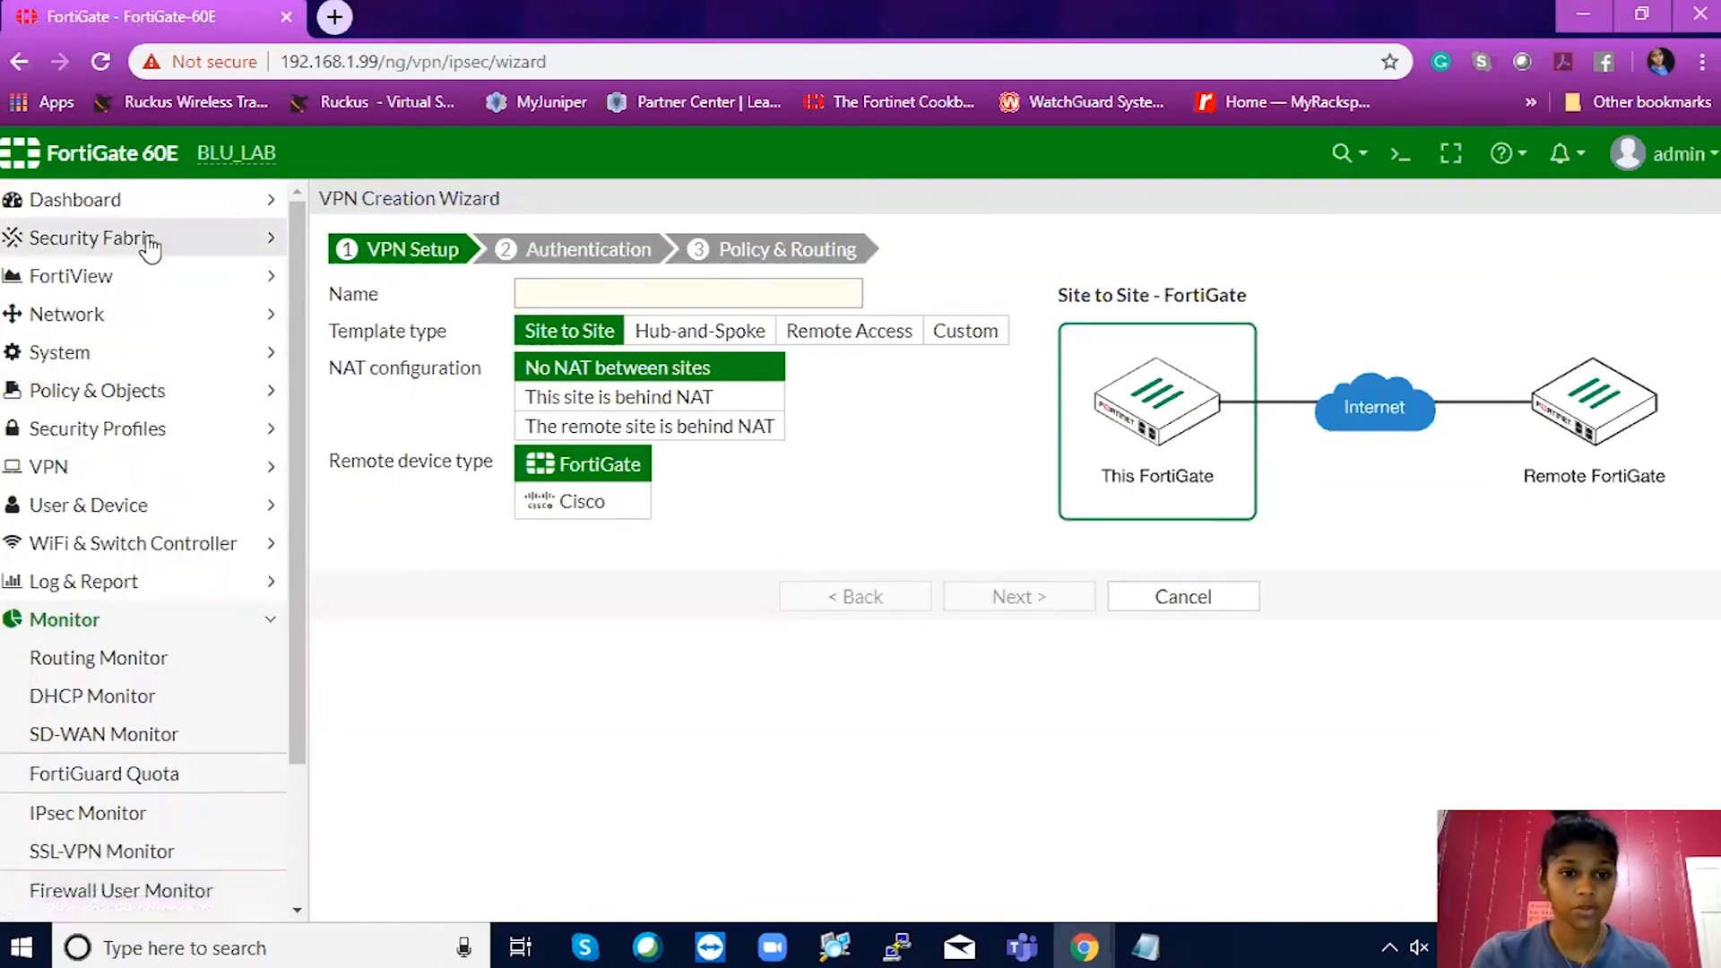
click(181, 321)
click(112, 352)
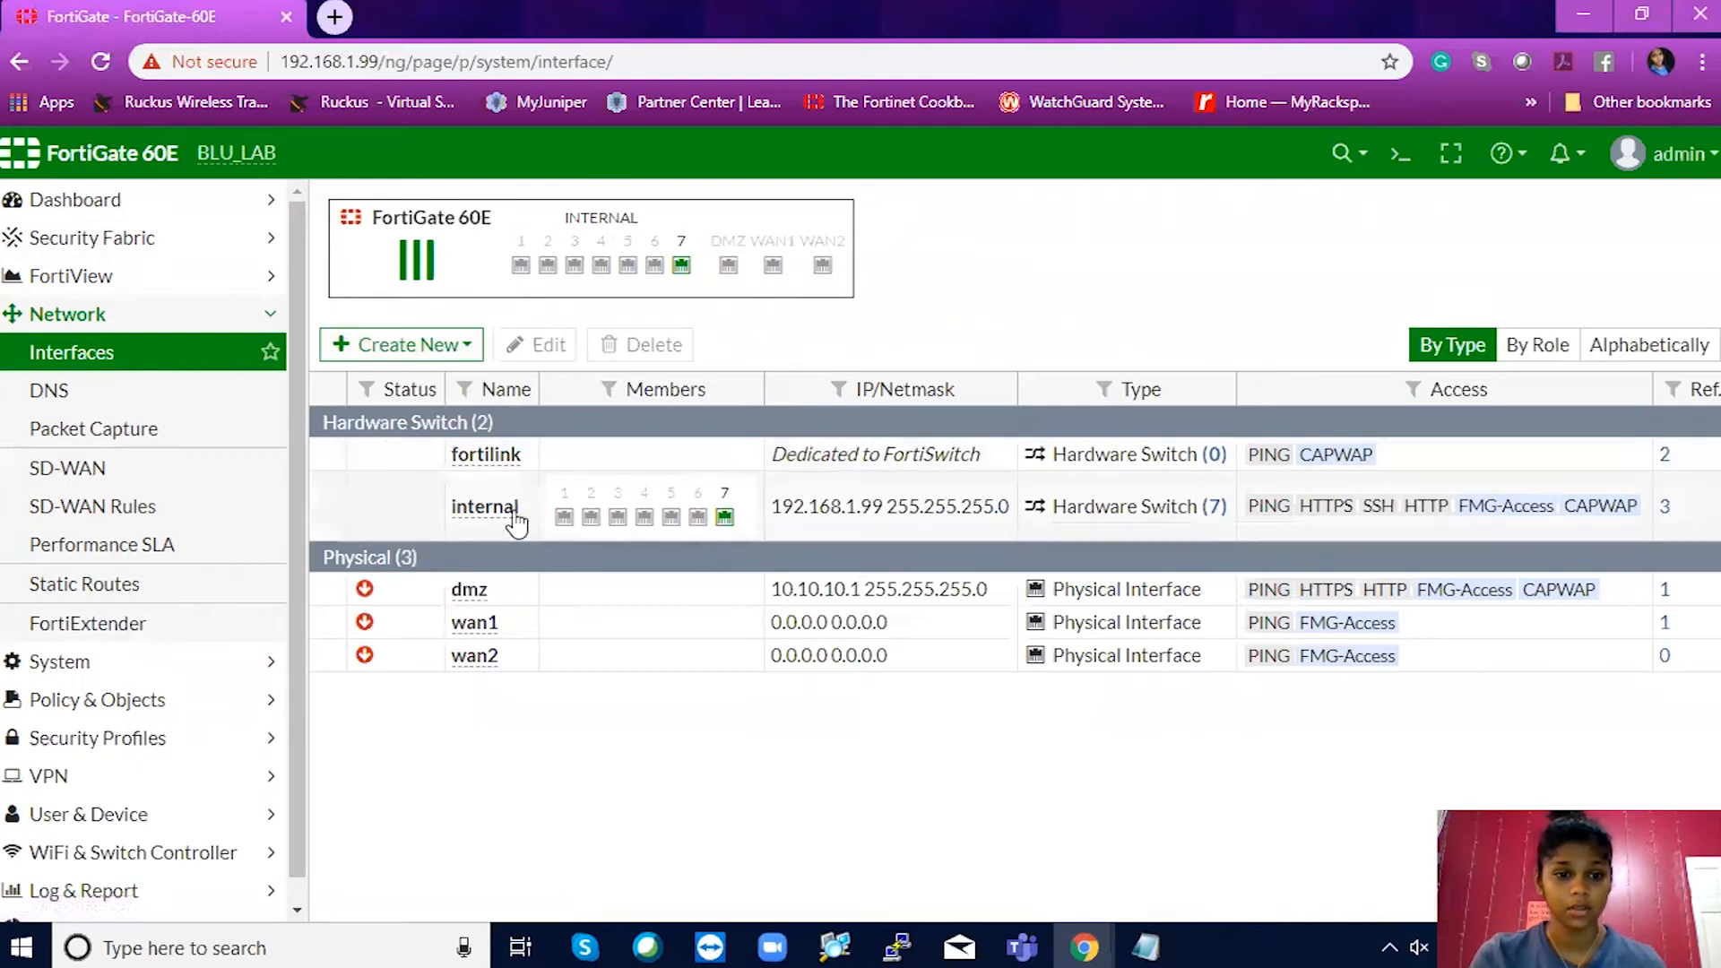
double_click(501, 511)
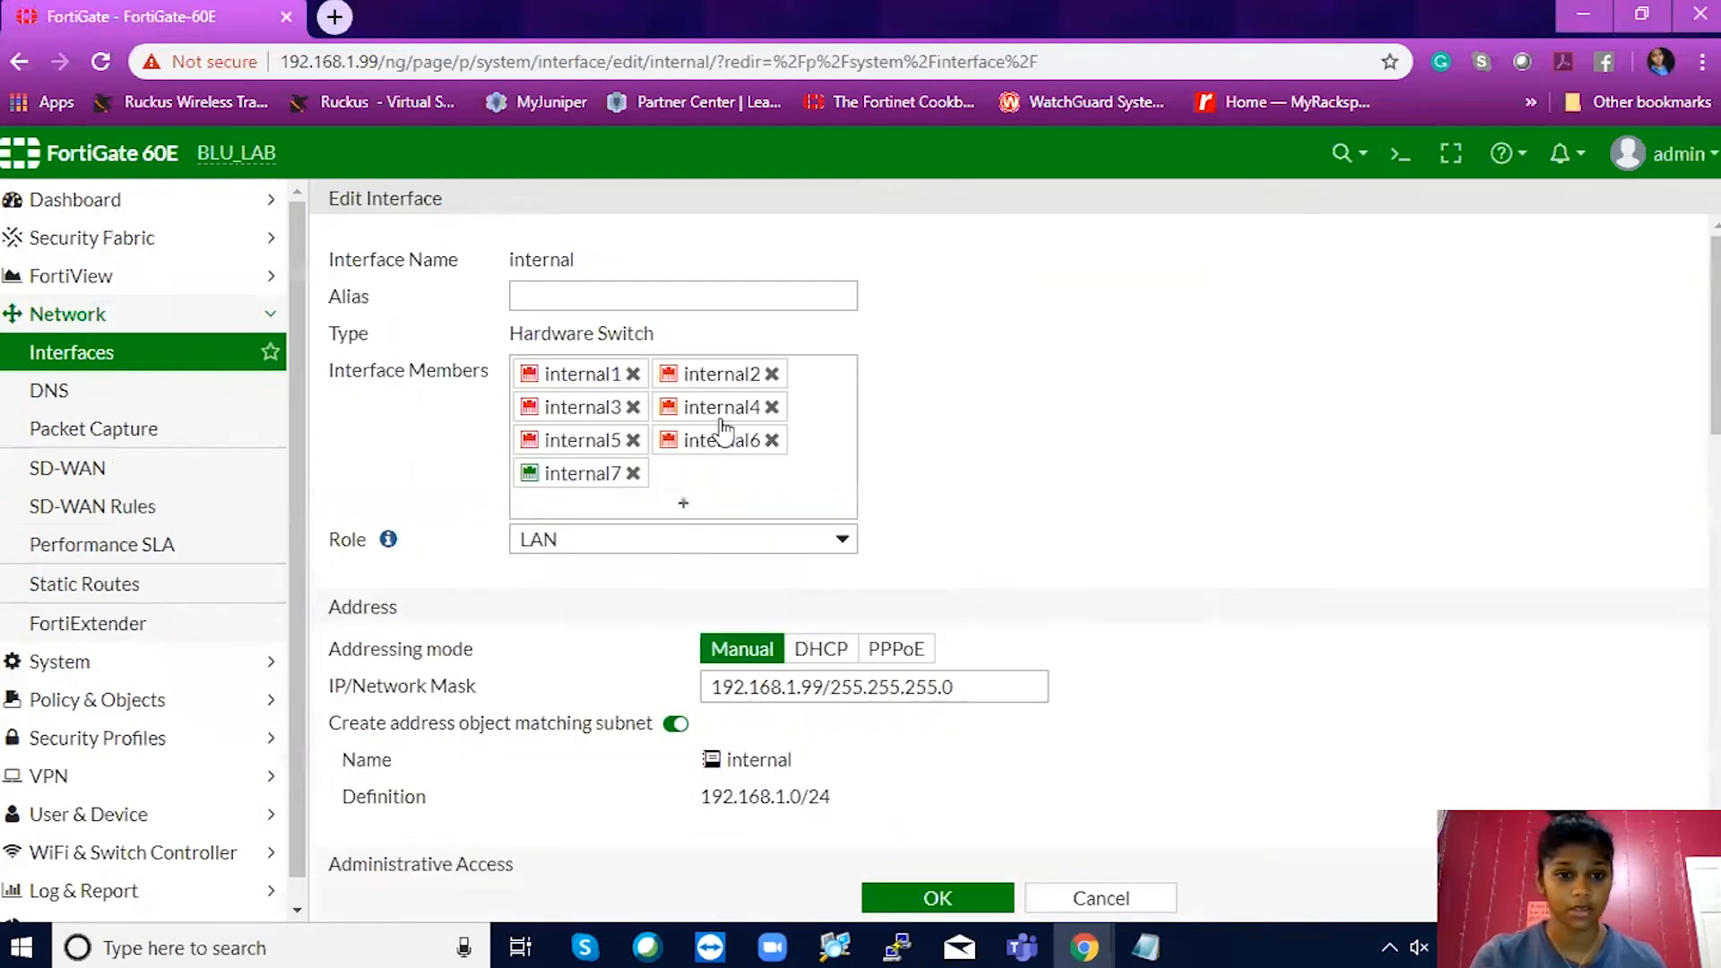
Remove internal1 through internal6 from the internal switch's interface members, keeping only internal7, and save the interface.
click(634, 374)
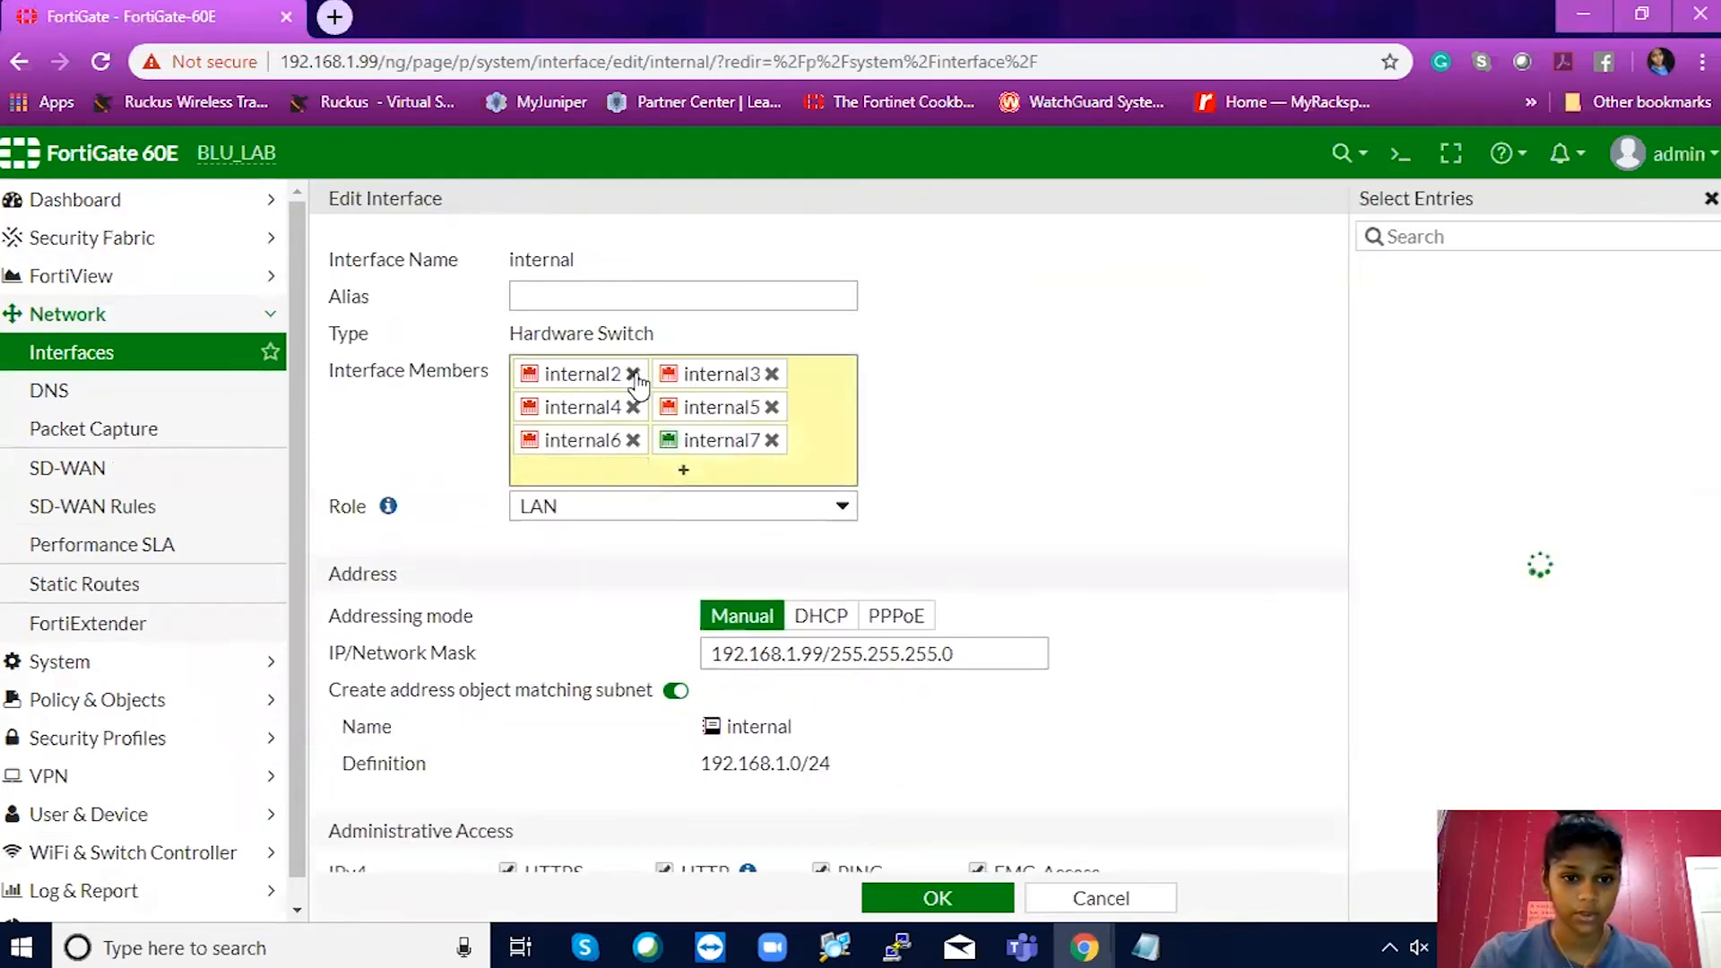
click(633, 375)
click(634, 375)
click(634, 374)
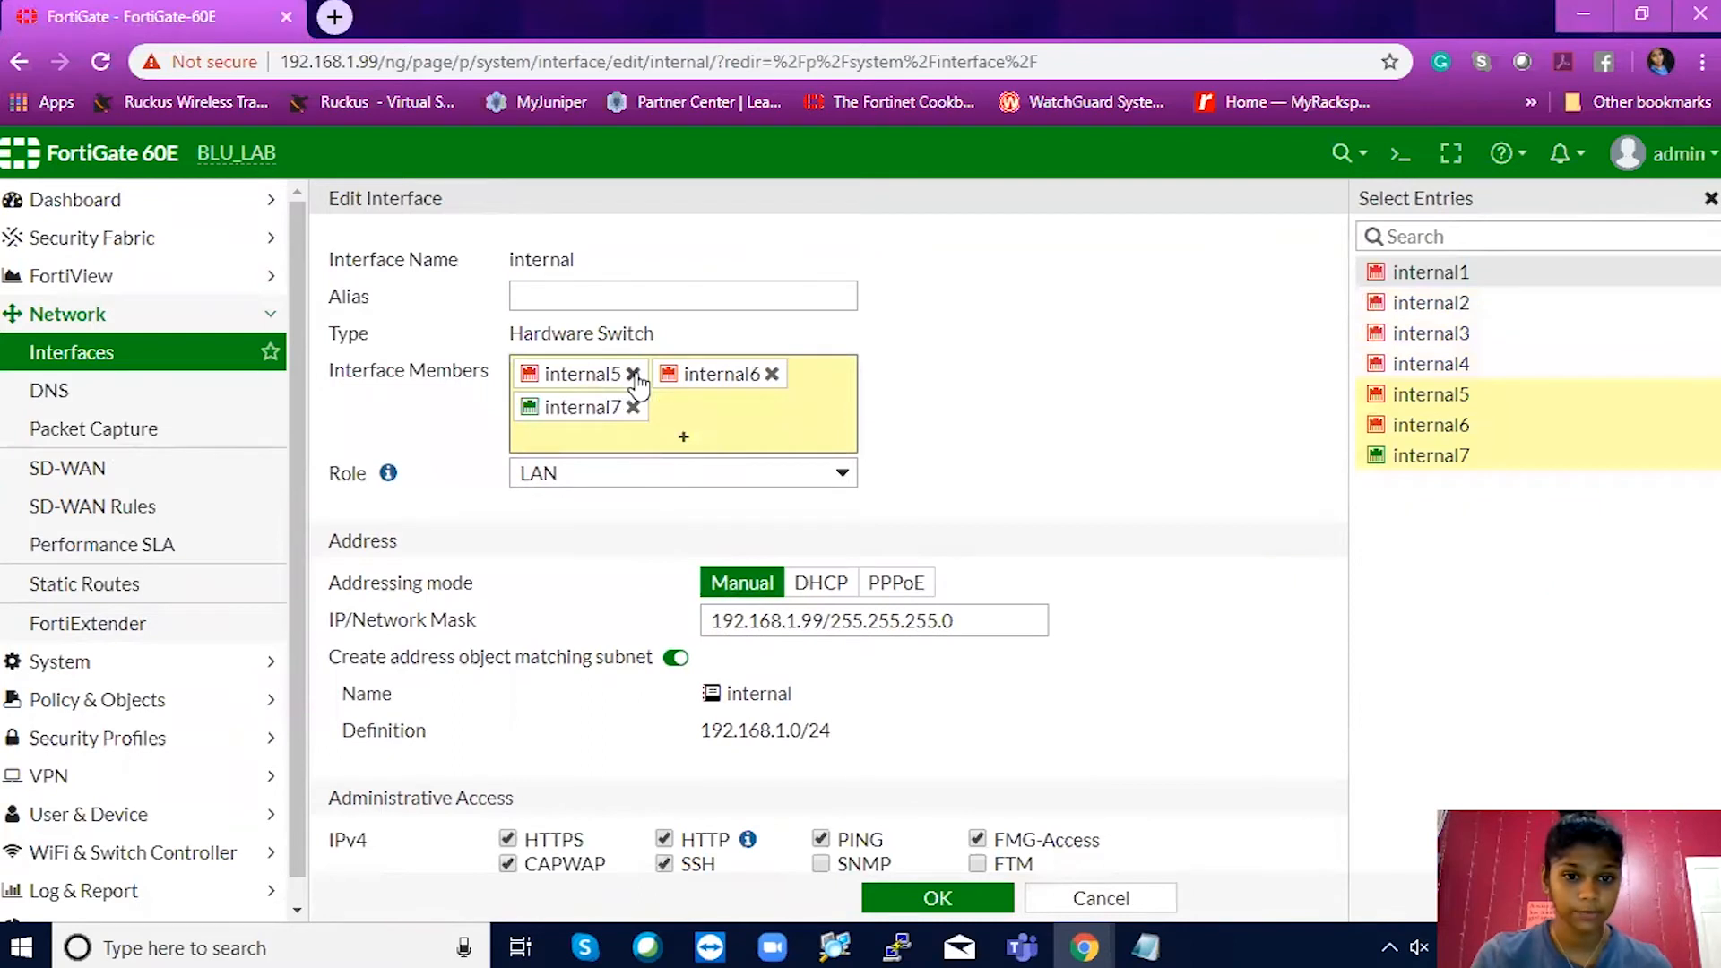
click(633, 375)
click(634, 374)
scroll(844, 667, down, 1)
scroll(844, 663, down, 3)
scroll(844, 663, down, 3)
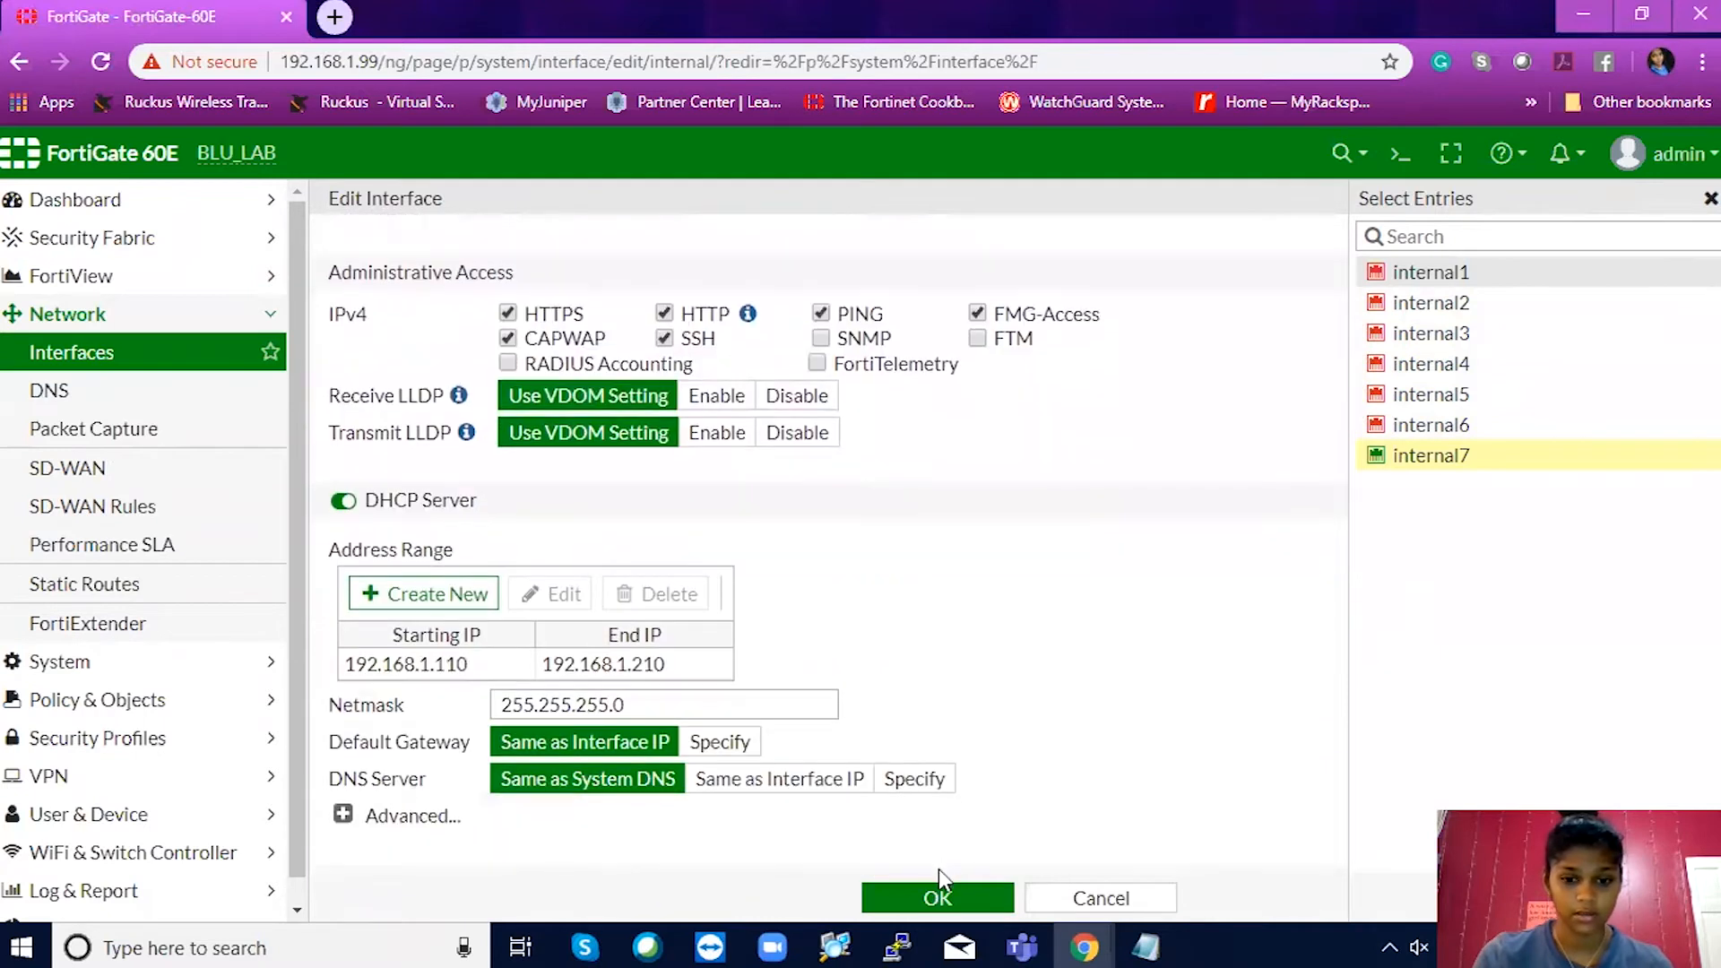
click(940, 891)
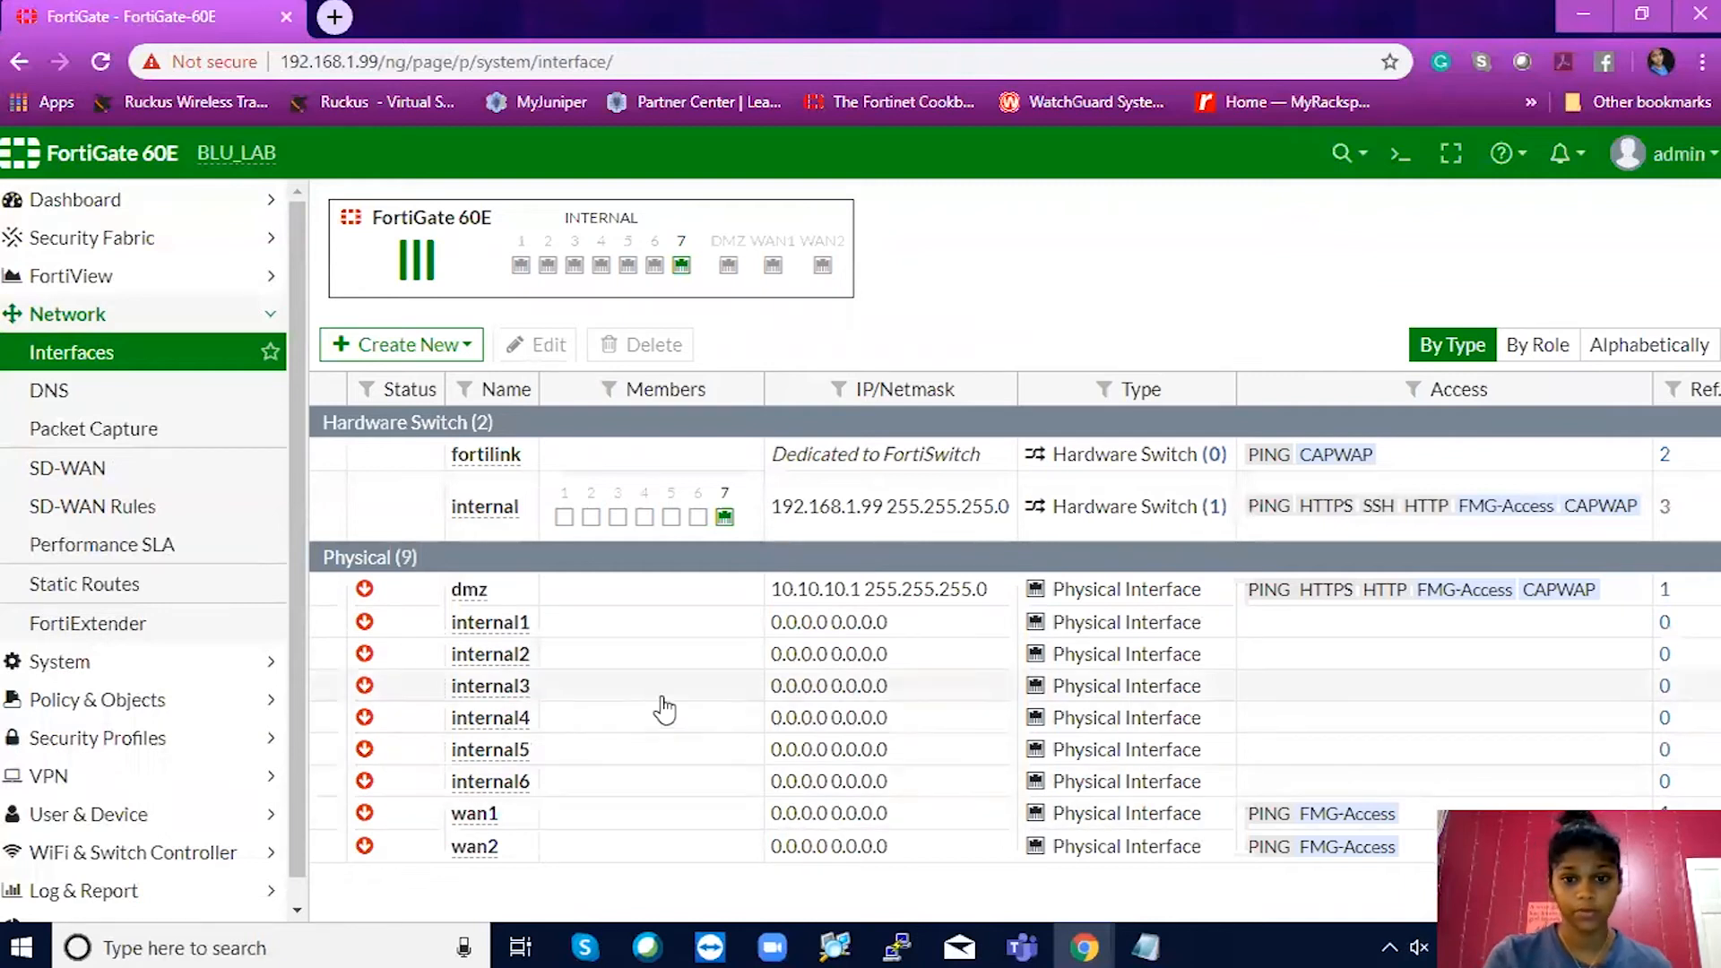
Open the internal1 interface for editing and copy the LAN address 192.168.10.1/30 from the SRX Configs section of the Notepad script.
double_click(508, 627)
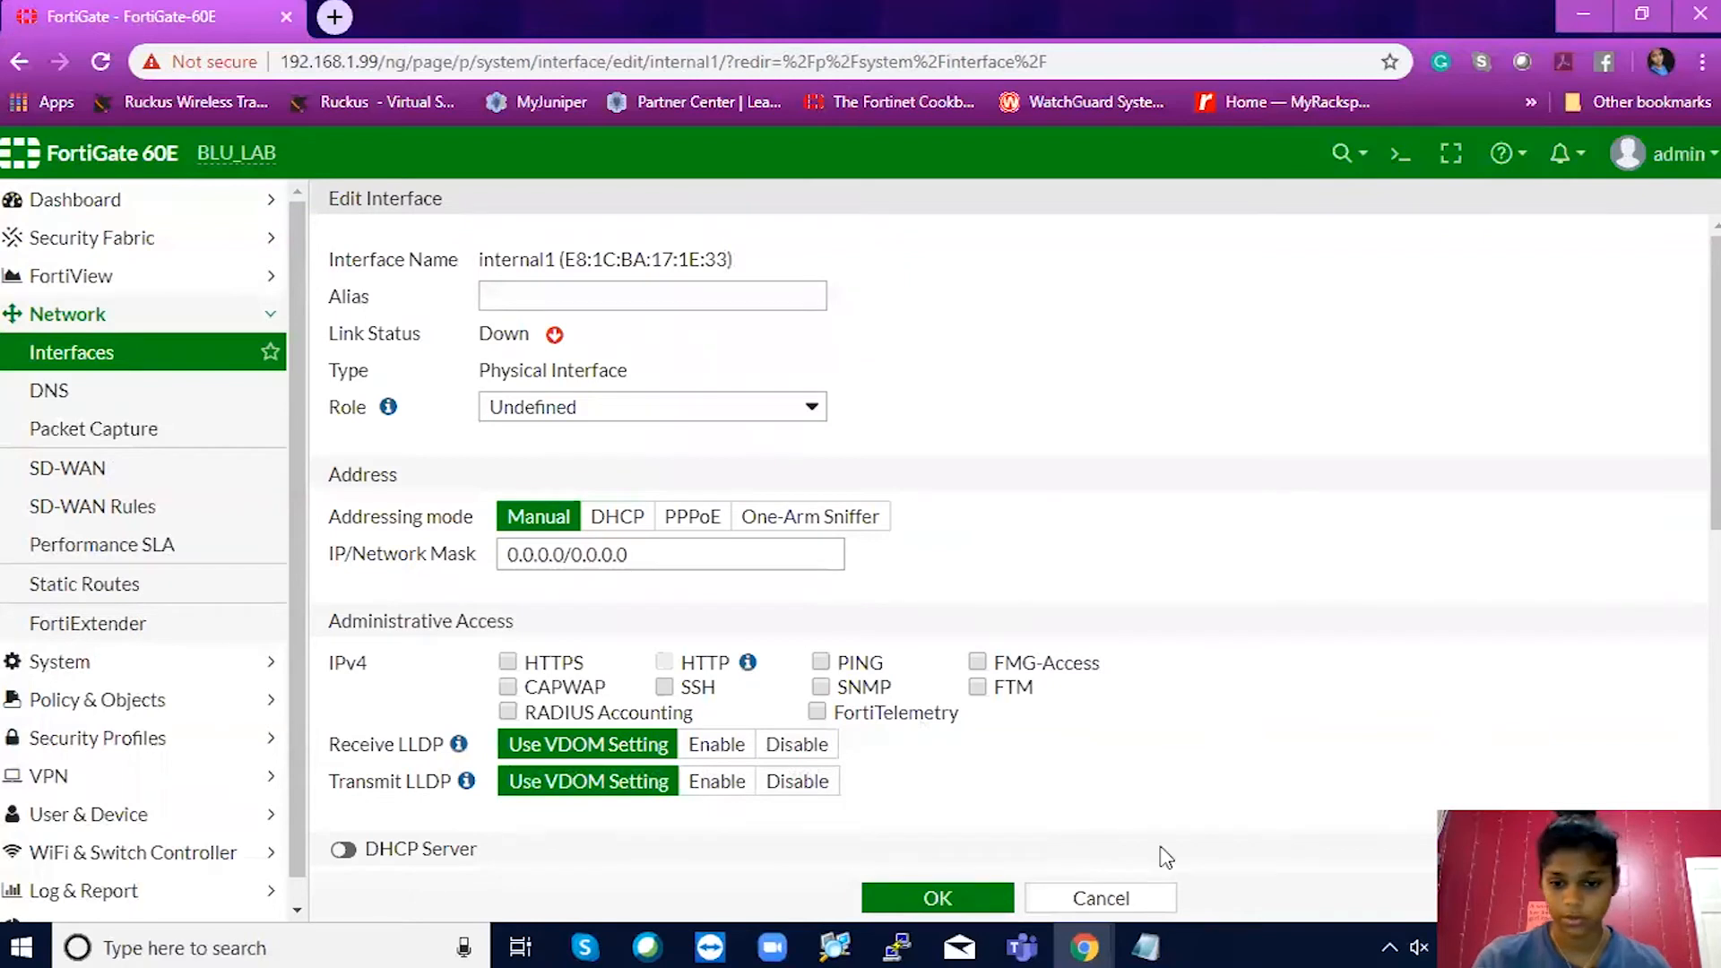
click(1146, 947)
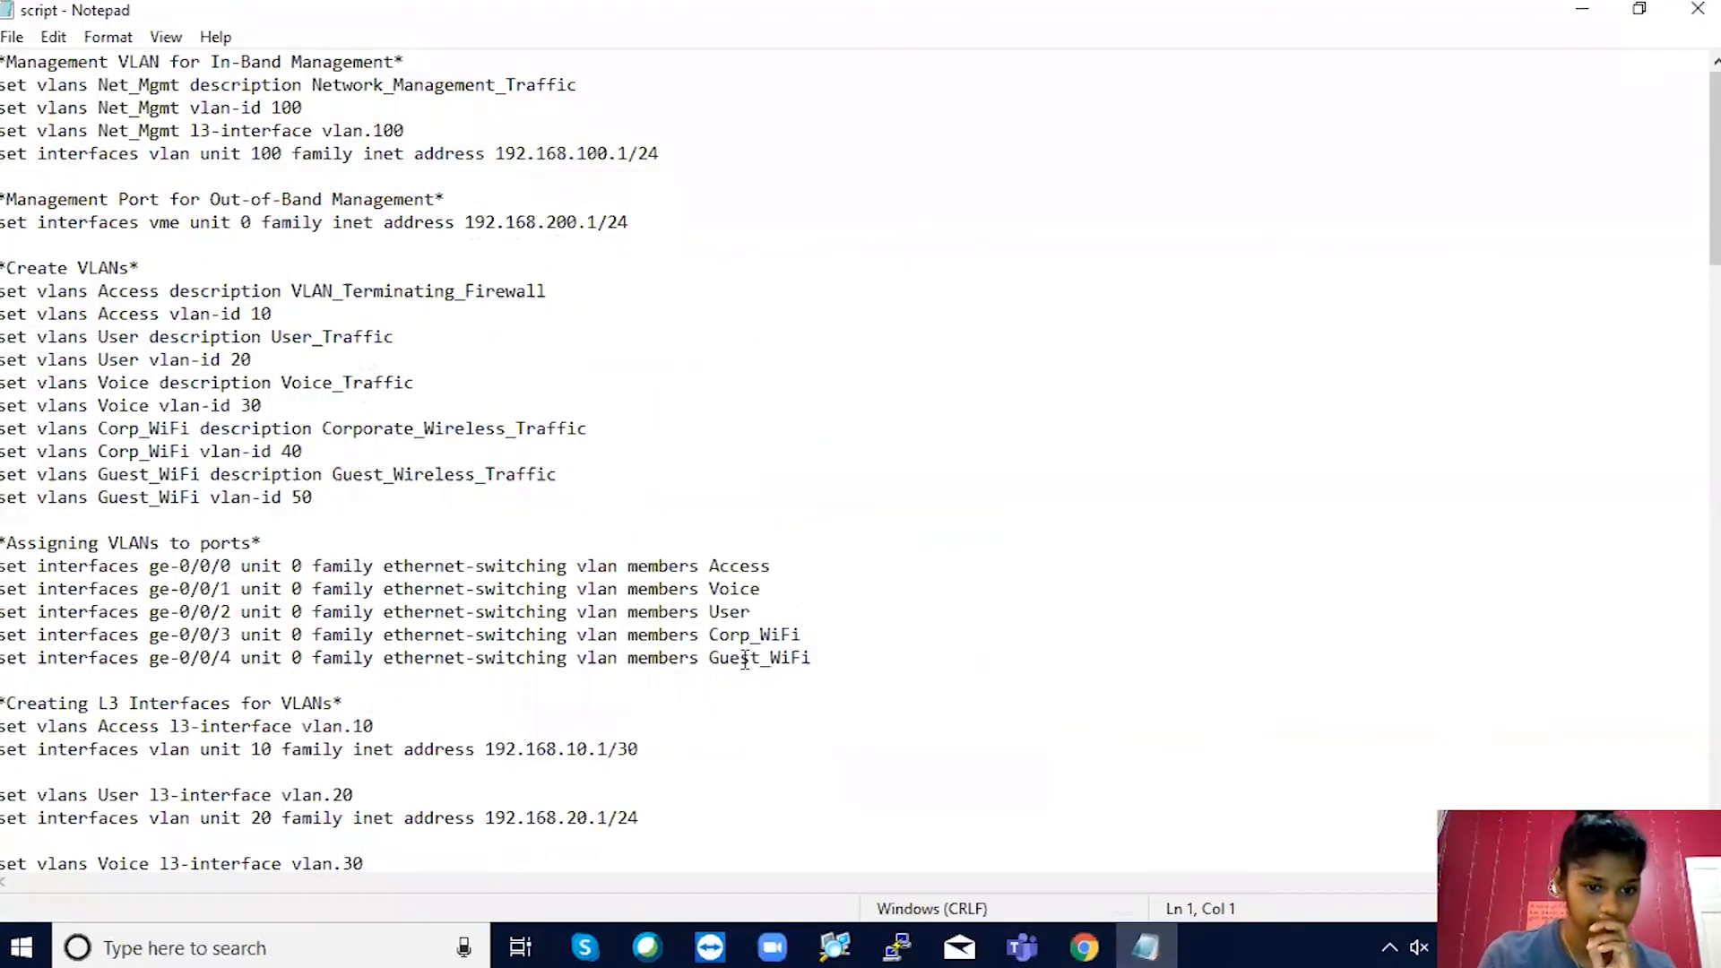
drag(643, 763, 567, 757)
click(905, 814)
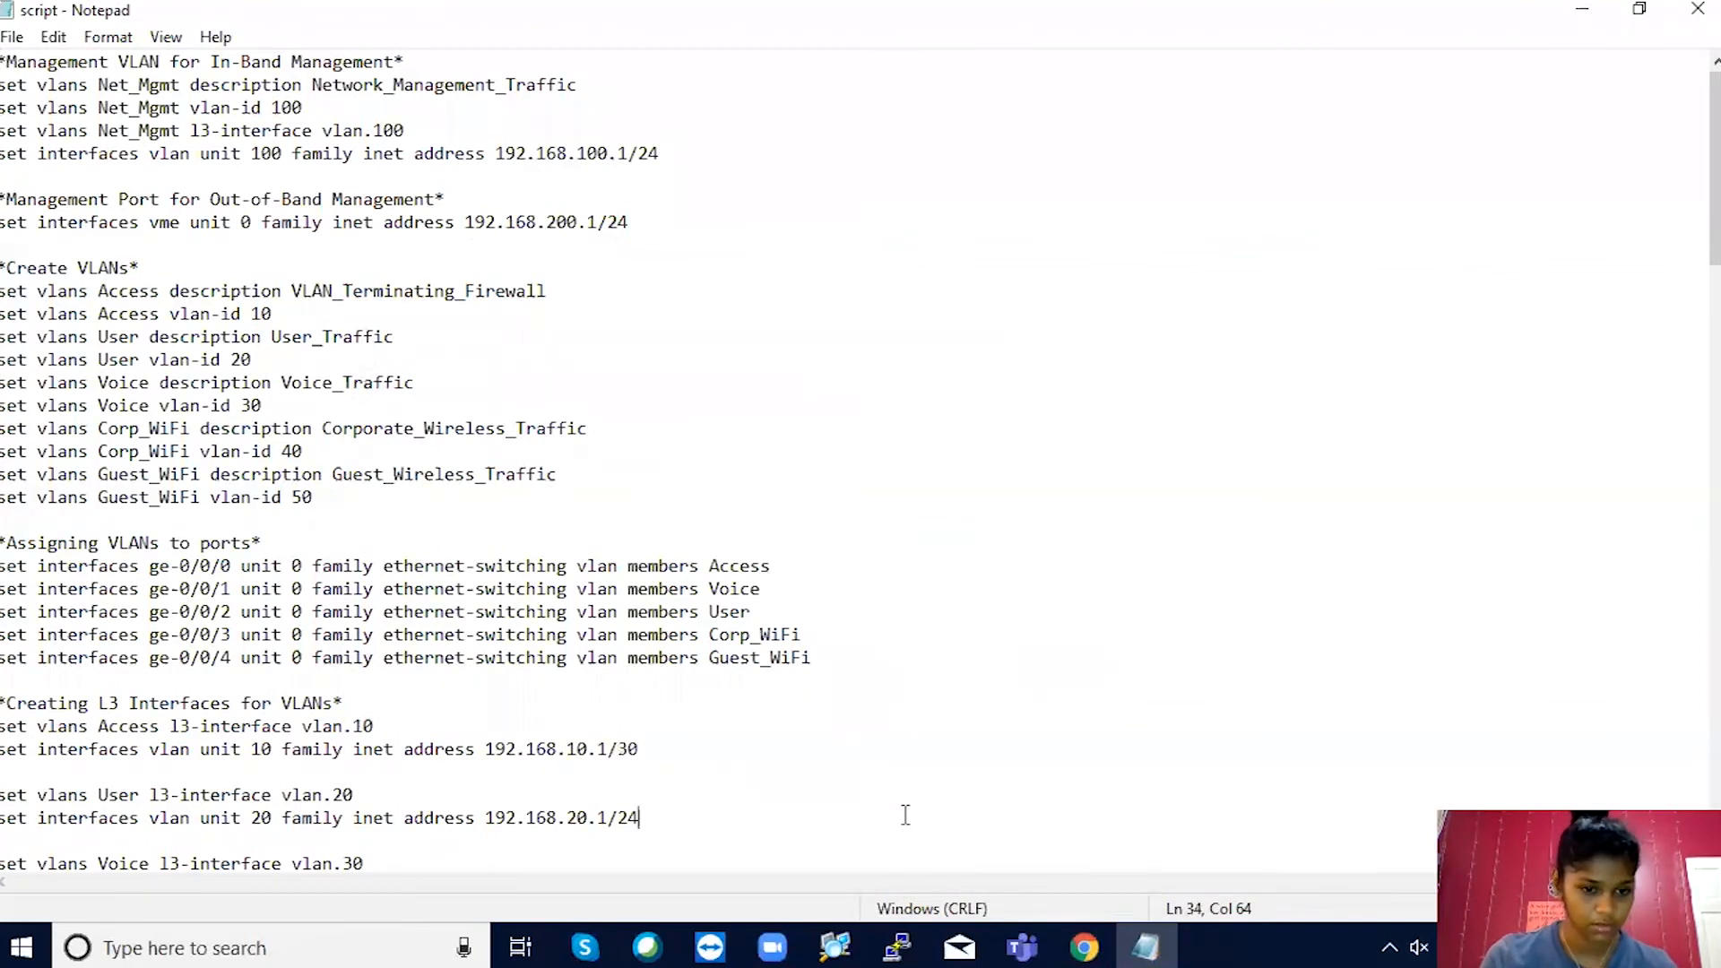
scroll(905, 814, down, 7)
scroll(905, 814, down, 14)
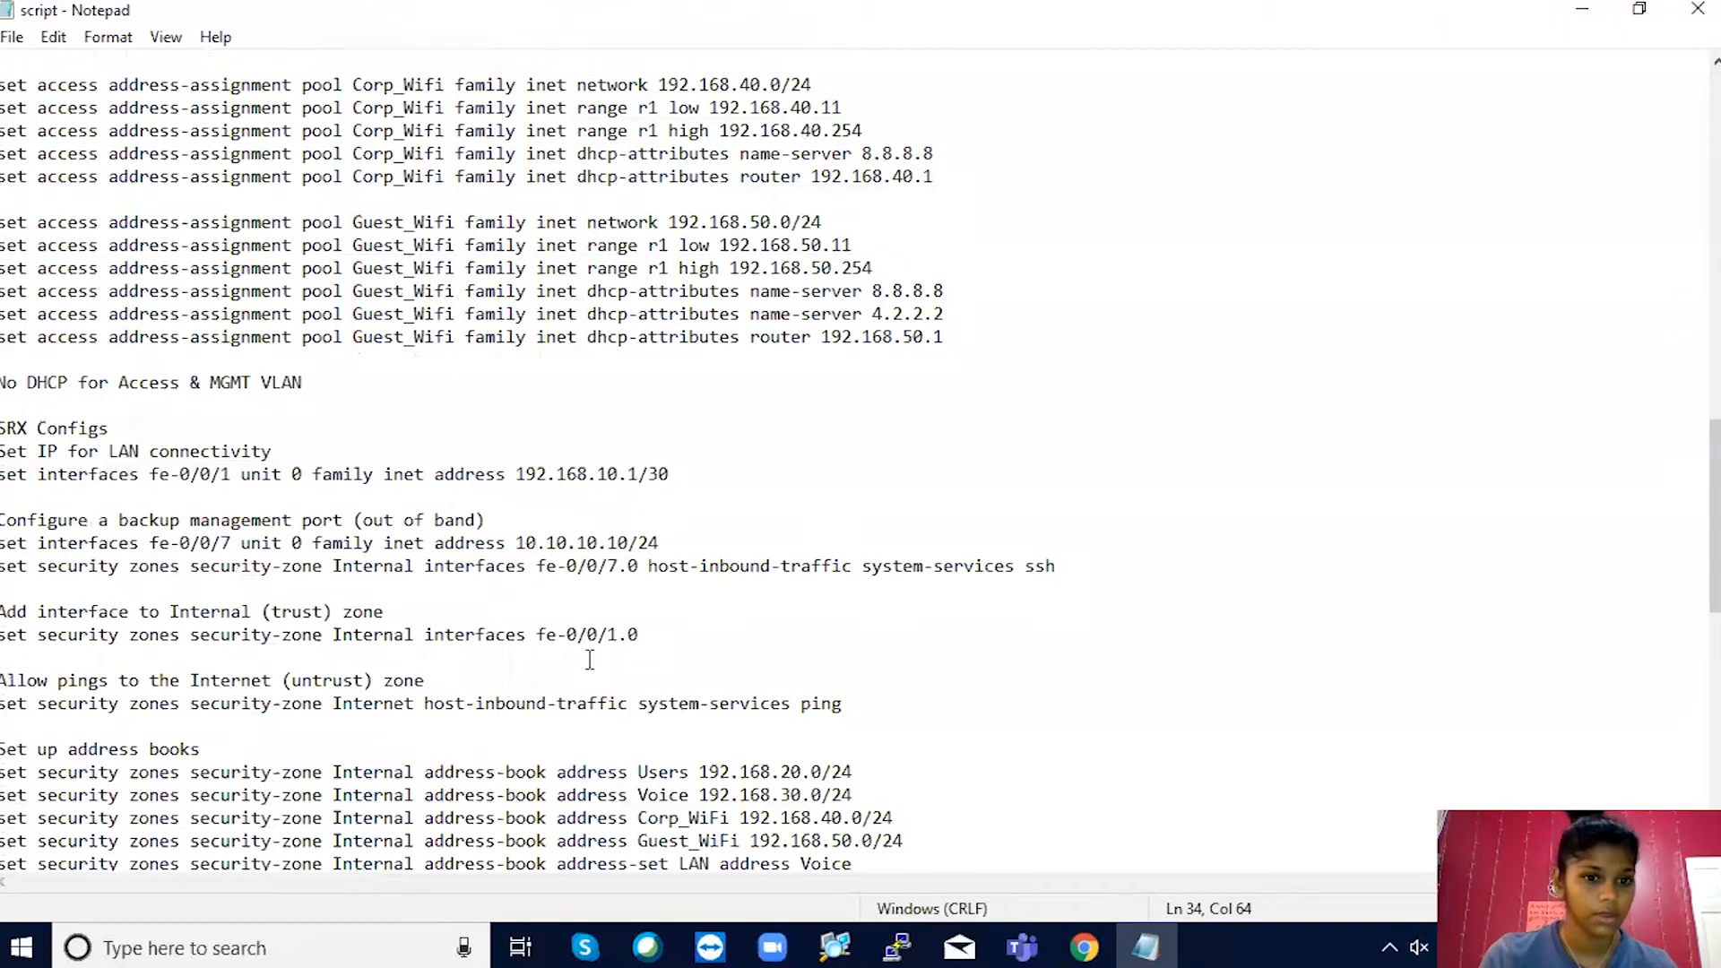
drag(699, 478, 516, 463)
key(ctrl+c)
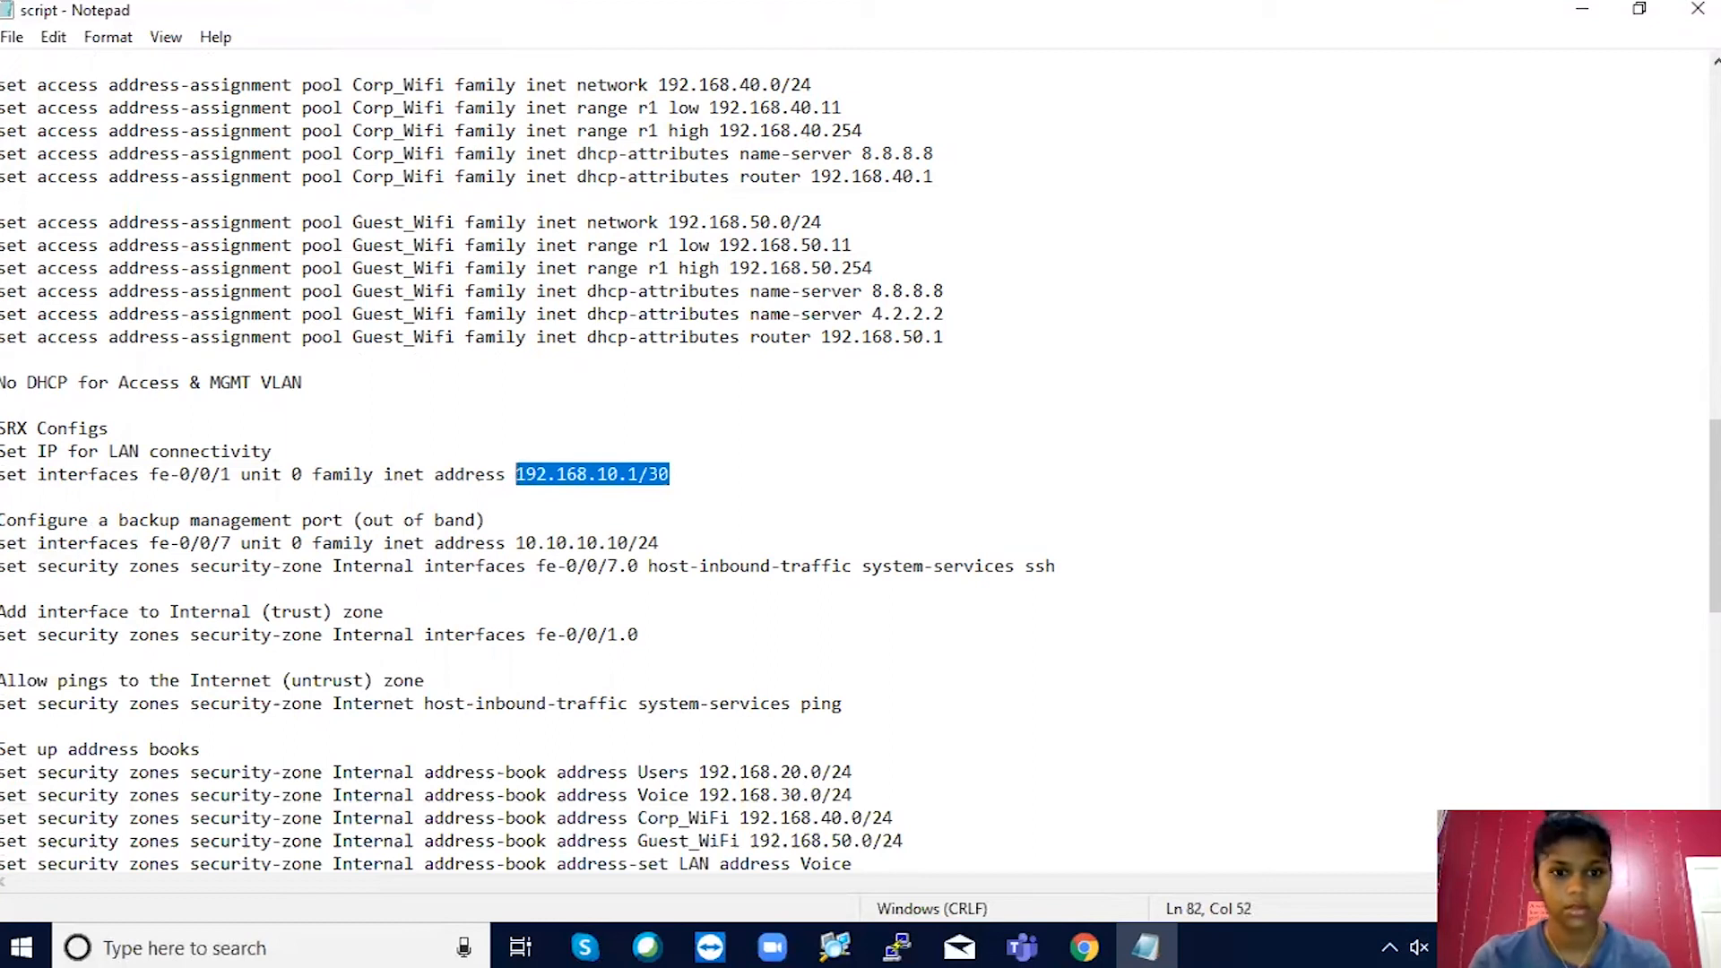
Return to the FortiGate page and set internal1's IP/network mask to 192.168.10.1/30 and its role to LAN.
click(1582, 13)
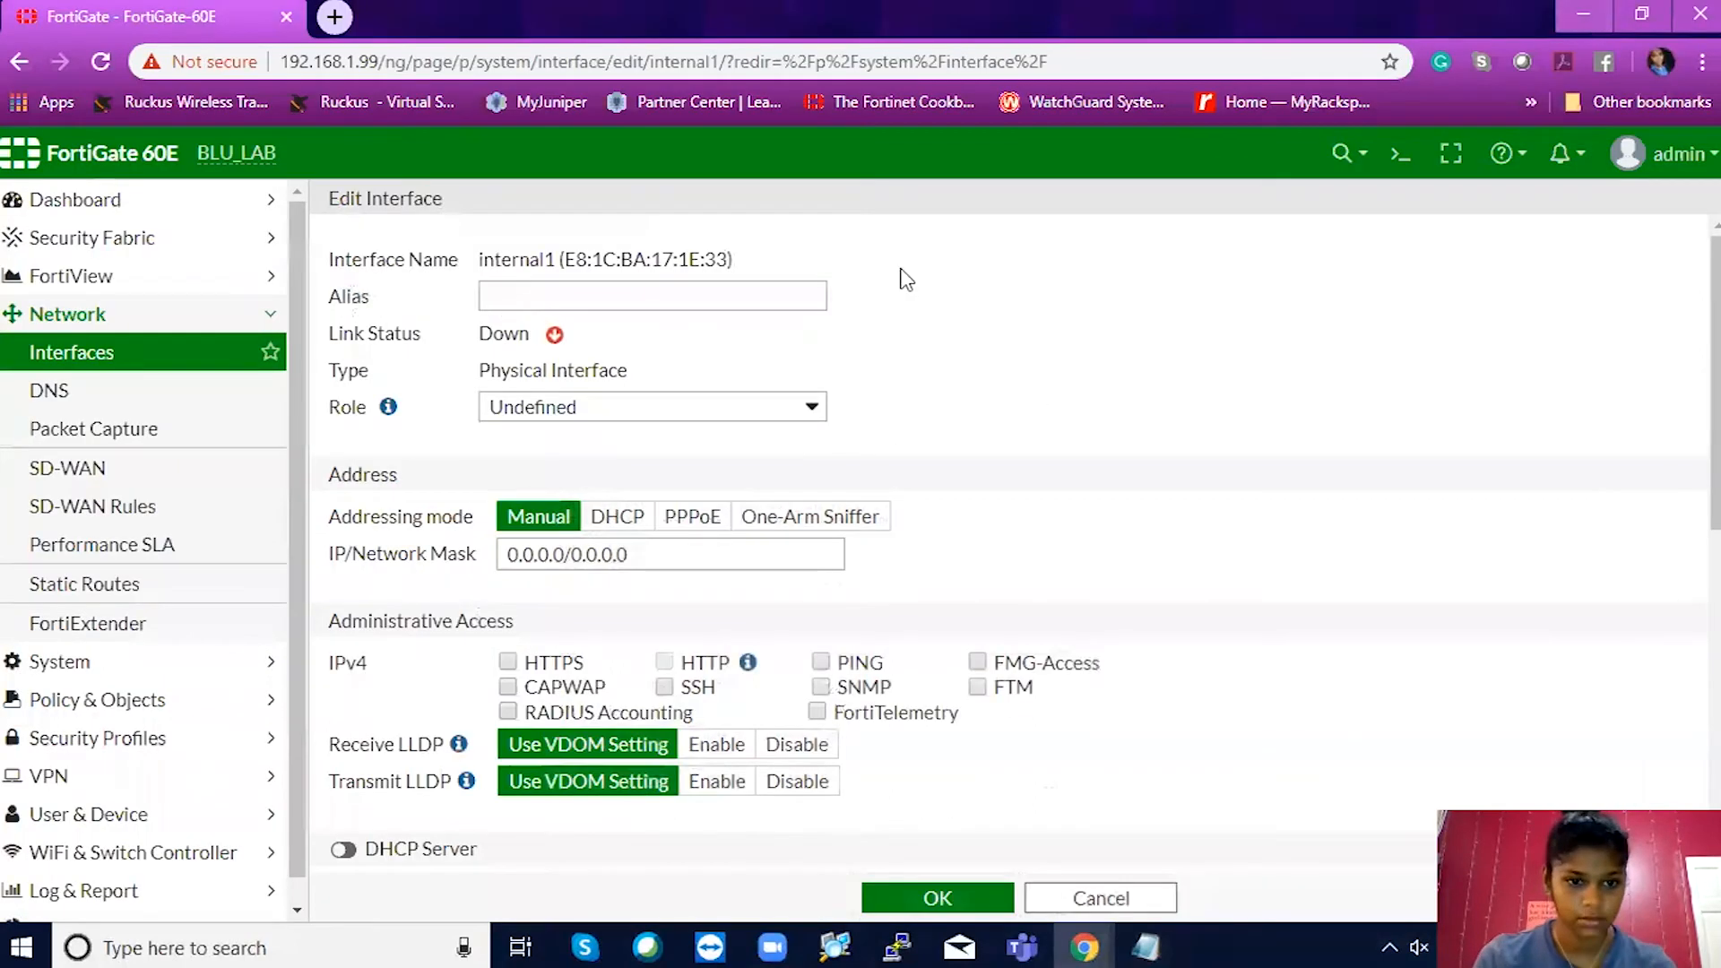
drag(806, 554, 454, 556)
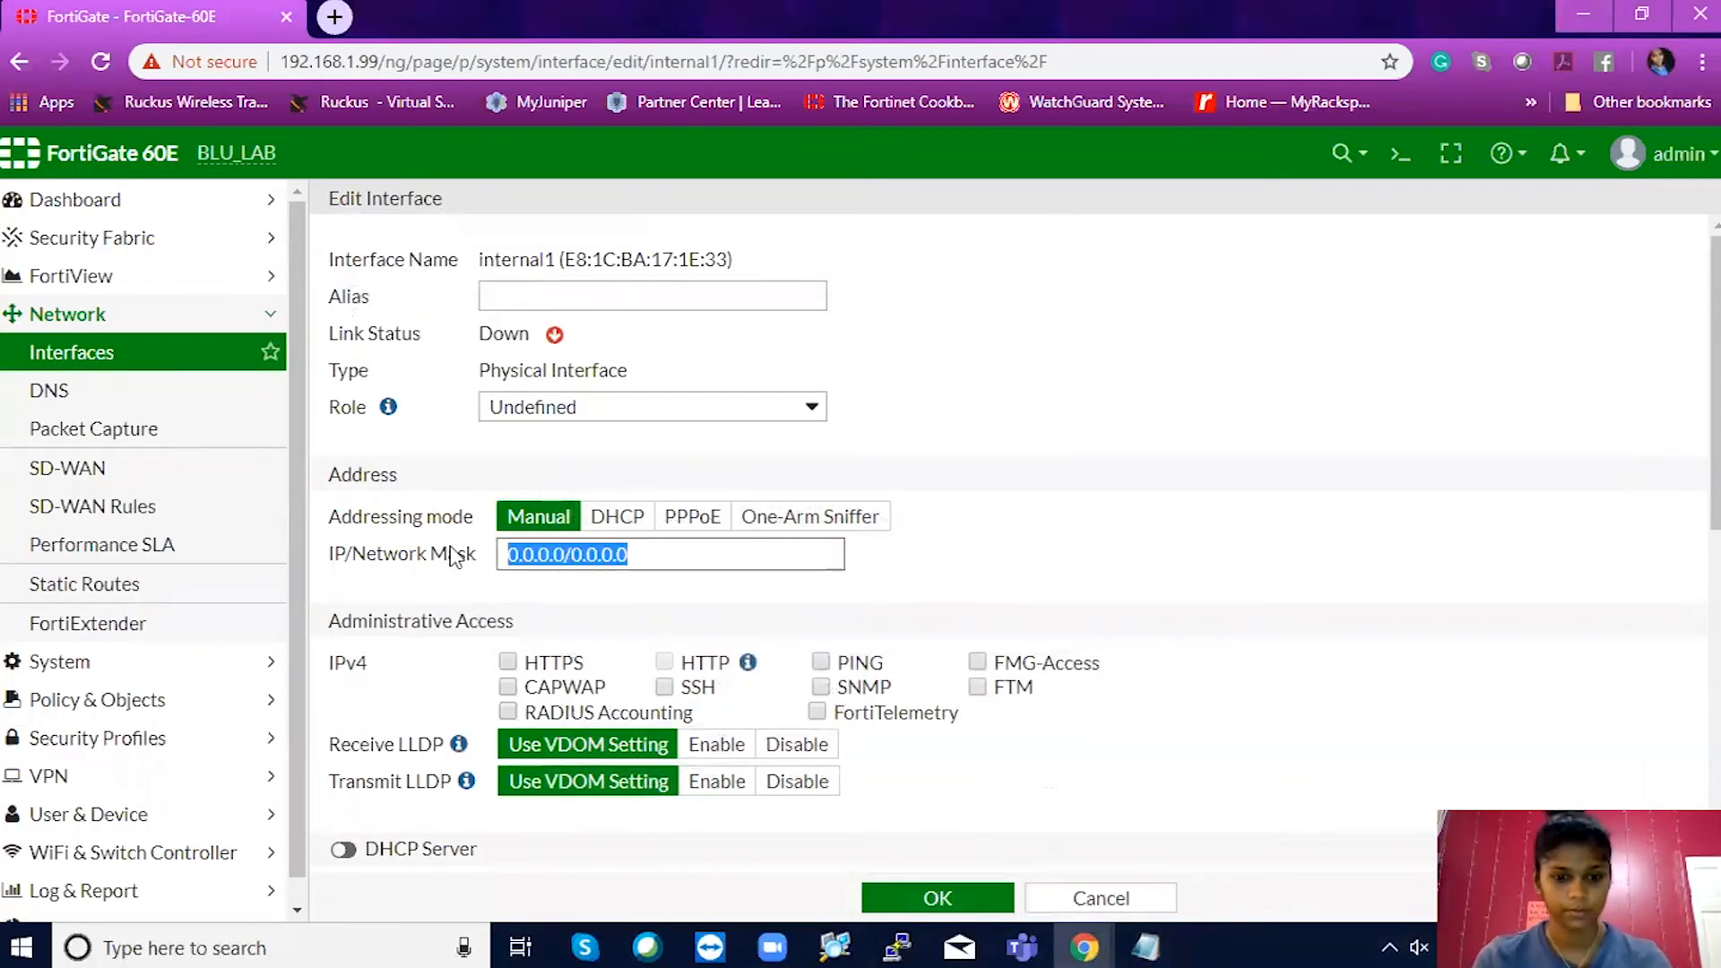
key(ctrl+v)
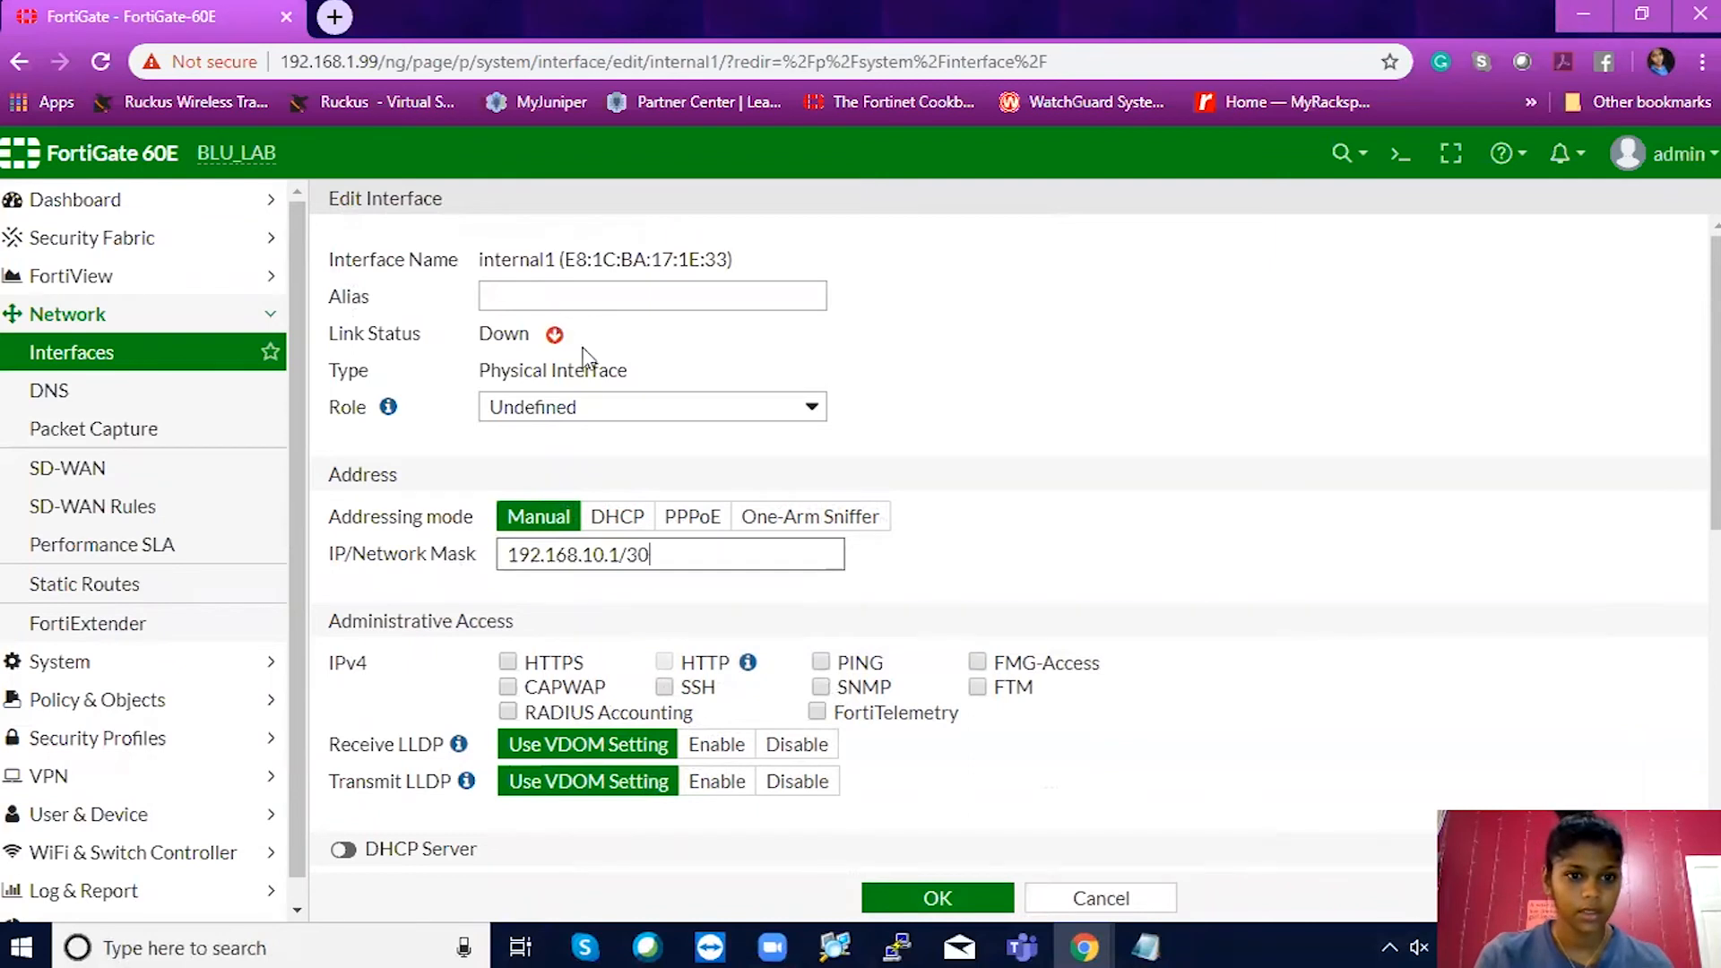
click(647, 414)
click(639, 447)
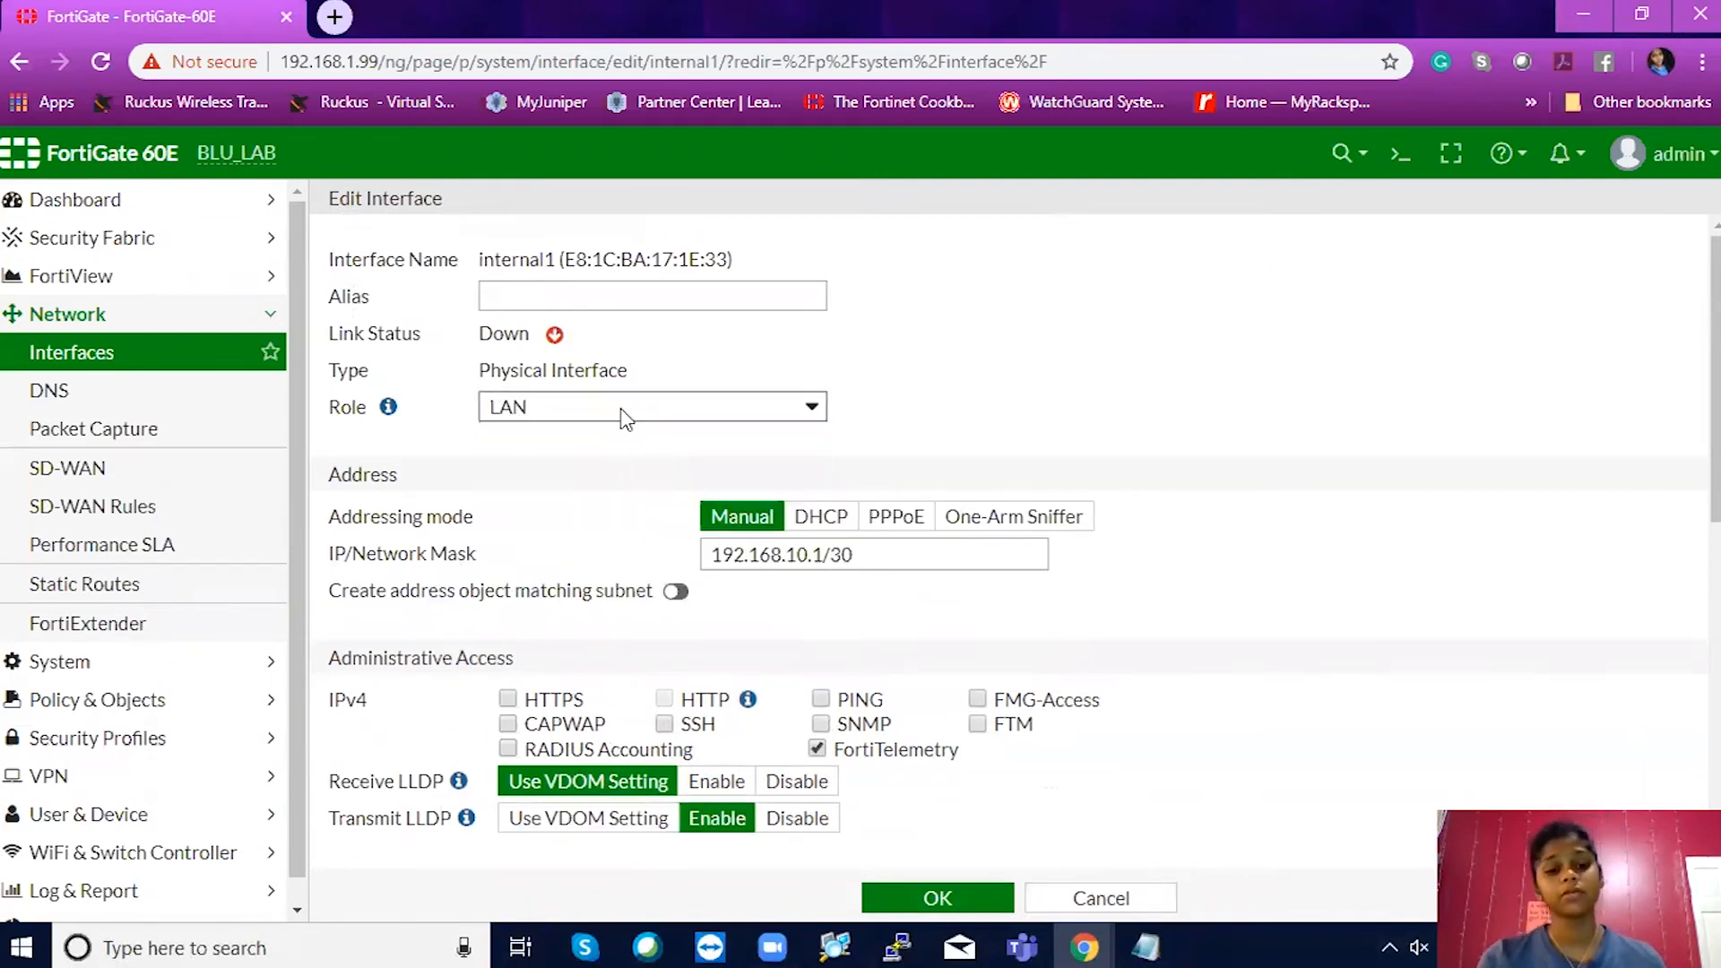
Switch internal1's role to WAN to view its settings and switch it back to LAN.
click(620, 408)
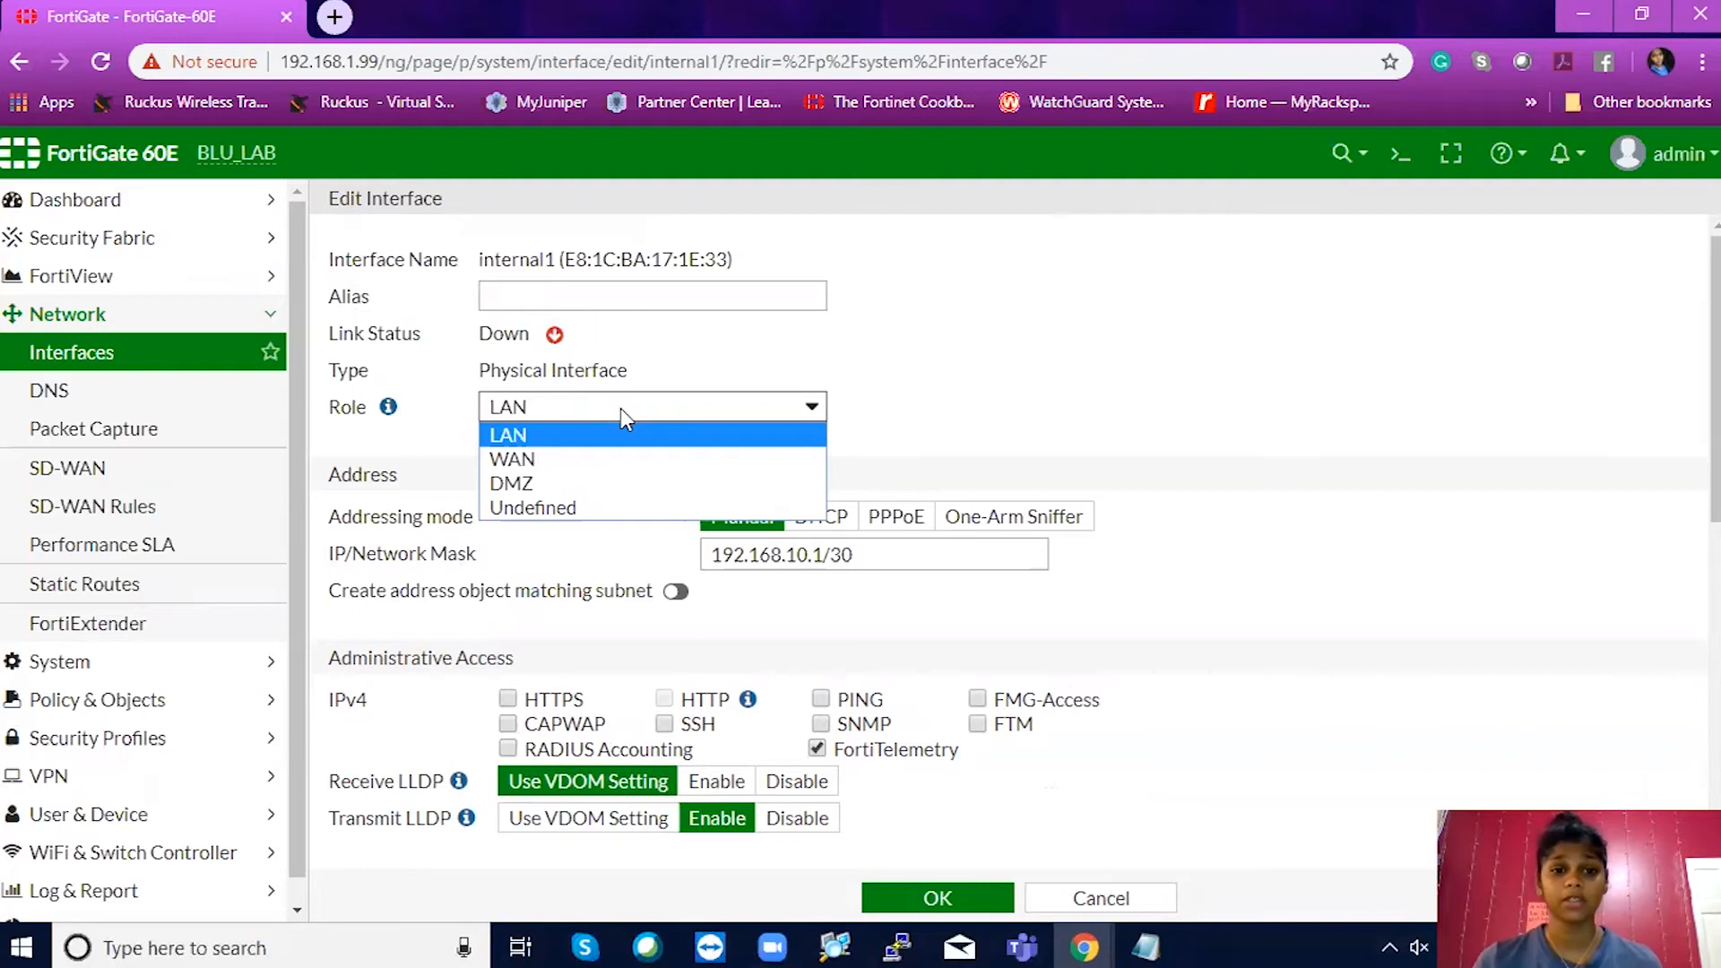
click(620, 457)
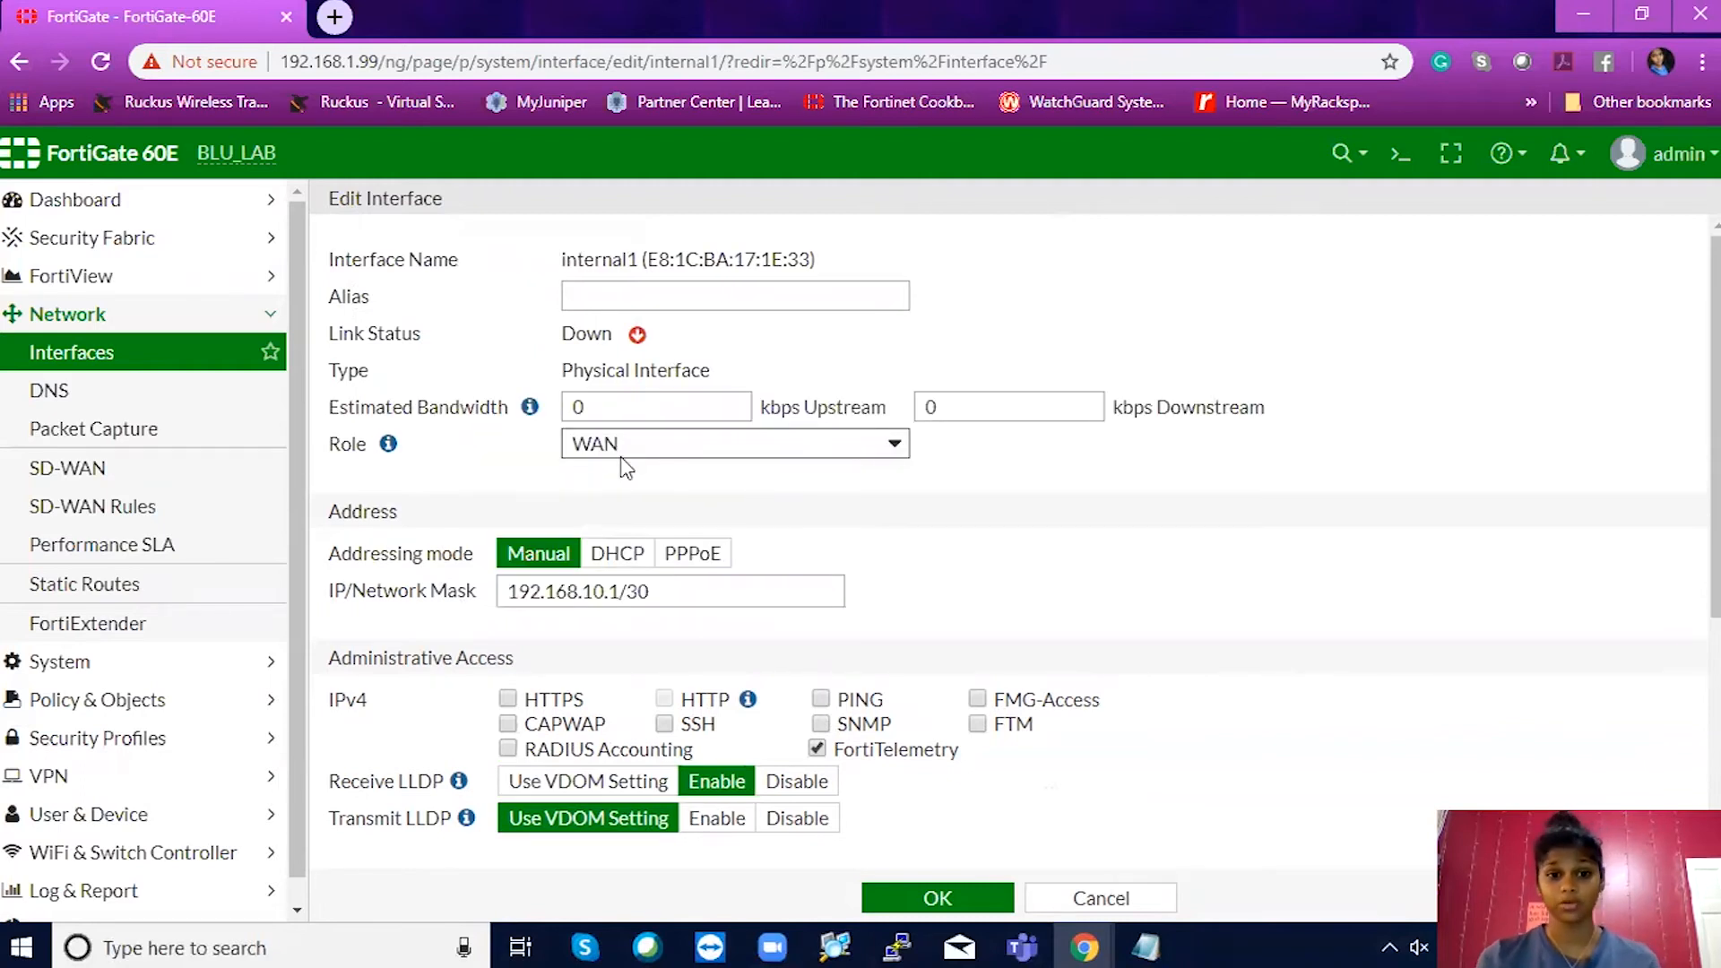
click(698, 449)
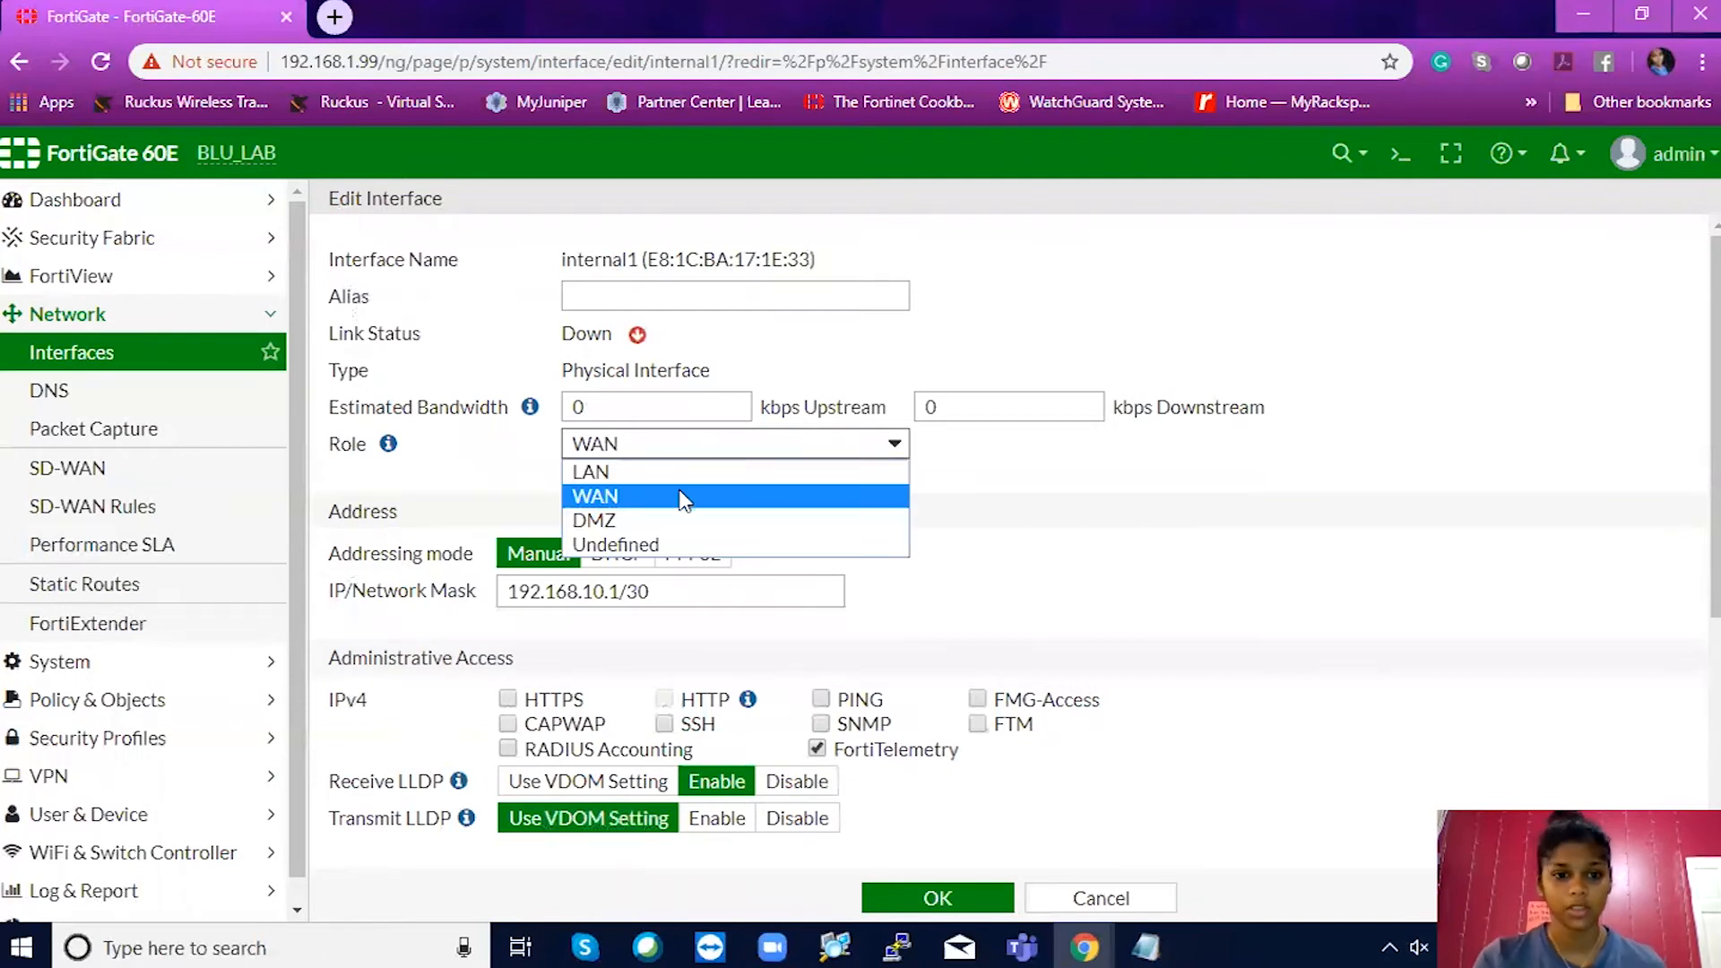
click(679, 473)
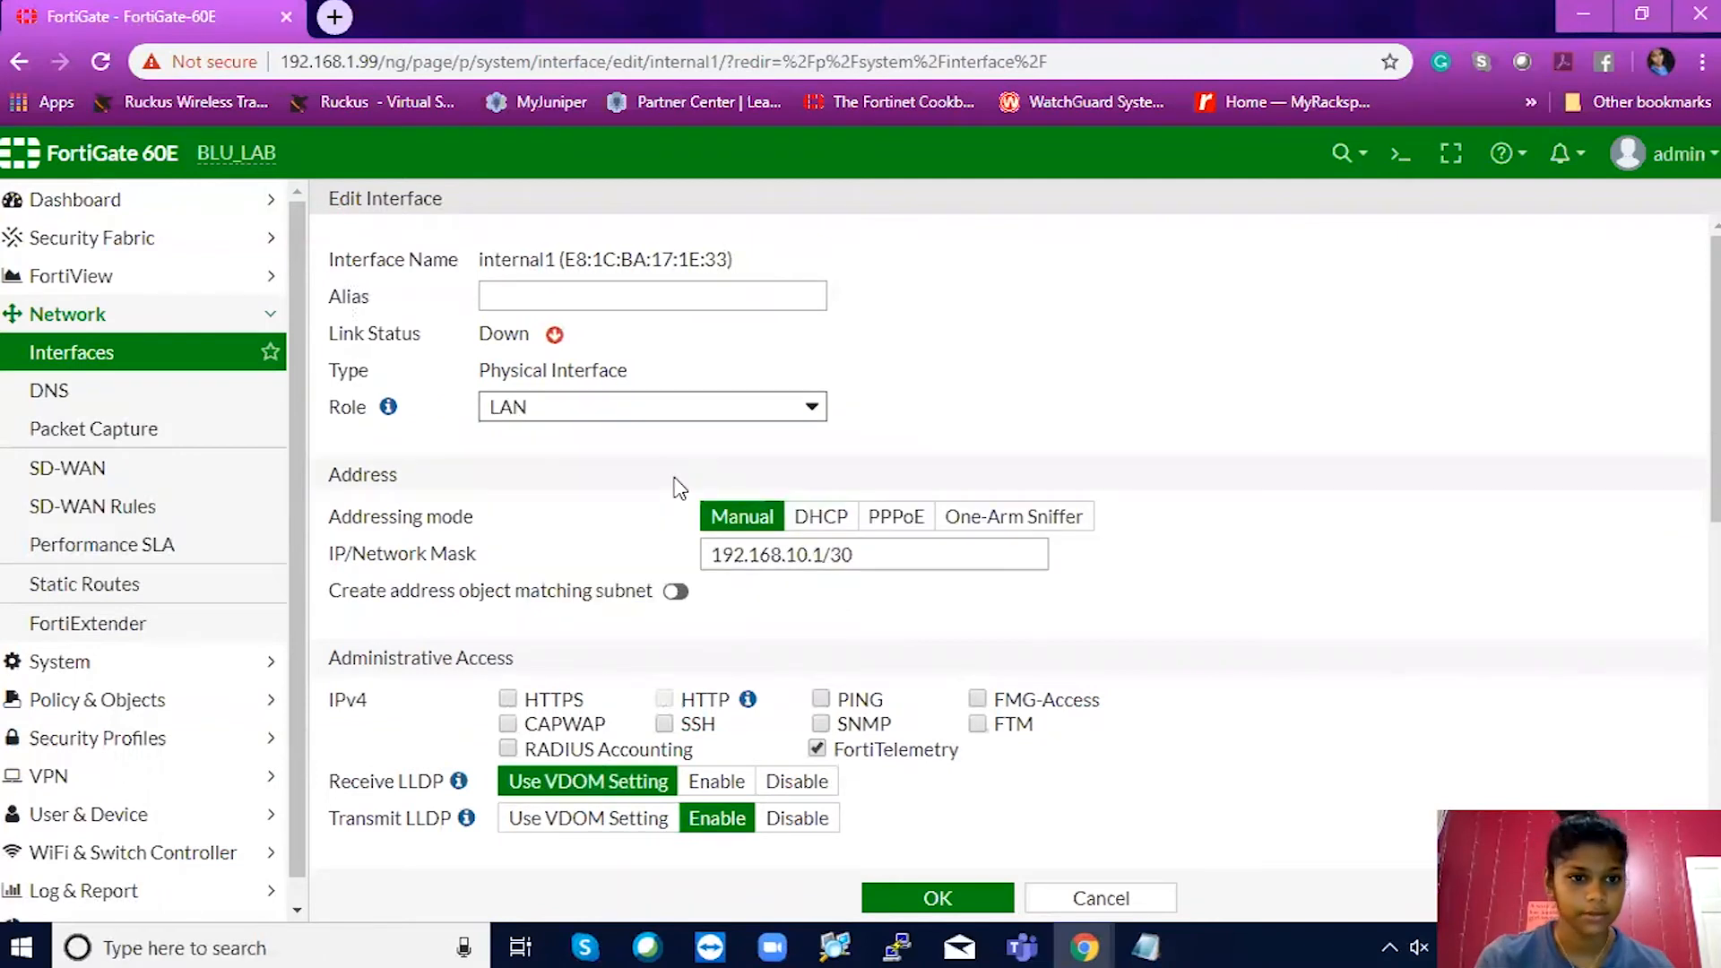
Enter Internet as the alias of the internal1 interface.
click(601, 302)
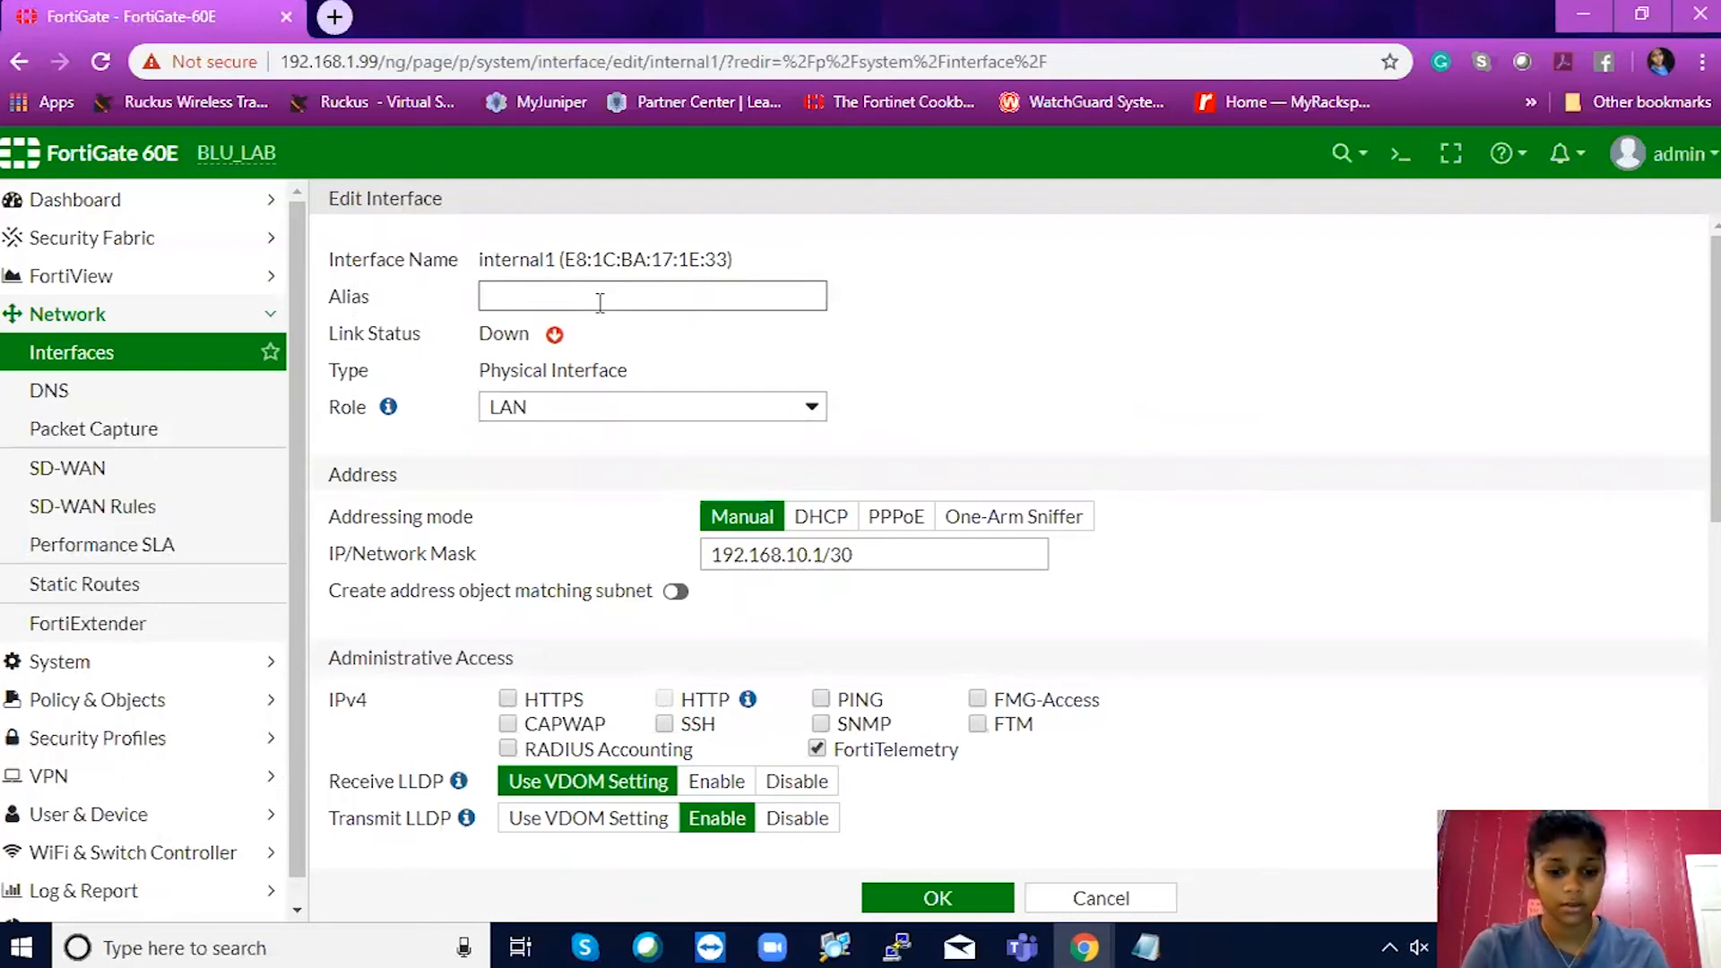
text(In)
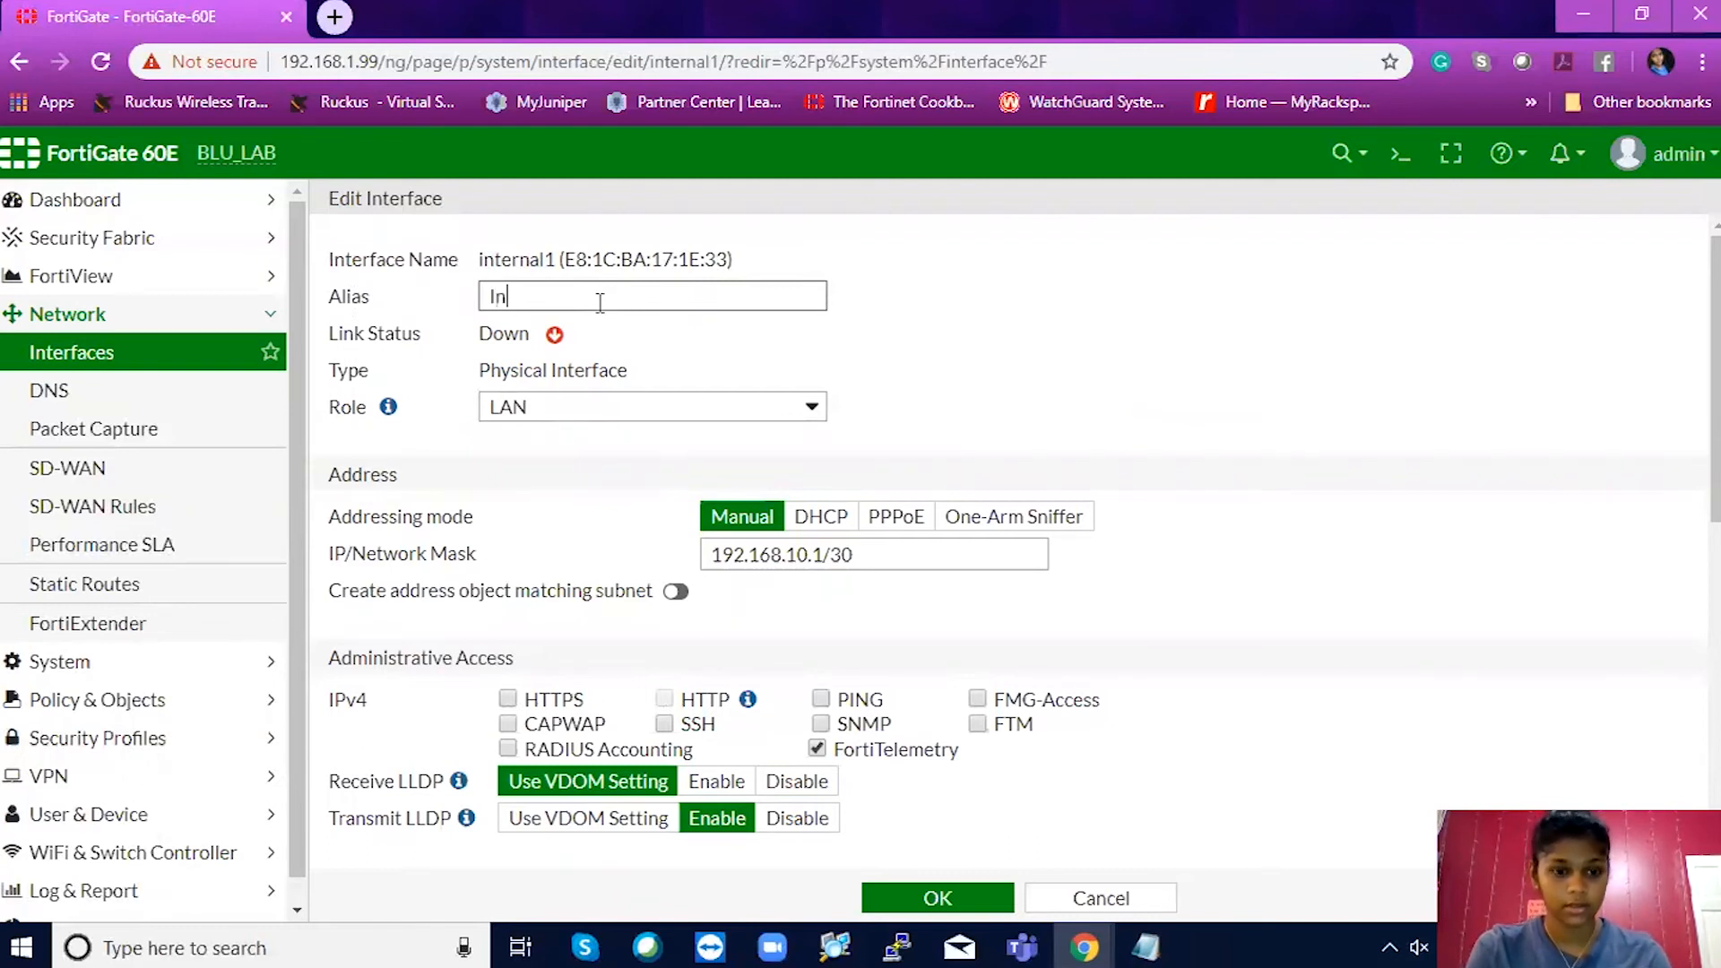
text(ternal)
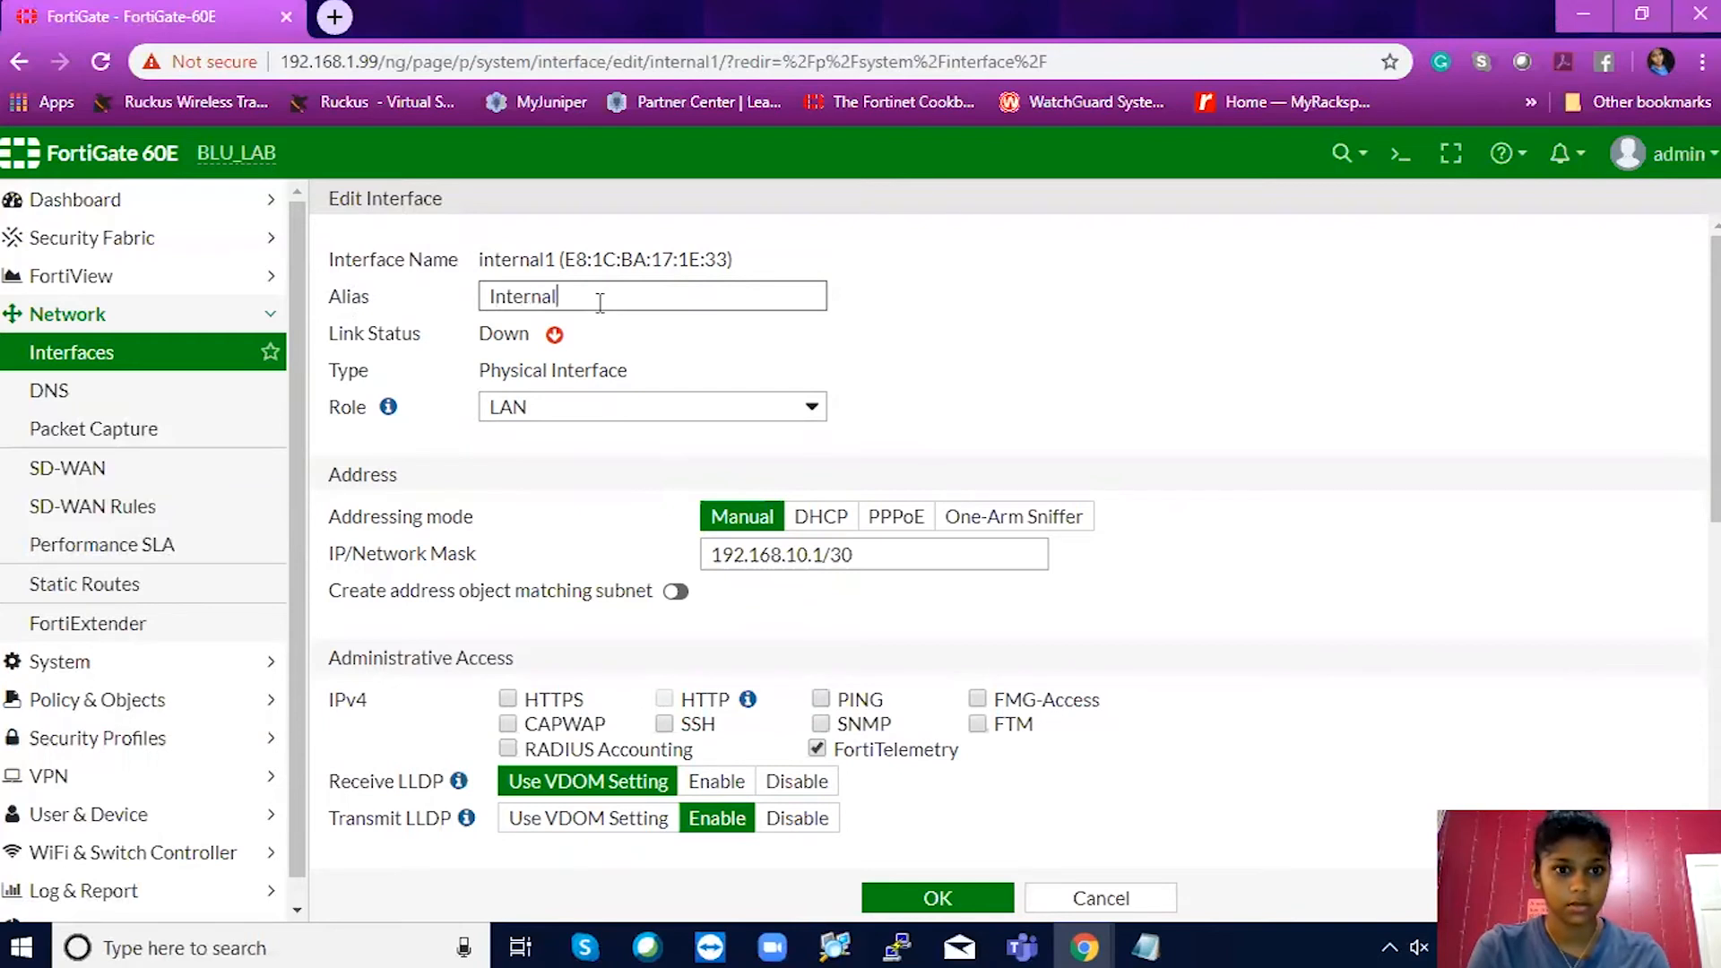
key(BackSpace)
key(BackSpace)
text(et)
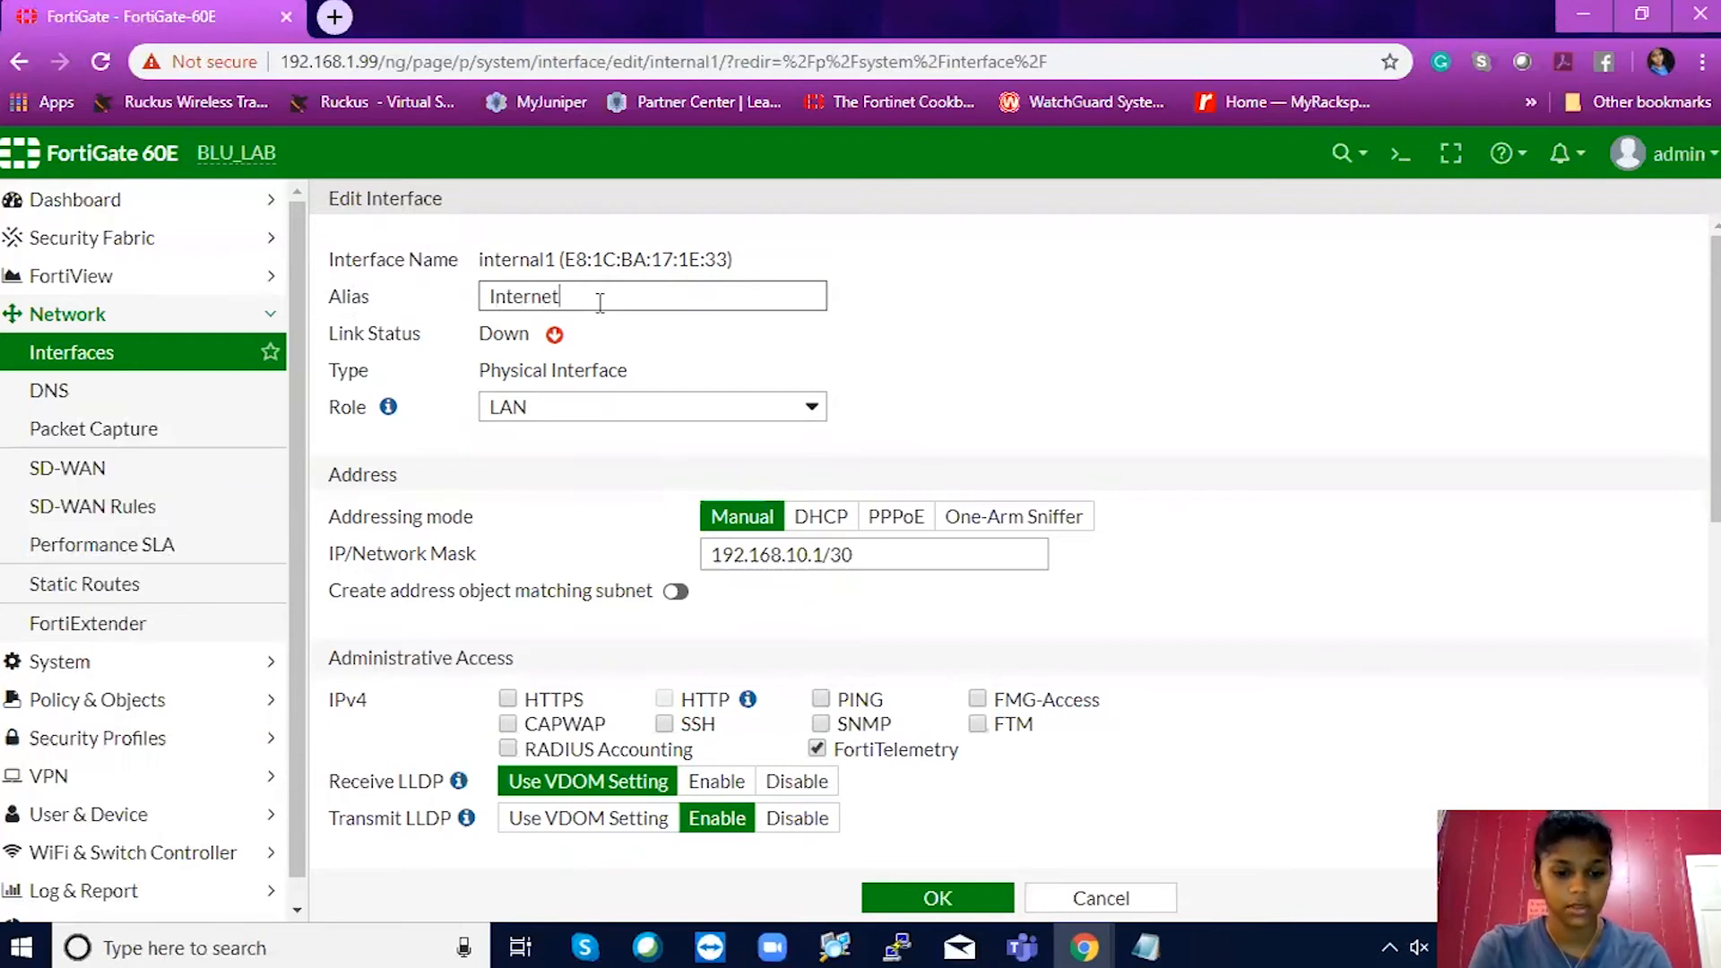
Complete internal1's alias as Internet Access Link and enable creating an address object matching its subnet.
text( Access)
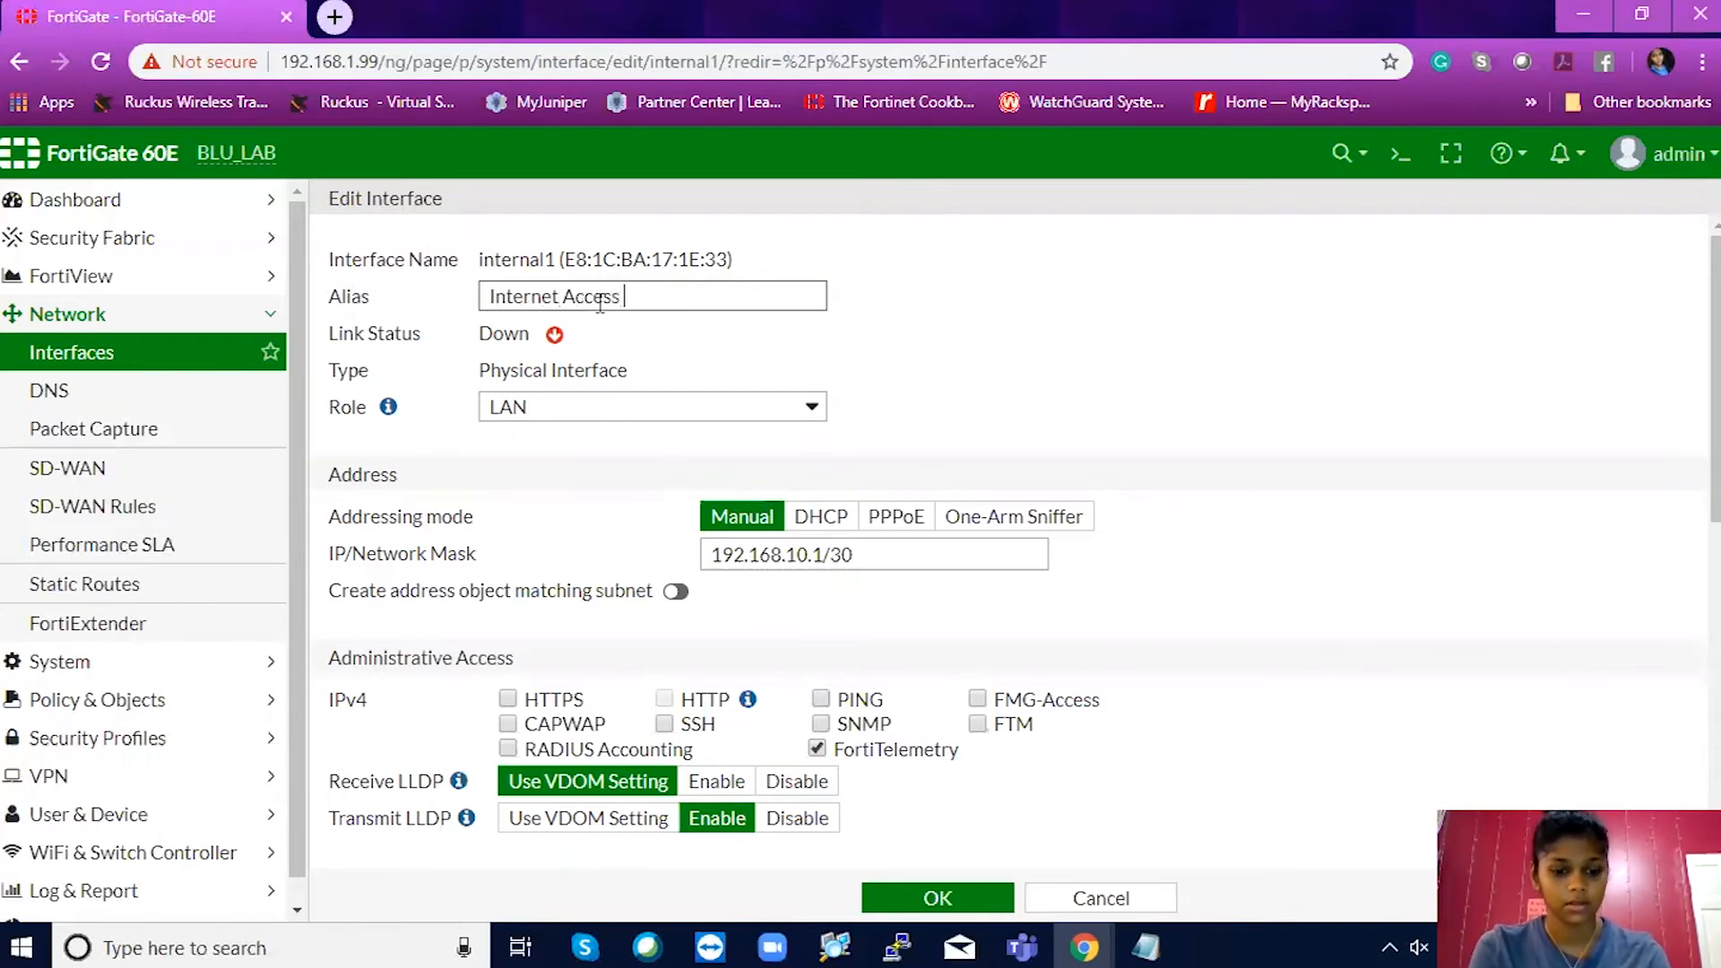
text( Link)
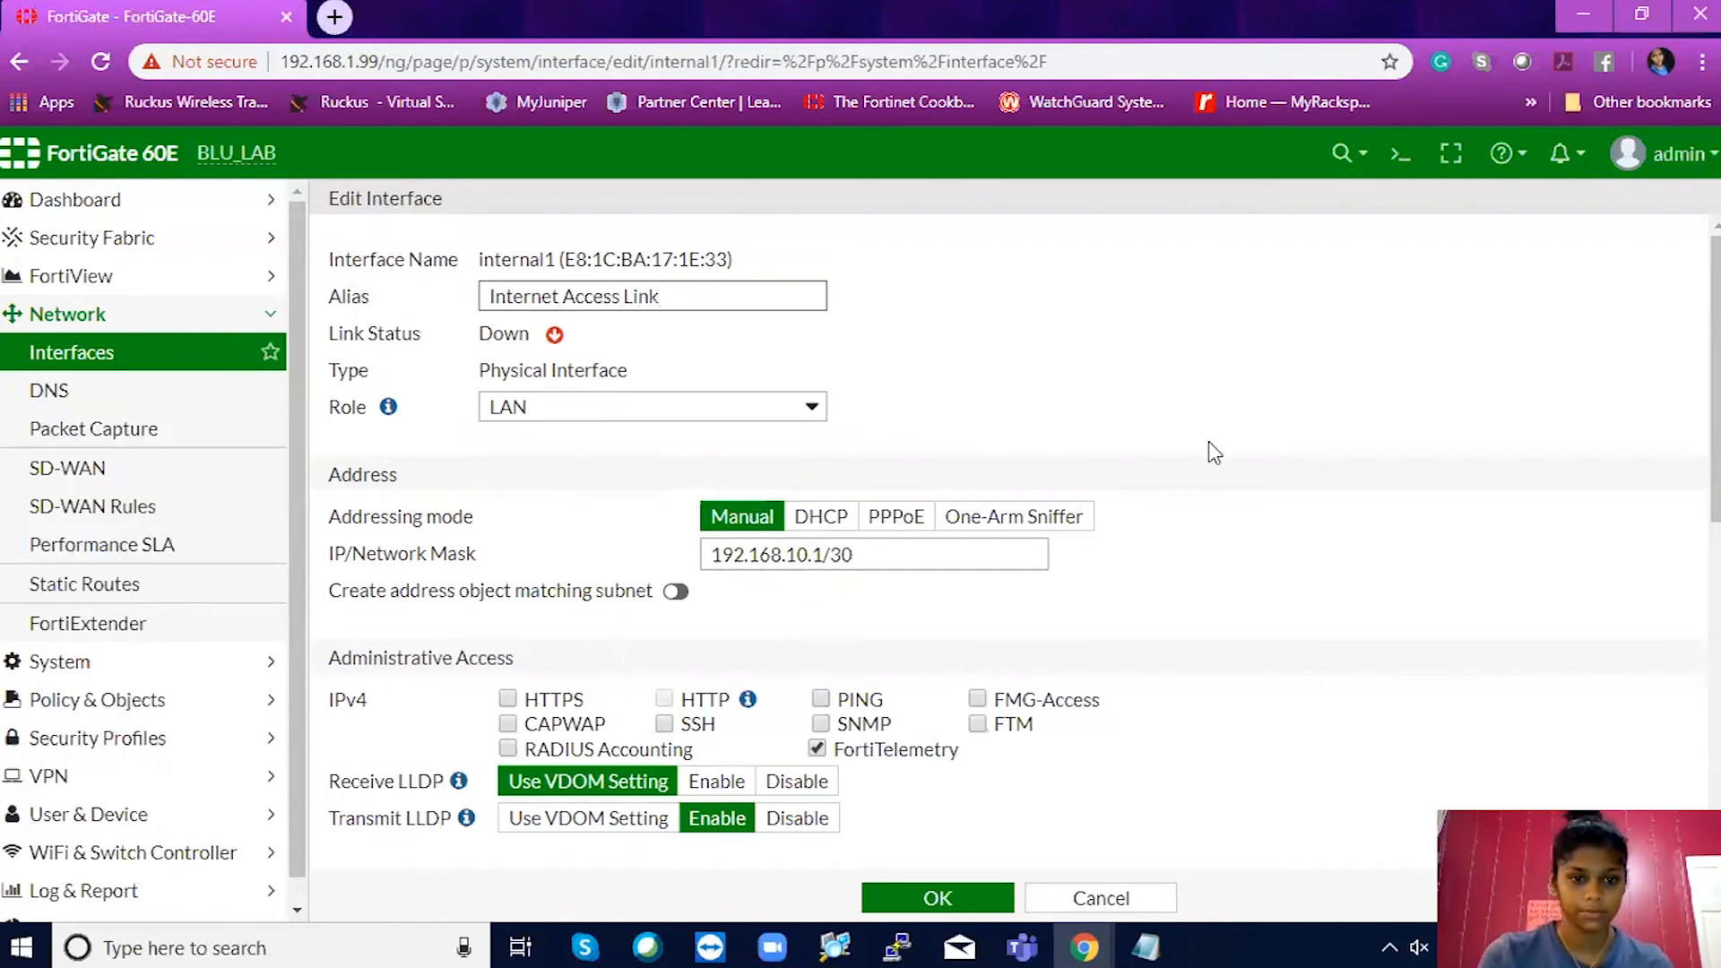
scroll(1008, 306, down, 2)
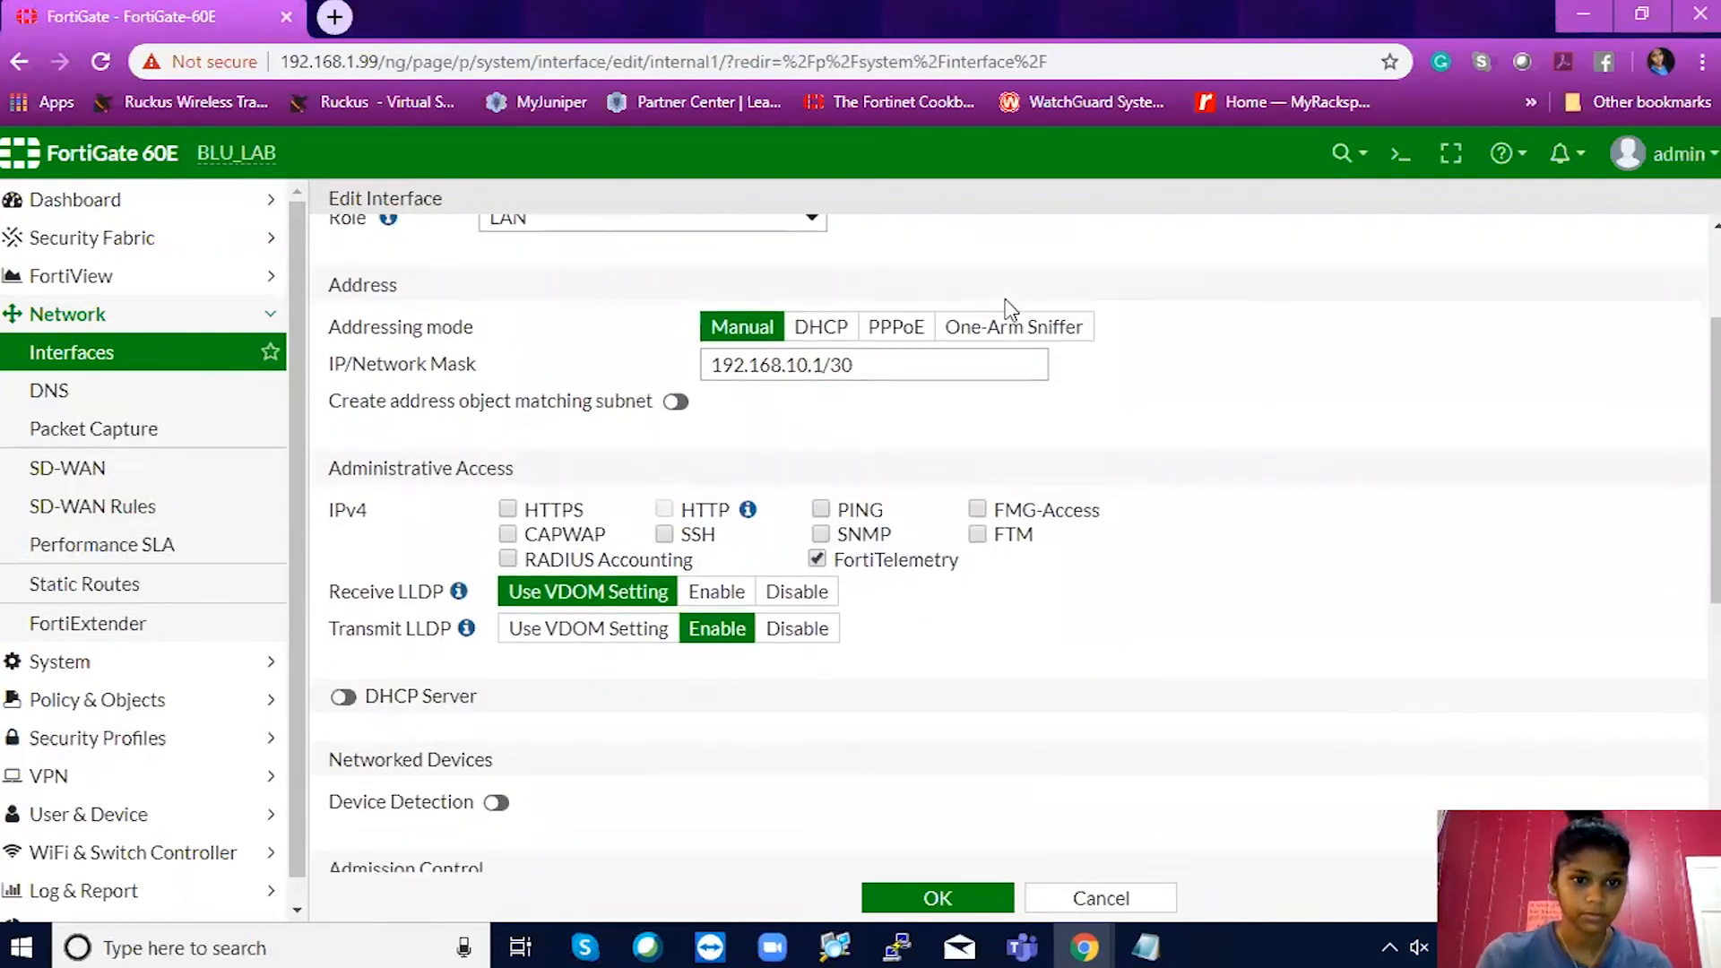
click(676, 402)
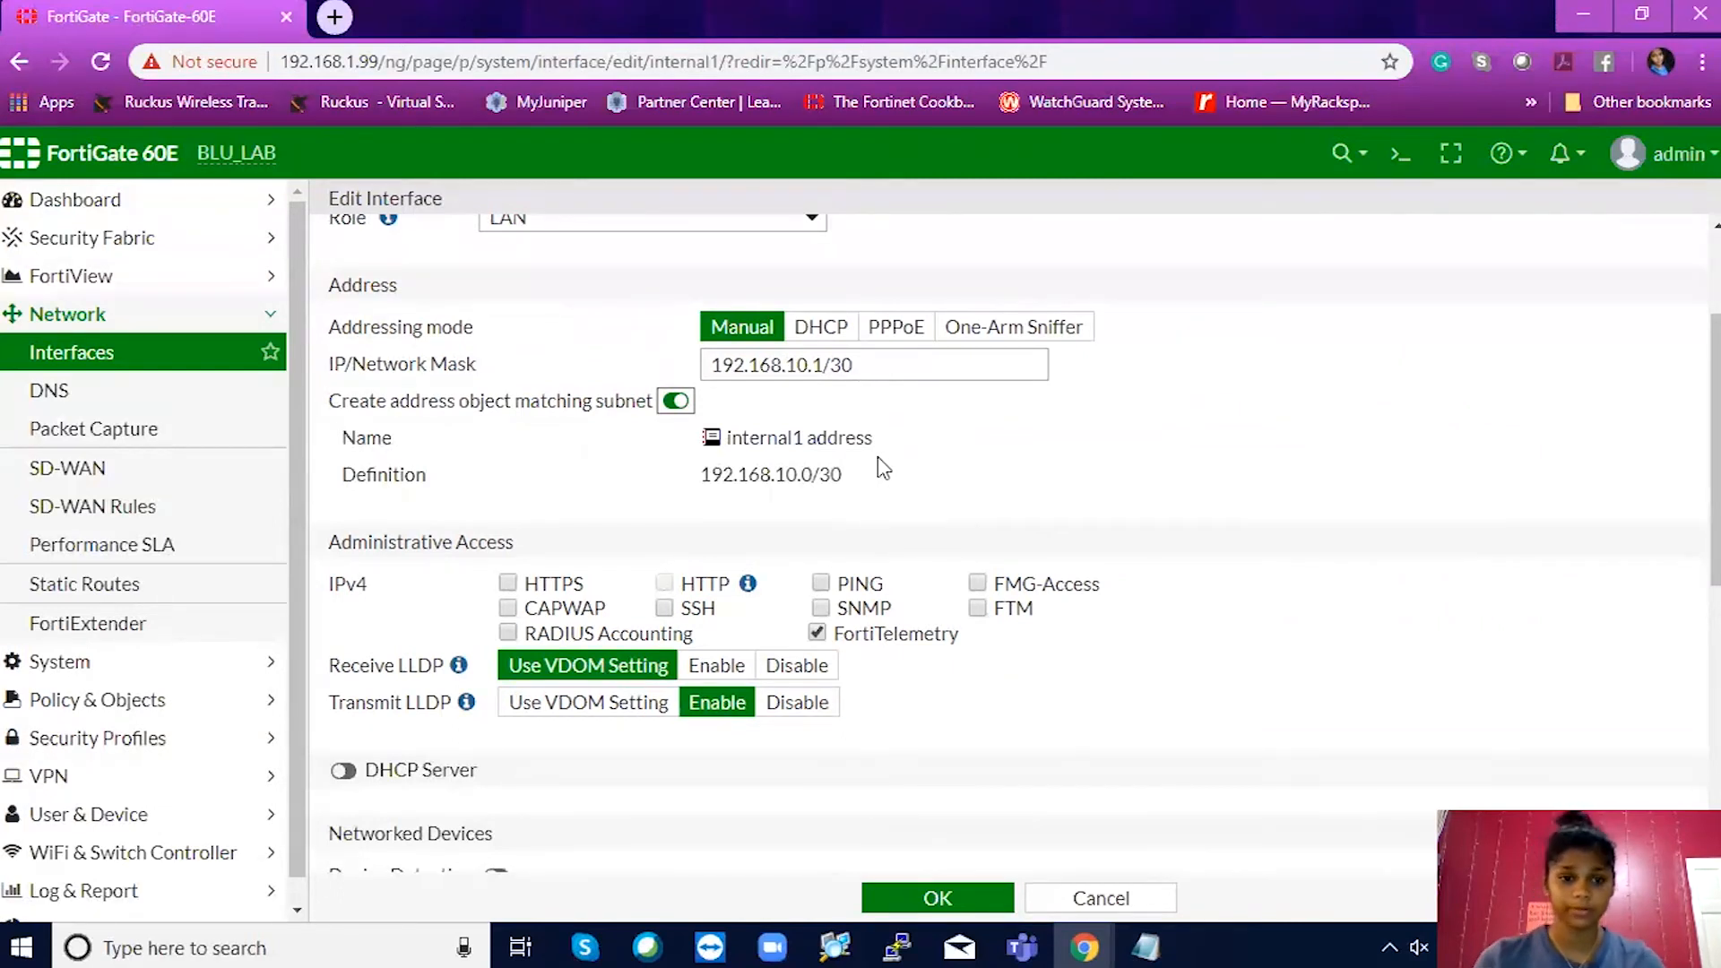
Allow PING and disallow FortiTelemetry in internal1's IPv4 administrative access, and save the interface.
click(822, 584)
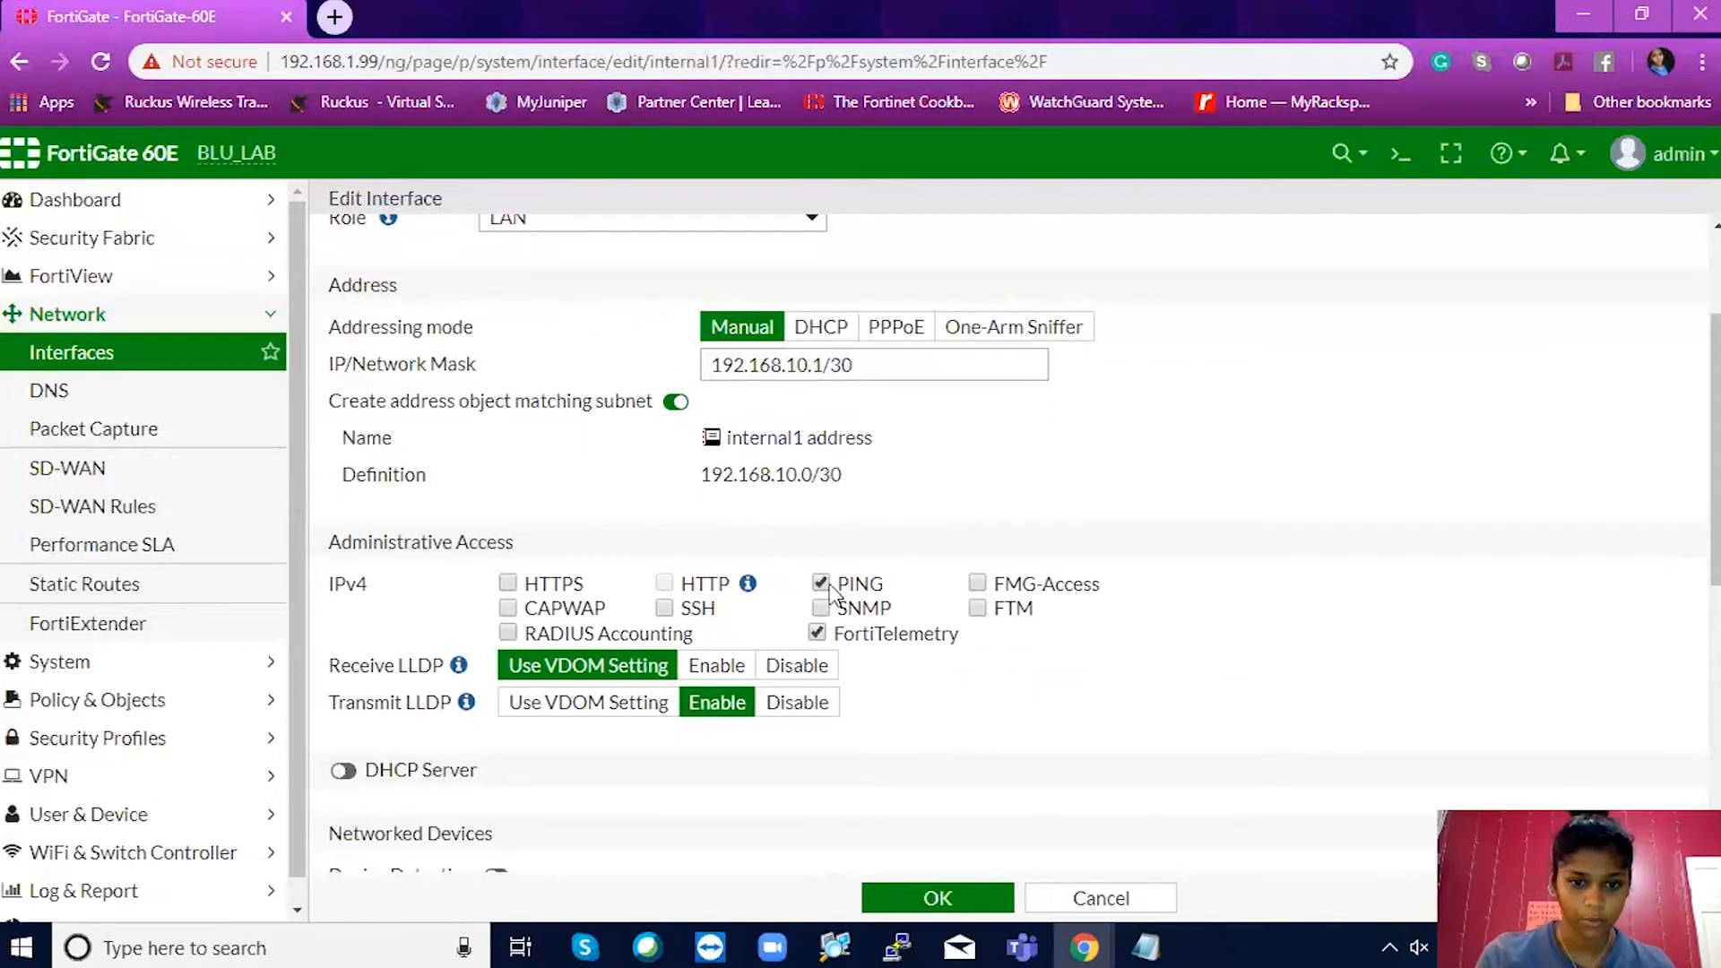
click(817, 633)
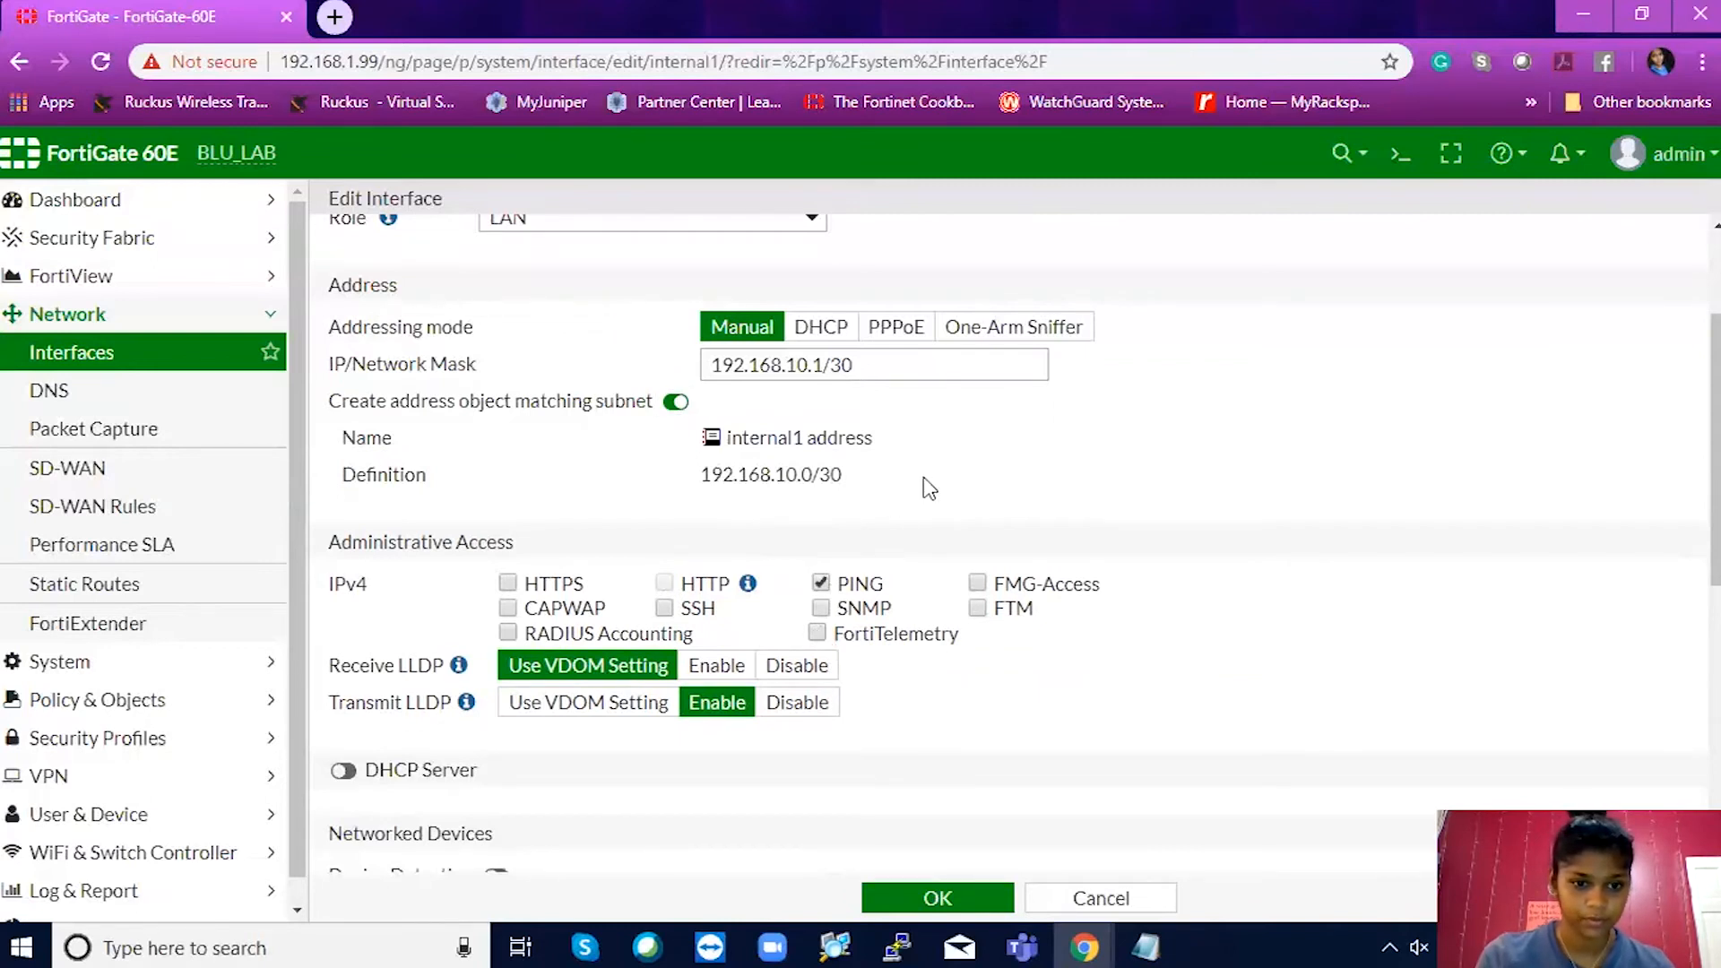
scroll(928, 489, down, 2)
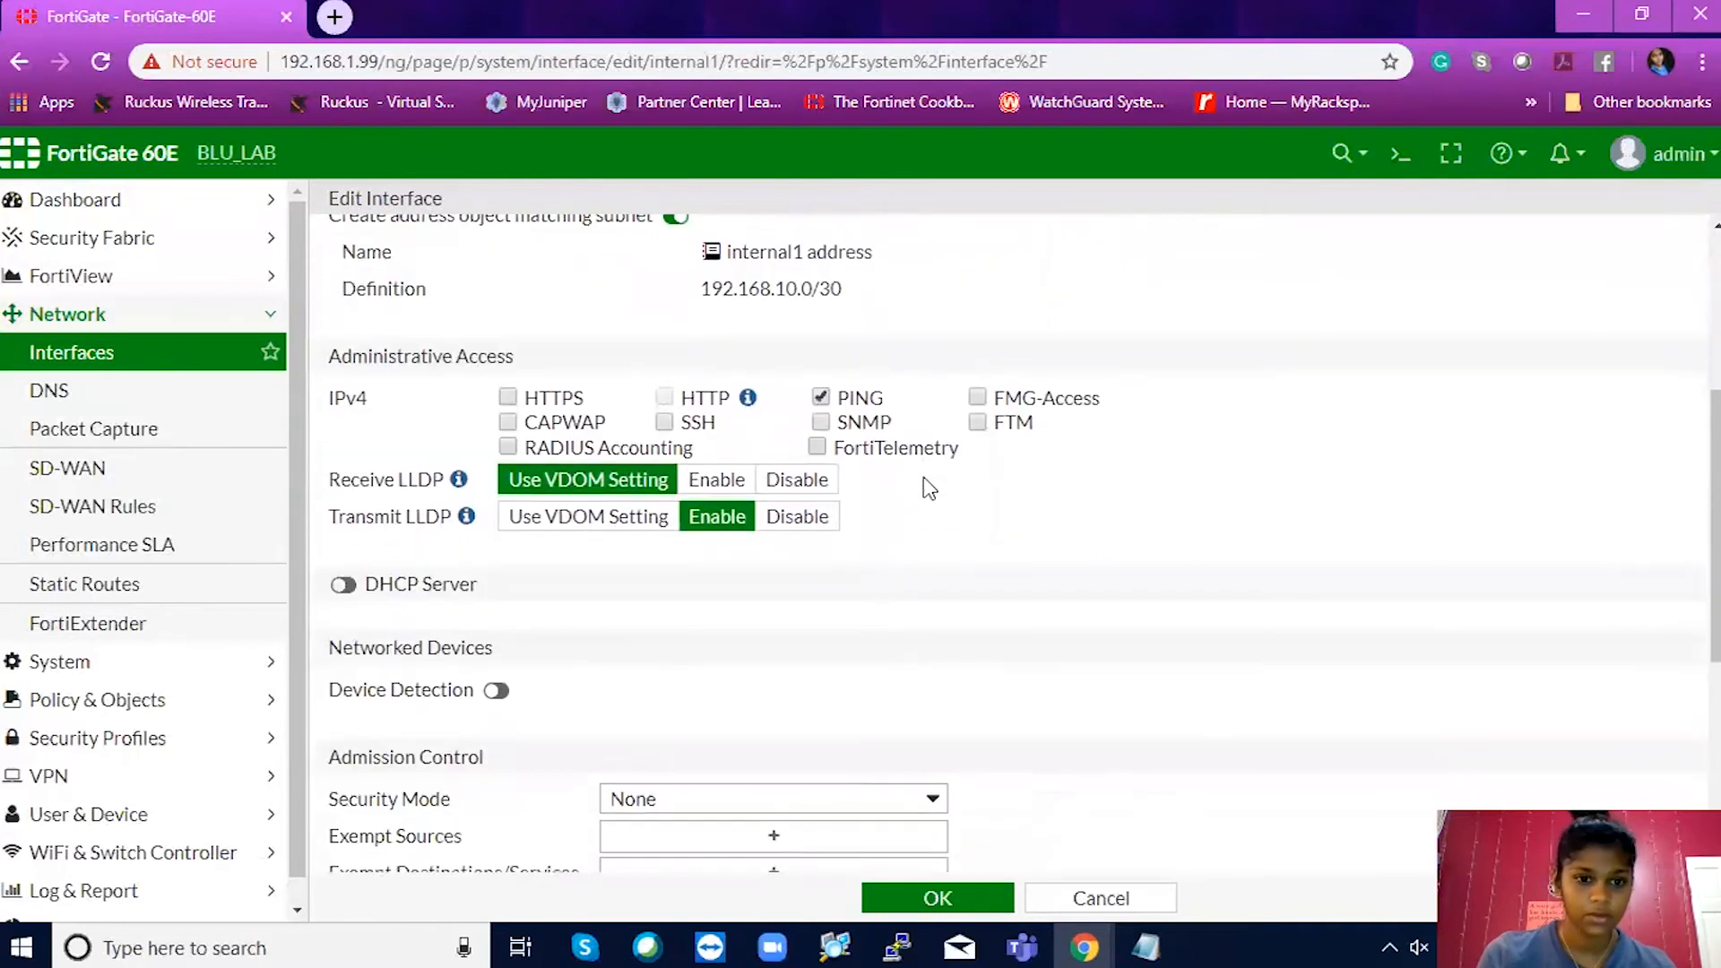
scroll(929, 488, down, 1)
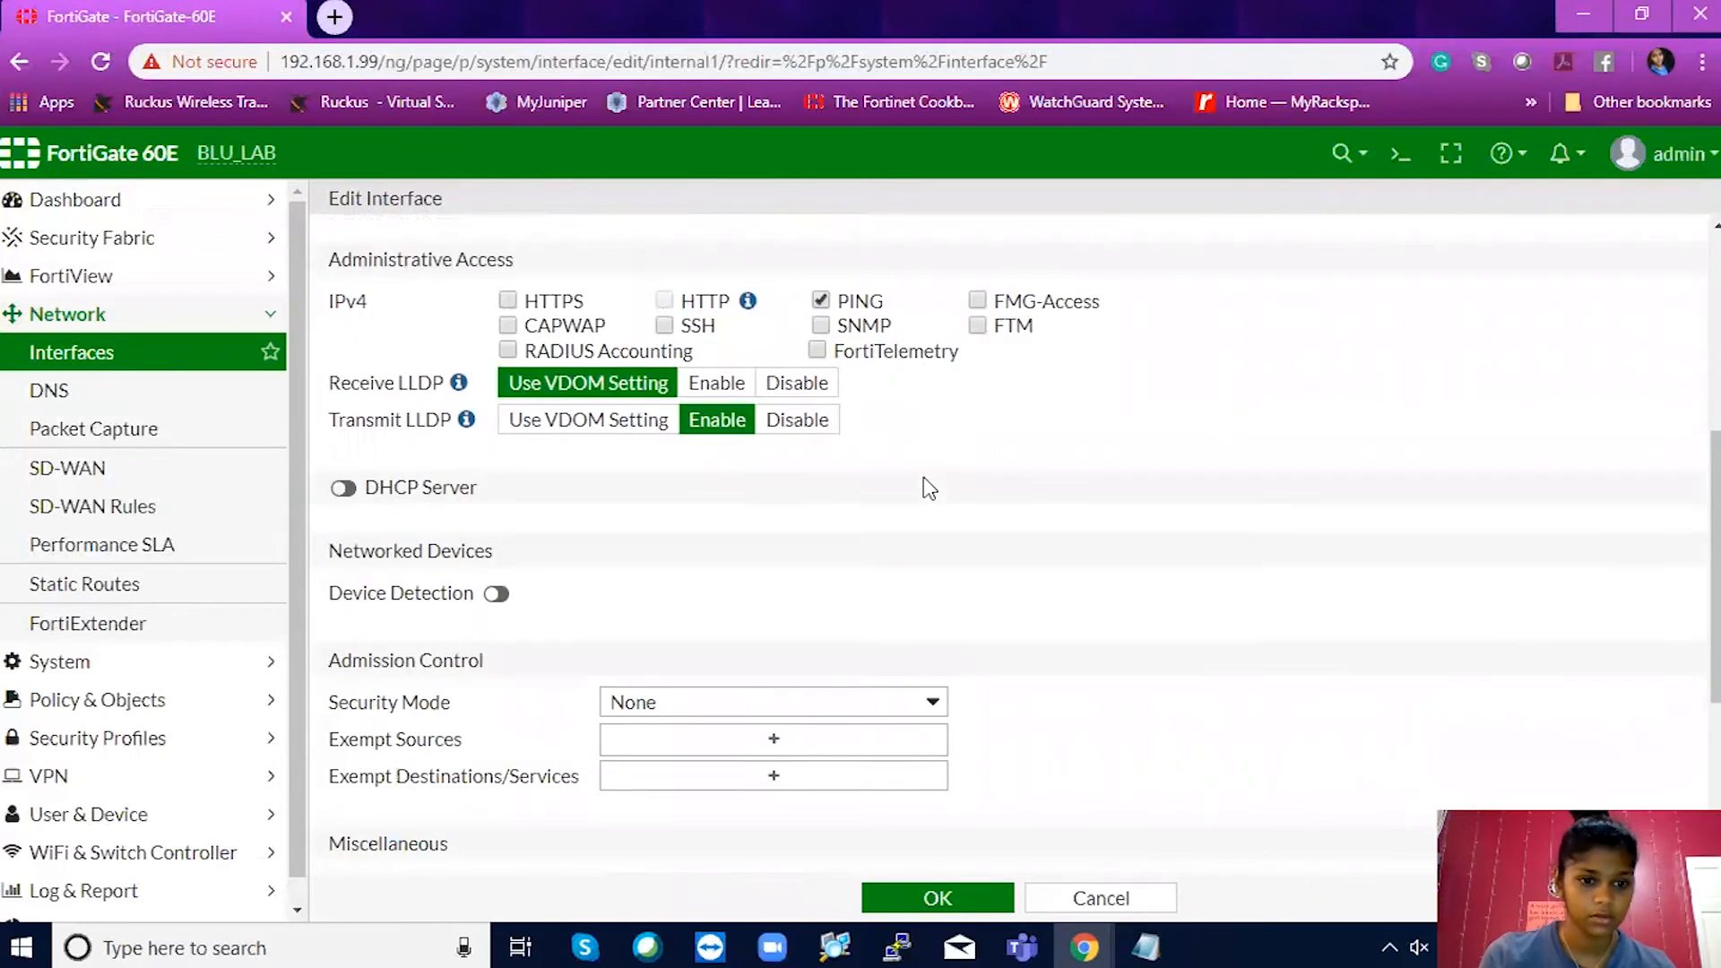
scroll(928, 488, down, 1)
scroll(928, 488, down, 2)
scroll(929, 489, up, 4)
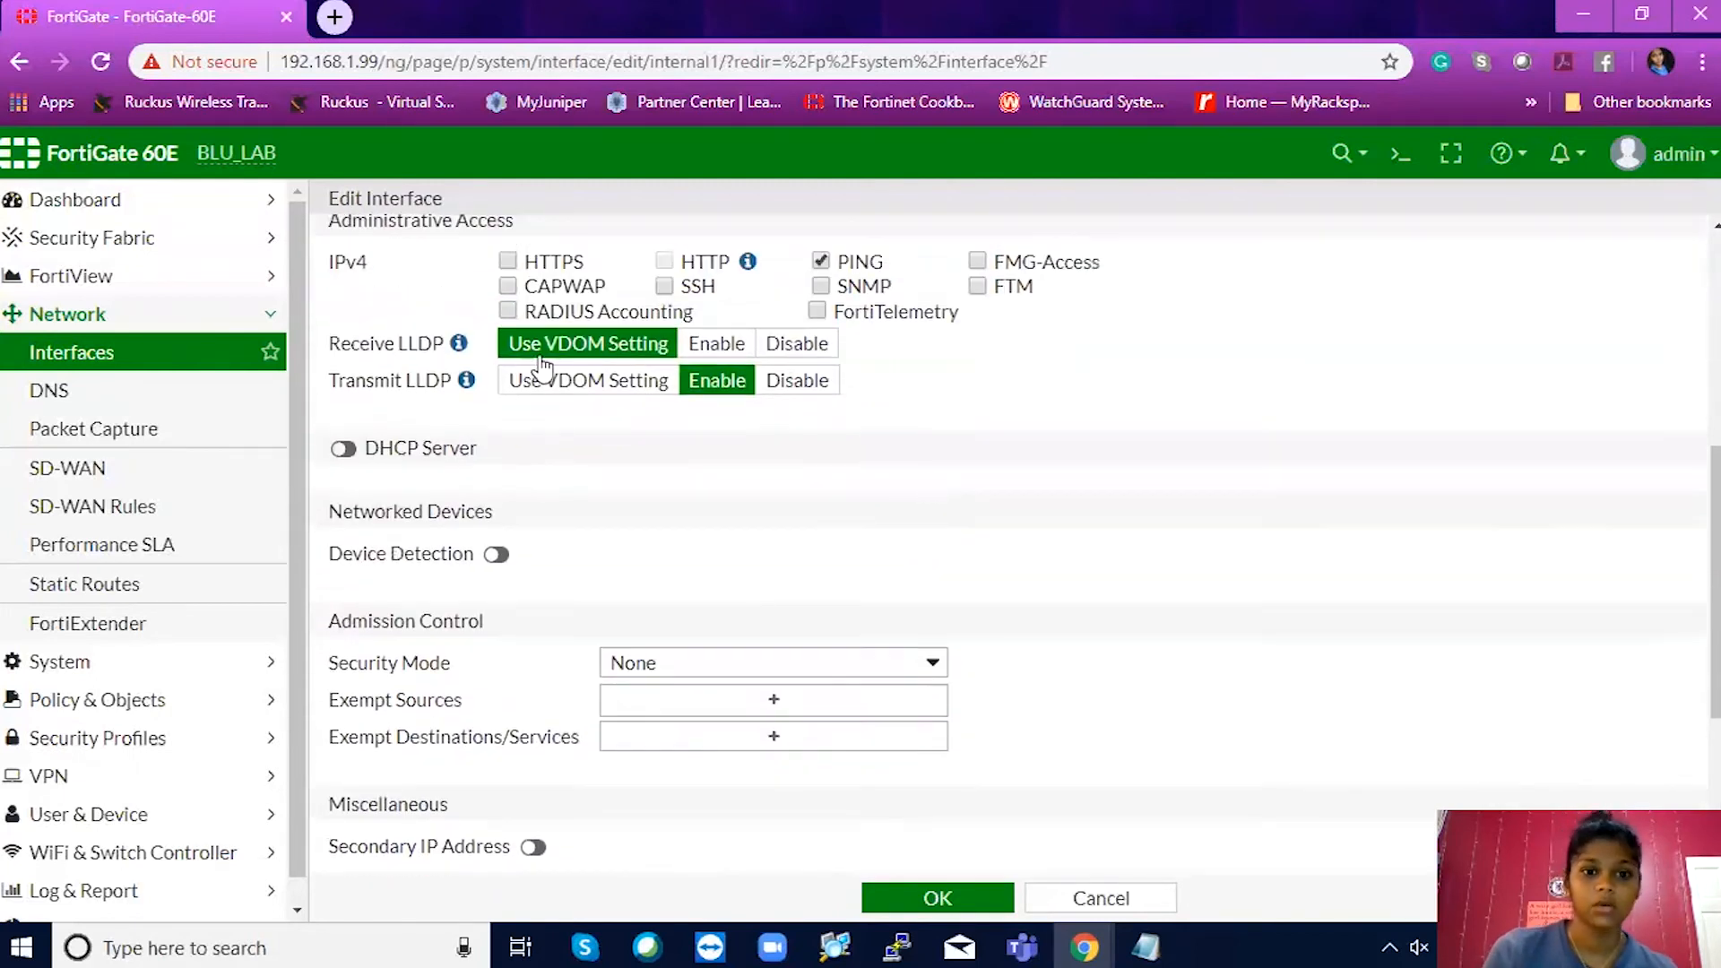
click(952, 902)
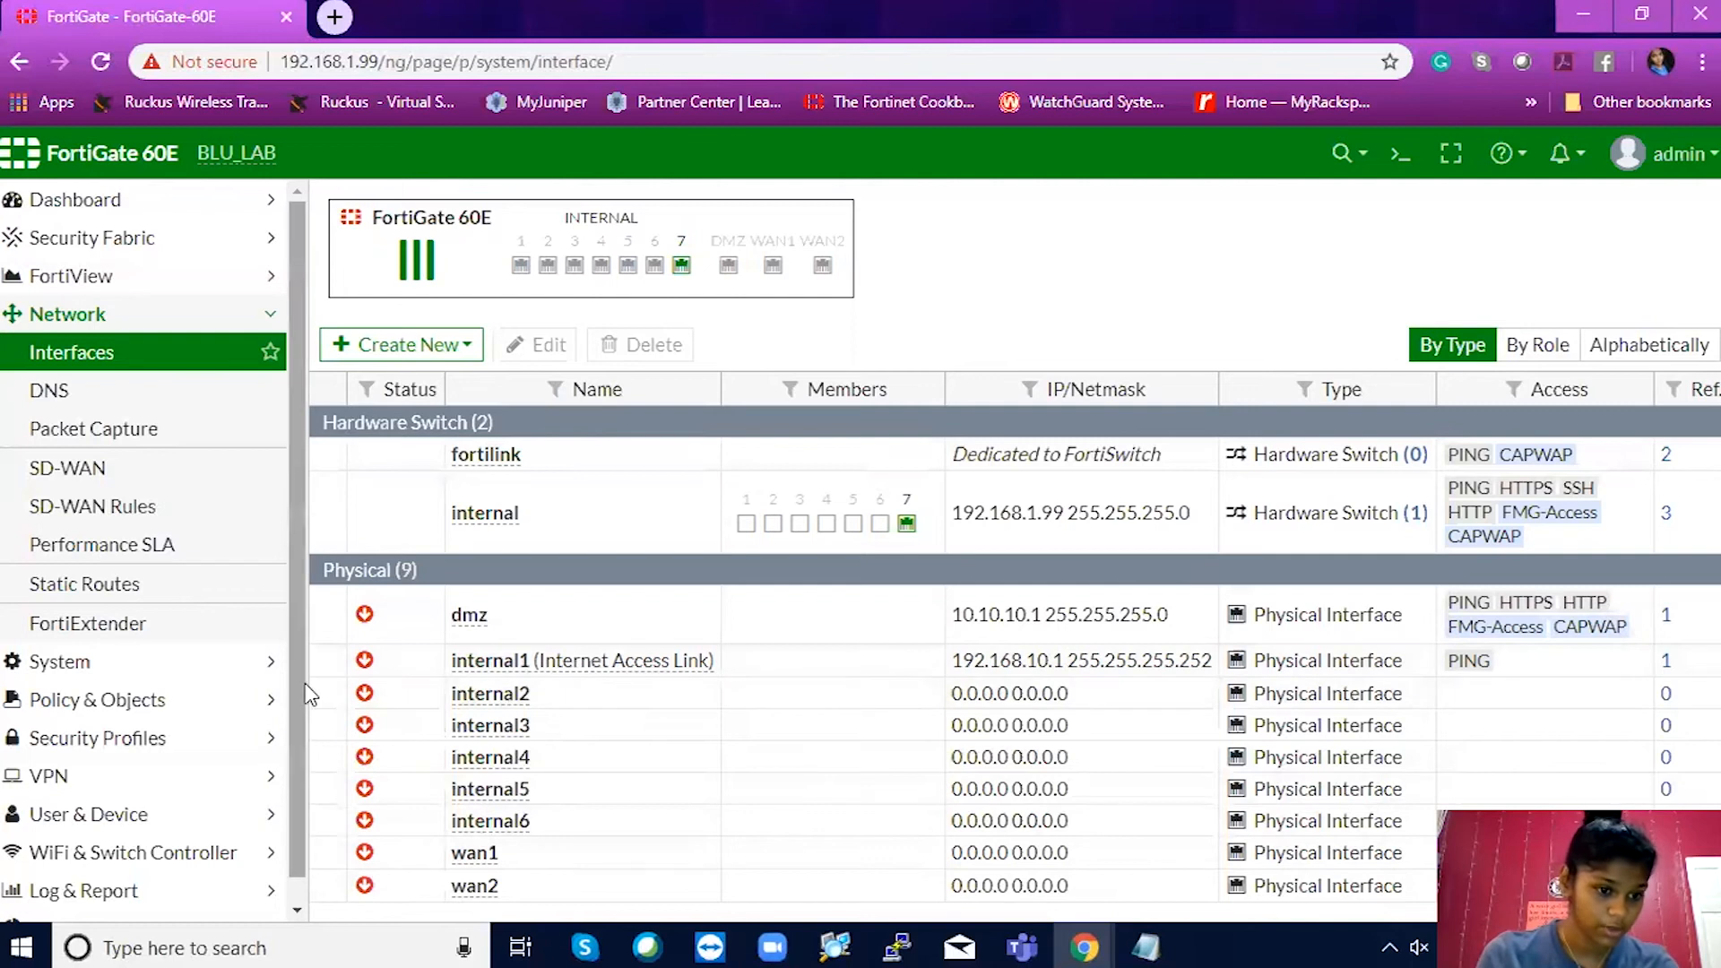
Open the firewall's address objects and start a new address.
click(146, 705)
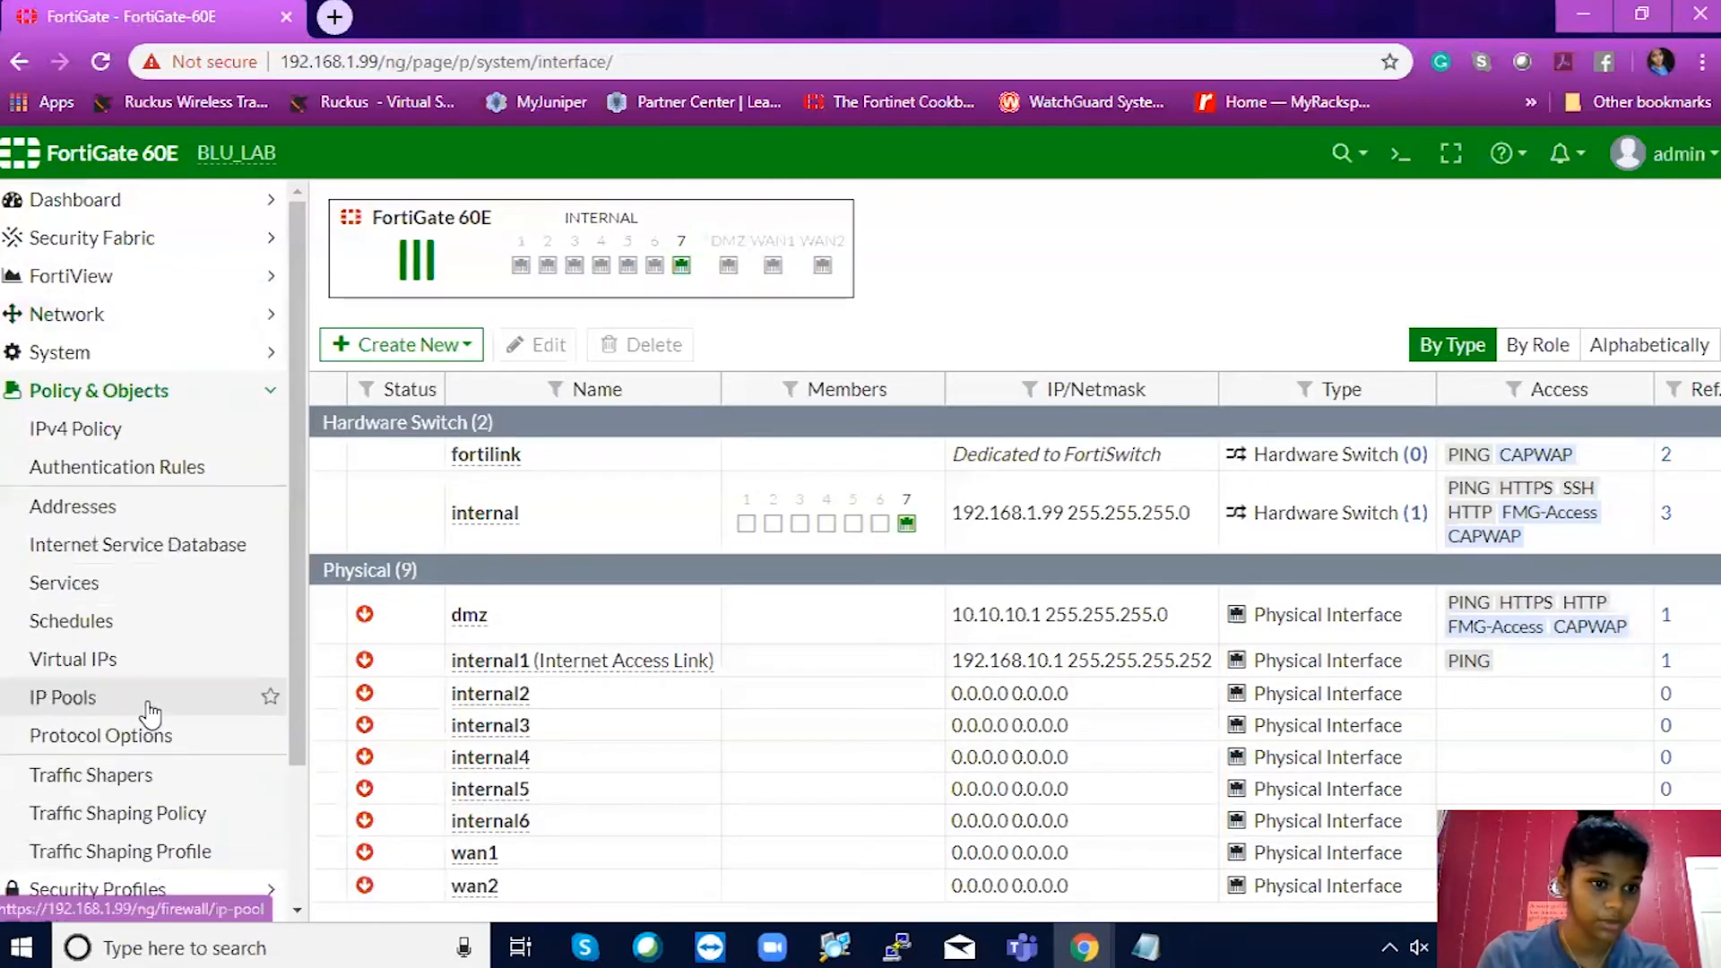
click(113, 507)
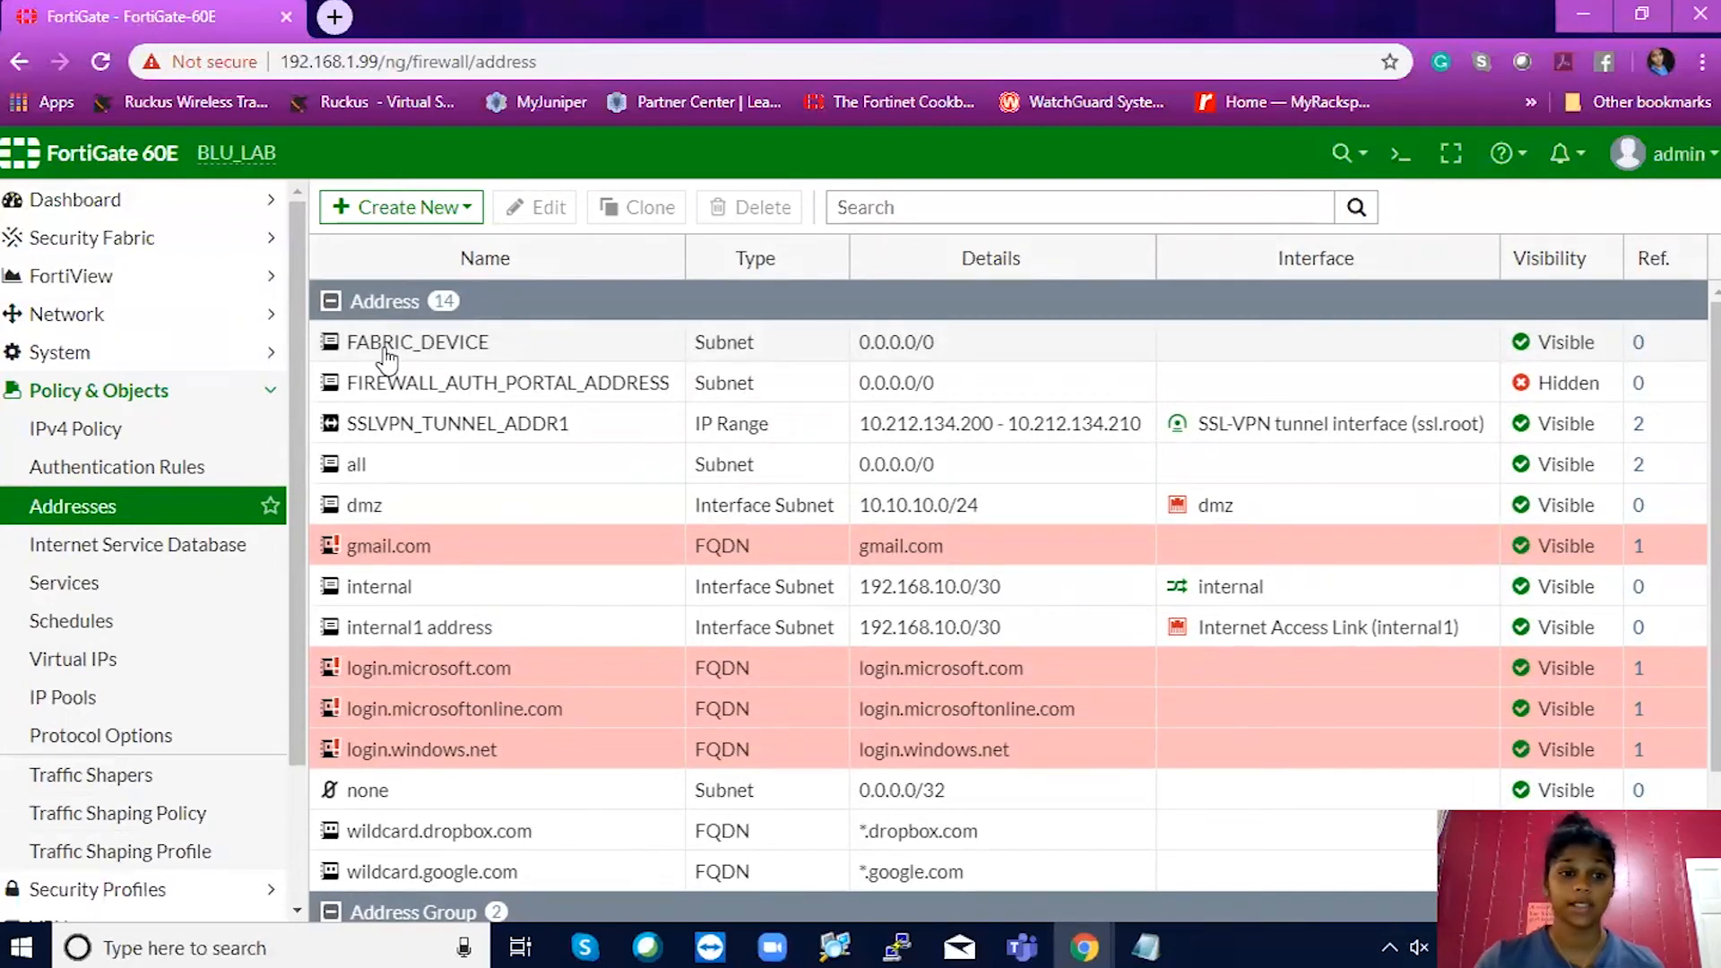
click(417, 211)
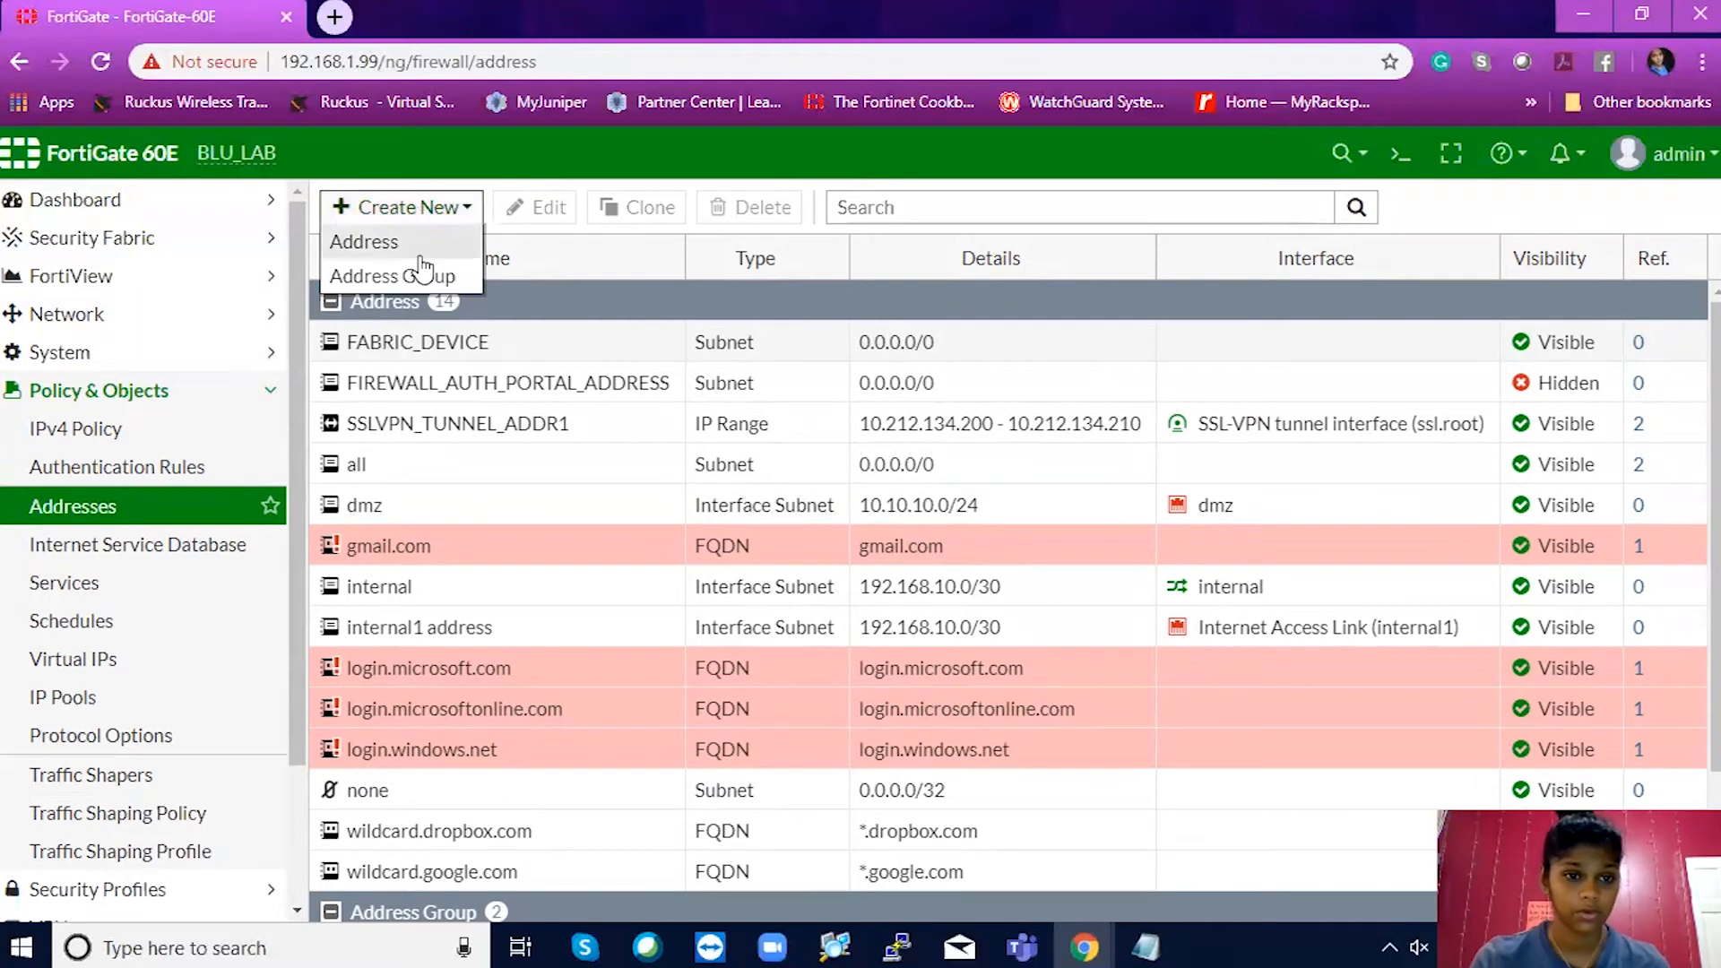
click(419, 255)
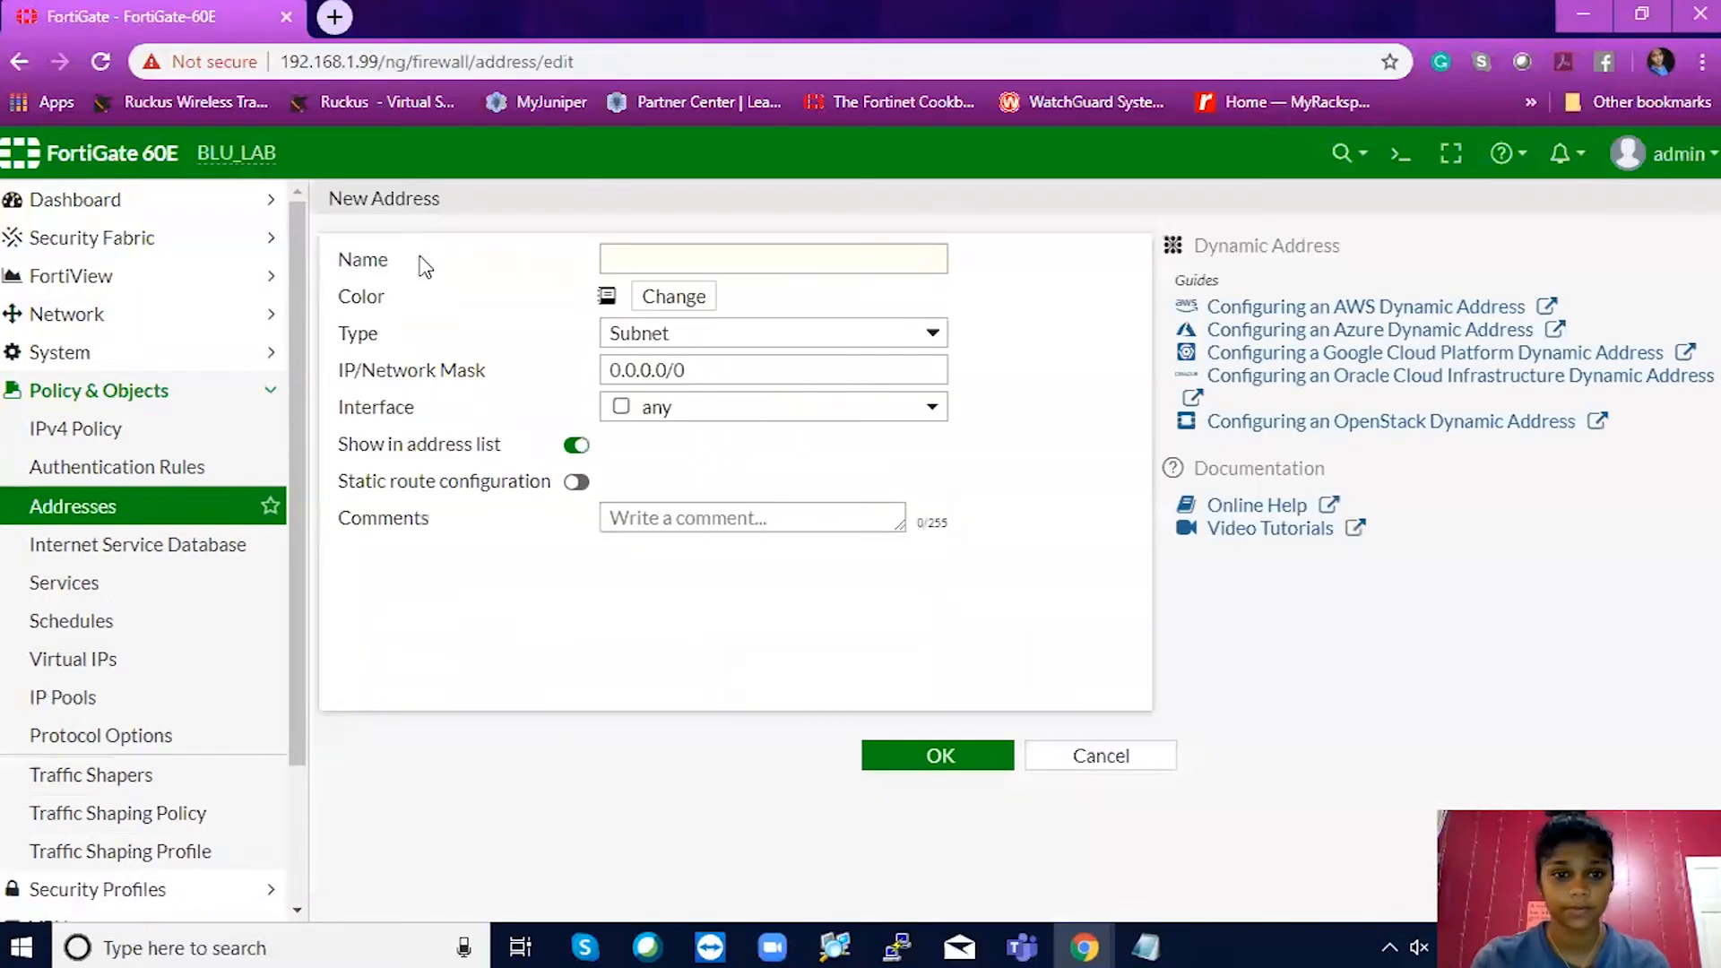
click(653, 257)
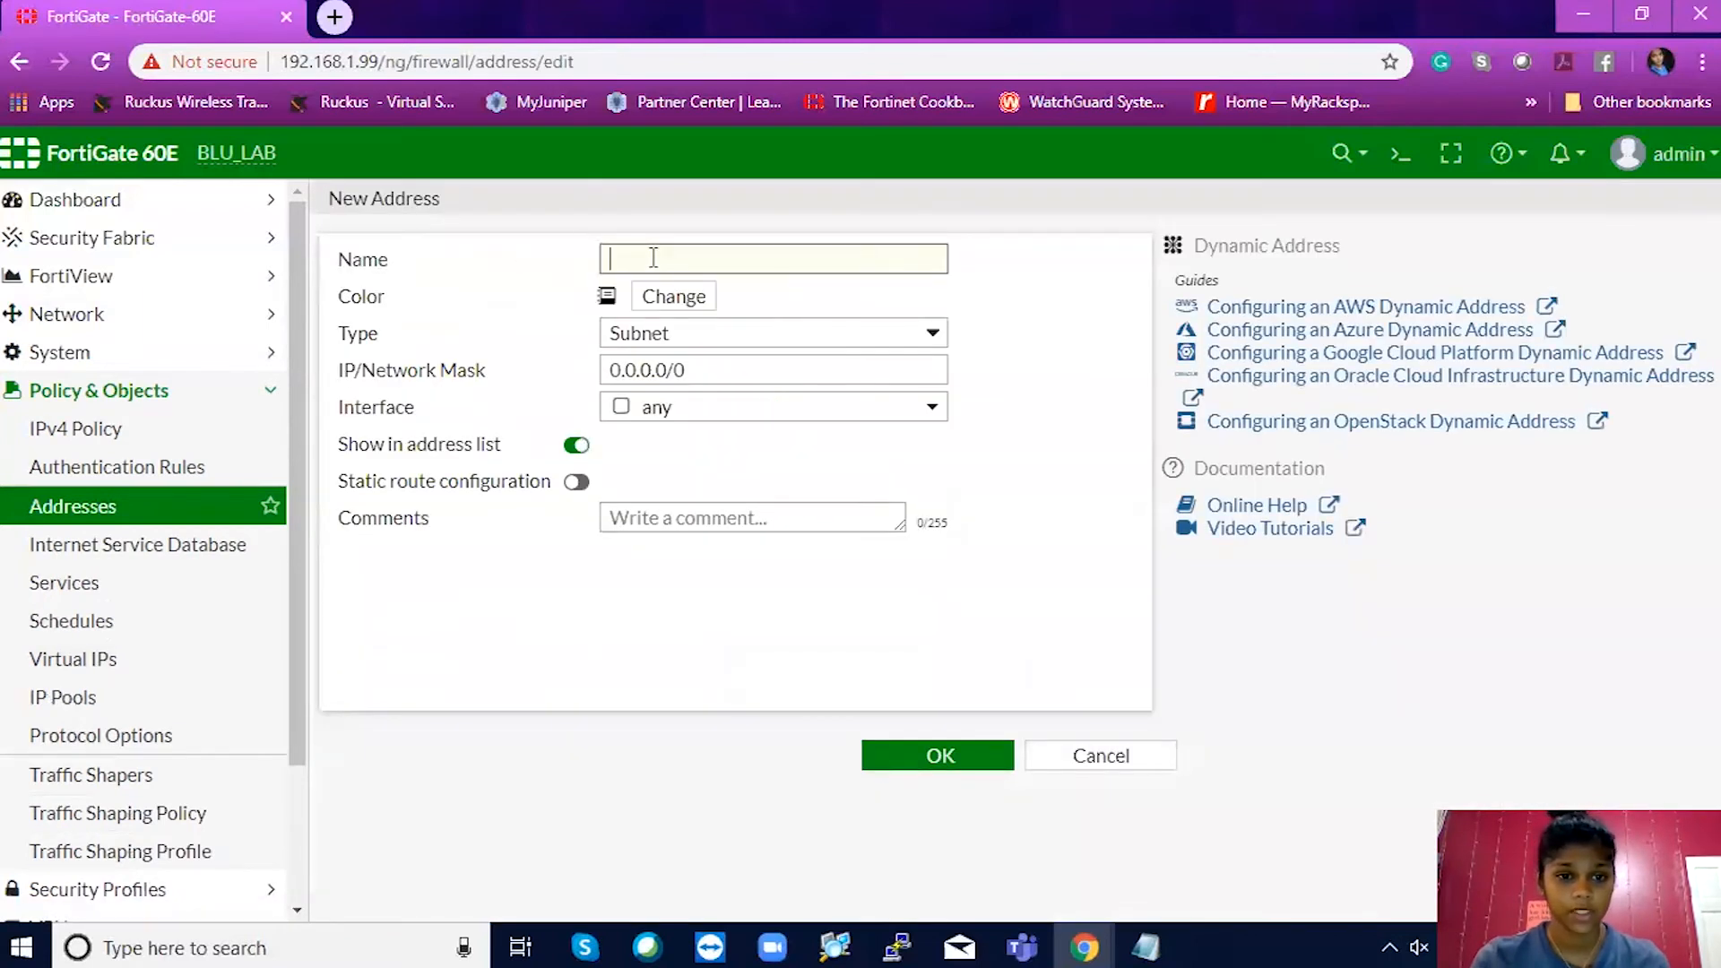
Place the Notepad script beside the widened FortiGate window and bring up its Create VLANs section.
click(1145, 947)
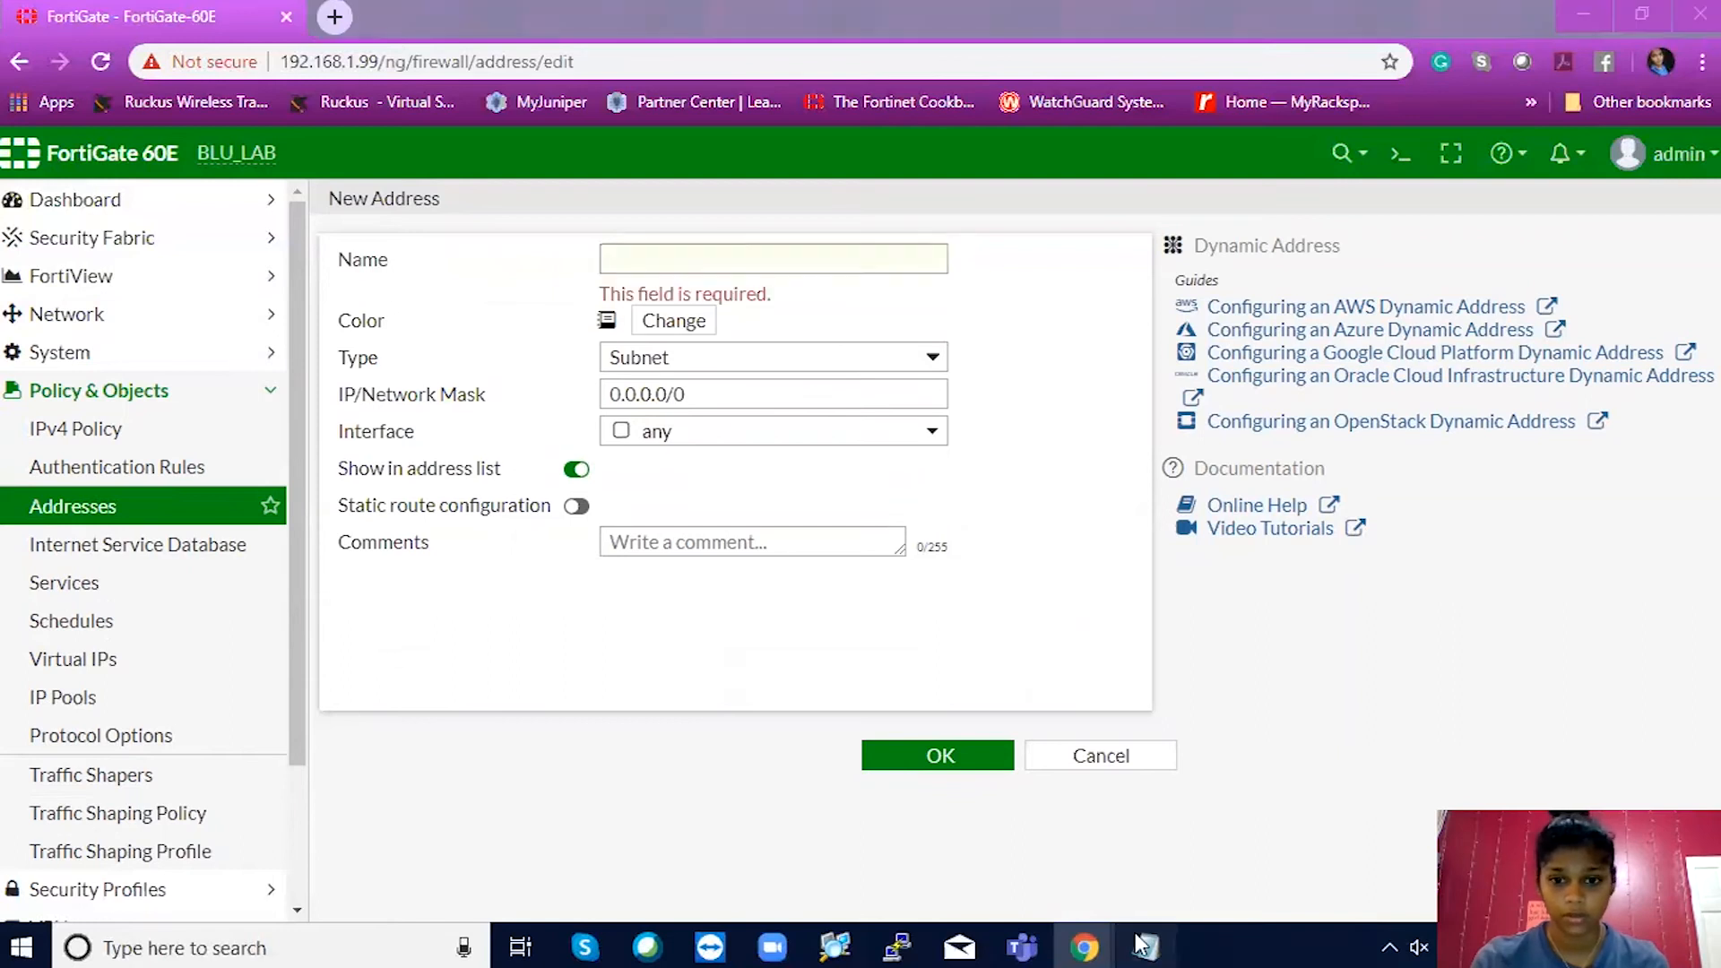
key(super+Right)
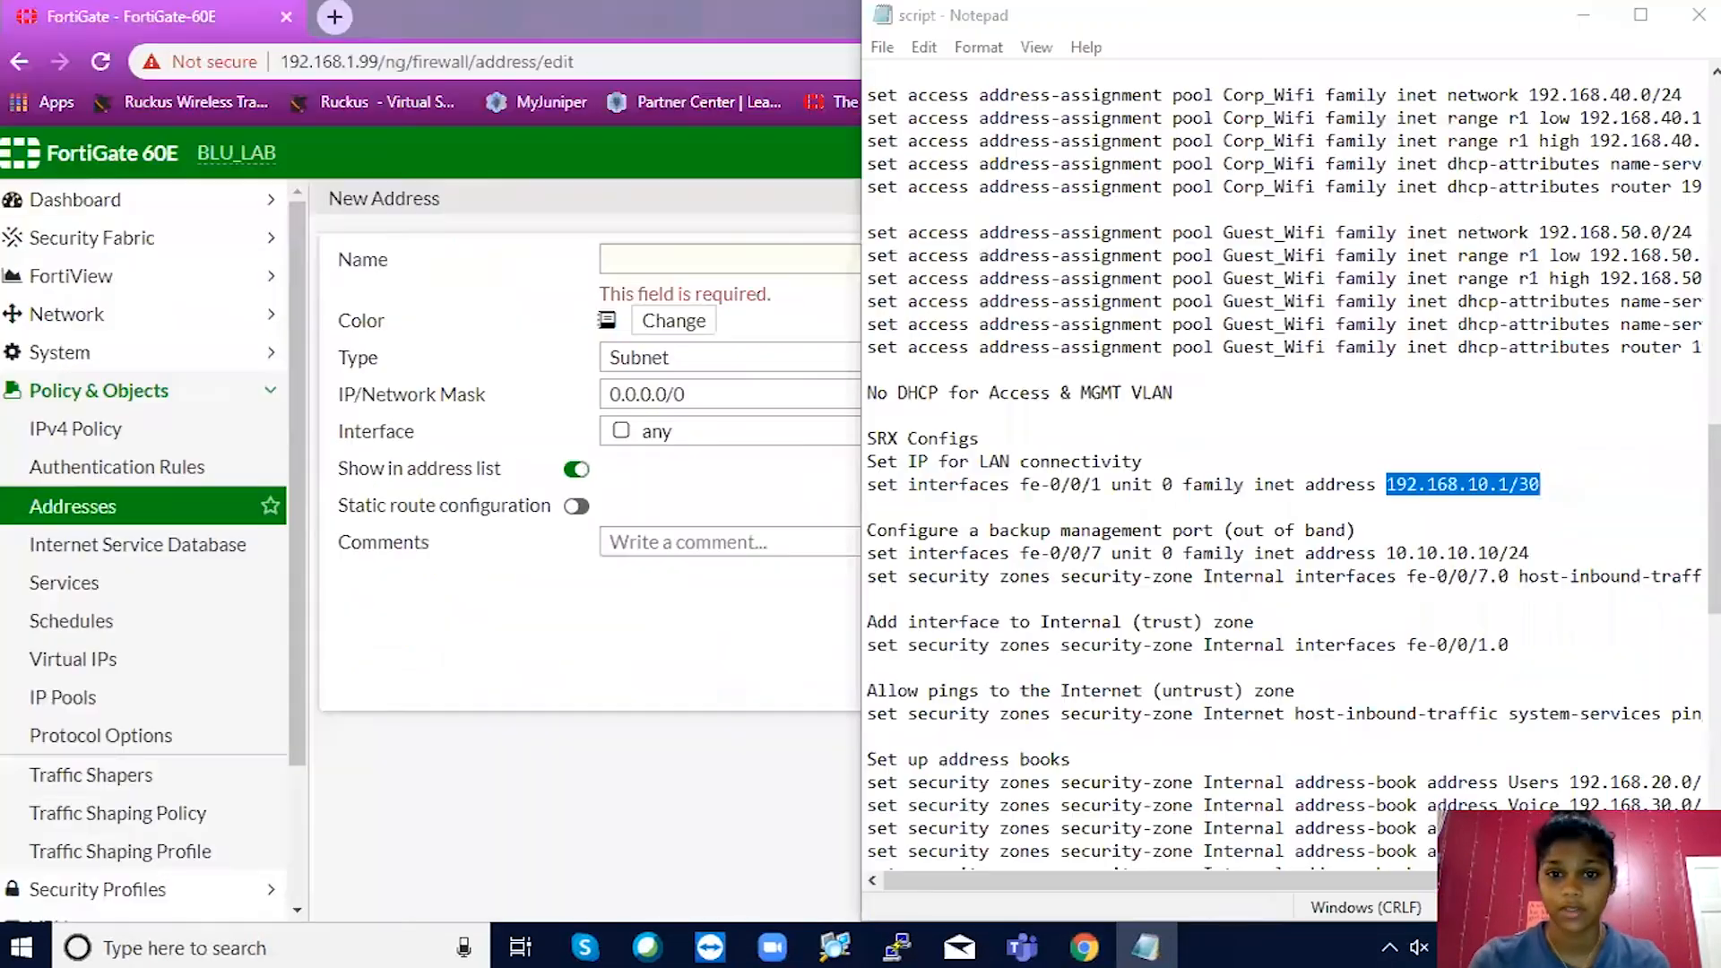
click(864, 187)
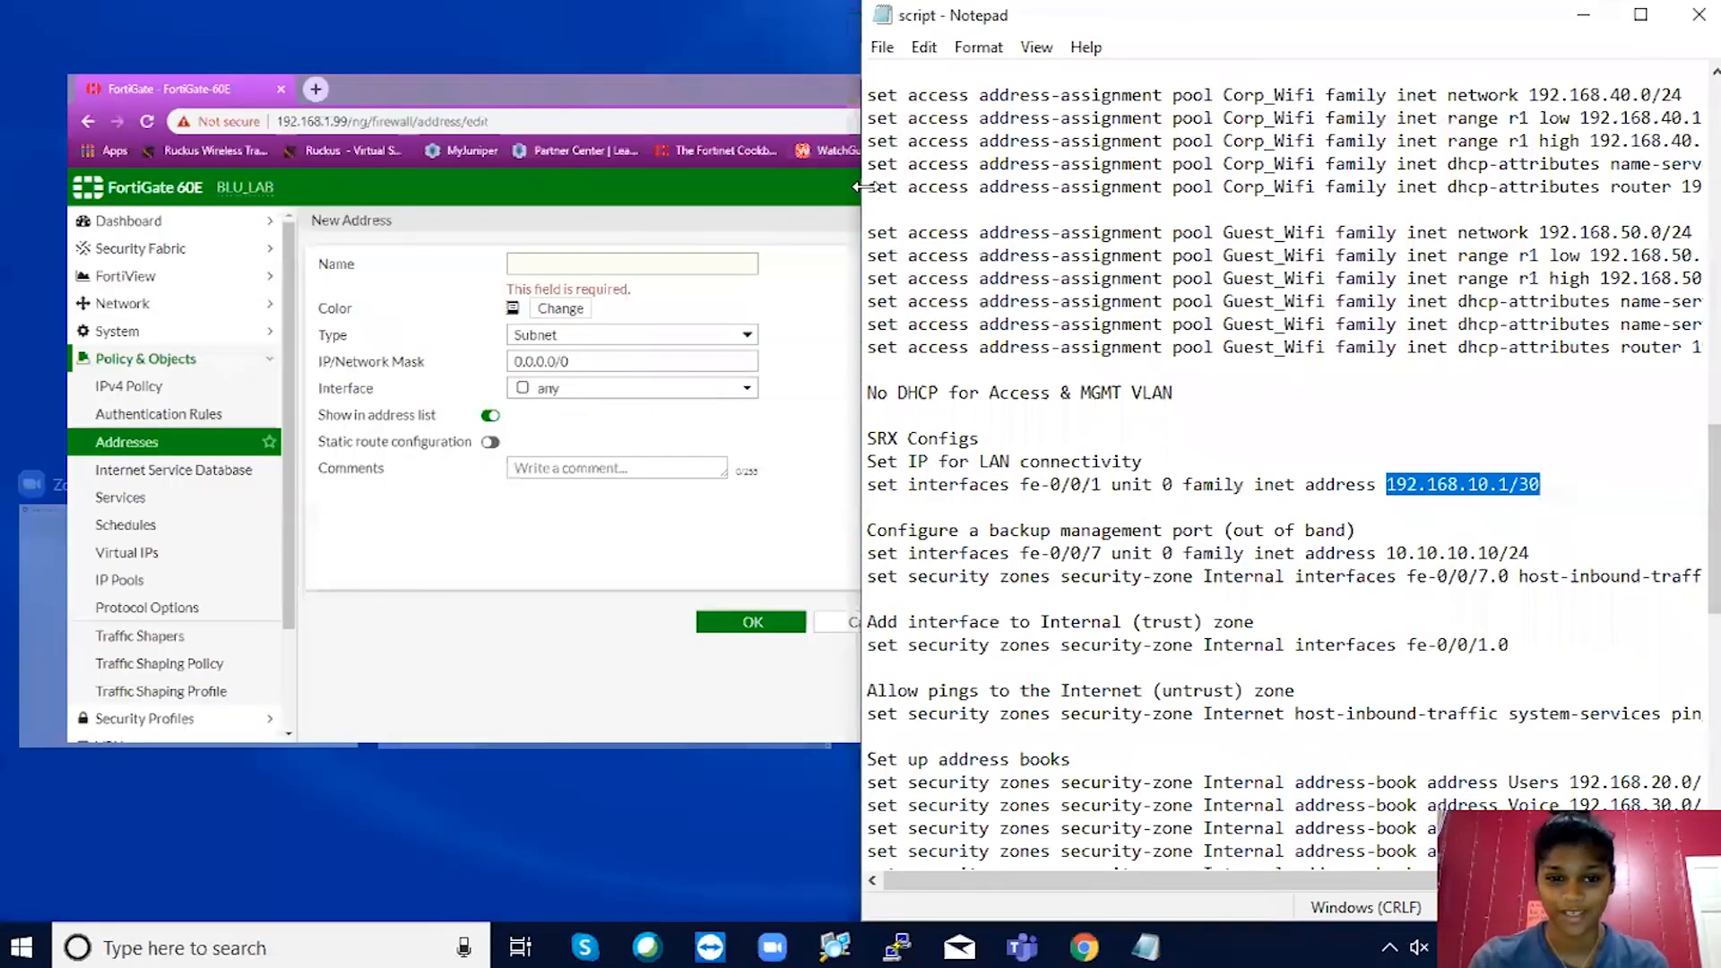
drag(864, 186, 1112, 190)
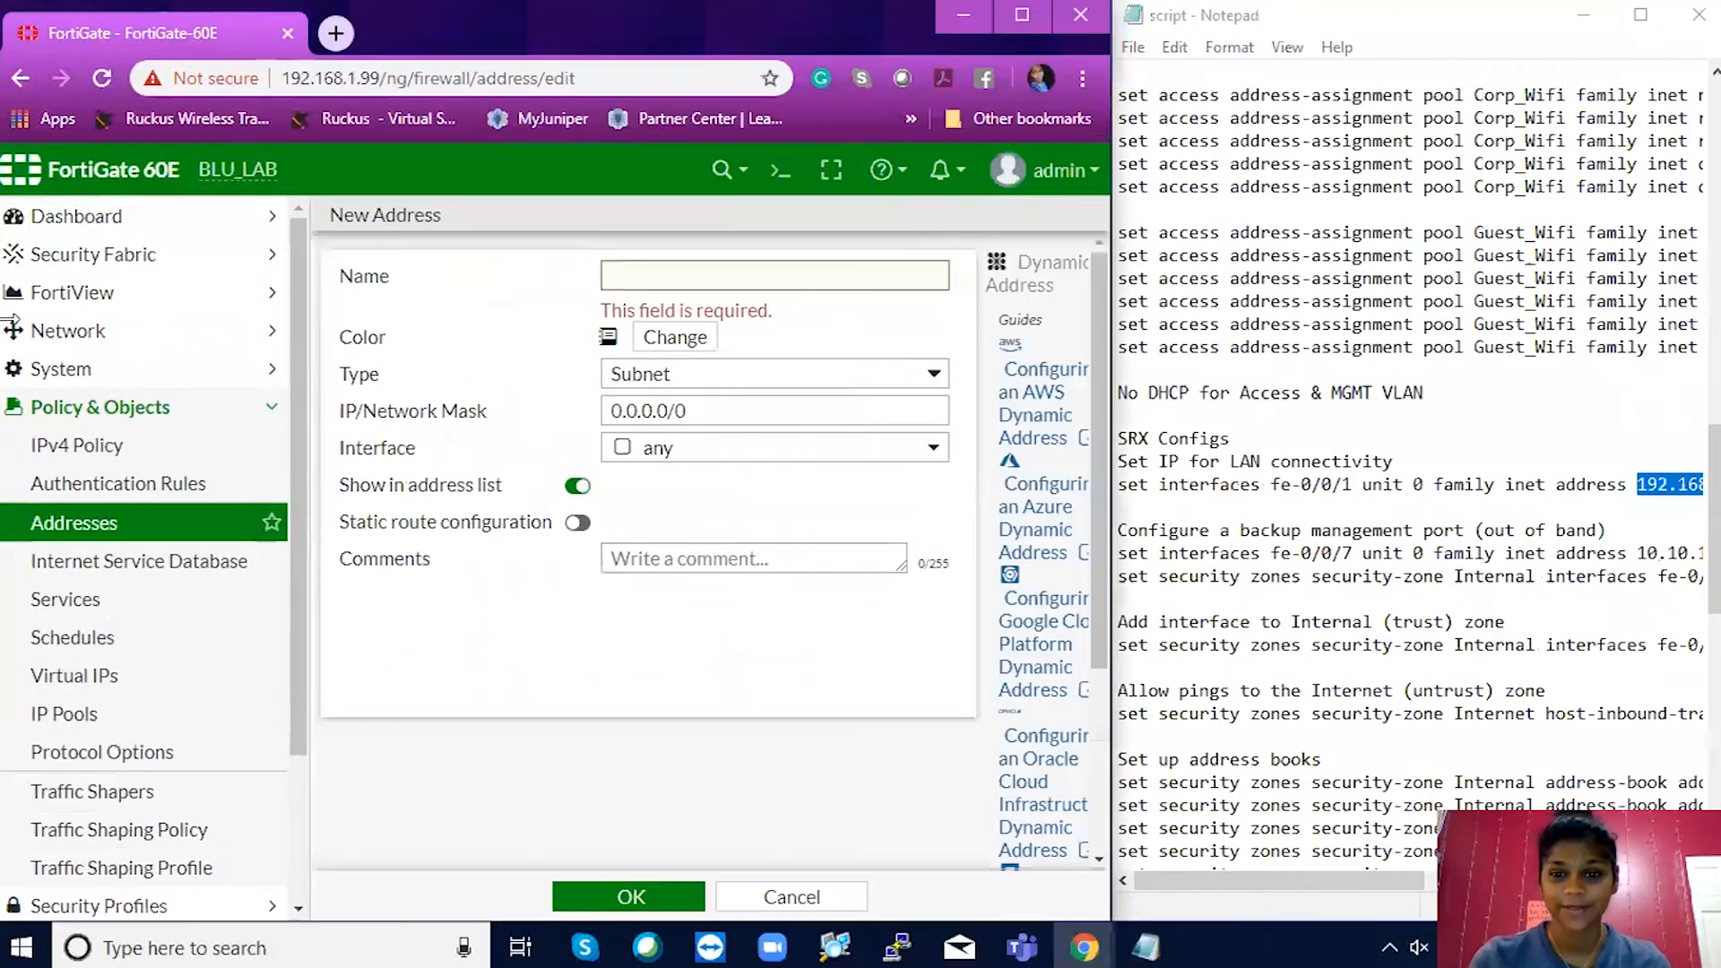
click(1363, 607)
scroll(1364, 608, up, 15)
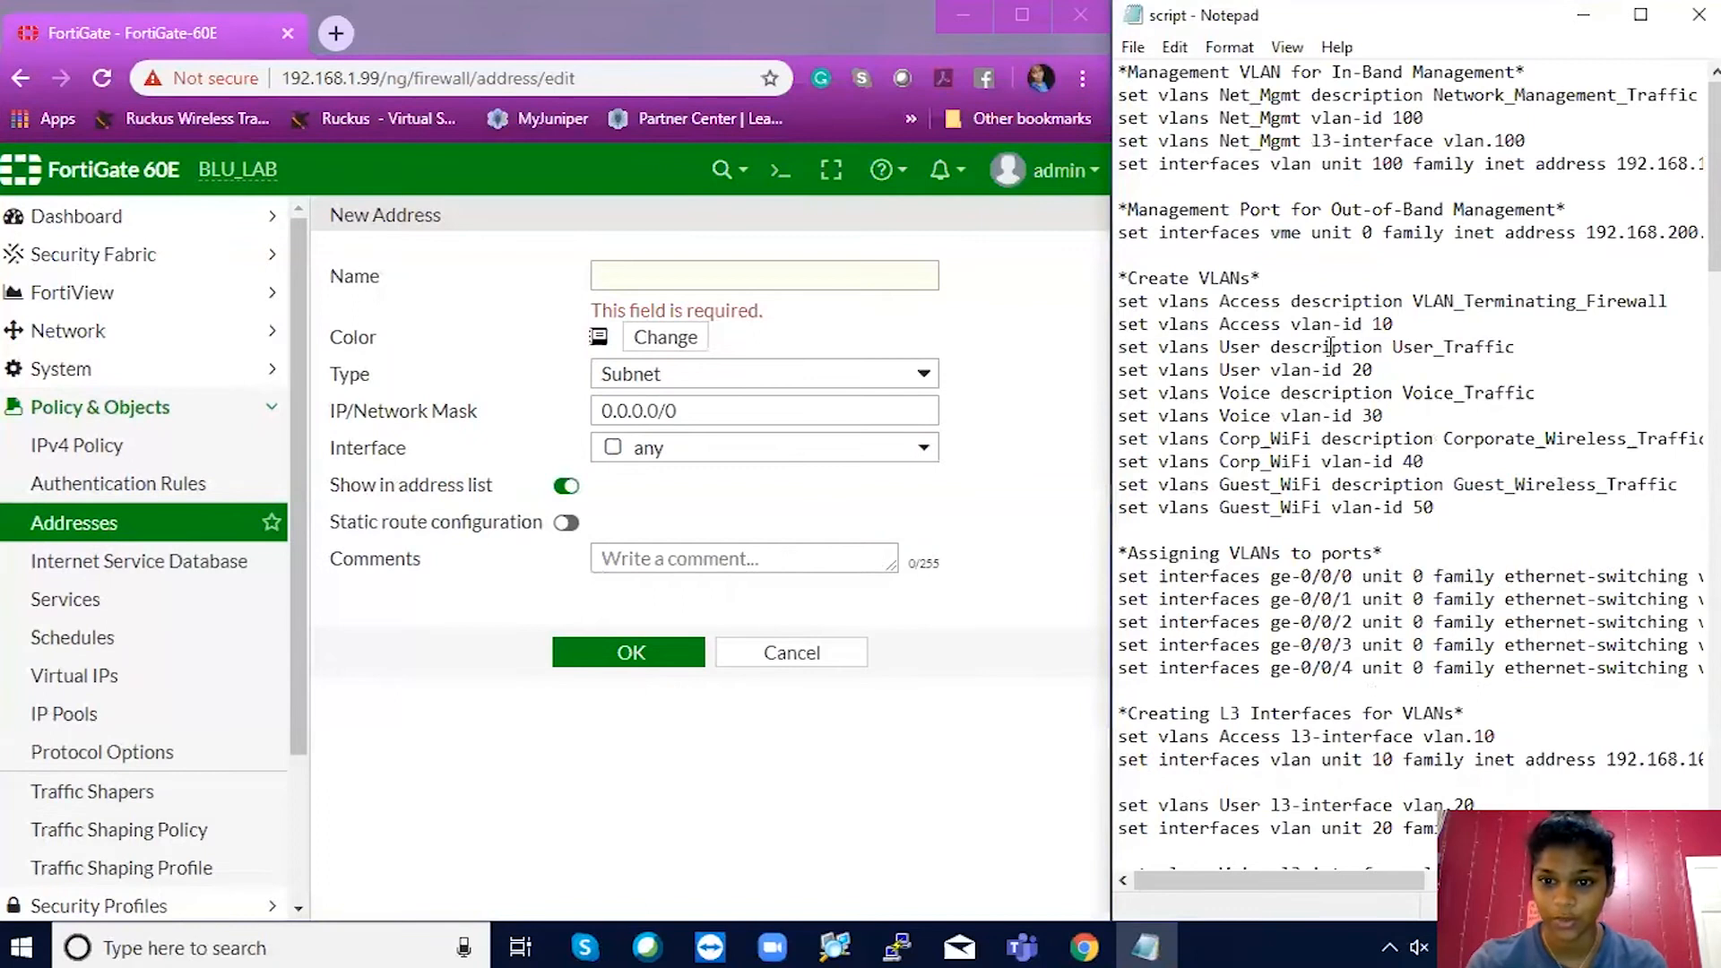
Create the subnet address User with IP/network mask 192.168.20.0/24 and static route configuration enabled.
click(727, 284)
text(User)
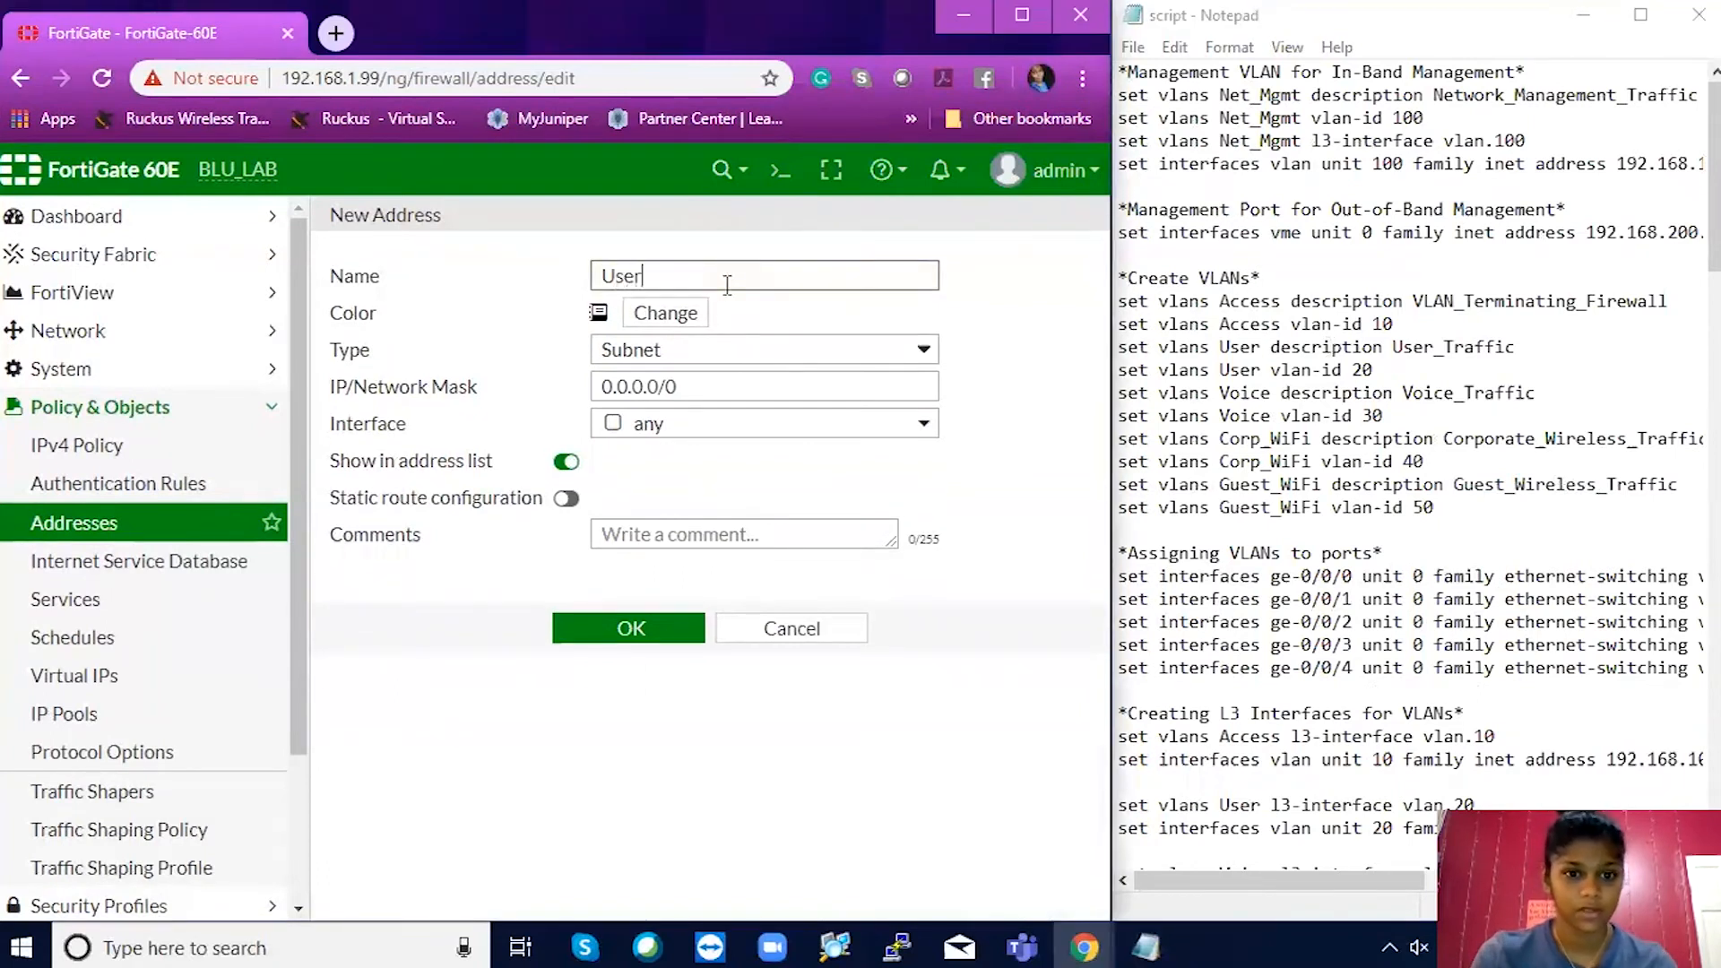
drag(756, 383, 563, 387)
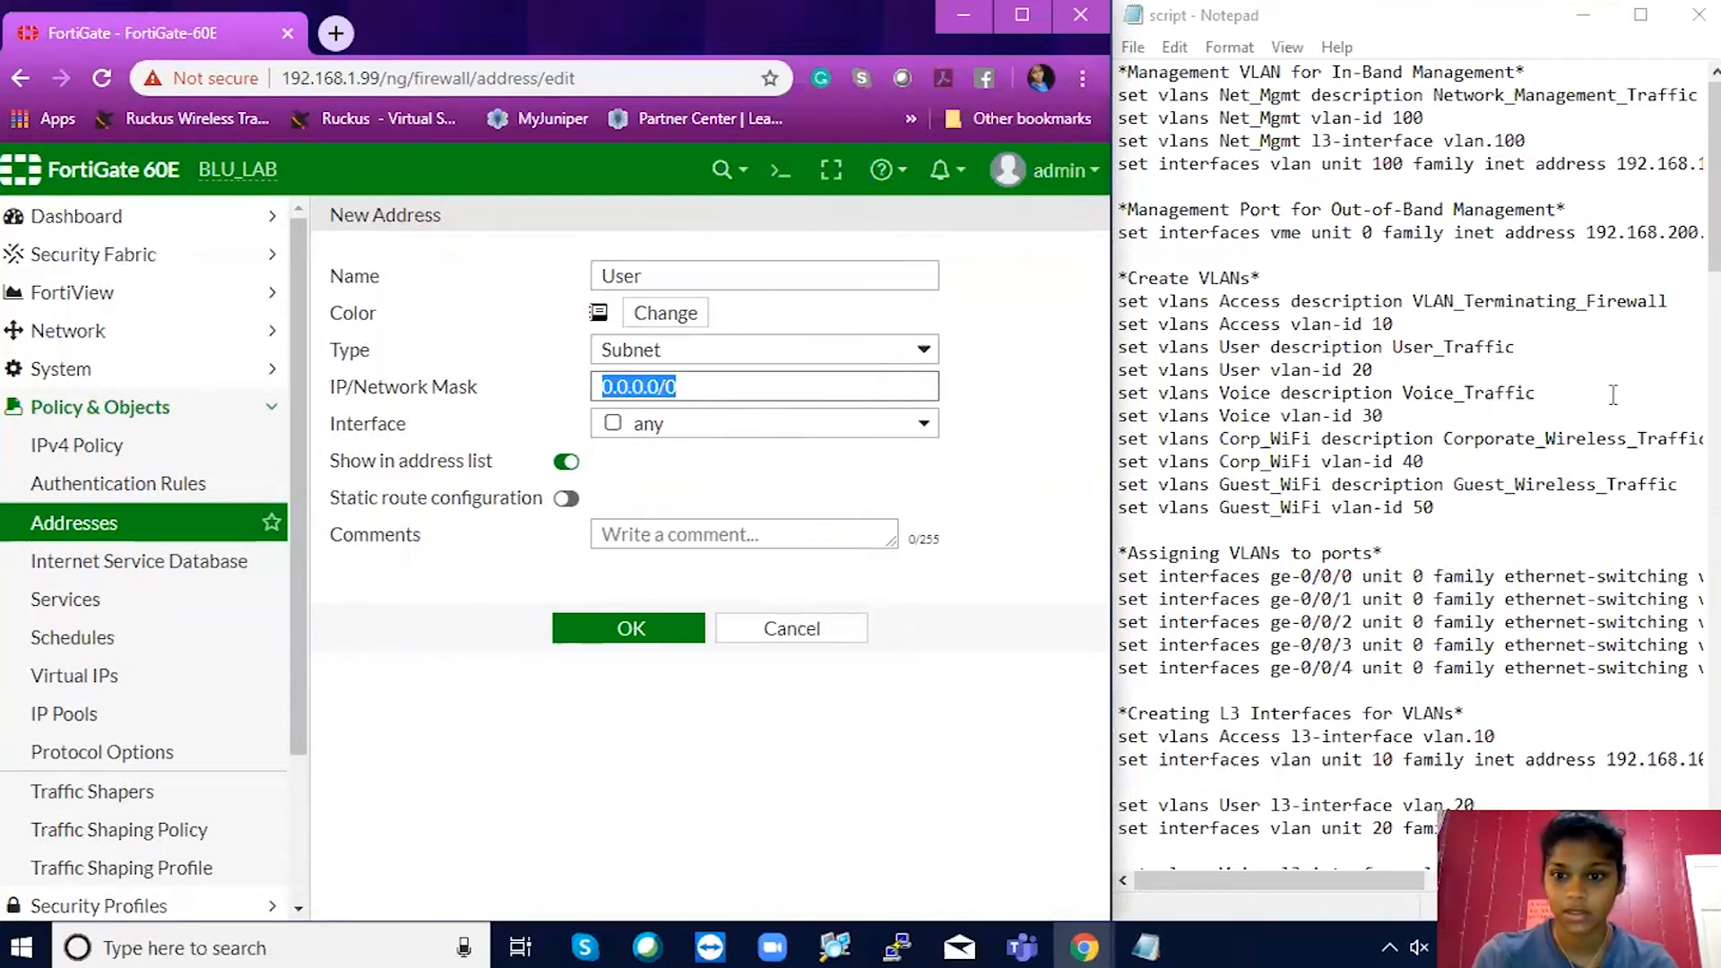
text(192.)
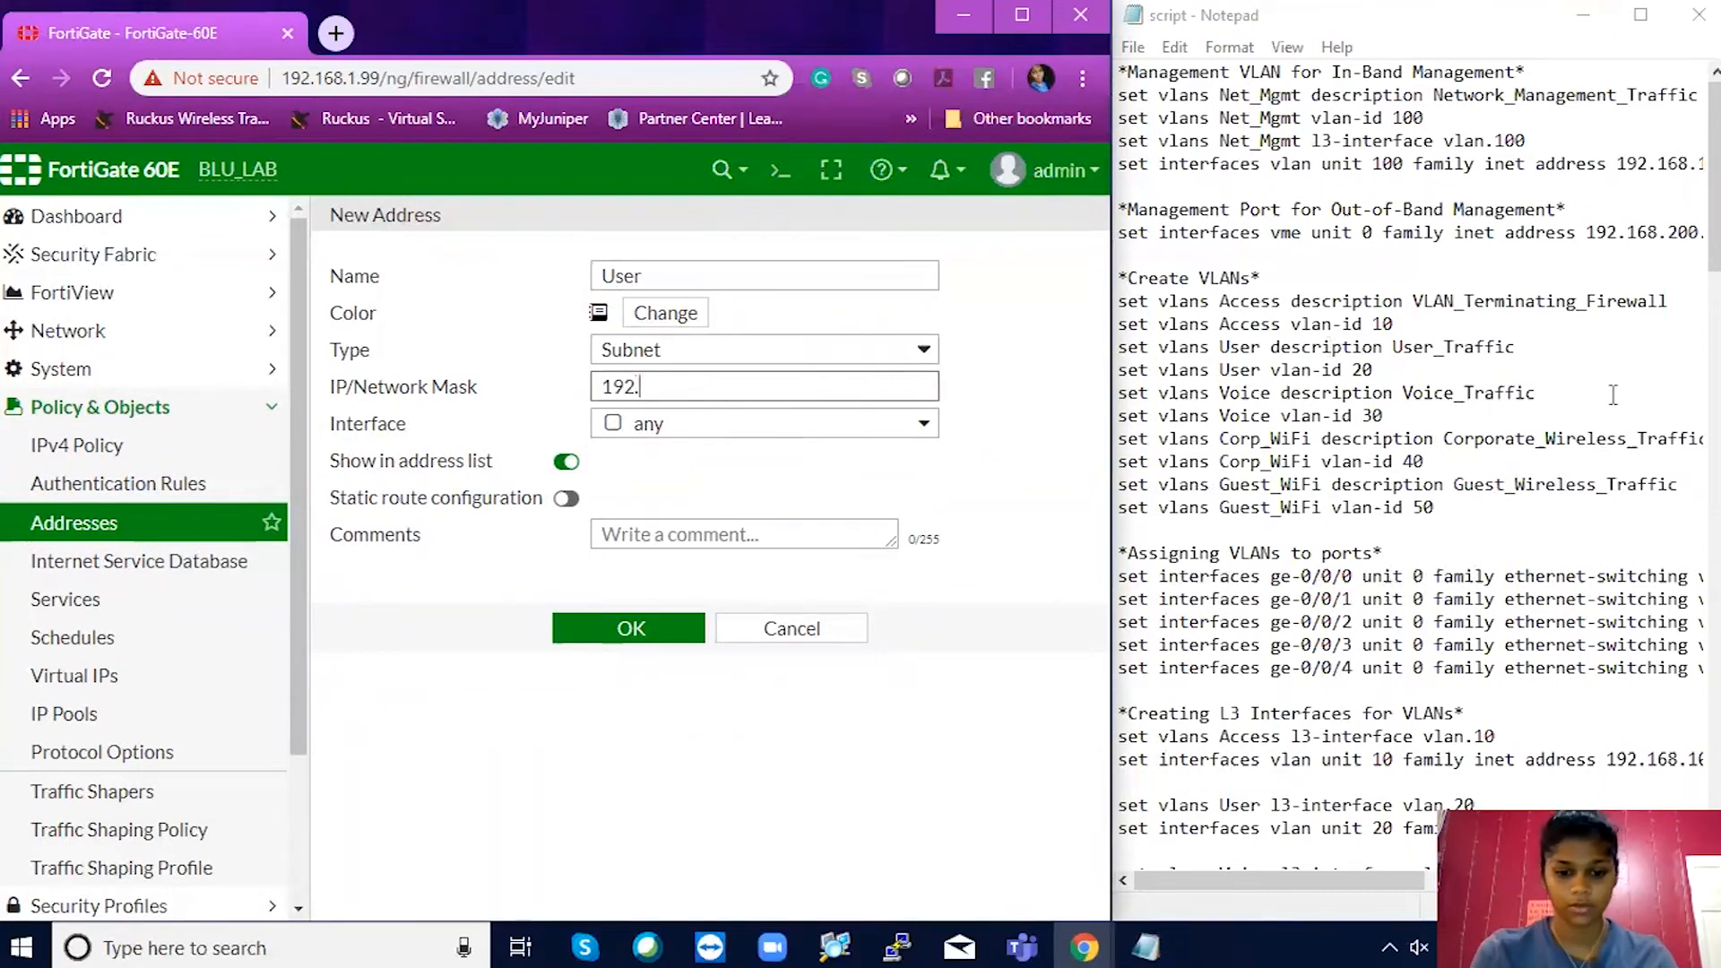
text(168.20.0/24)
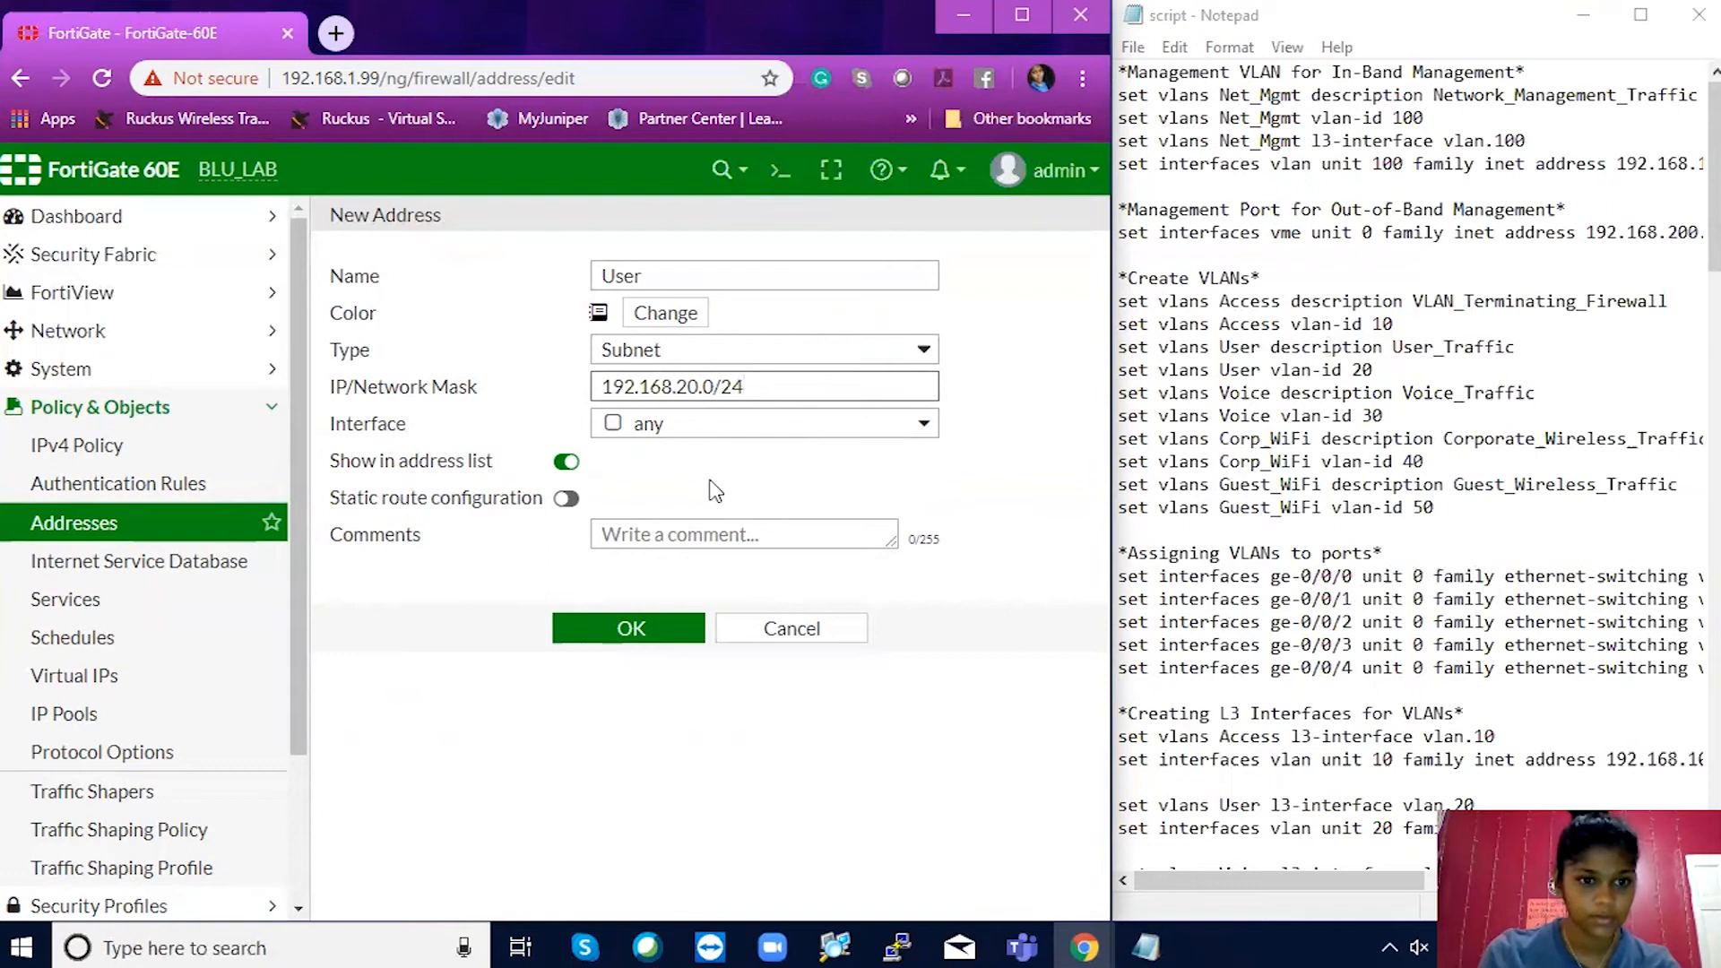
click(566, 498)
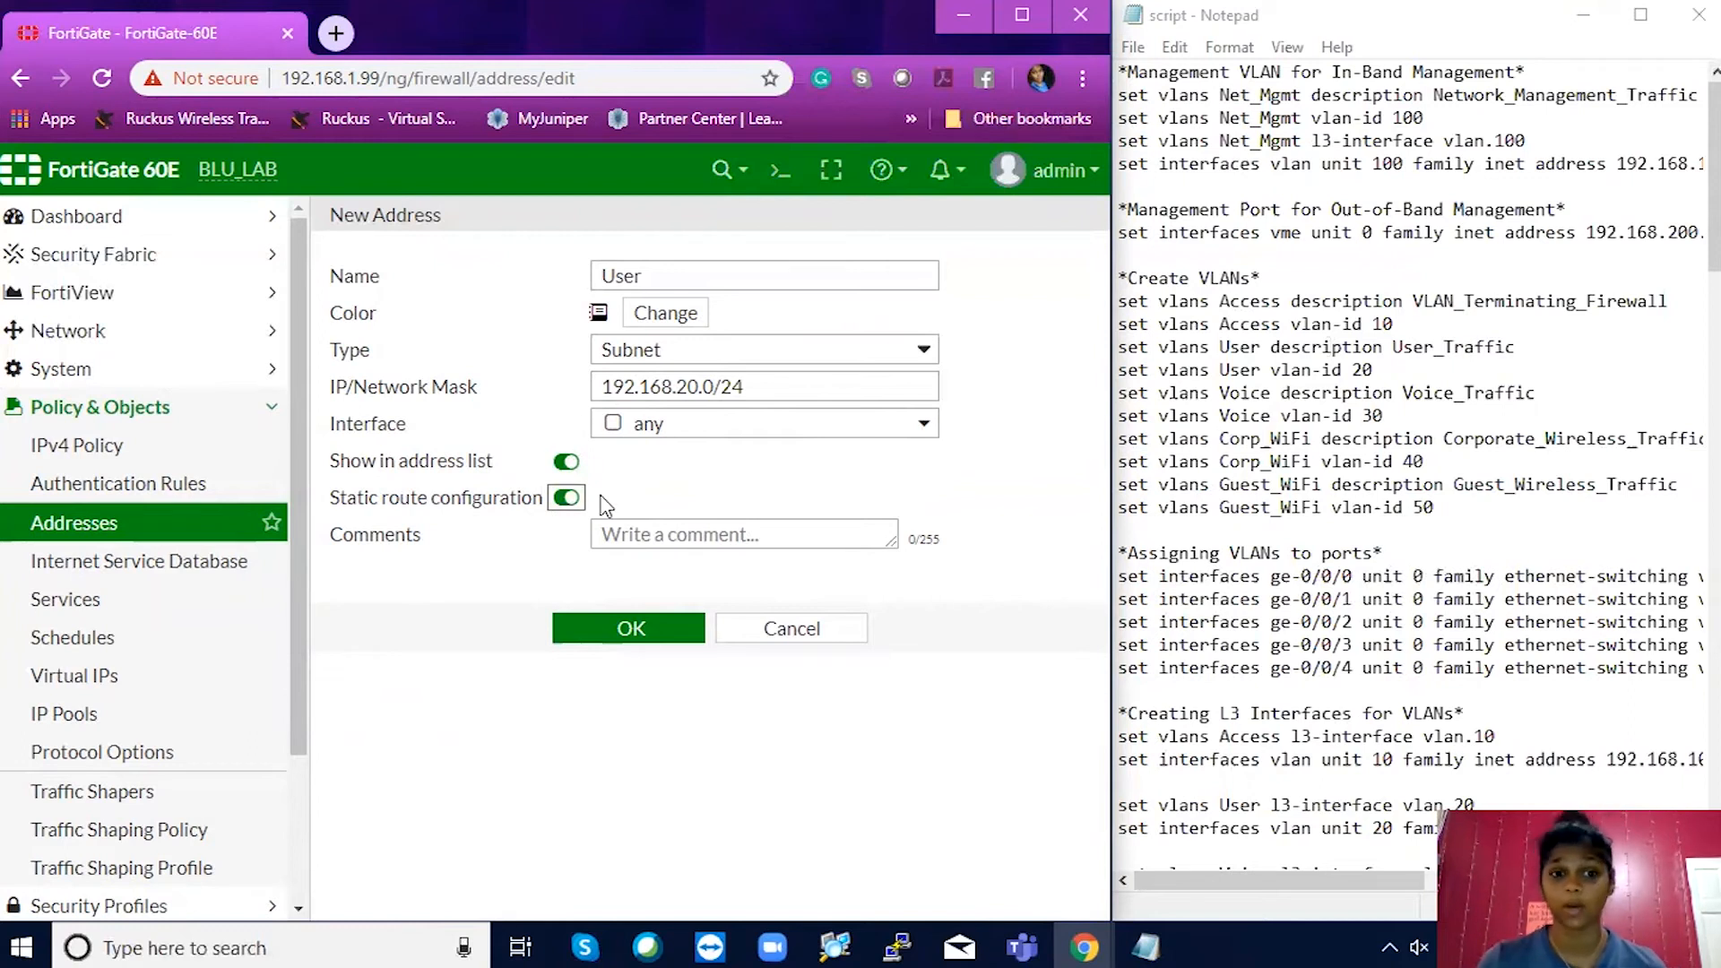
click(651, 631)
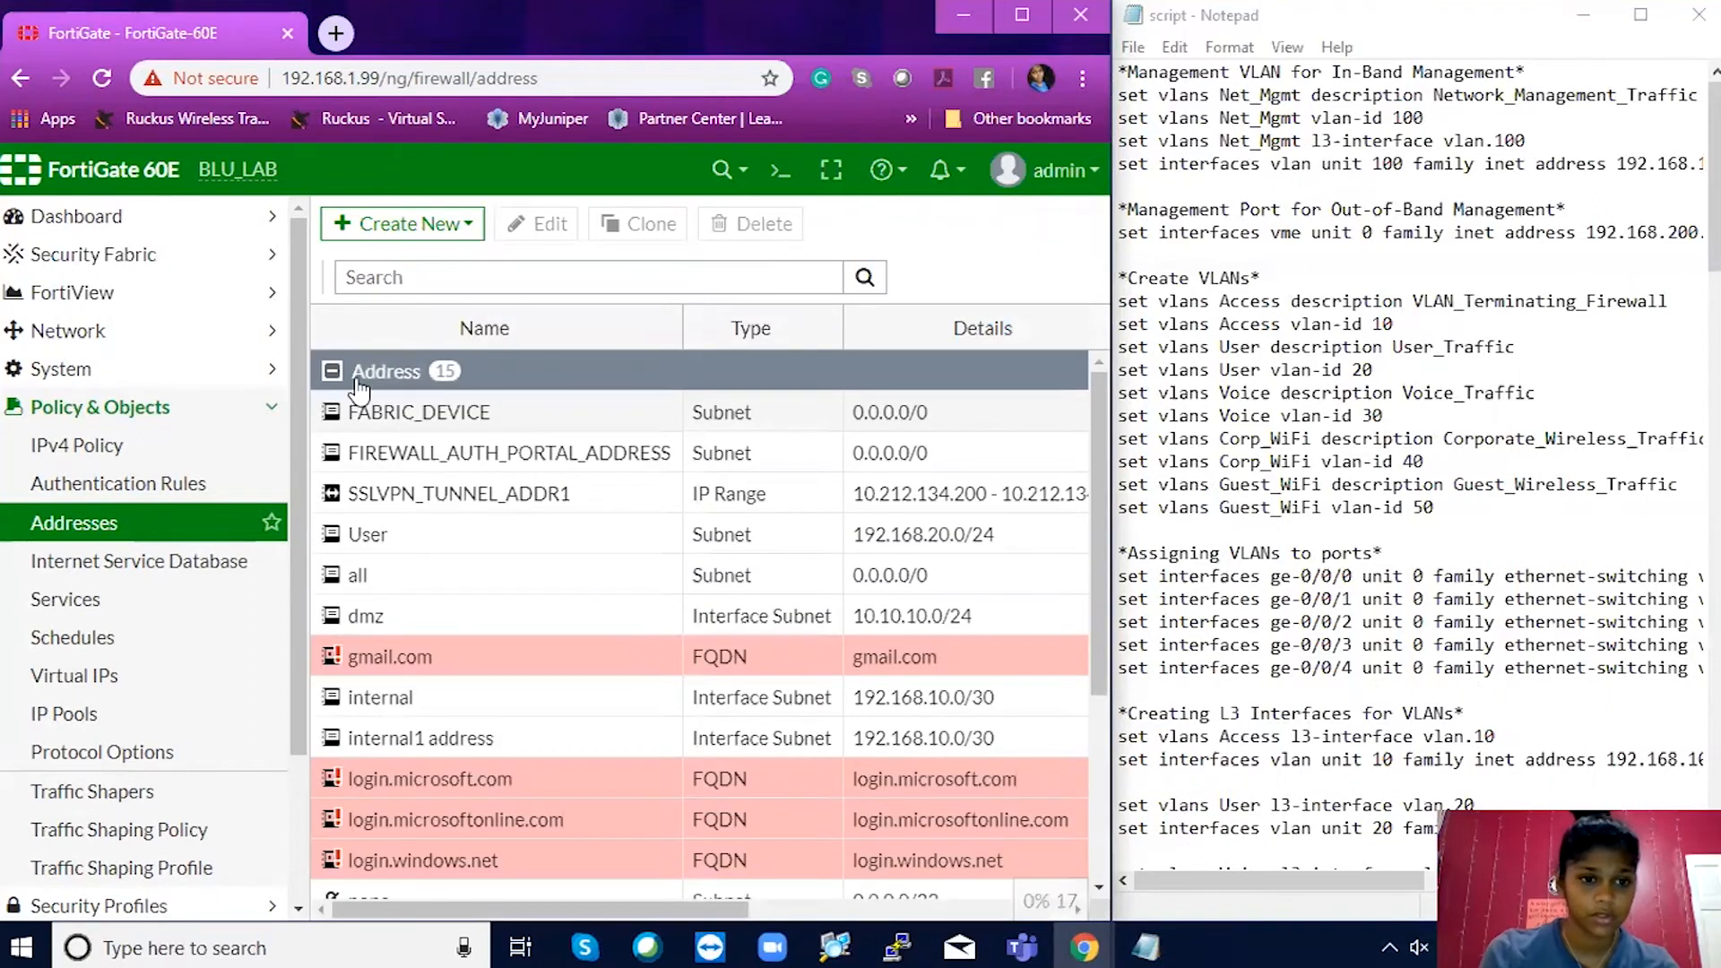
scroll(430, 491, down, 3)
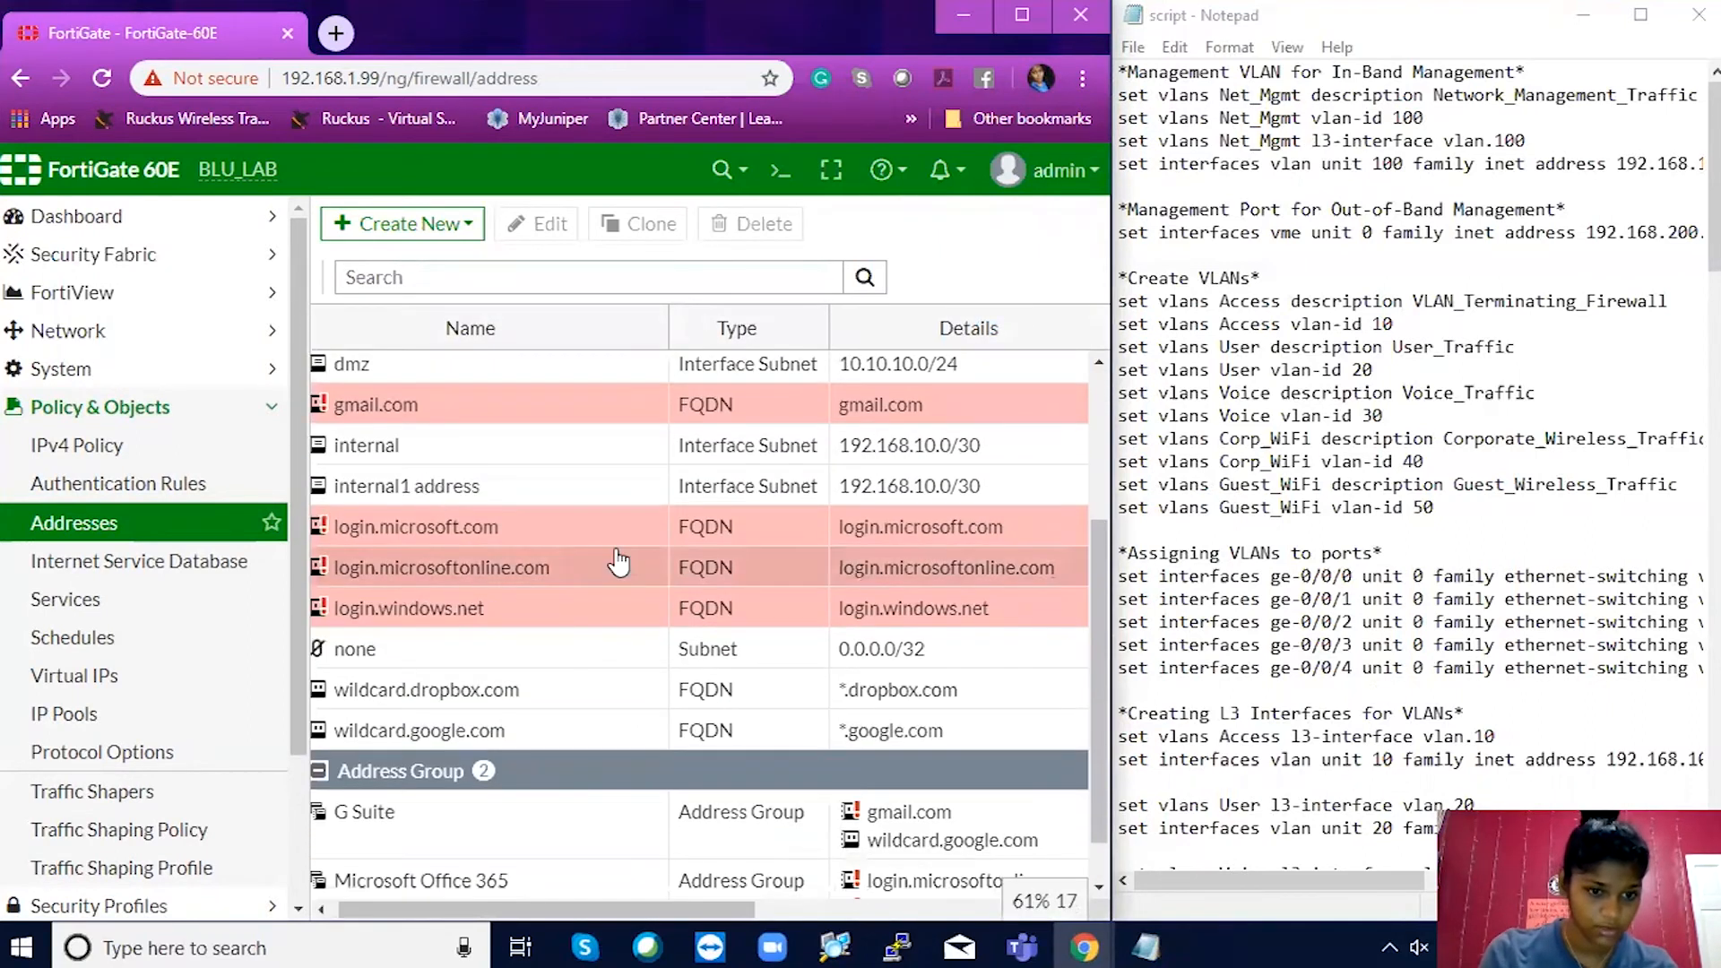
scroll(619, 562, left, 1)
scroll(619, 563, down, 1)
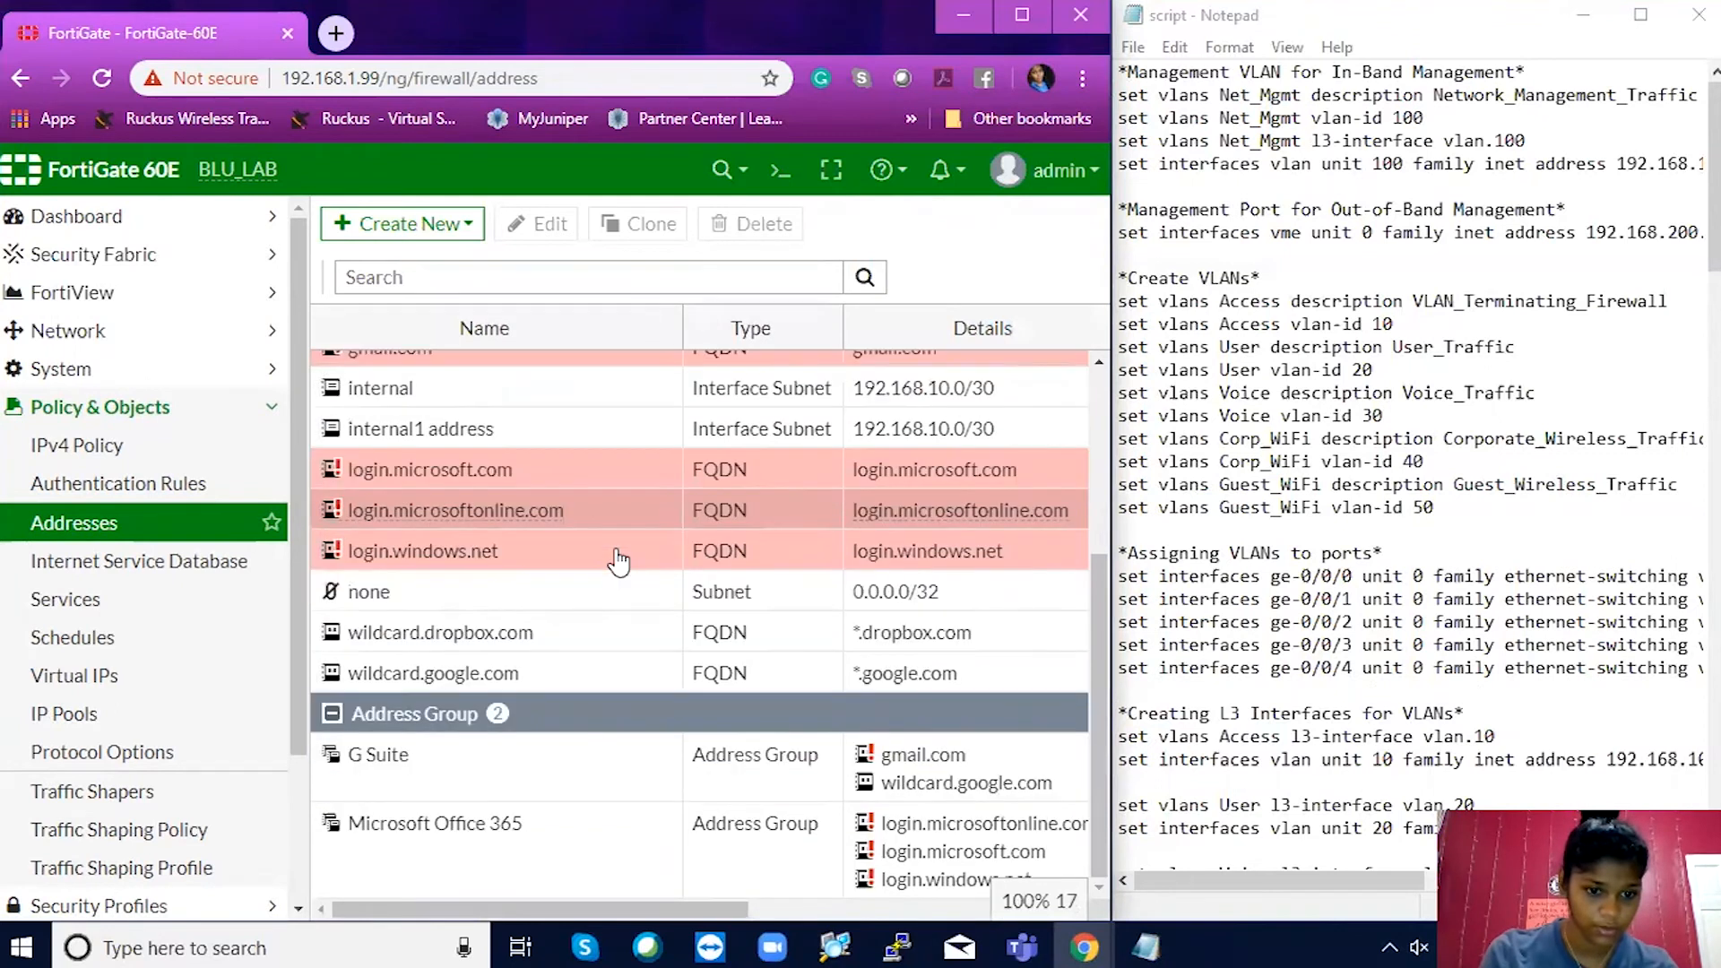
scroll(618, 563, up, 4)
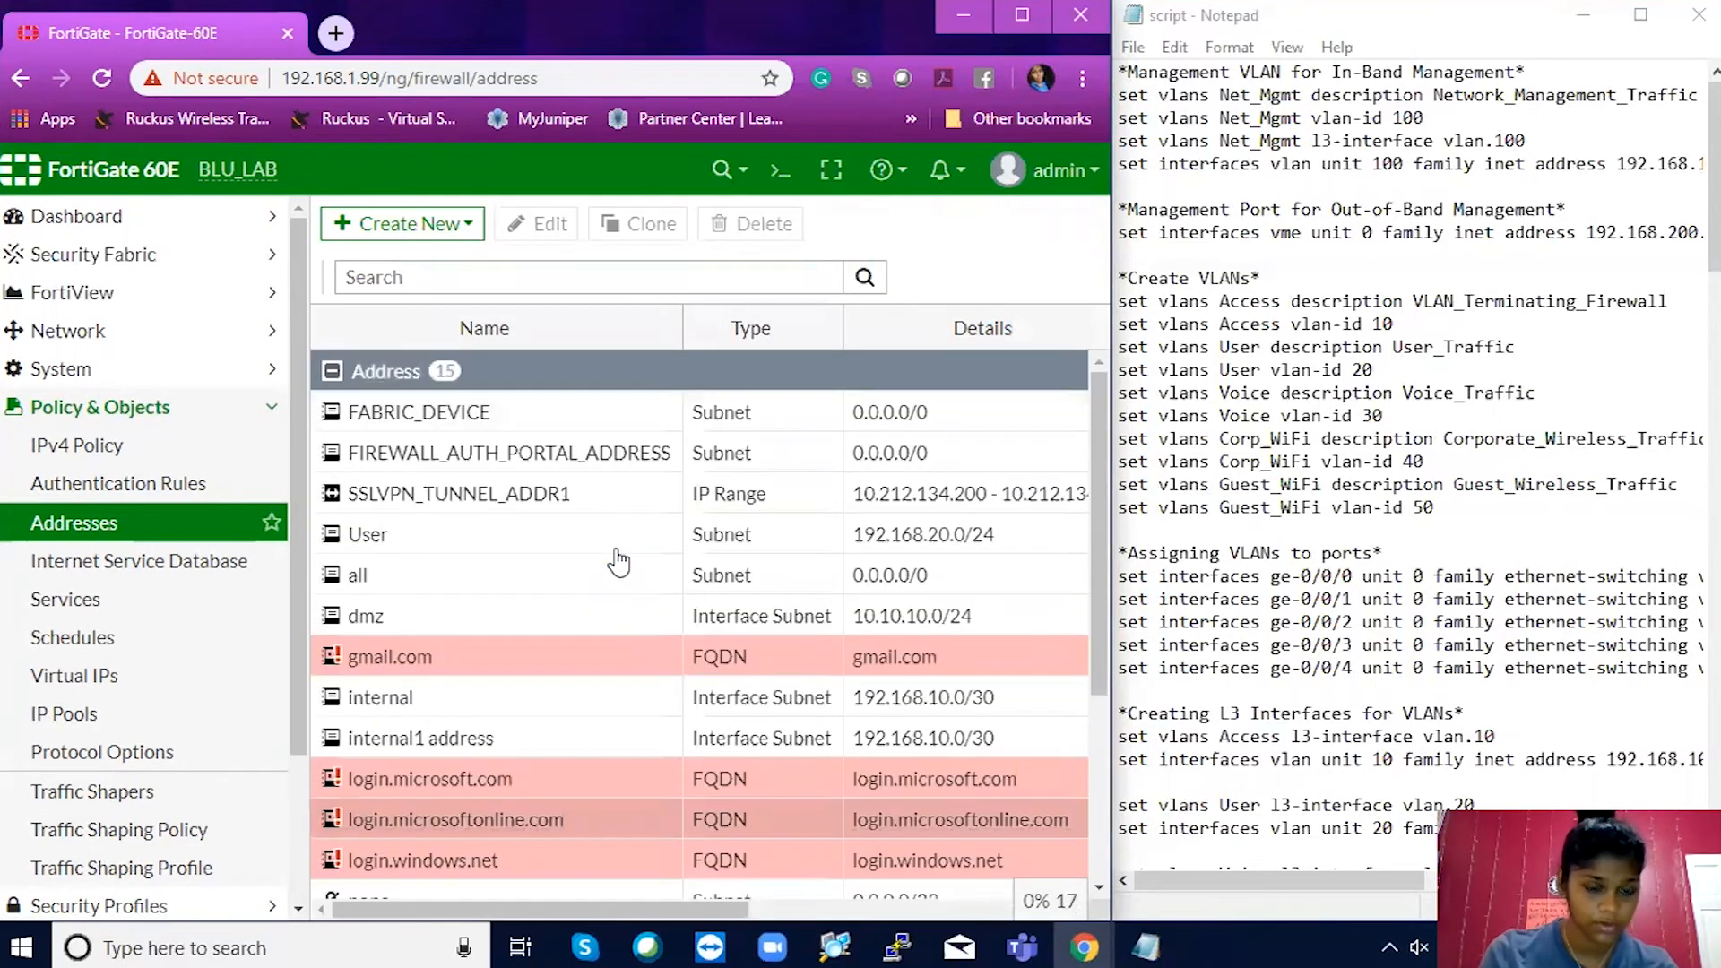
click(488, 535)
Create a subnet address named Voice with IP/network mask 192.168.30.0/24.
click(415, 231)
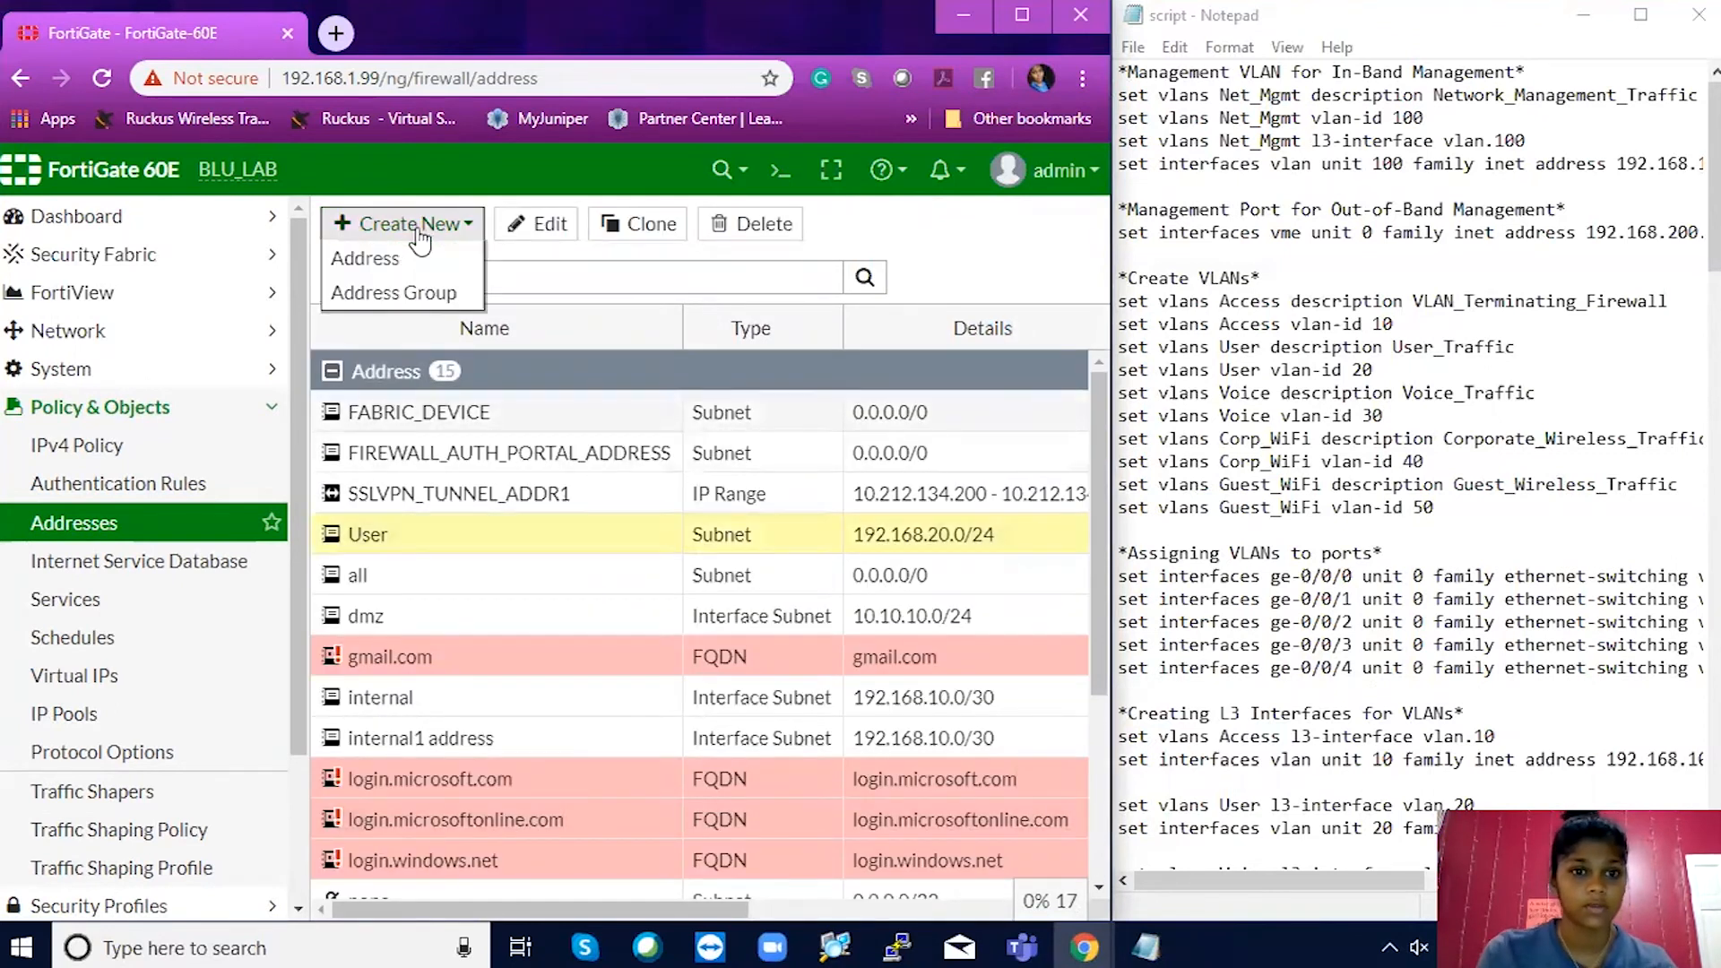
click(427, 261)
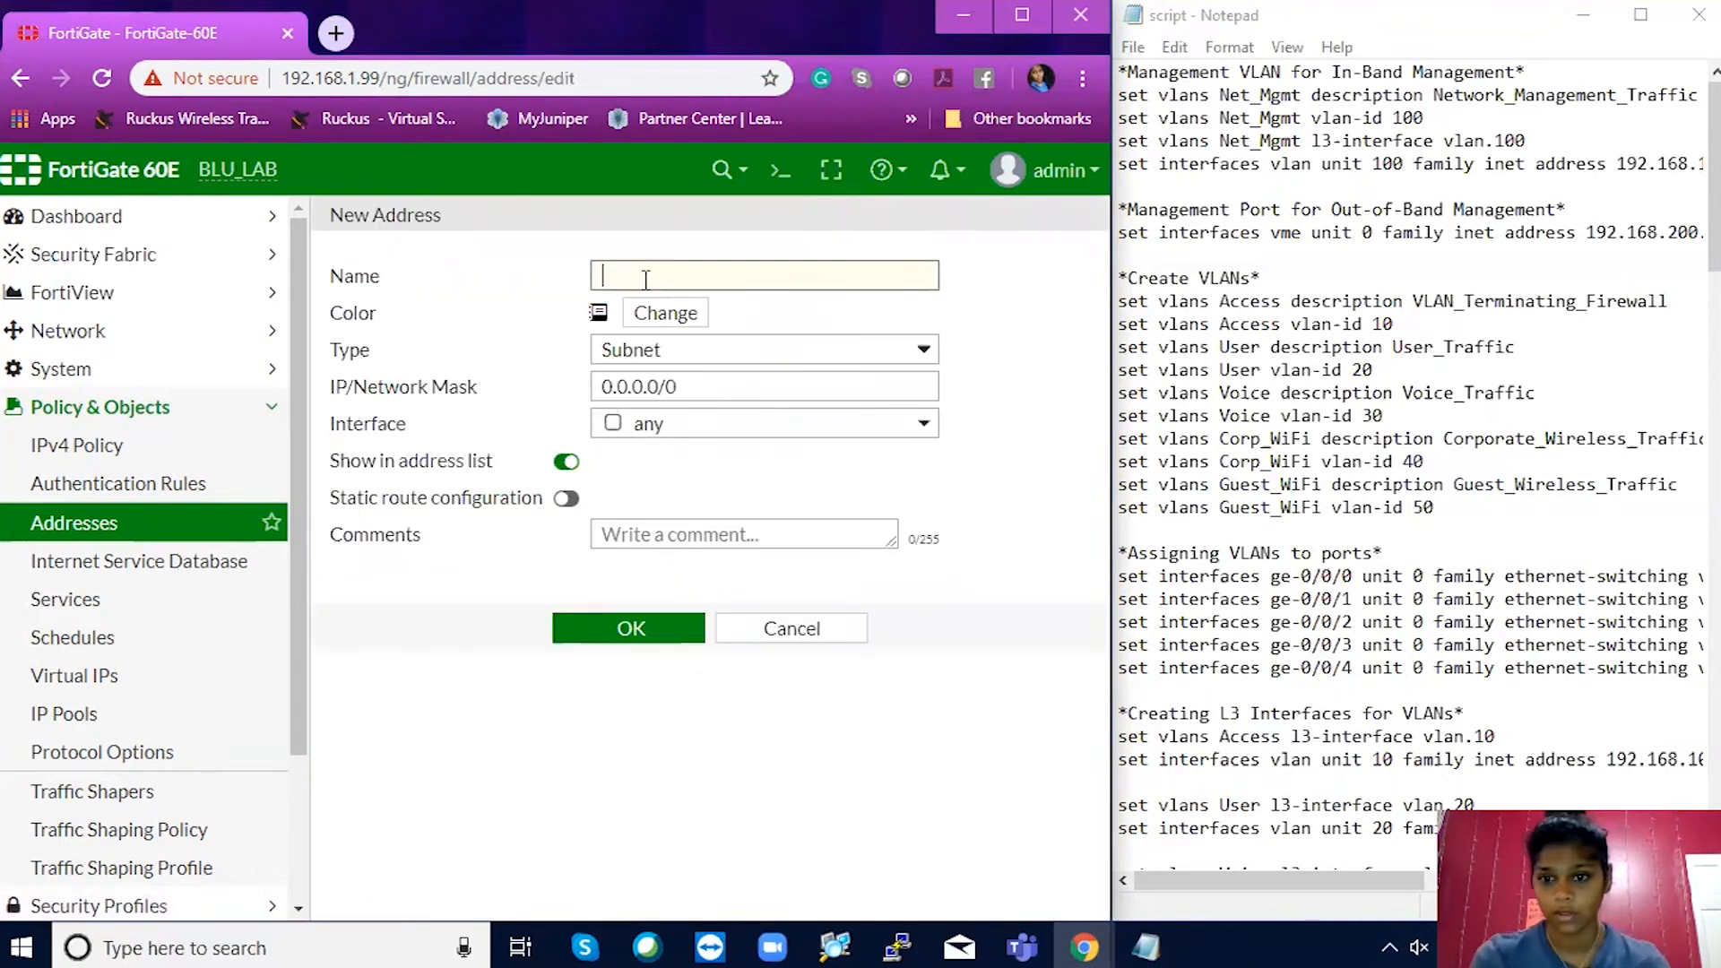
text(Voice)
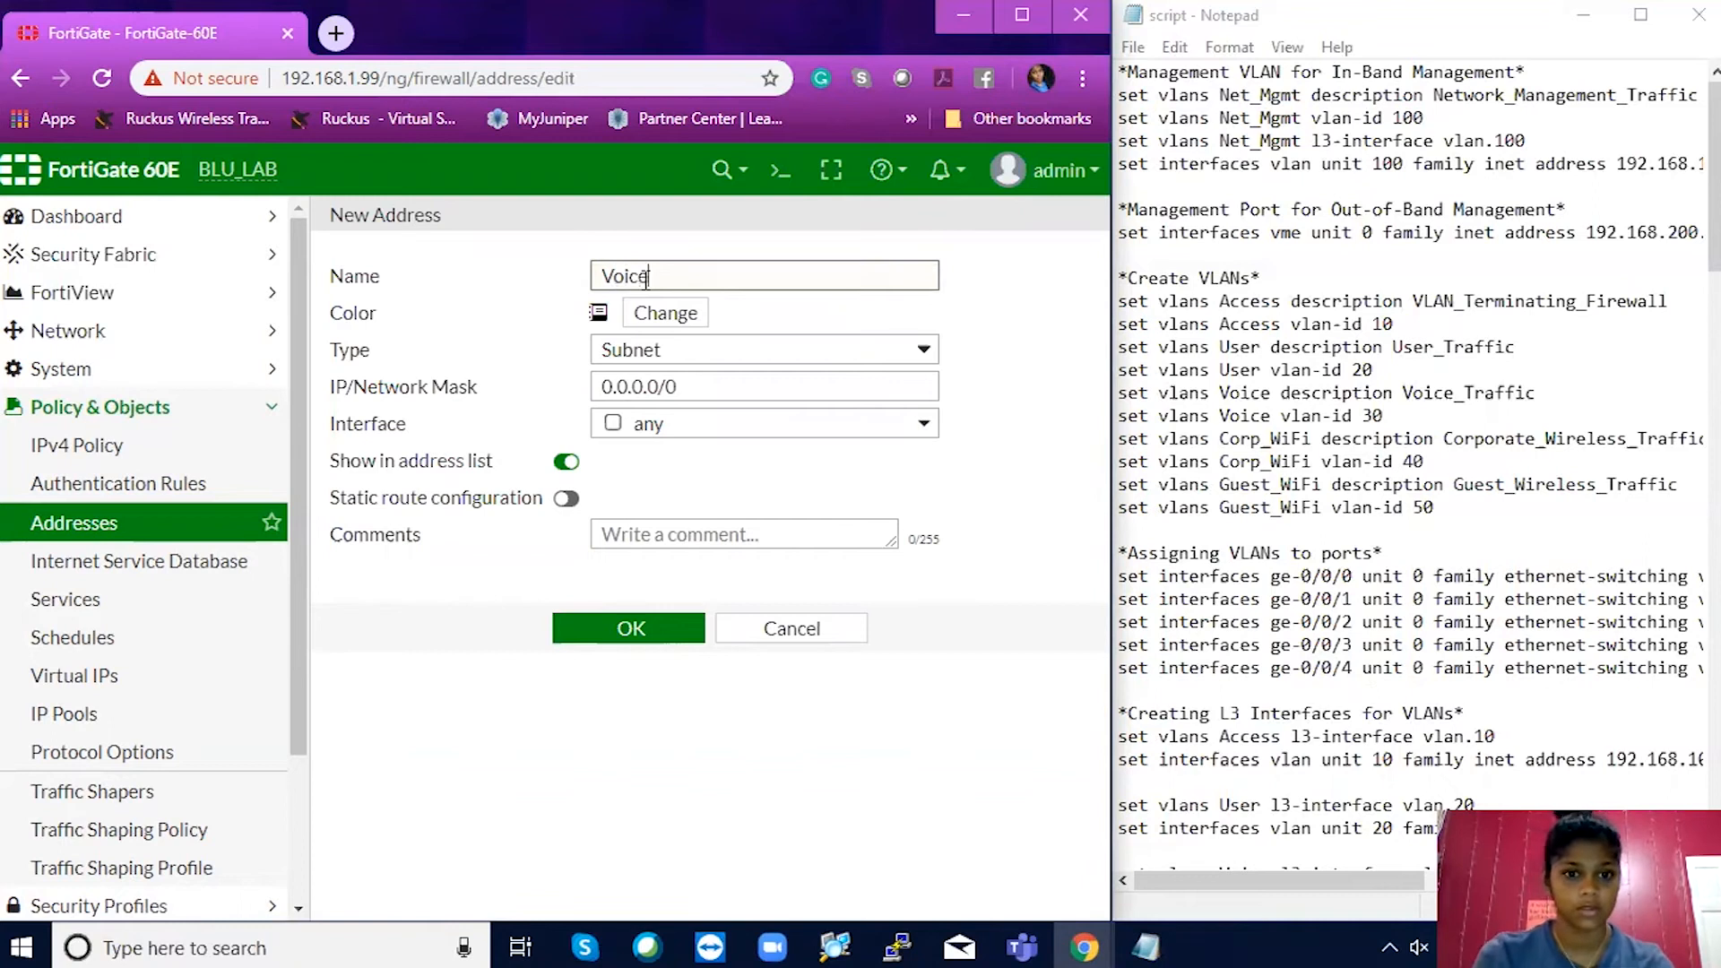
key(Tab)
text(19)
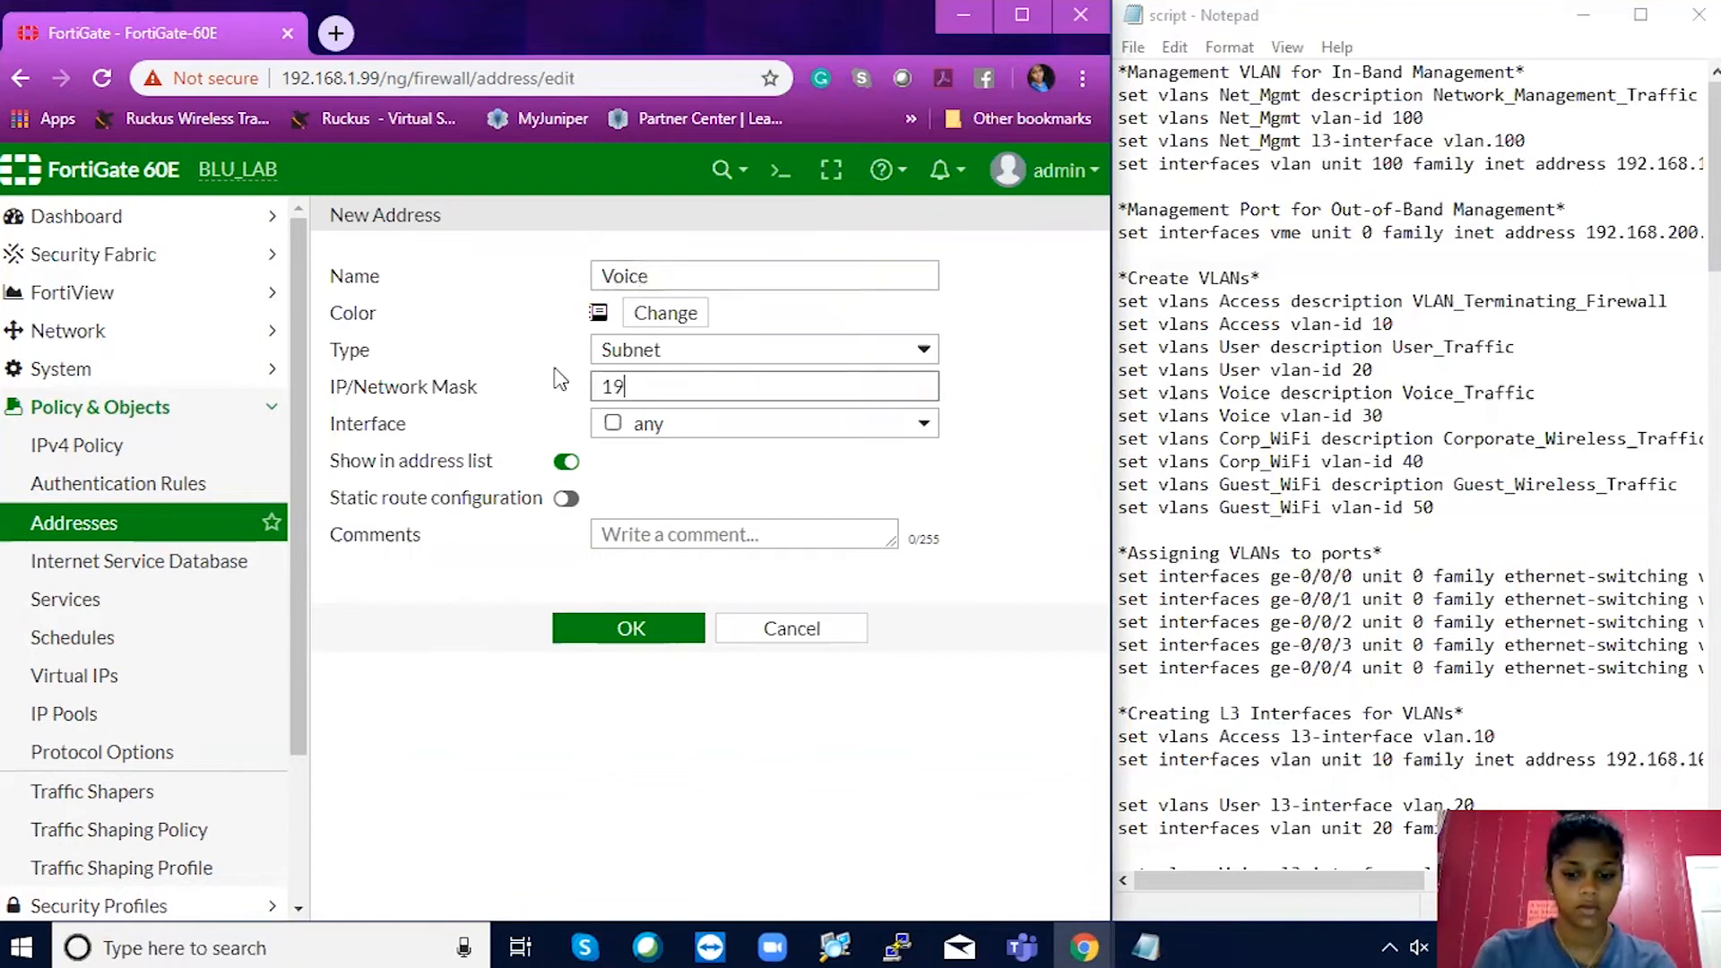
text(2.168.30.)
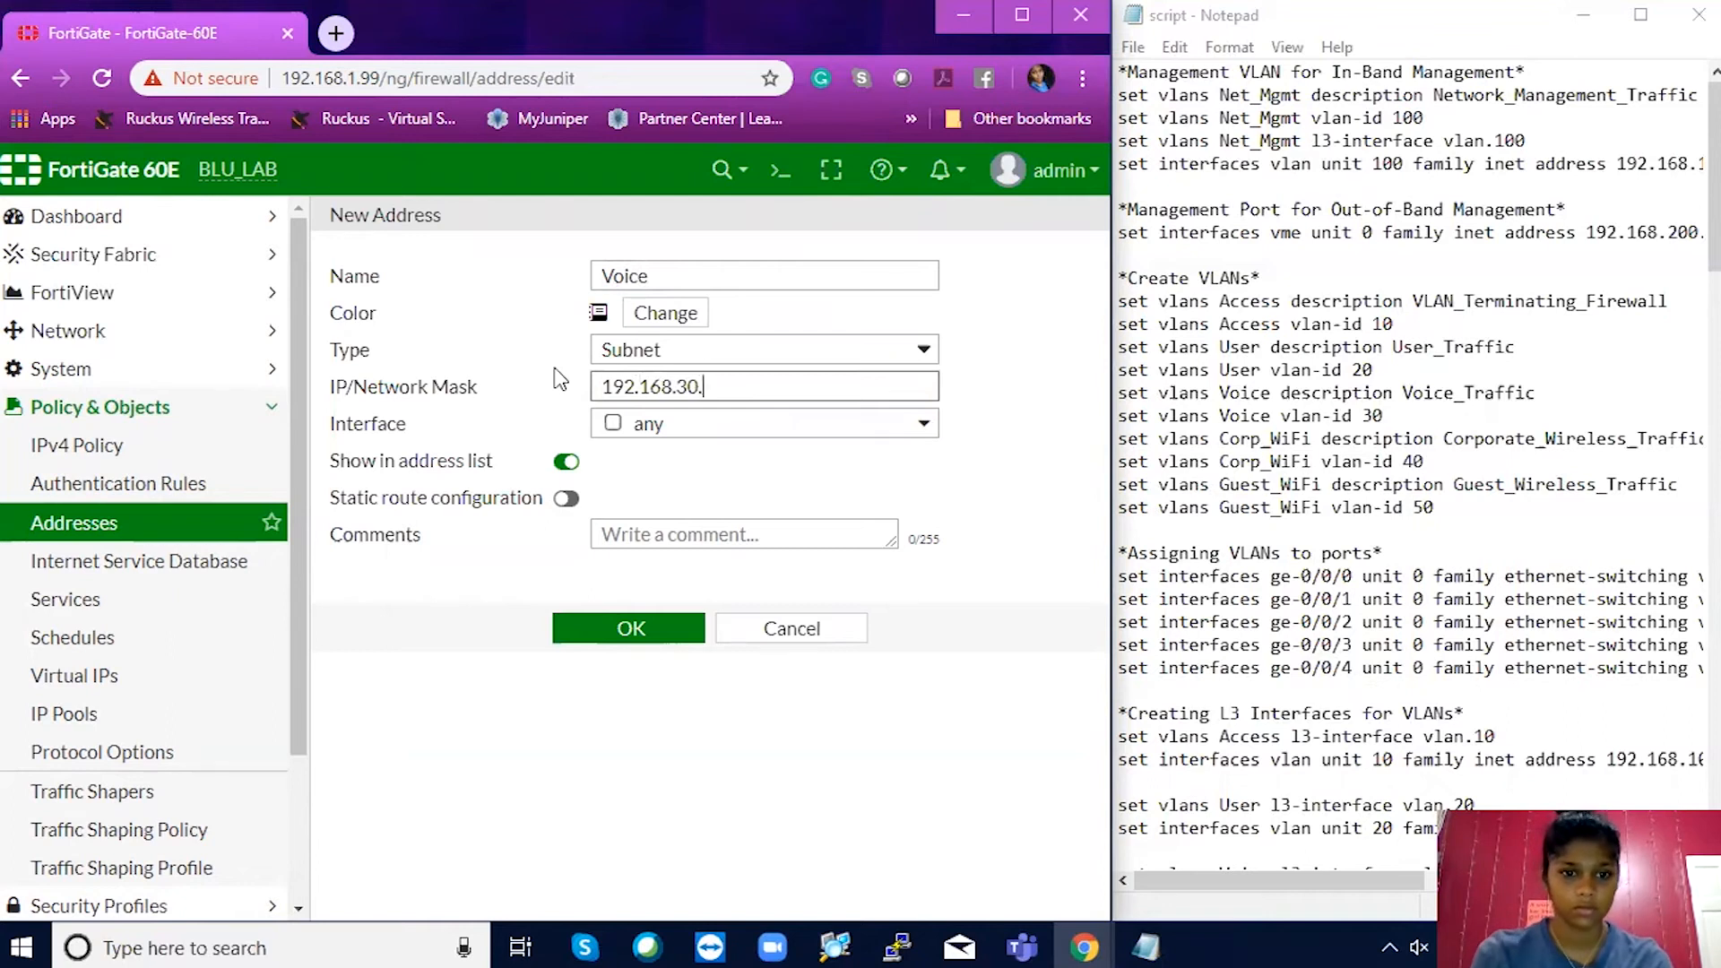
text(0/24)
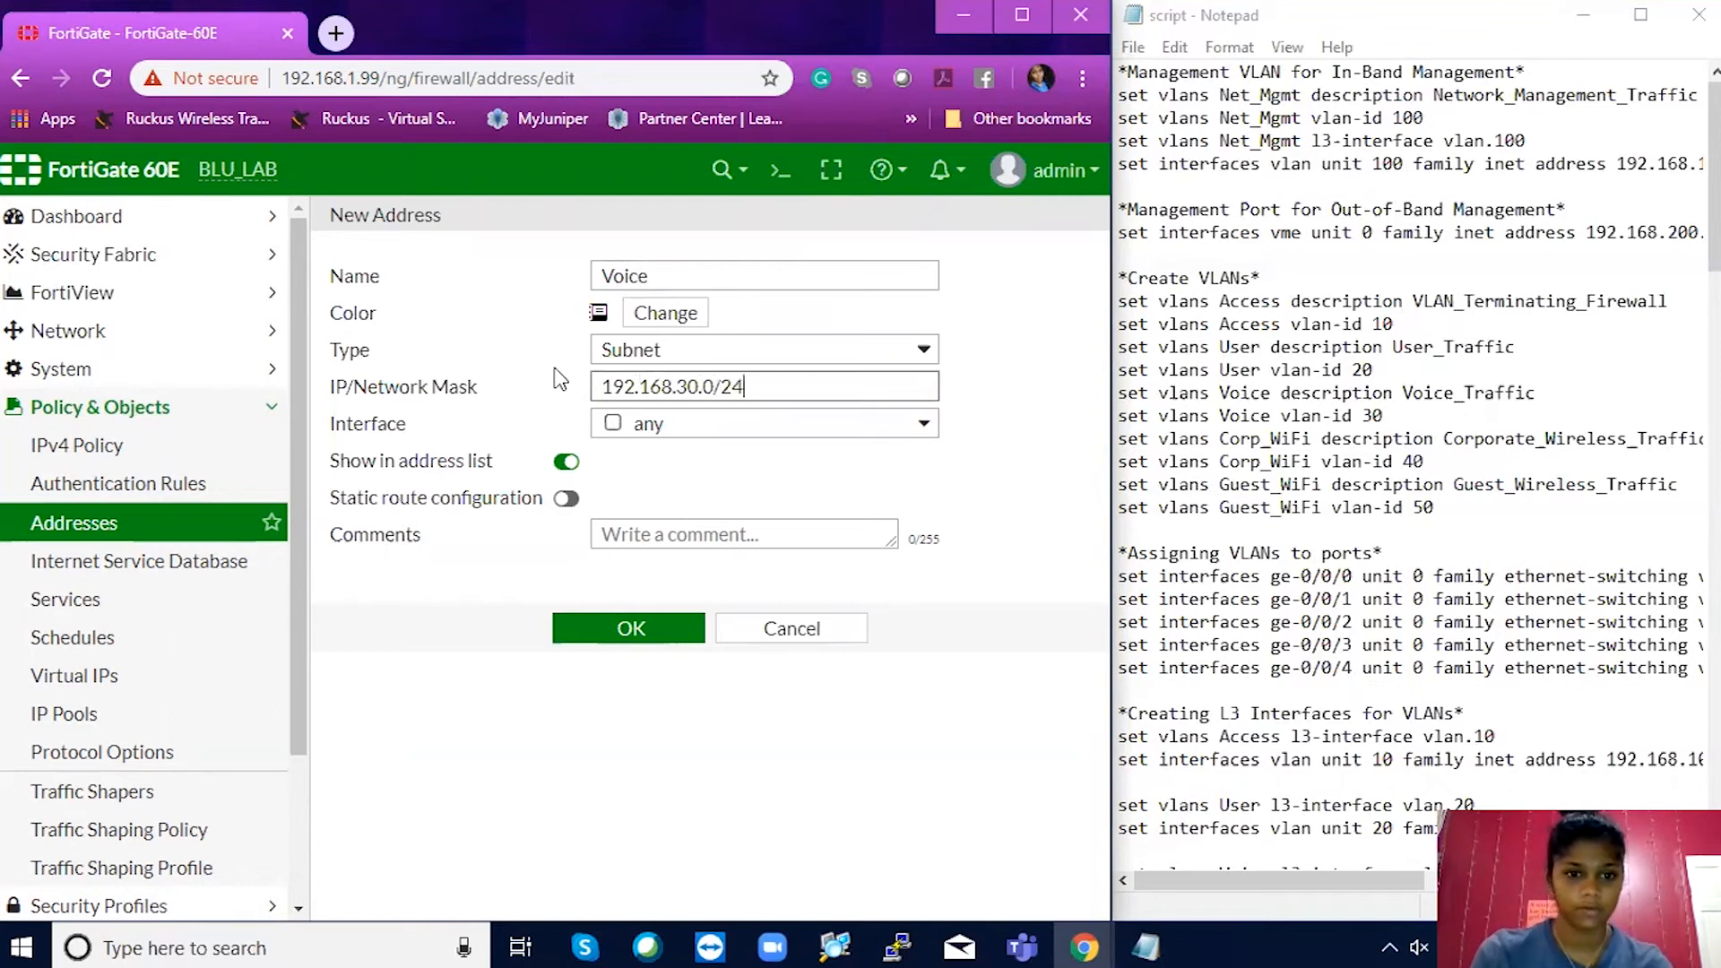
click(627, 628)
Create a subnet address named Corp_WiFi with IP/network mask 192.168.40.0/24.
click(394, 223)
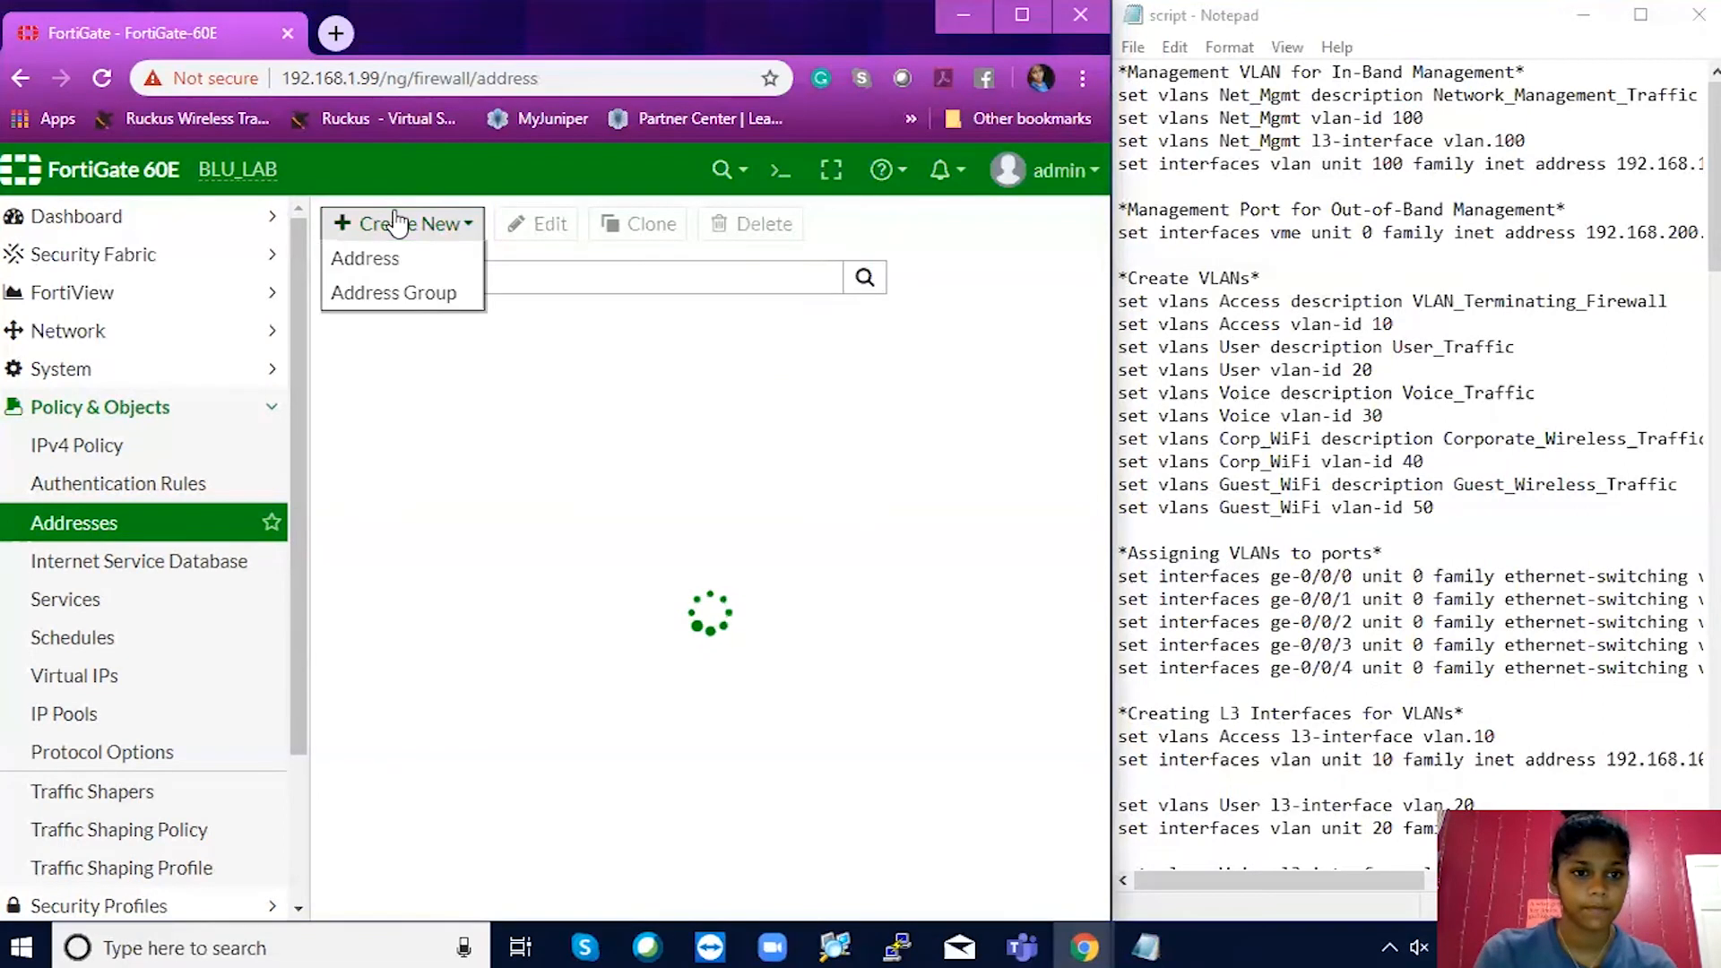
click(365, 258)
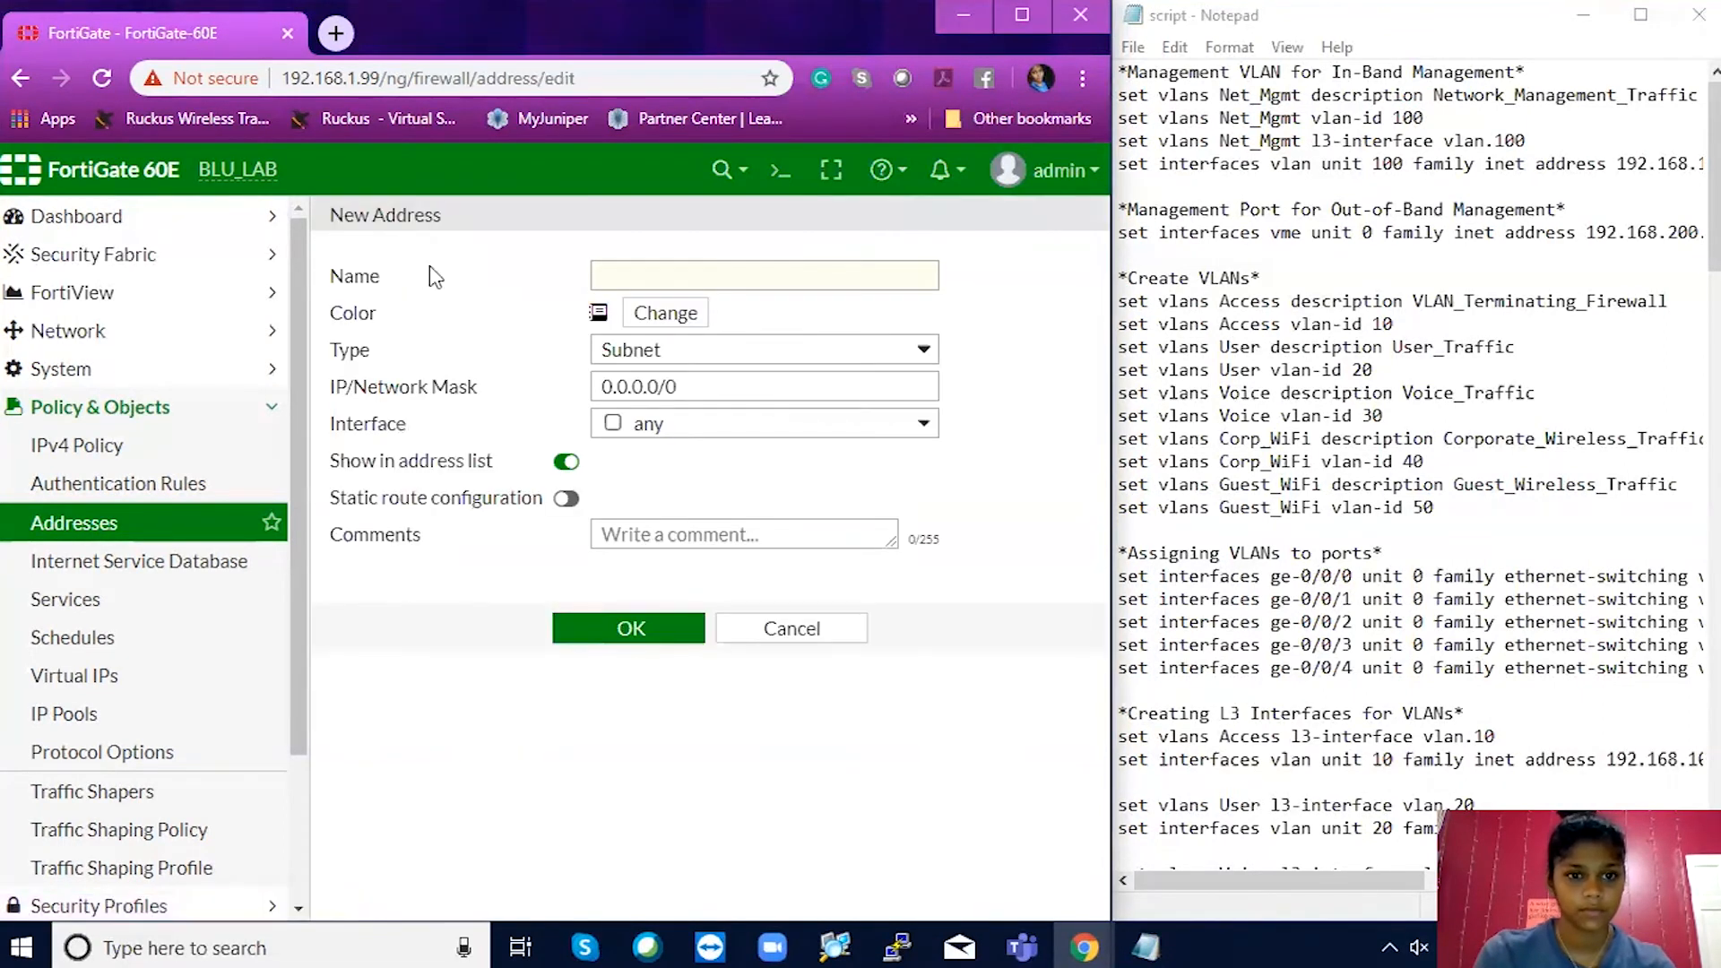
click(705, 271)
text(Corp_WiFi)
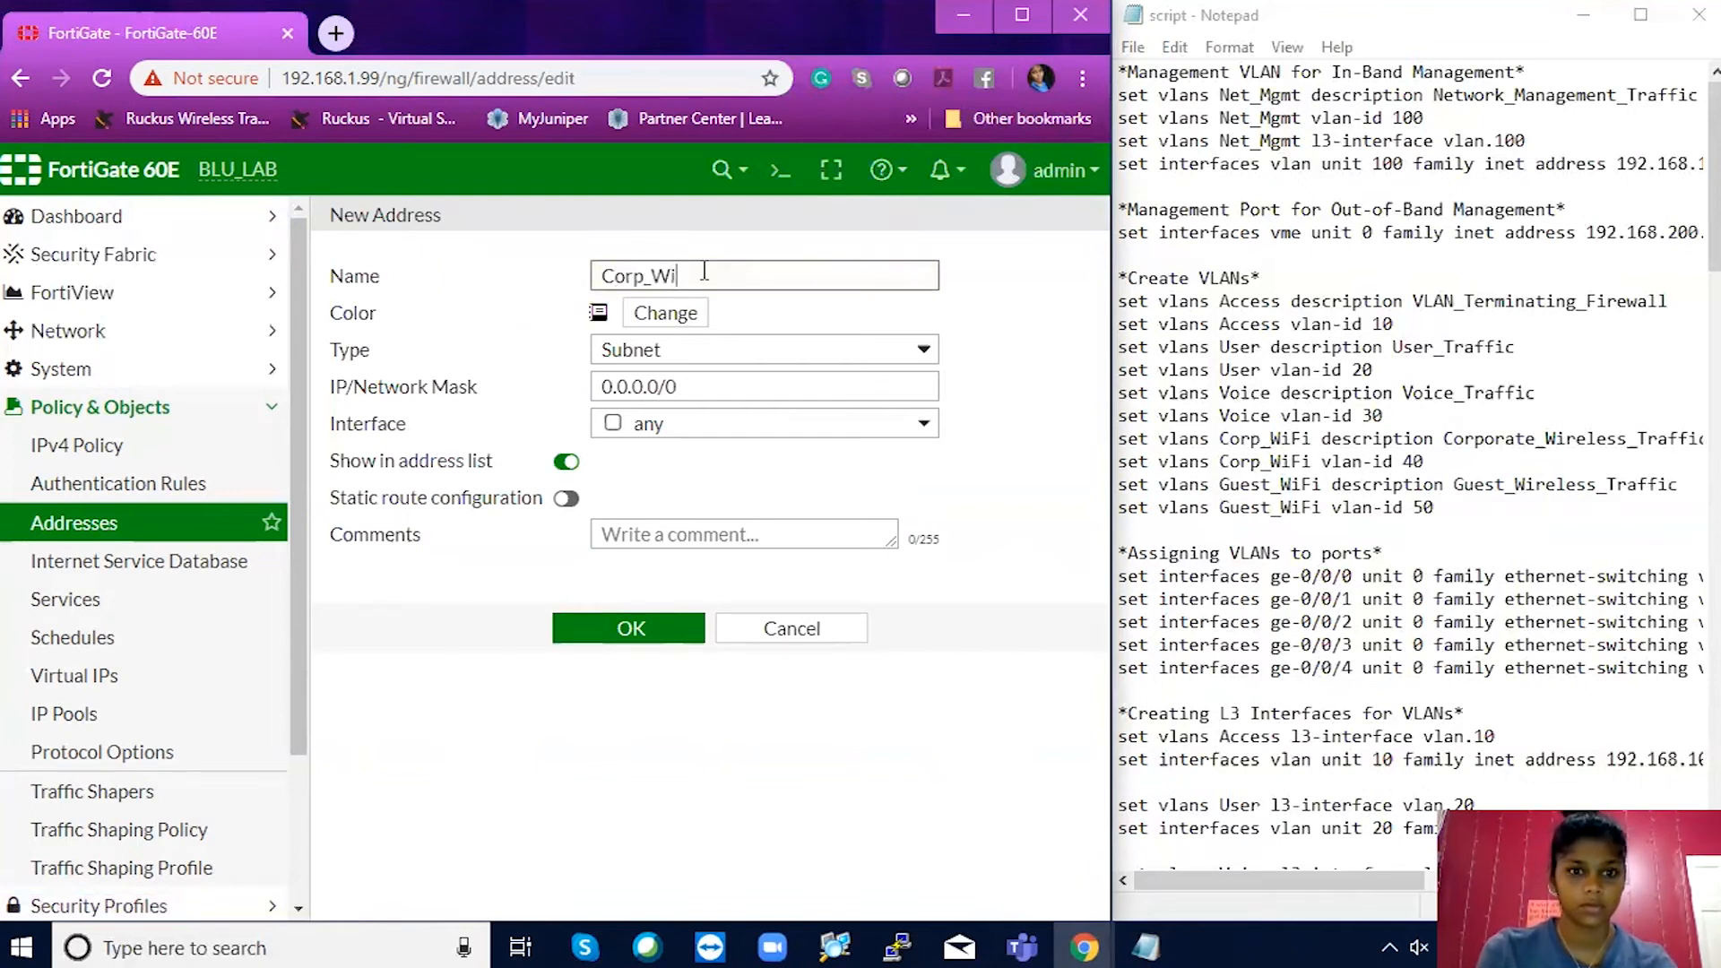
click(710, 383)
key(ctrl+a)
text(192.168.4)
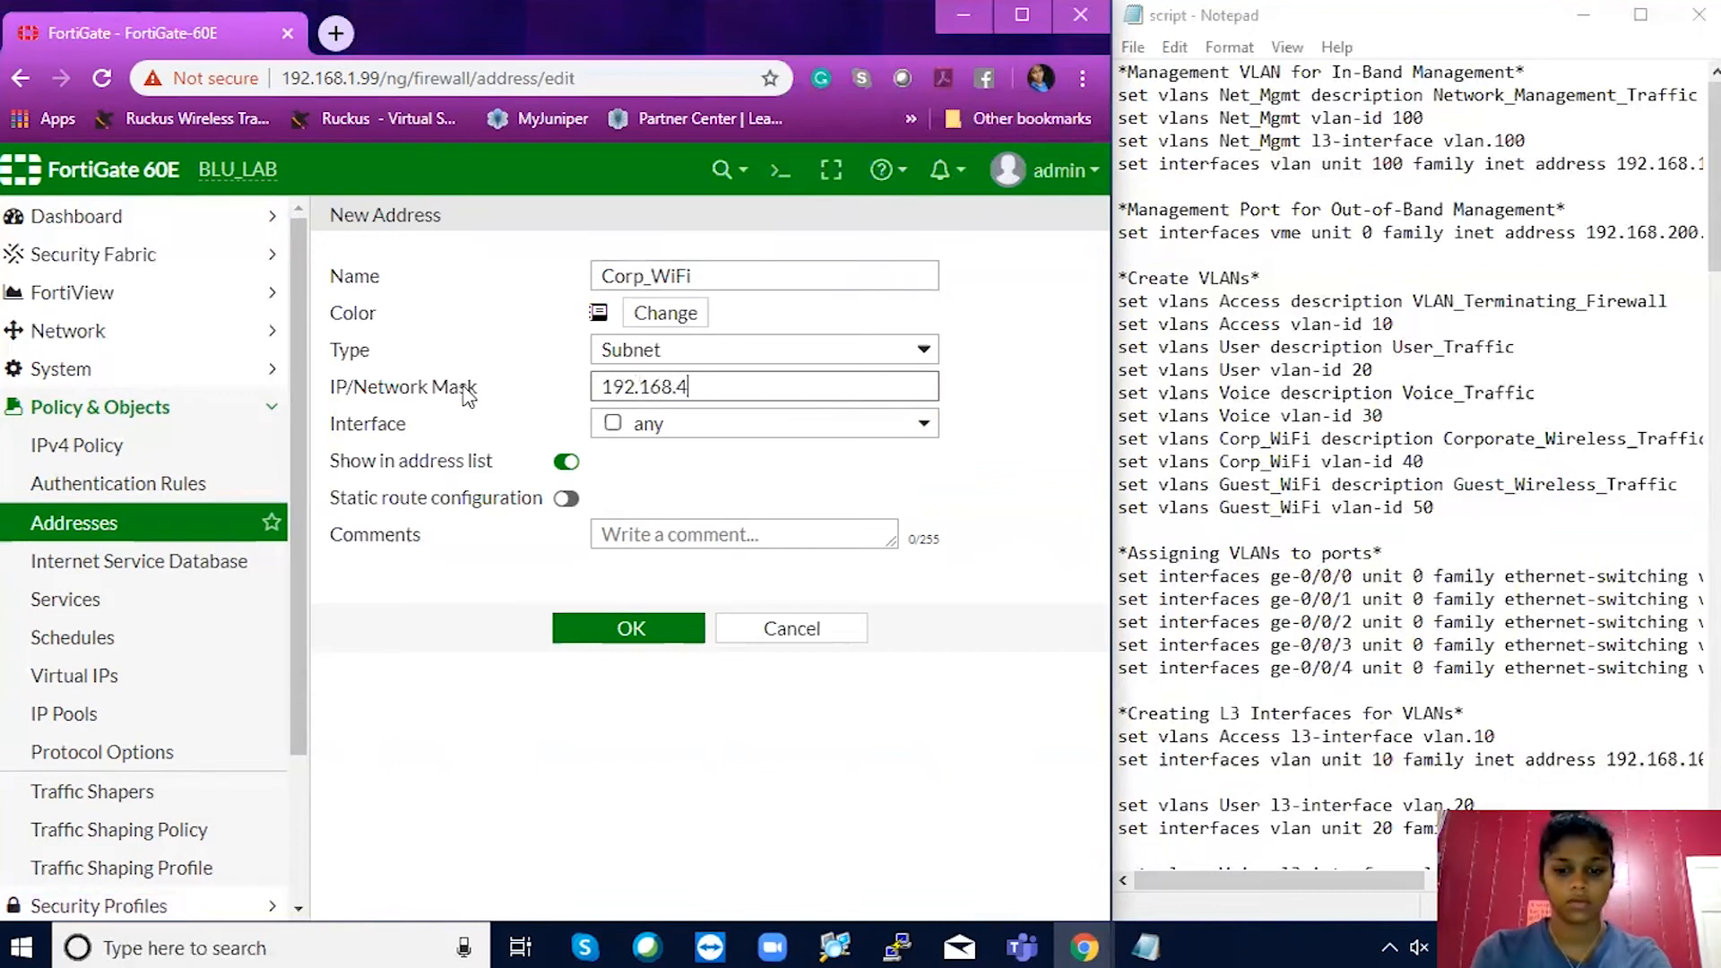
text(0.0/24)
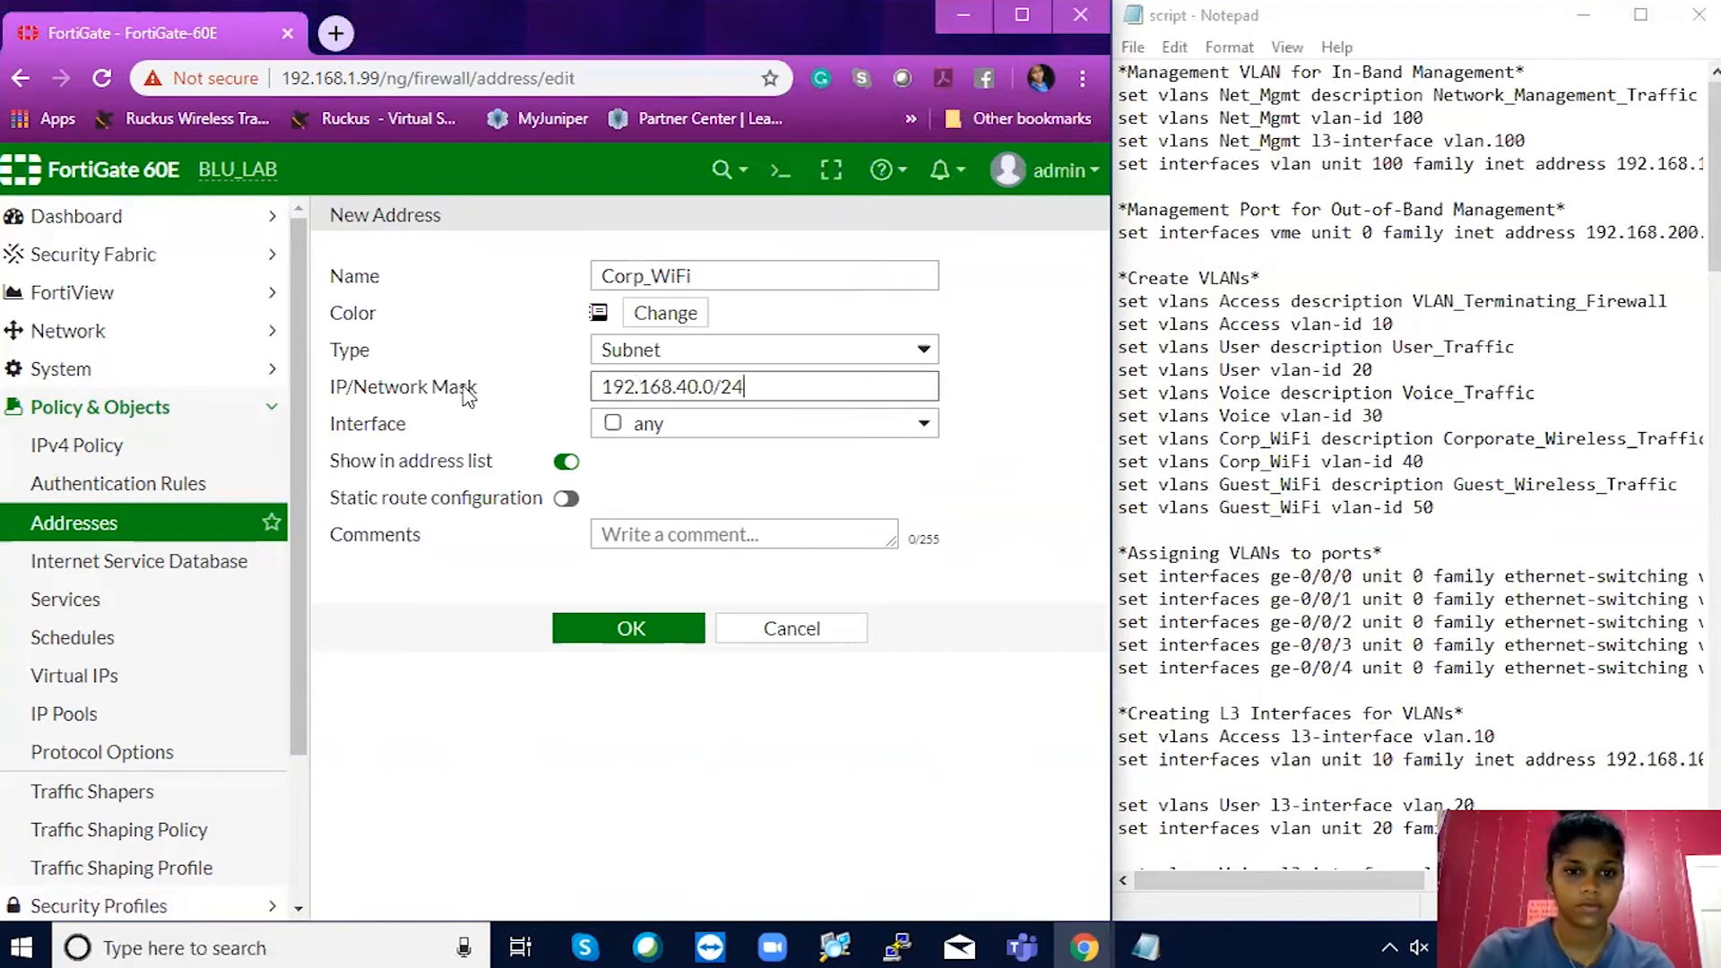
click(618, 633)
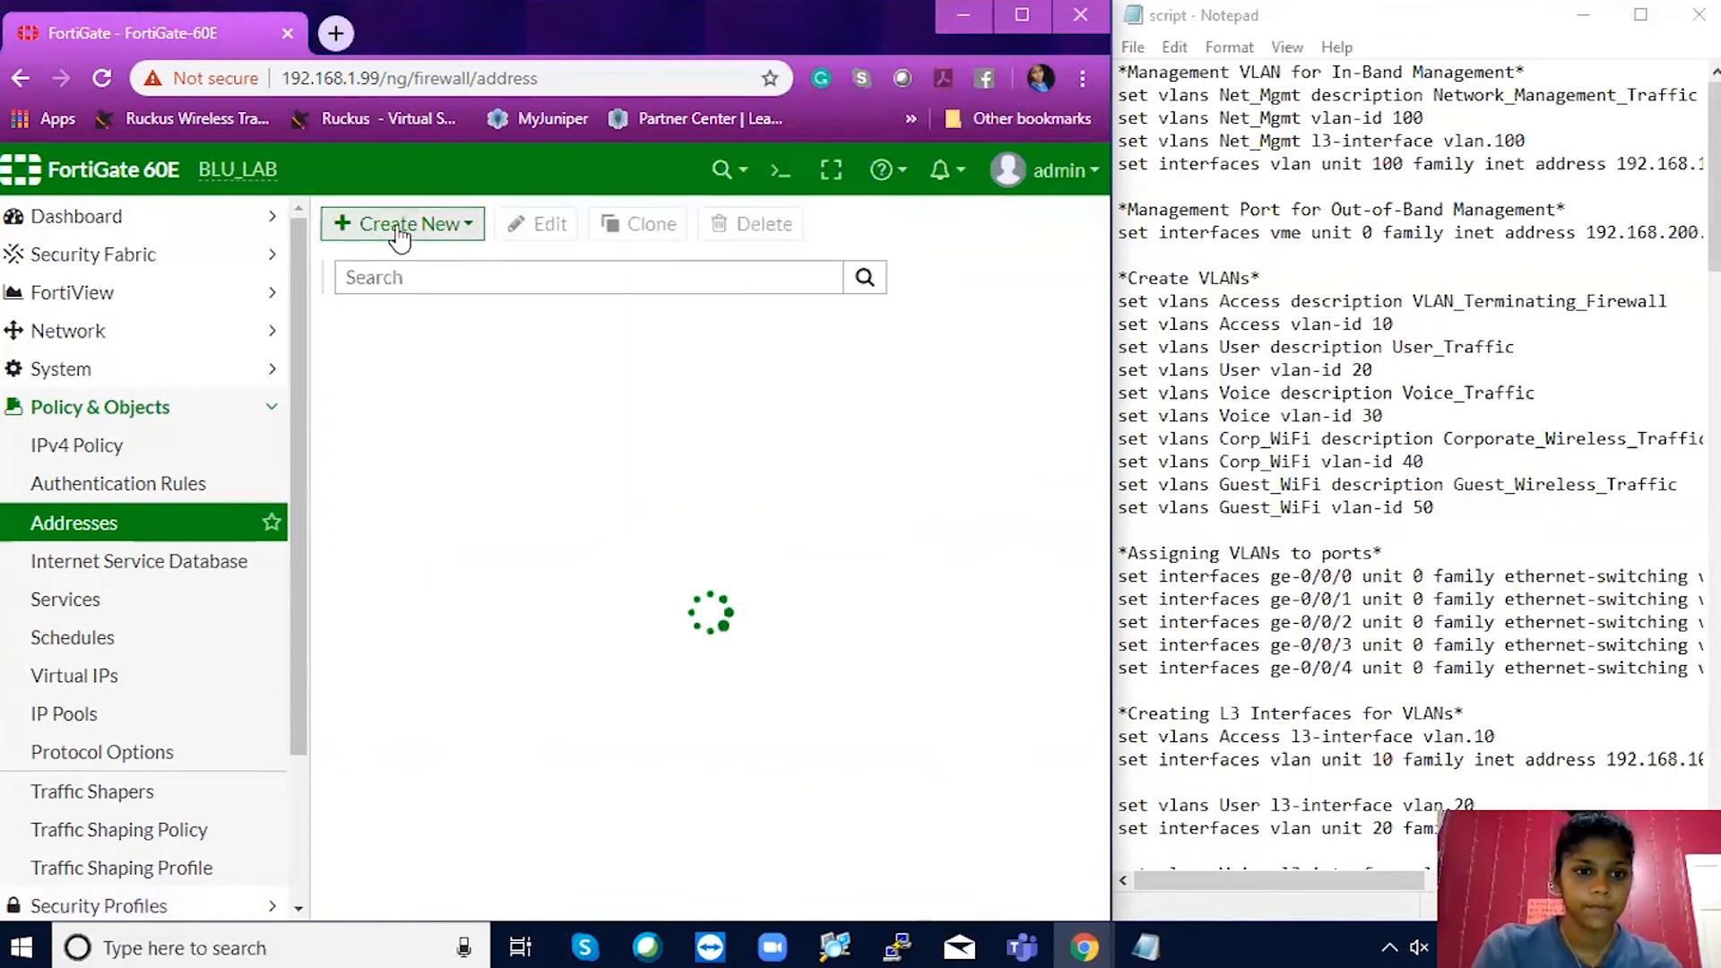
Create the subnet address Guest_WiFi with IP/network mask 192.168.50.0/24 and static route configuration enabled.
click(401, 235)
click(424, 268)
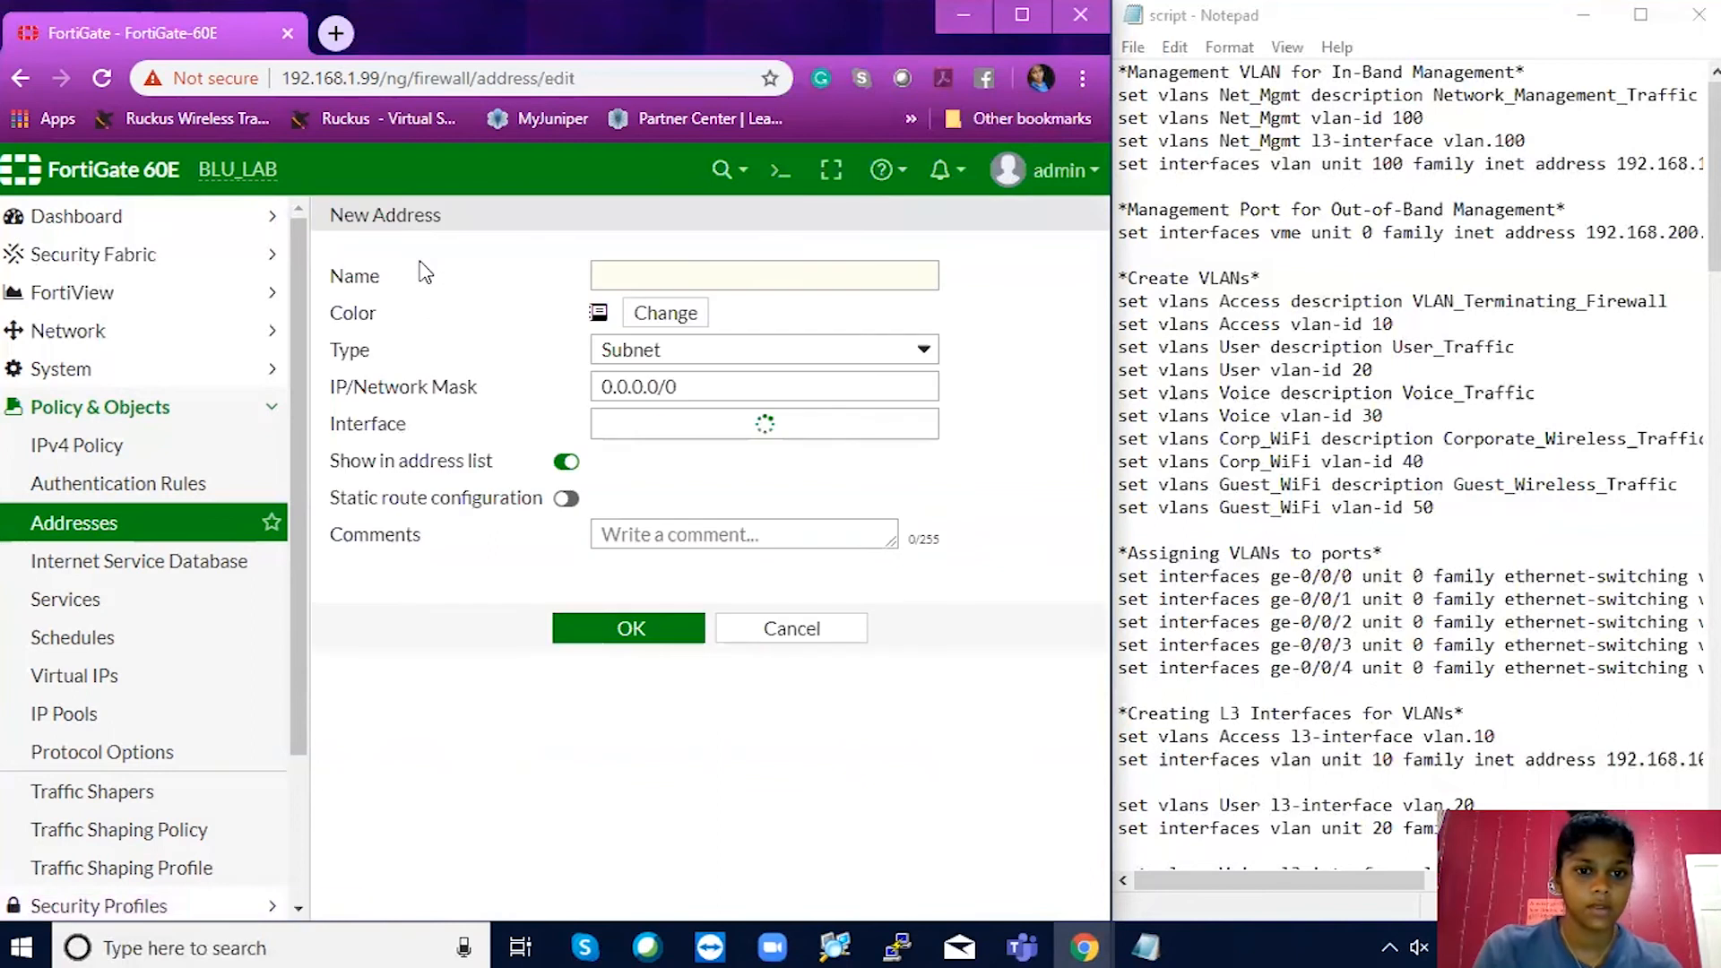
click(628, 280)
text(Gu)
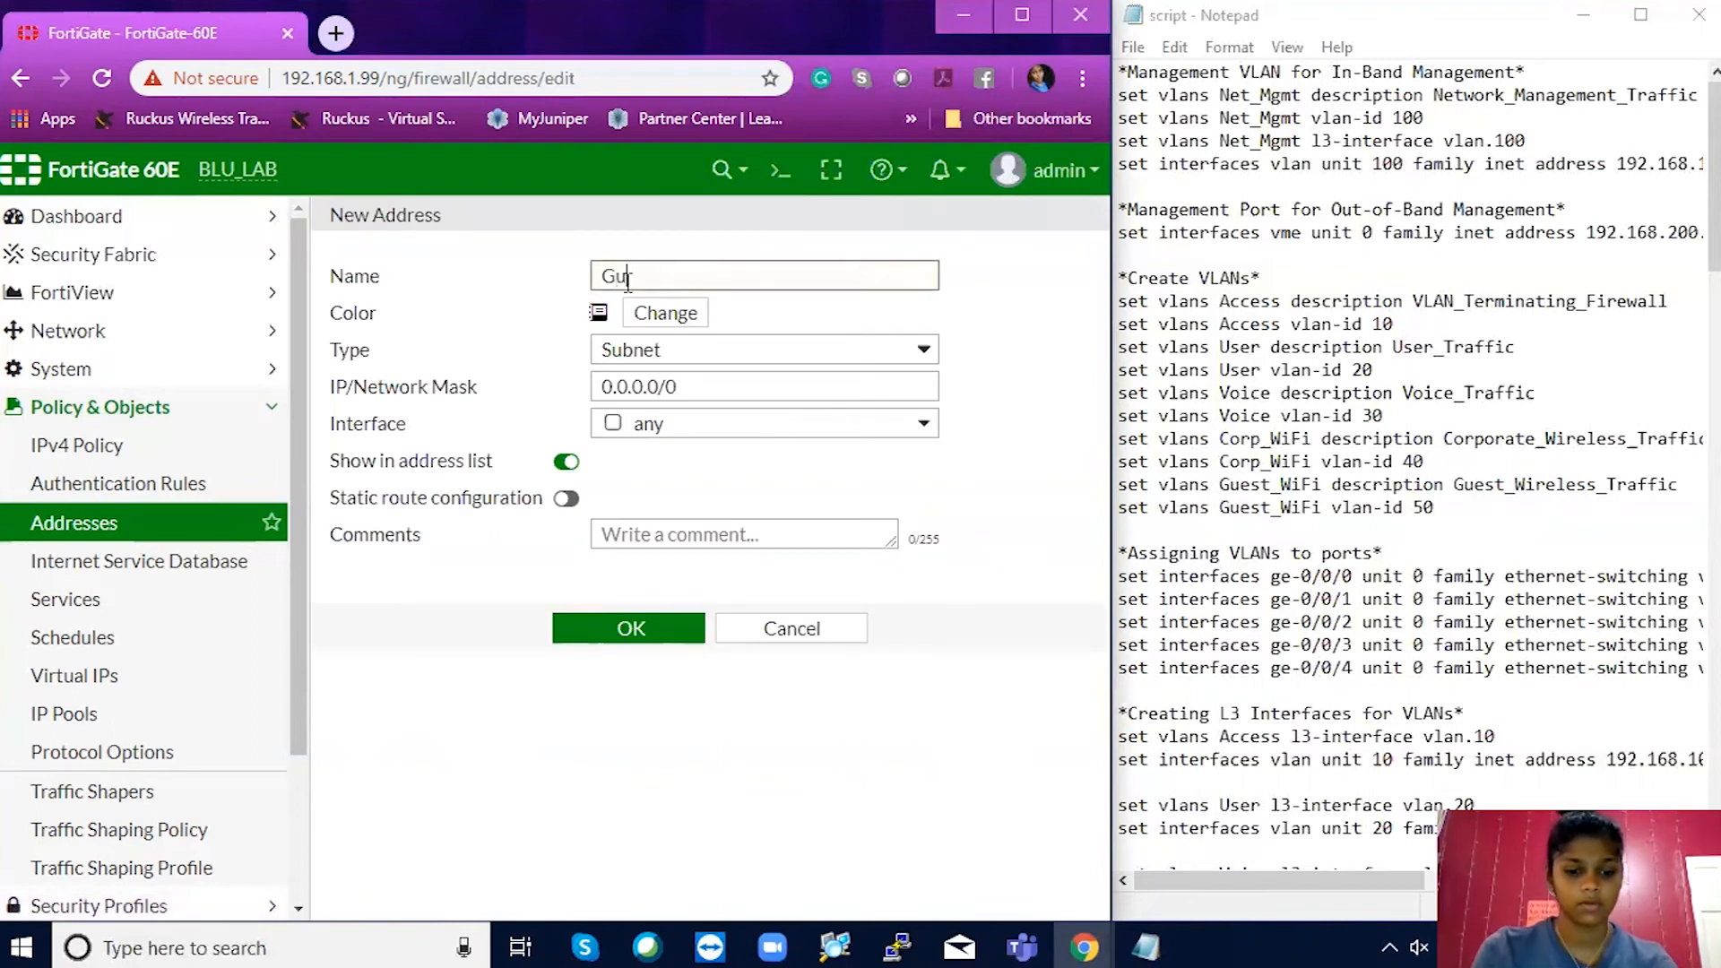
text(est_WiFi)
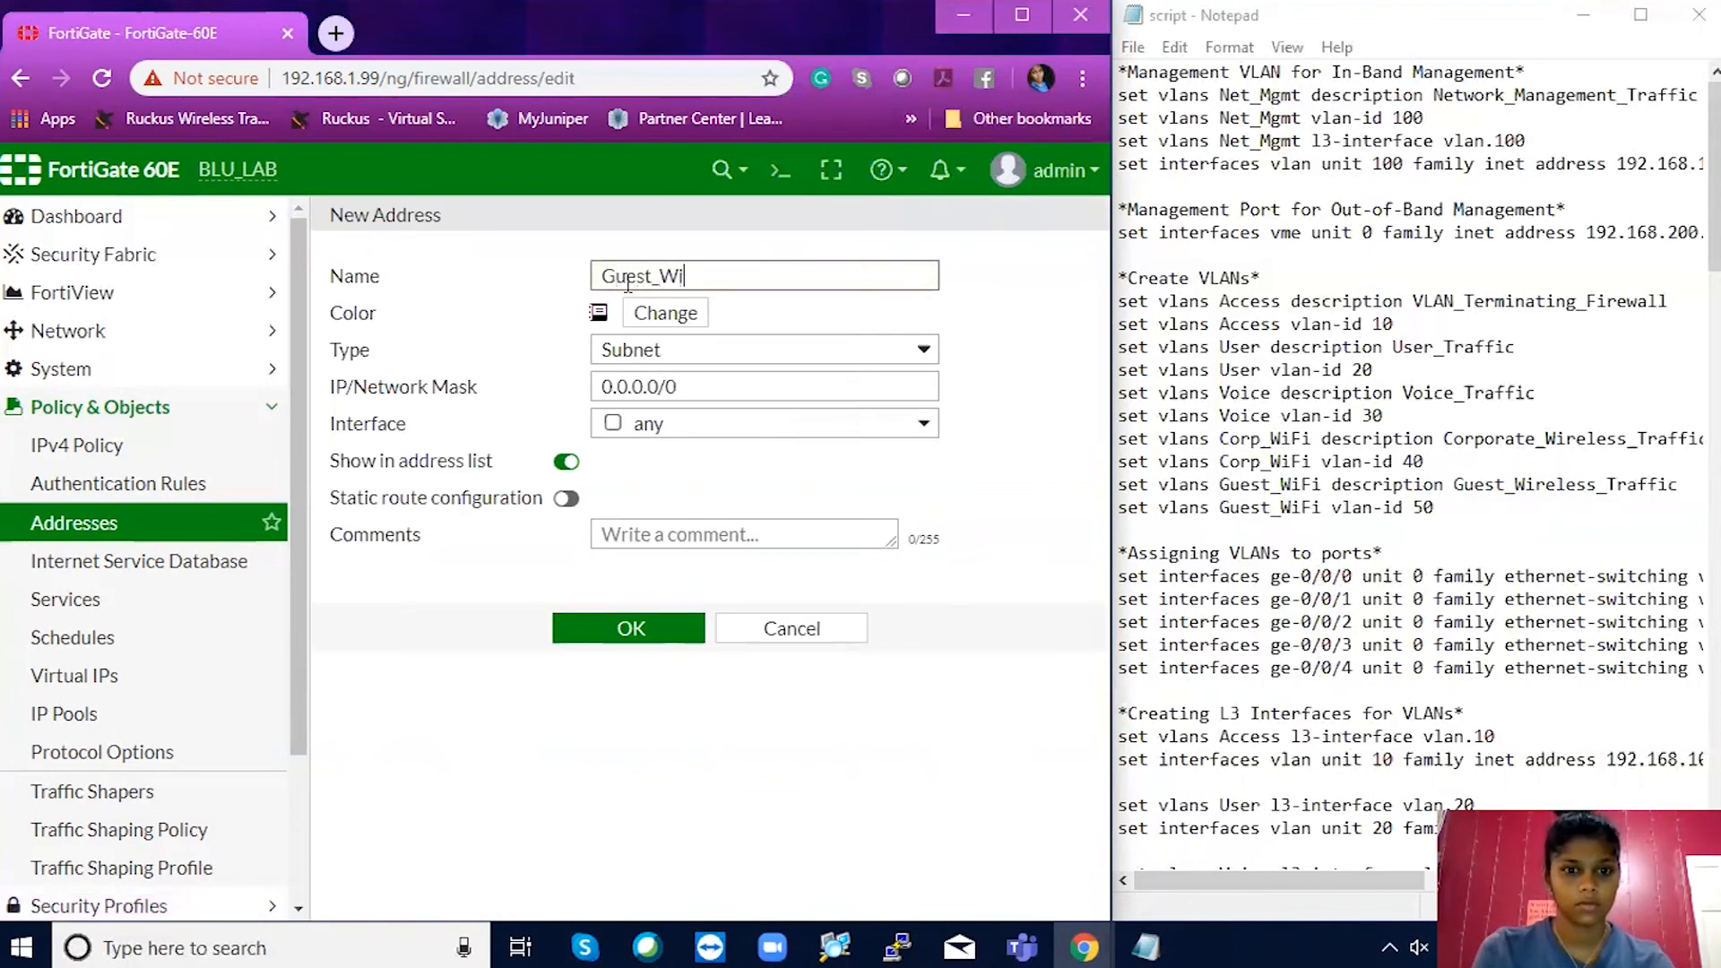
click(697, 382)
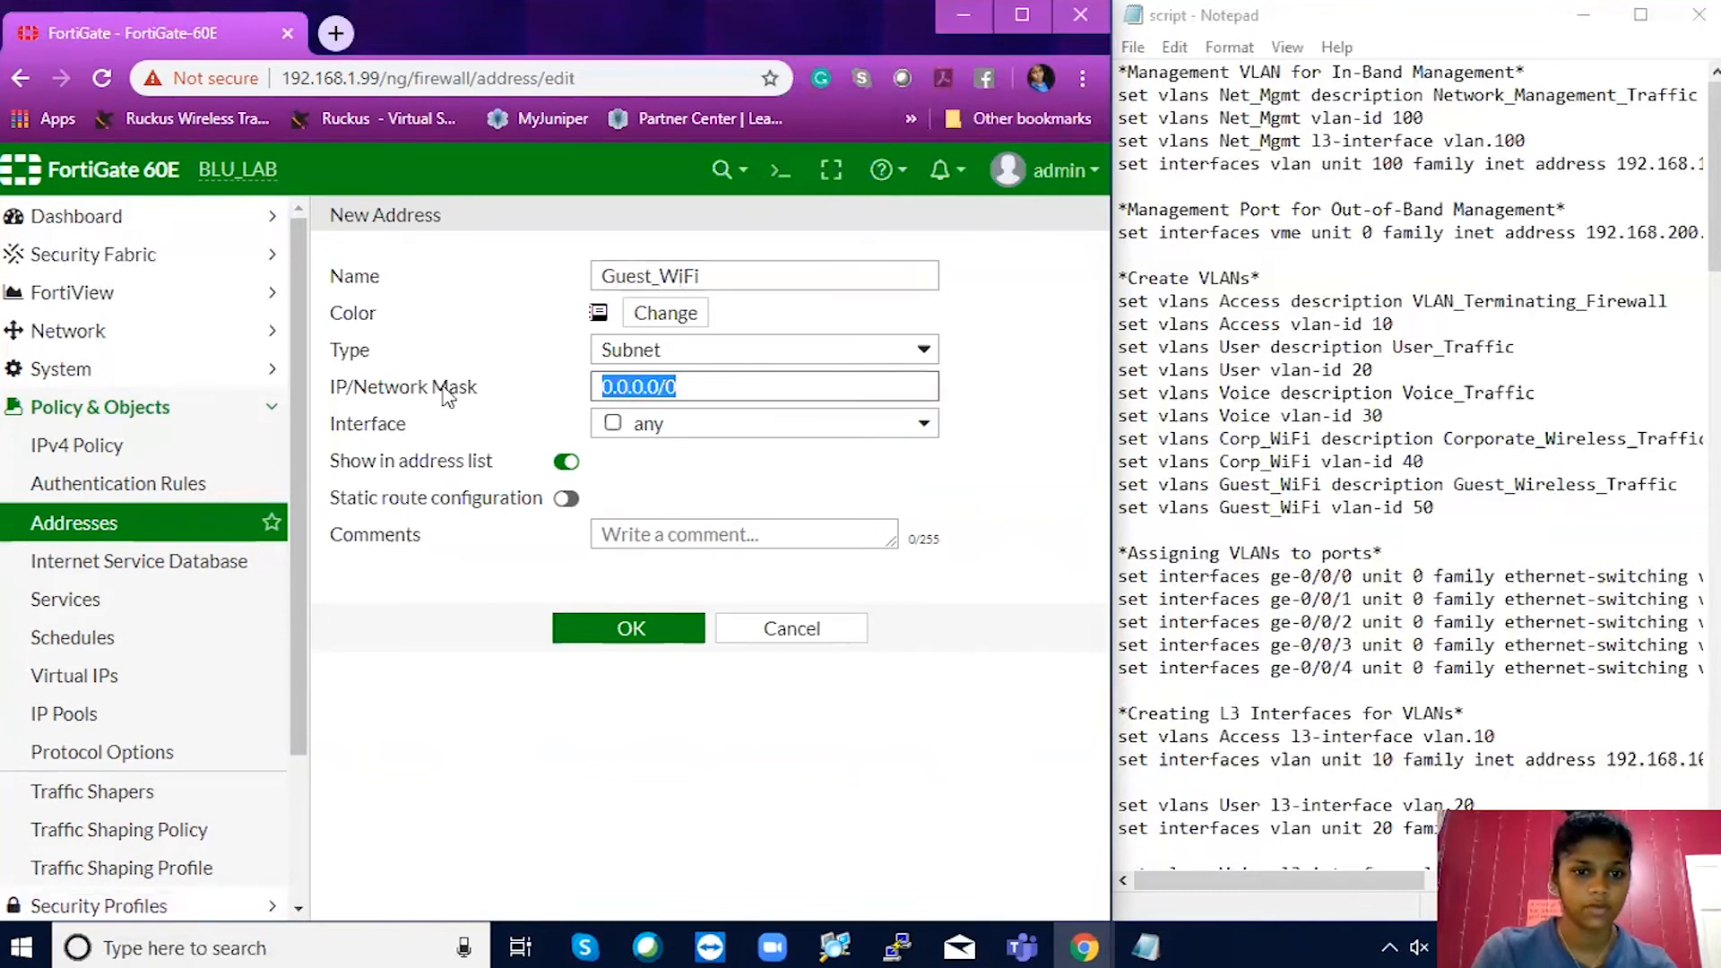
text(192.168)
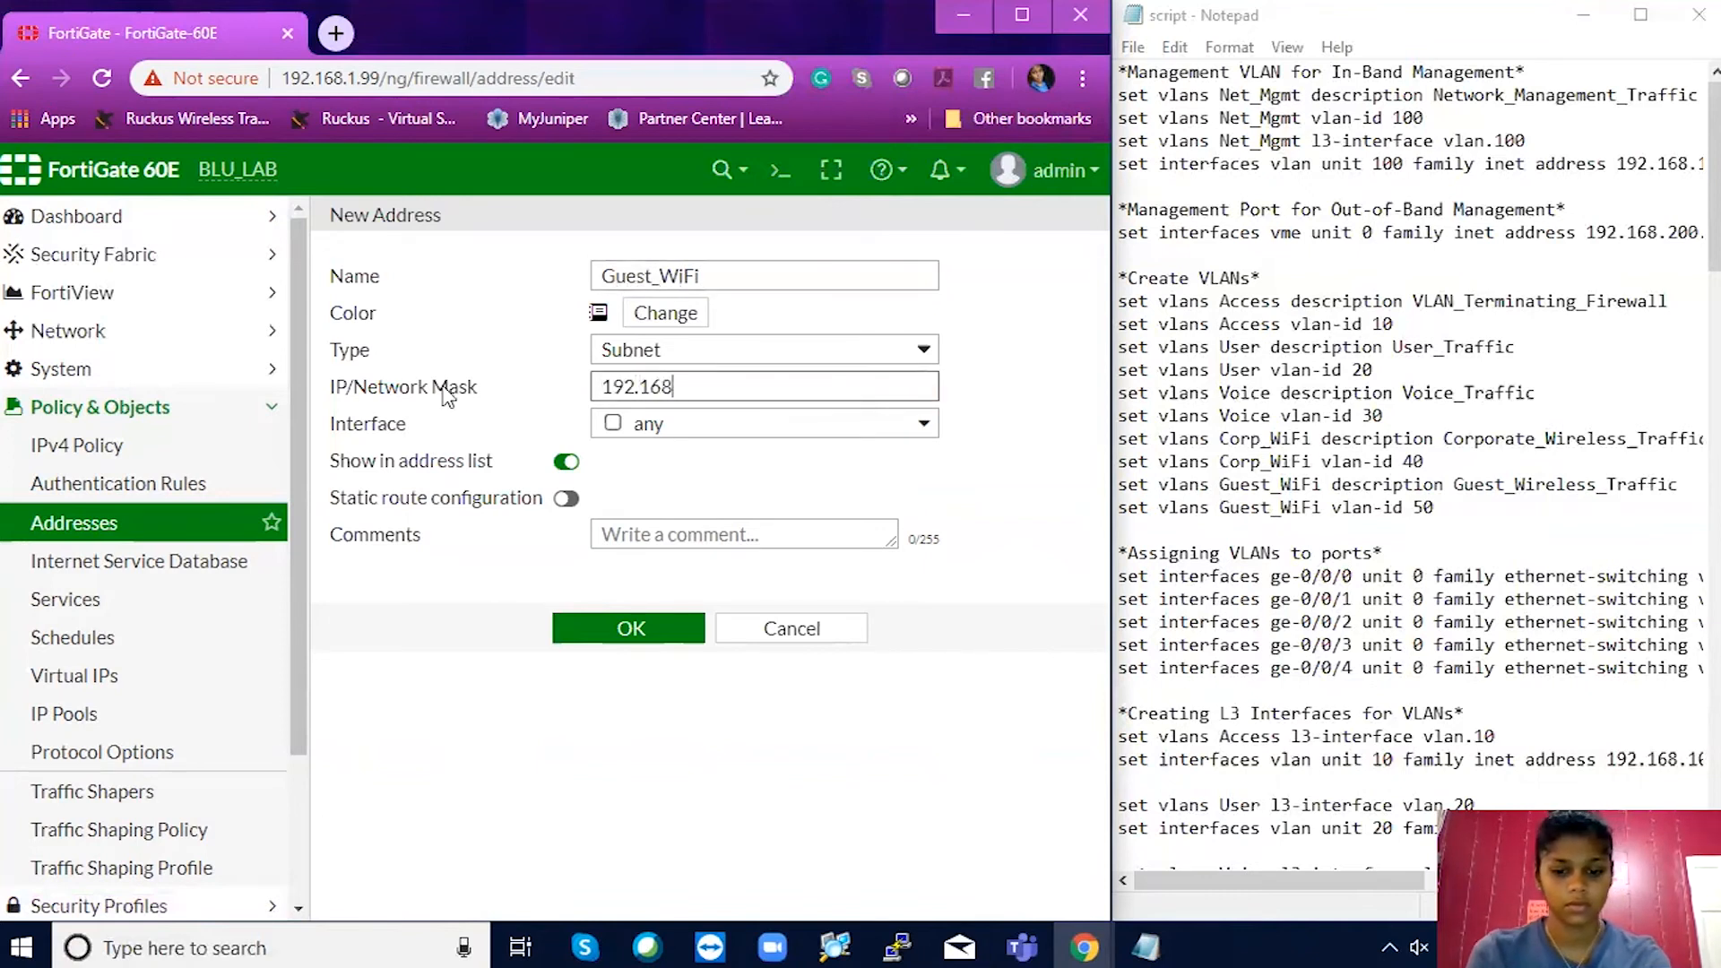
text(.50.0/24)
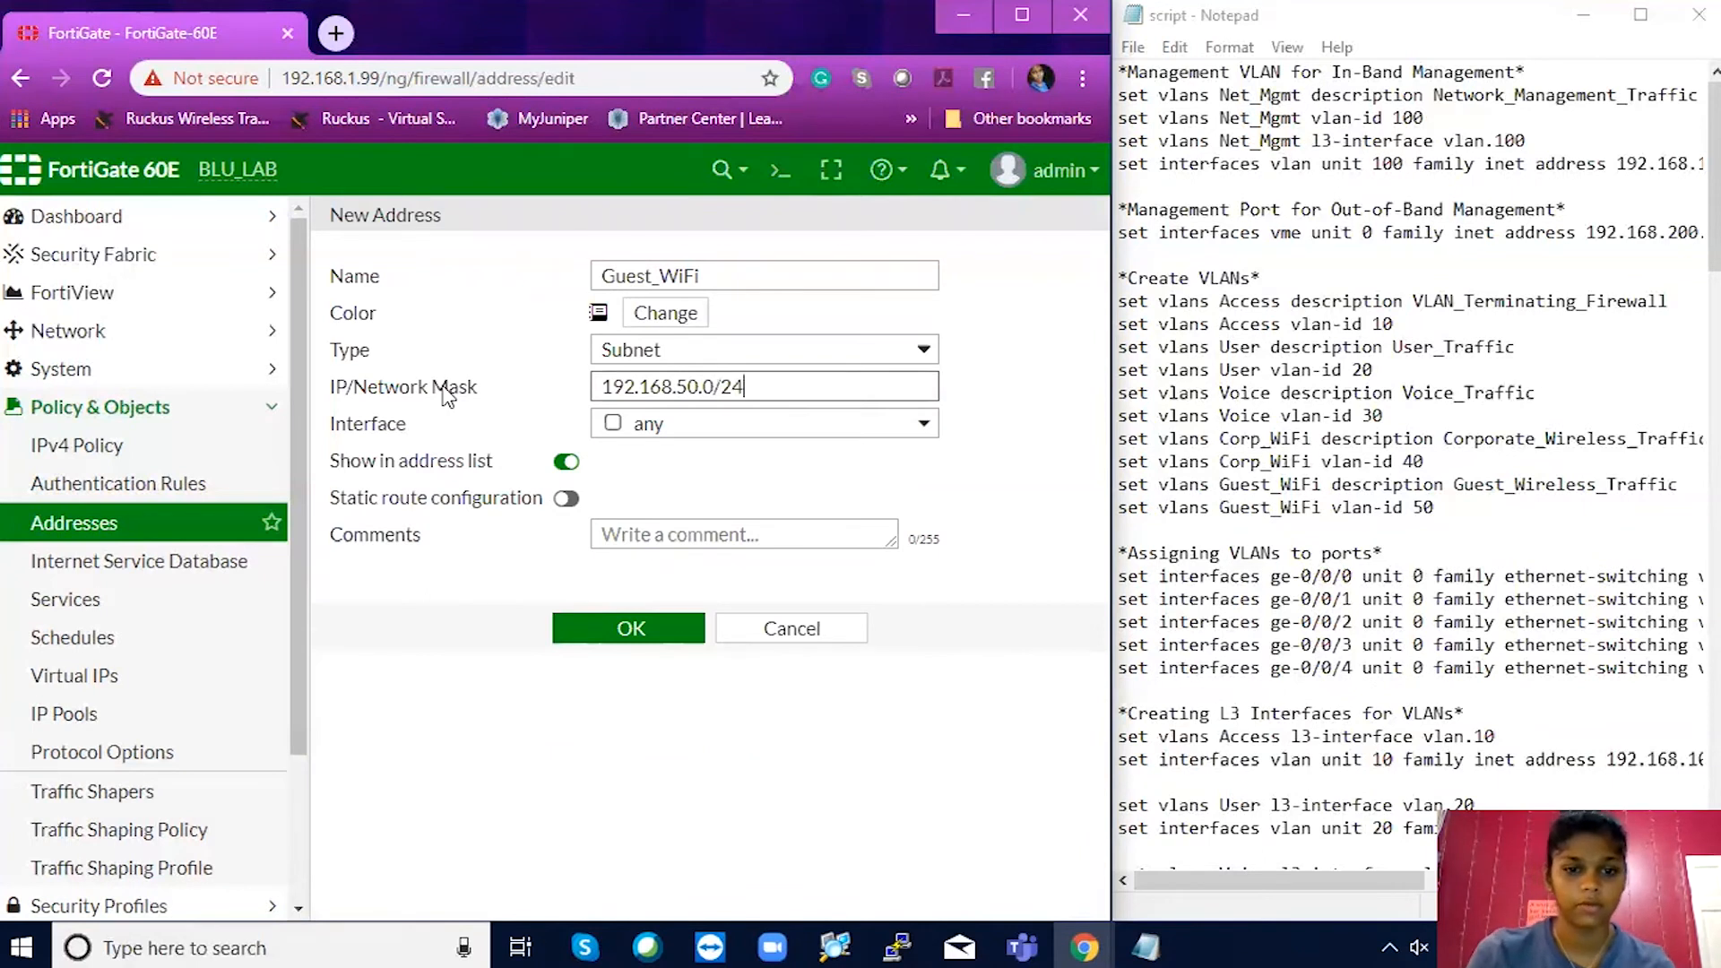
click(566, 499)
click(632, 632)
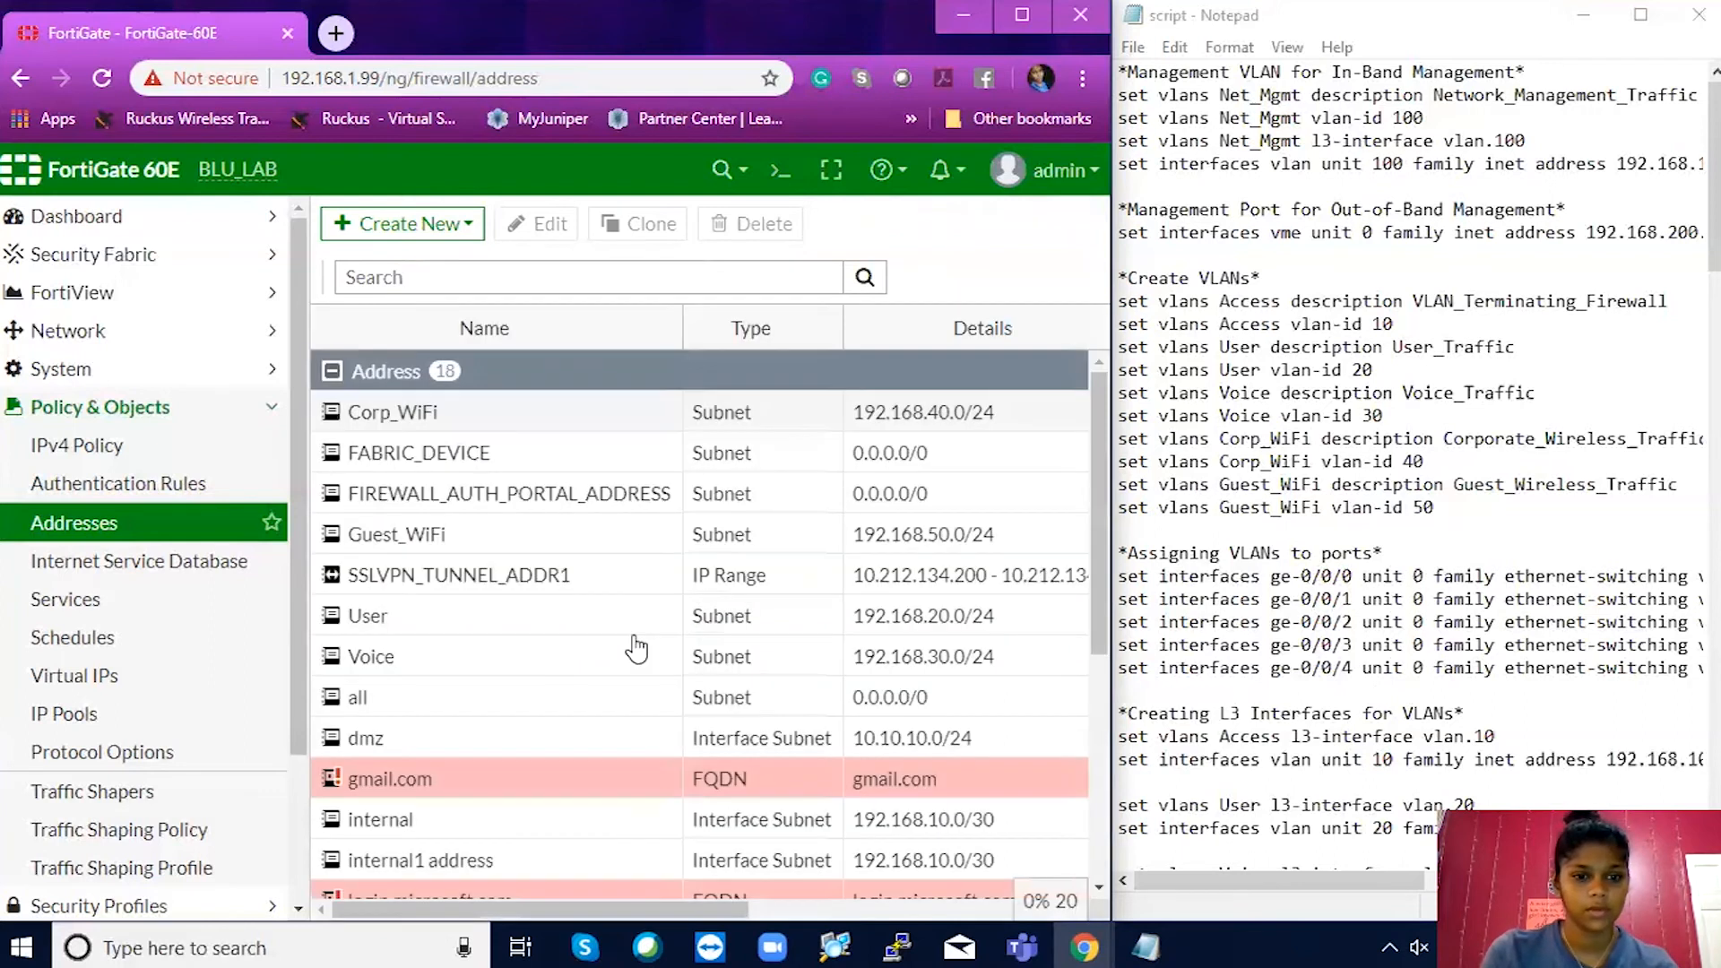
Start a new address group and name it LAN Subnets.
click(445, 232)
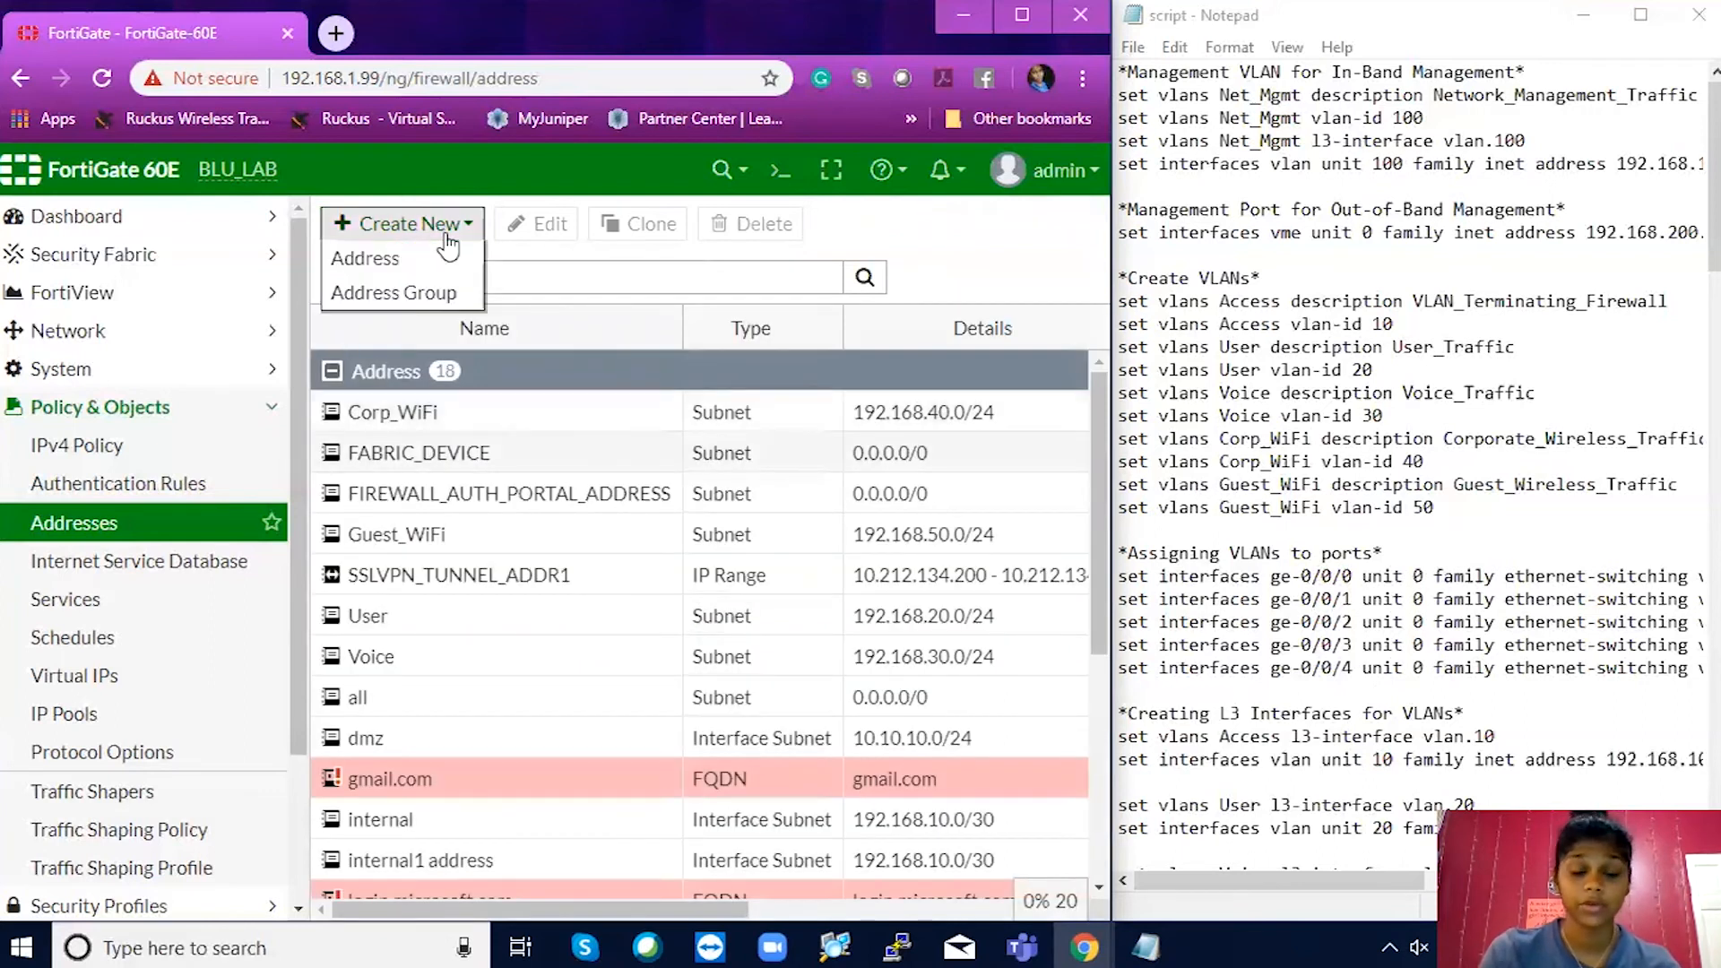
click(435, 294)
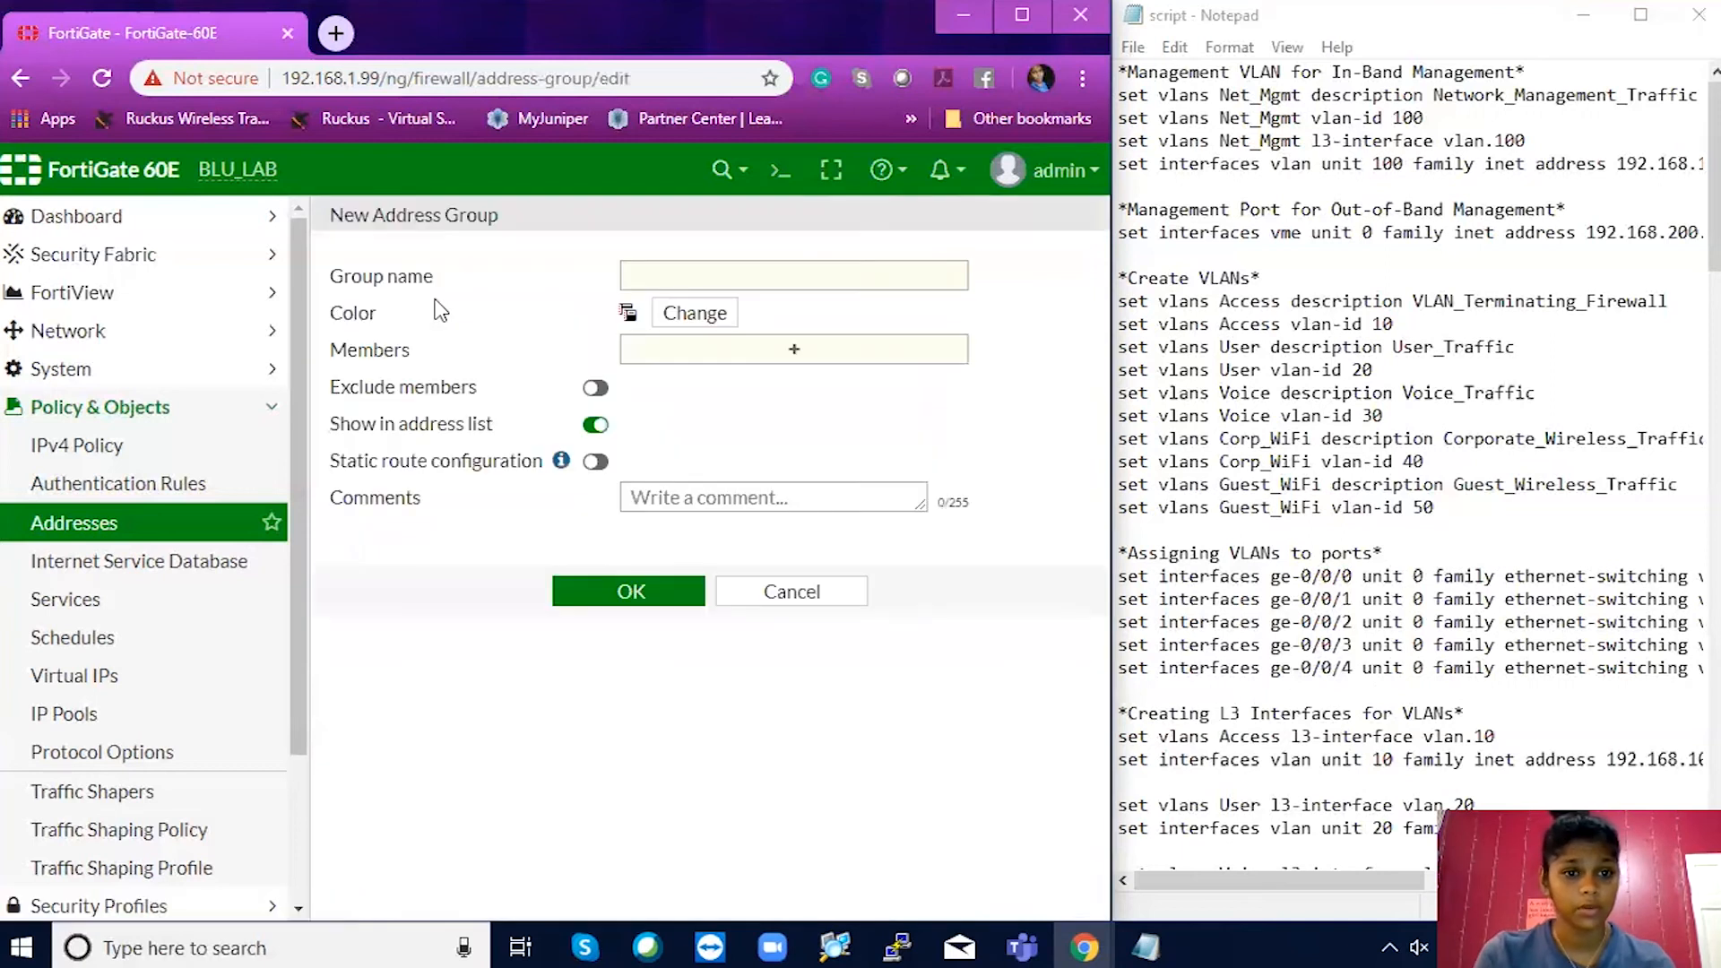
click(699, 274)
text(LA)
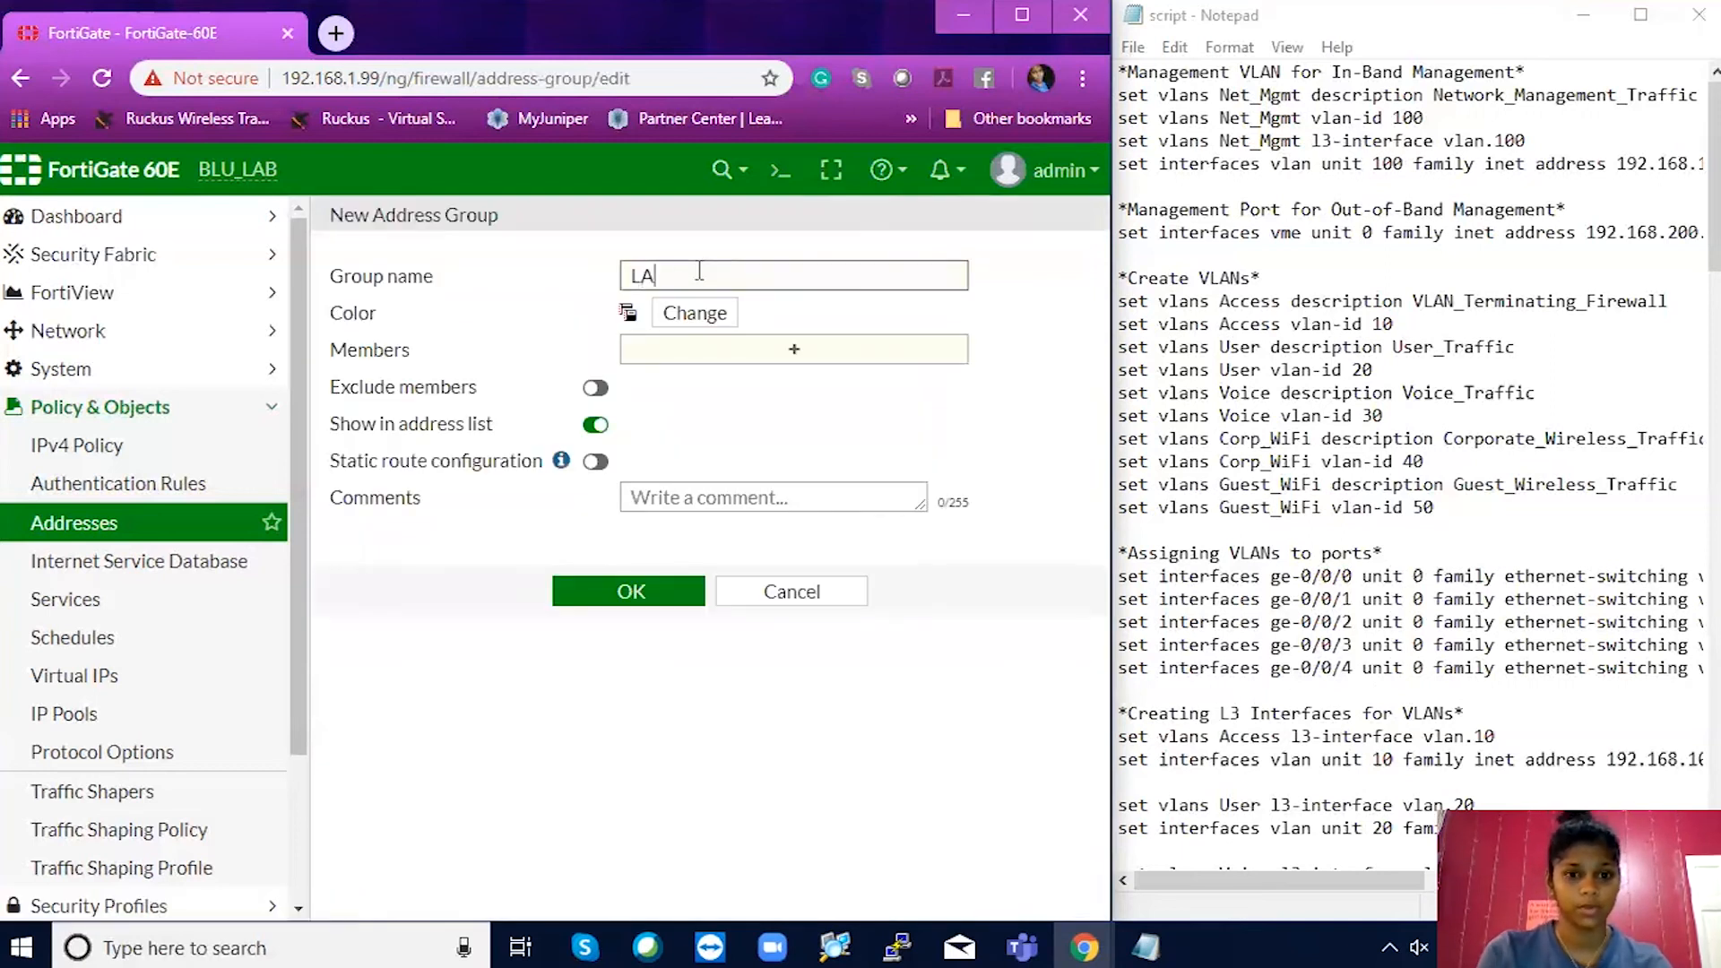
text(N Sub)
text(nets)
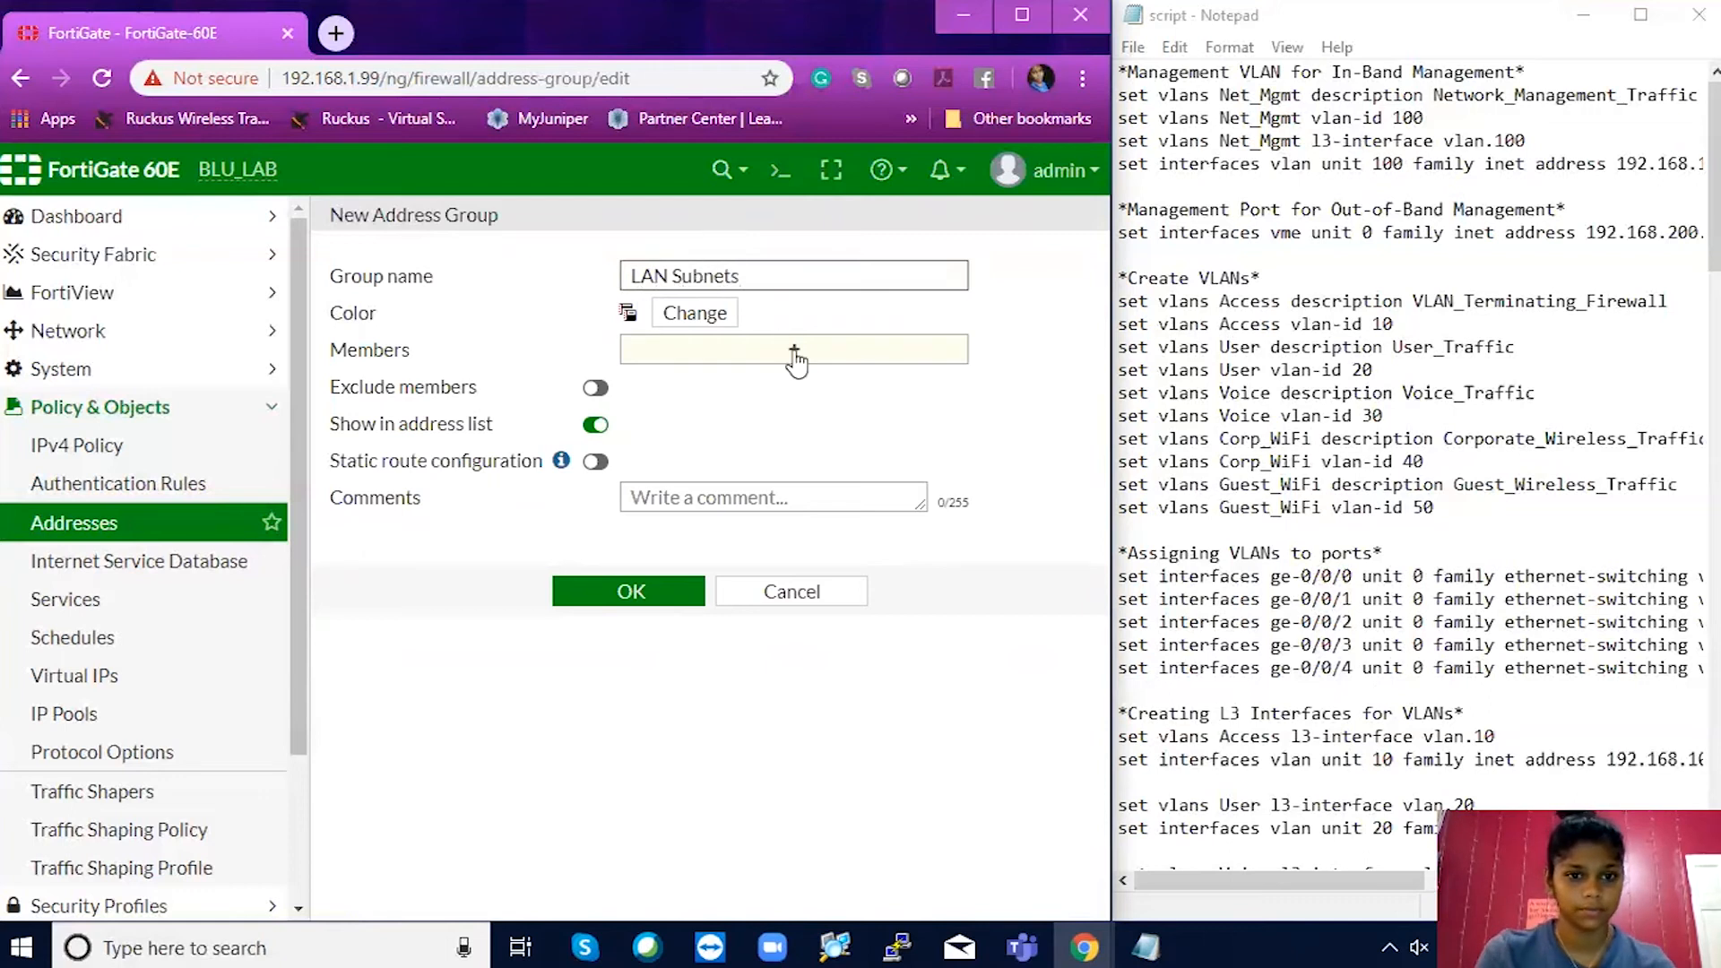
Find the User and Voice addresses and add both as members of the LAN Subnets group.
click(796, 357)
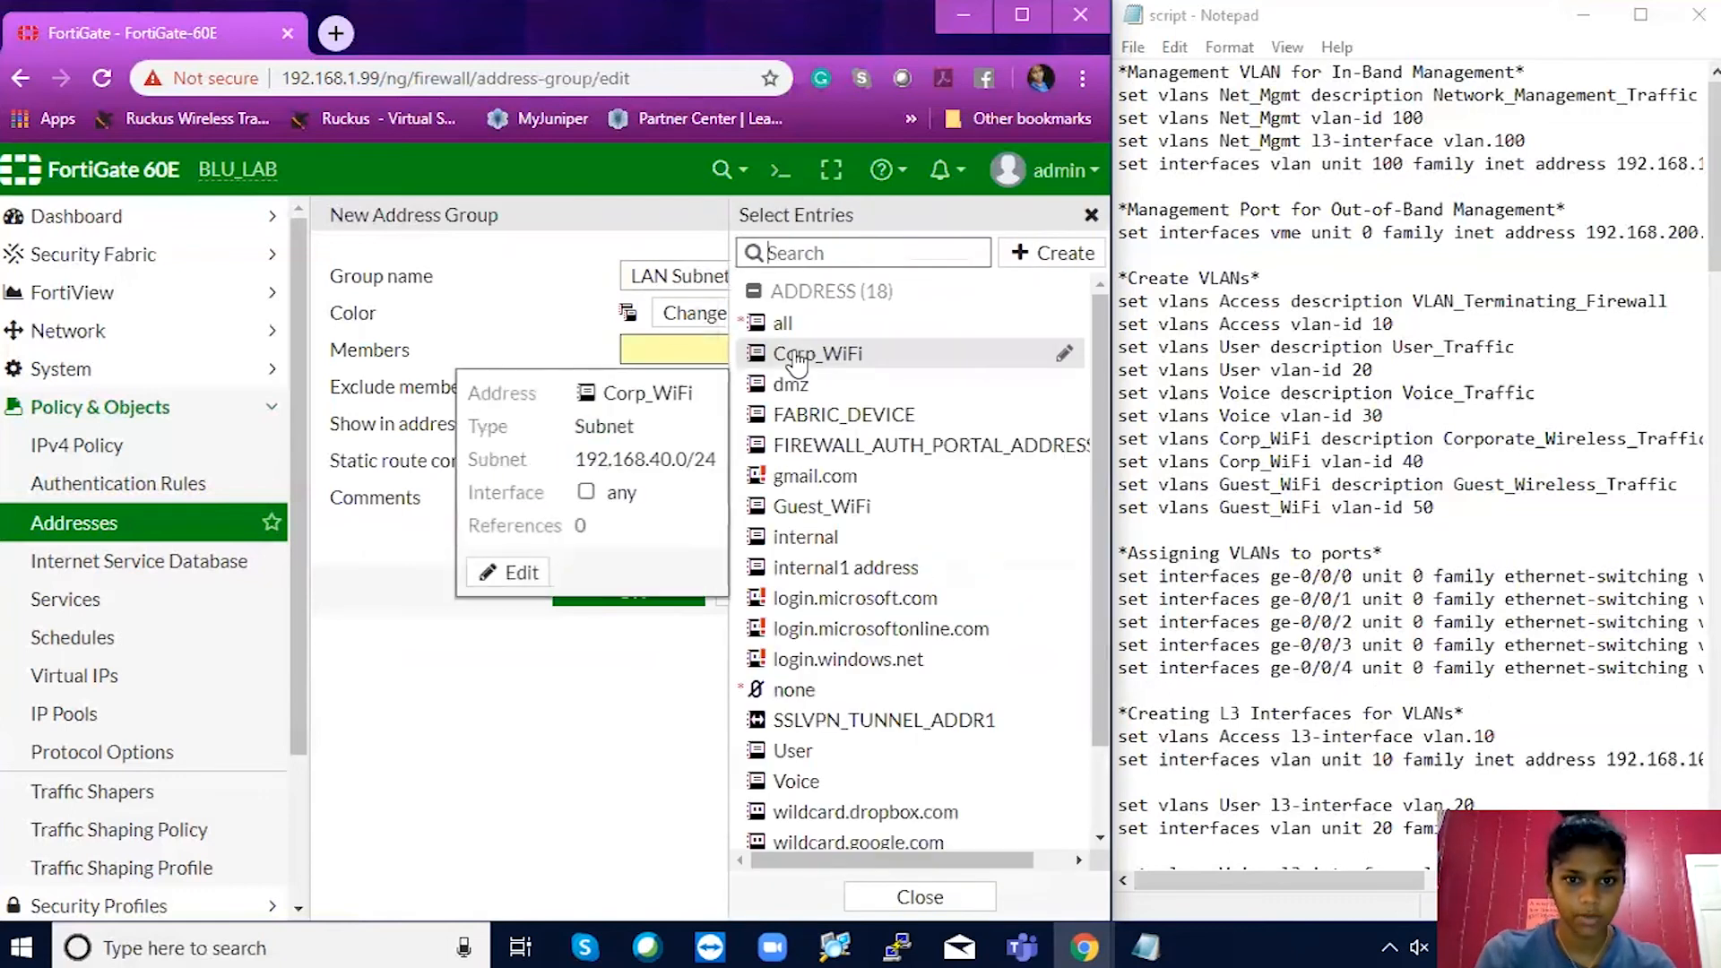
text(user)
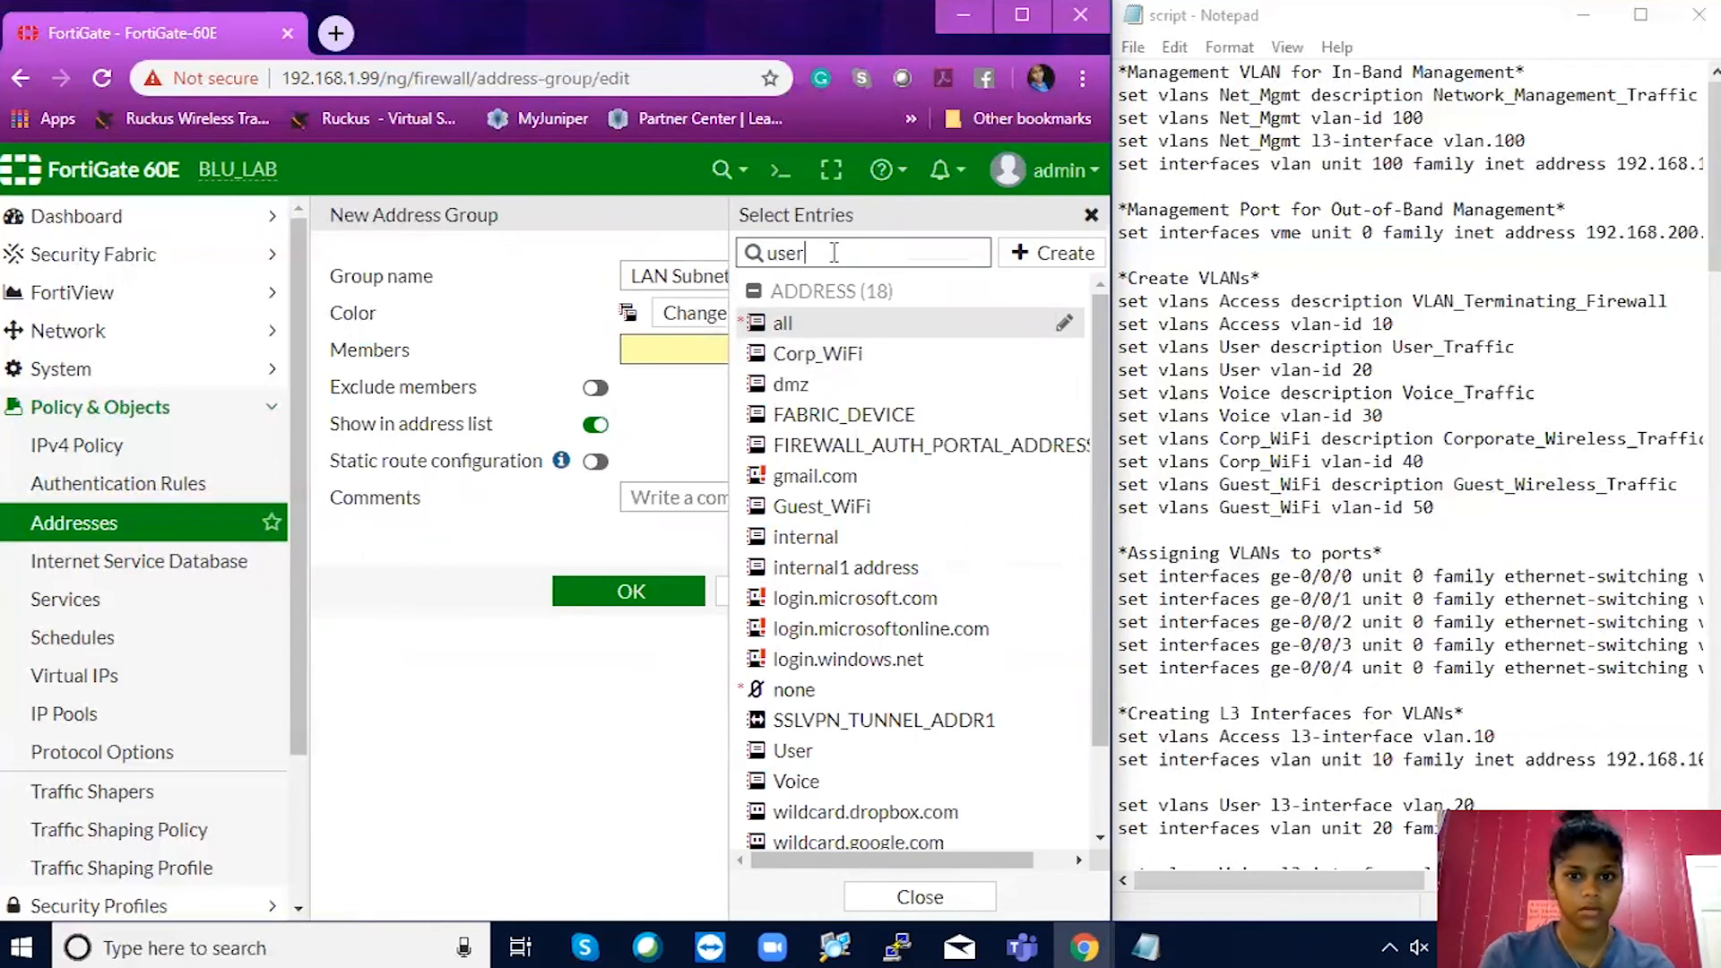
key(Return)
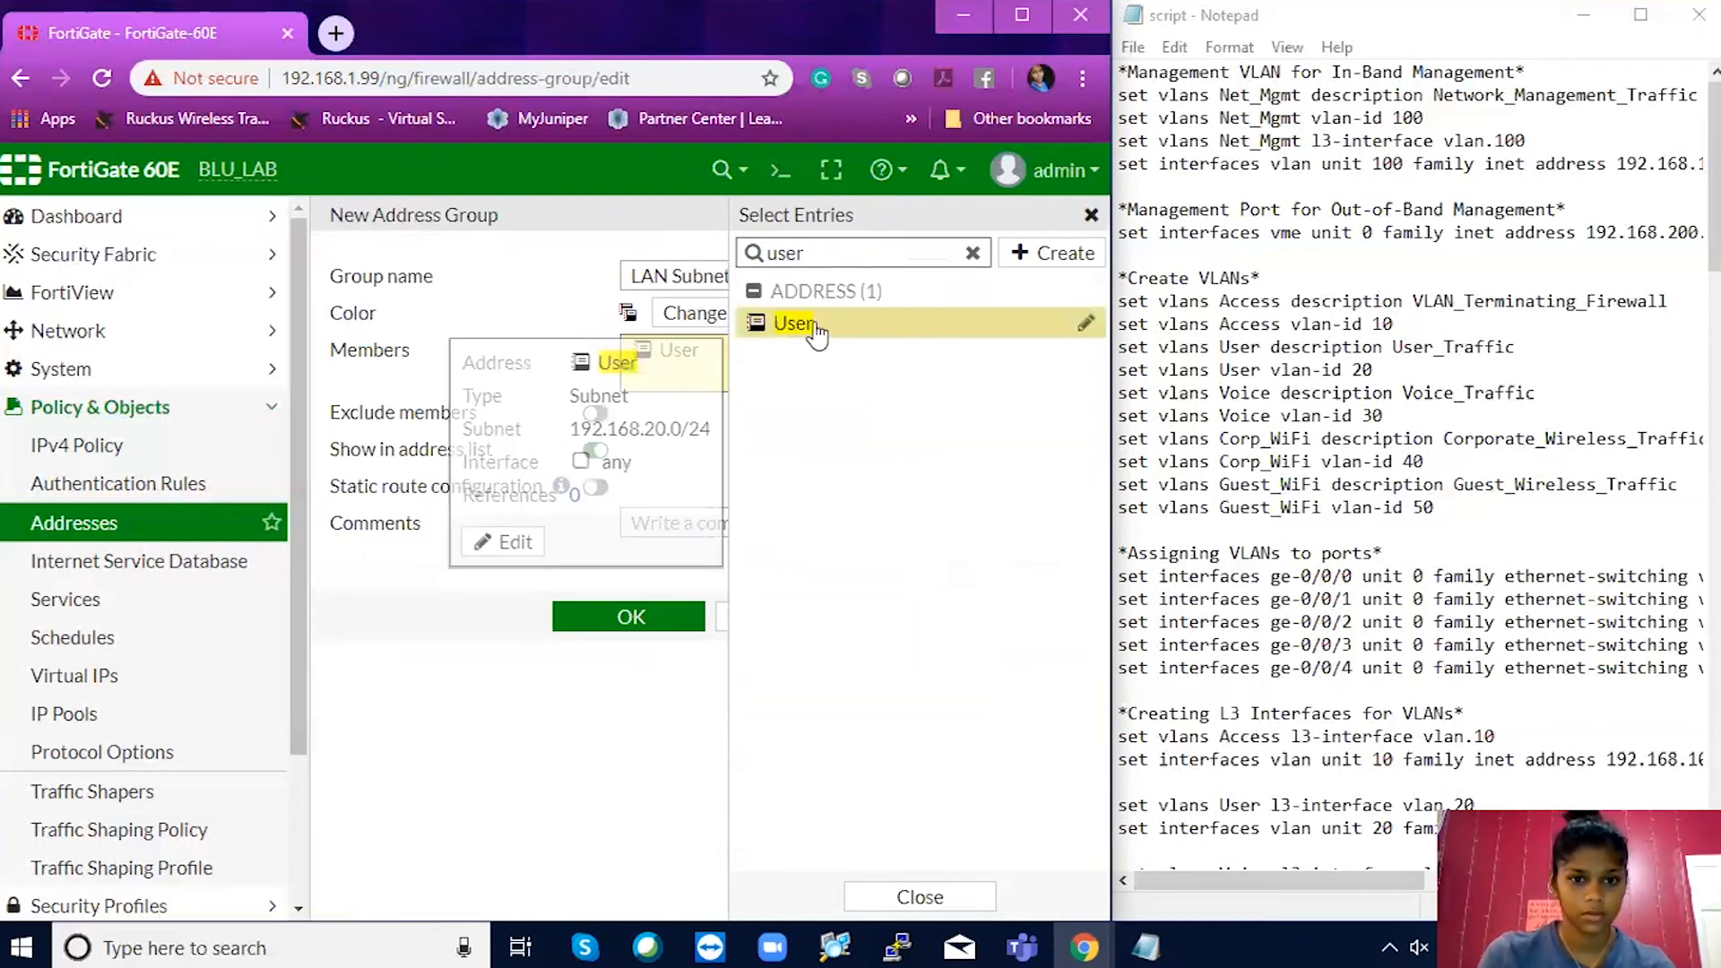
drag(821, 260, 751, 258)
text(voice)
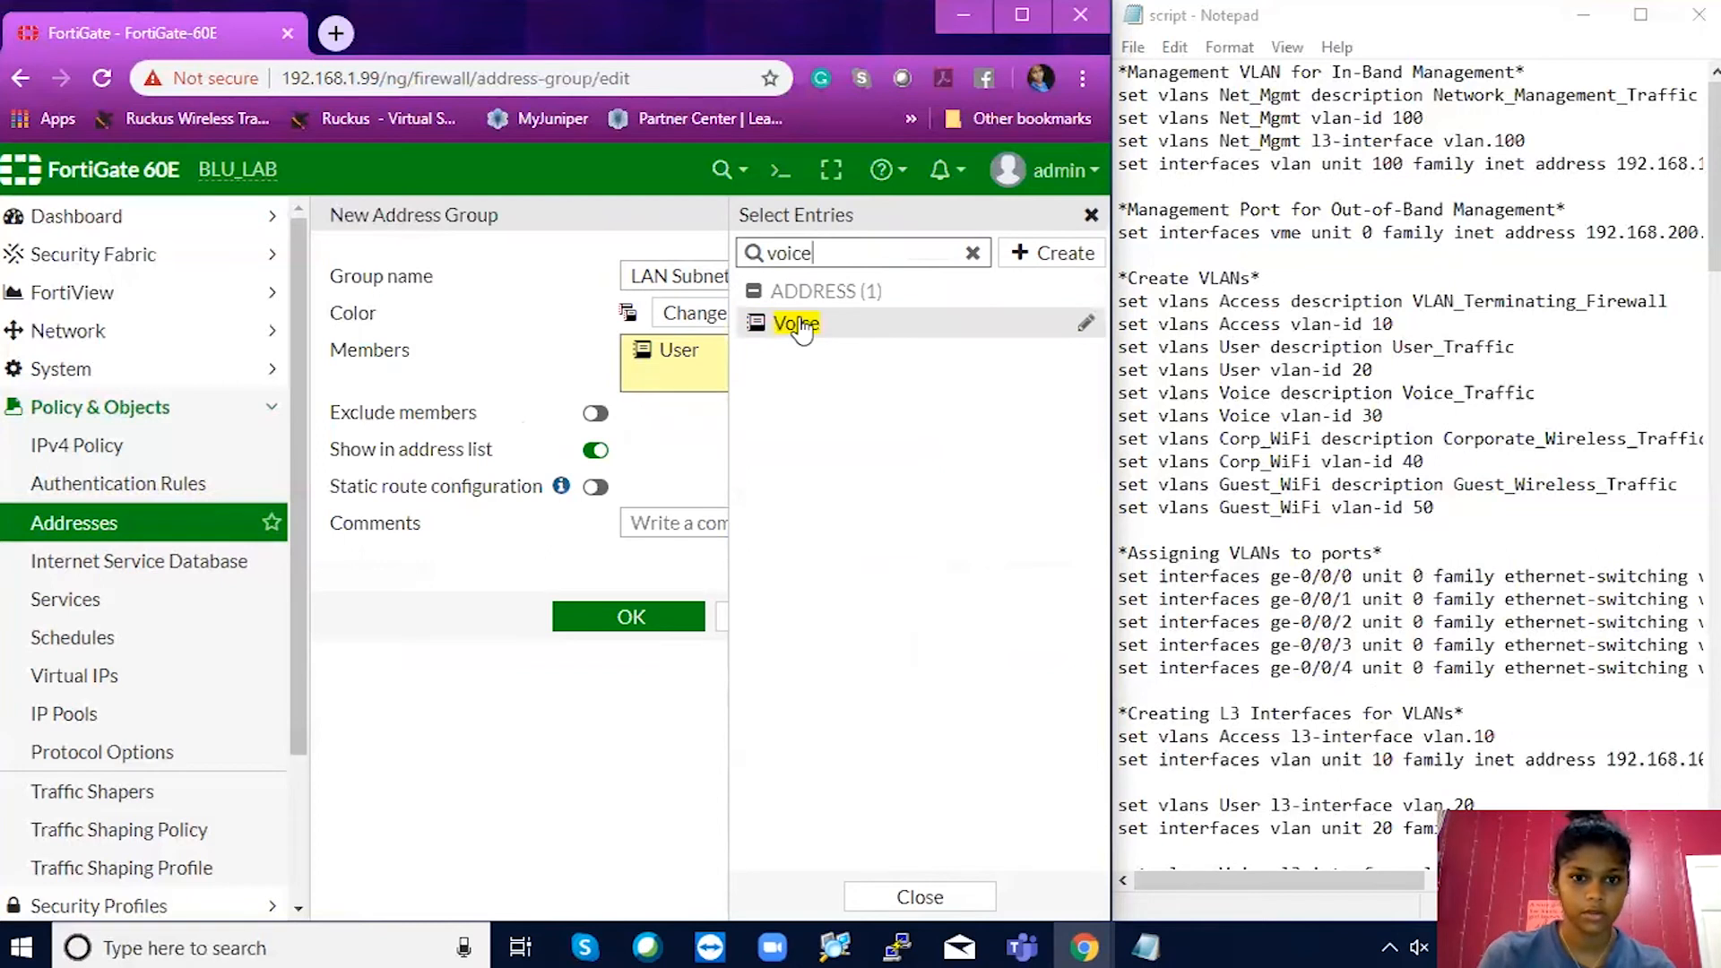
click(795, 322)
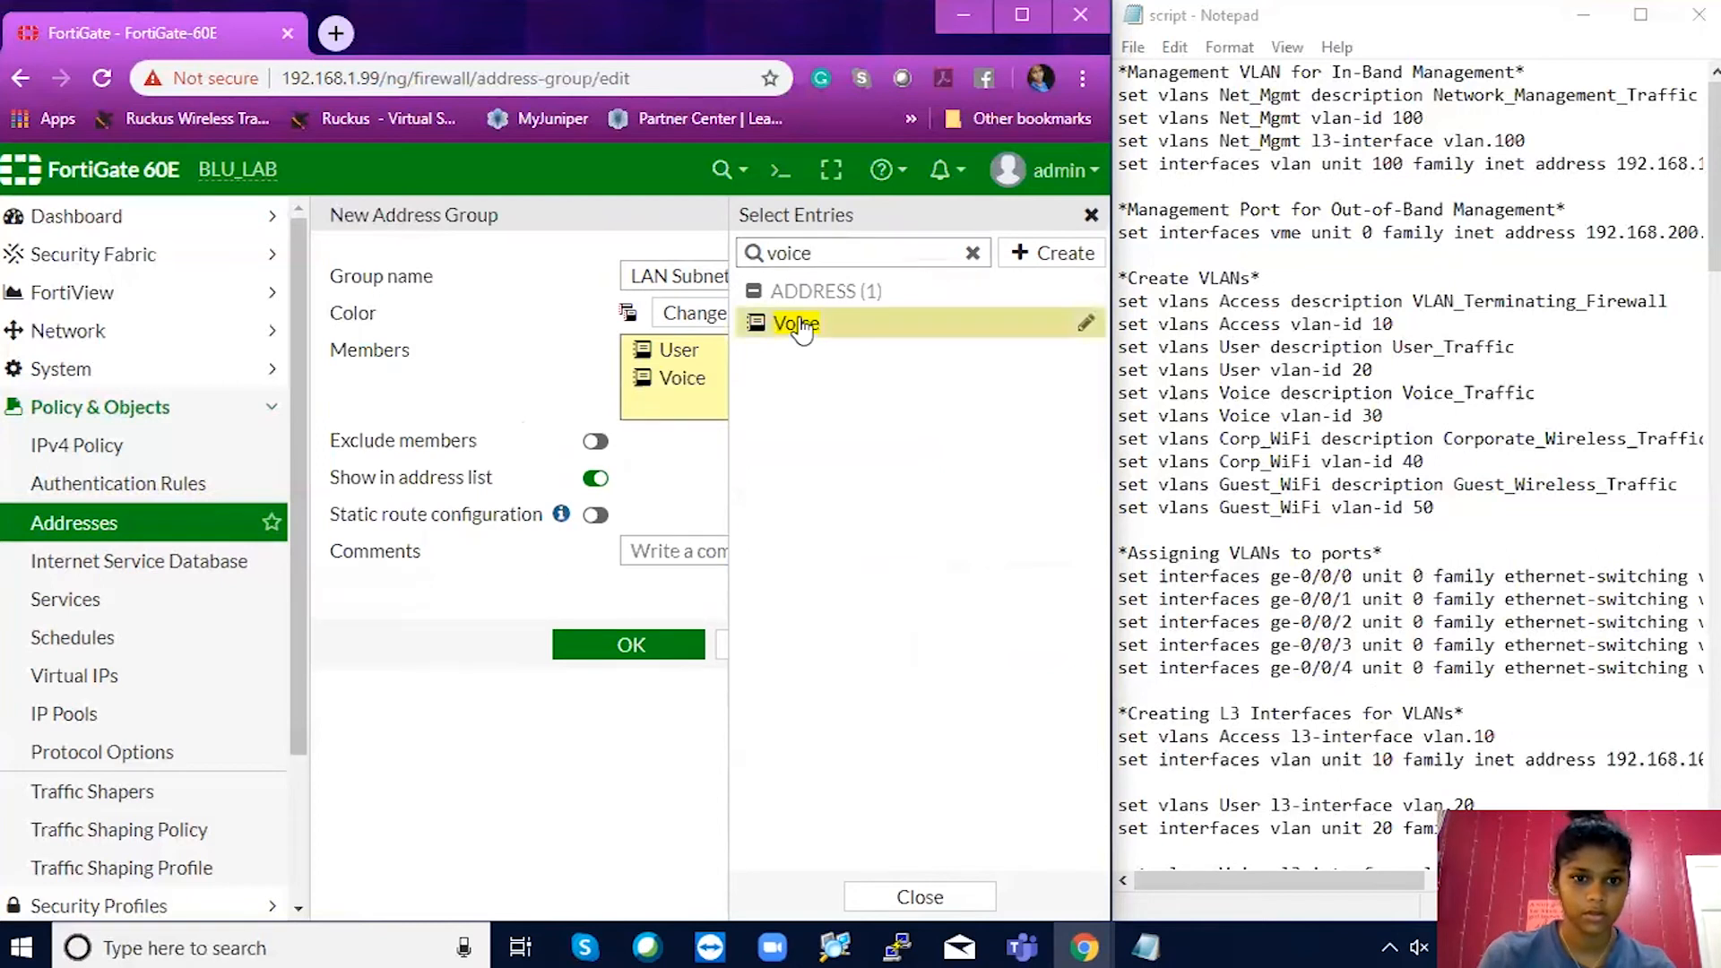
click(686, 234)
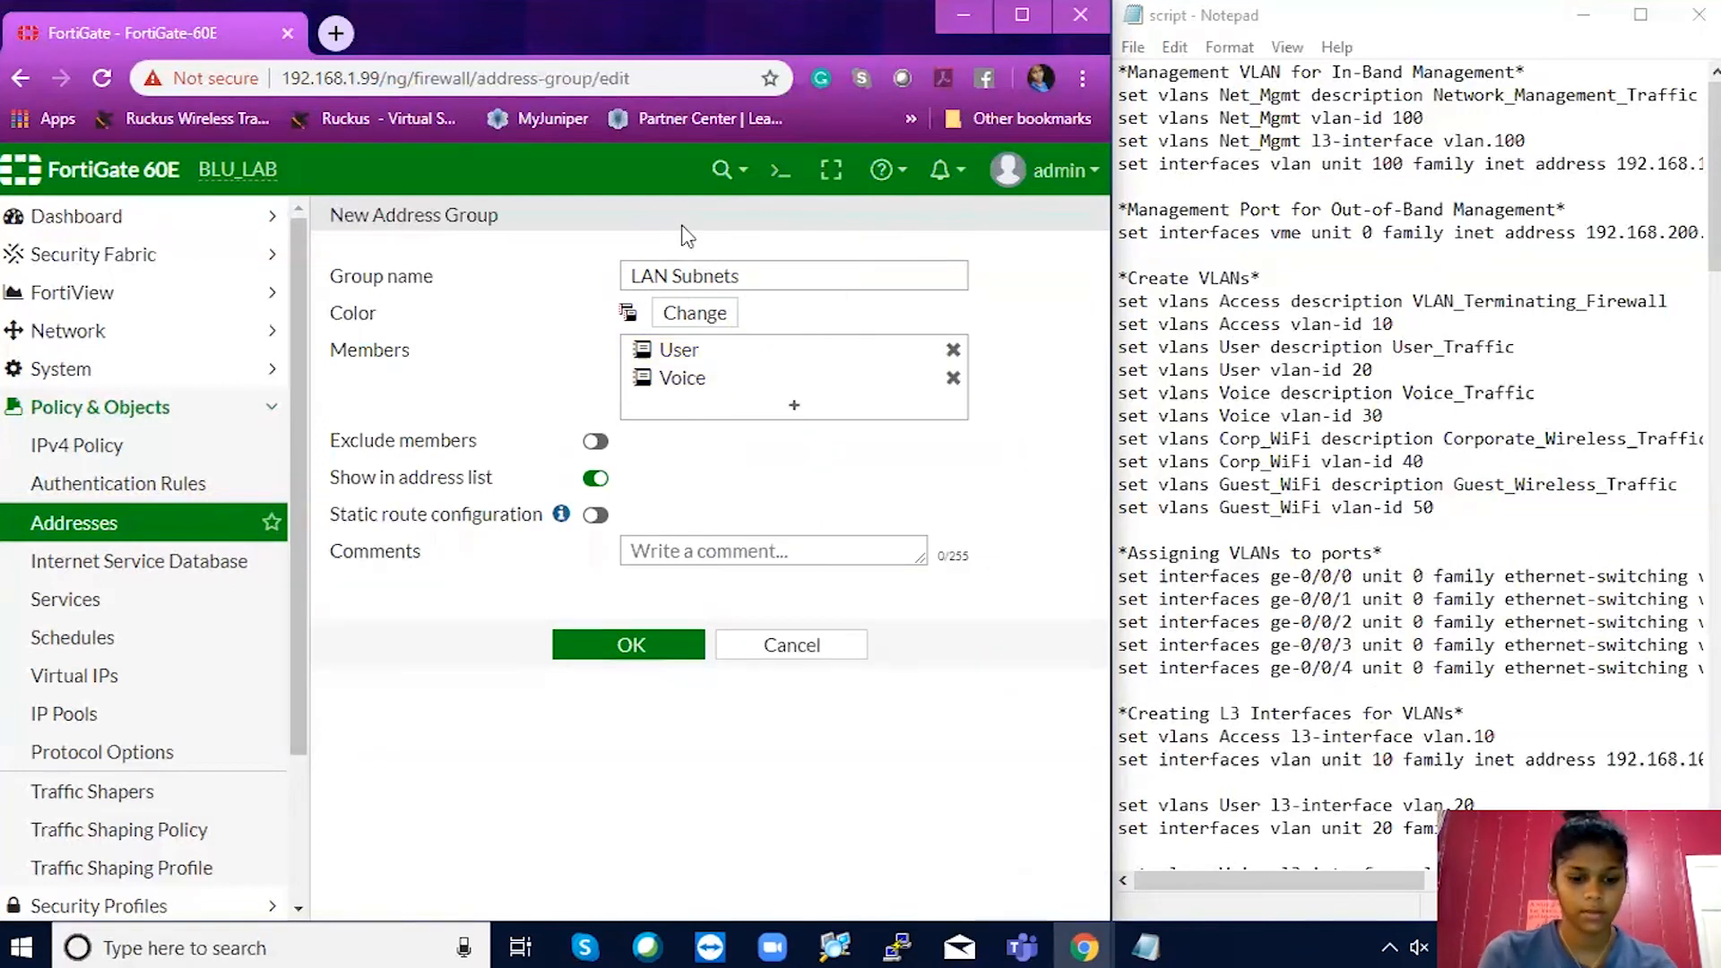
Search the address entries for wifi and add Corp_WiFi to the LAN Subnets group's members.
click(794, 405)
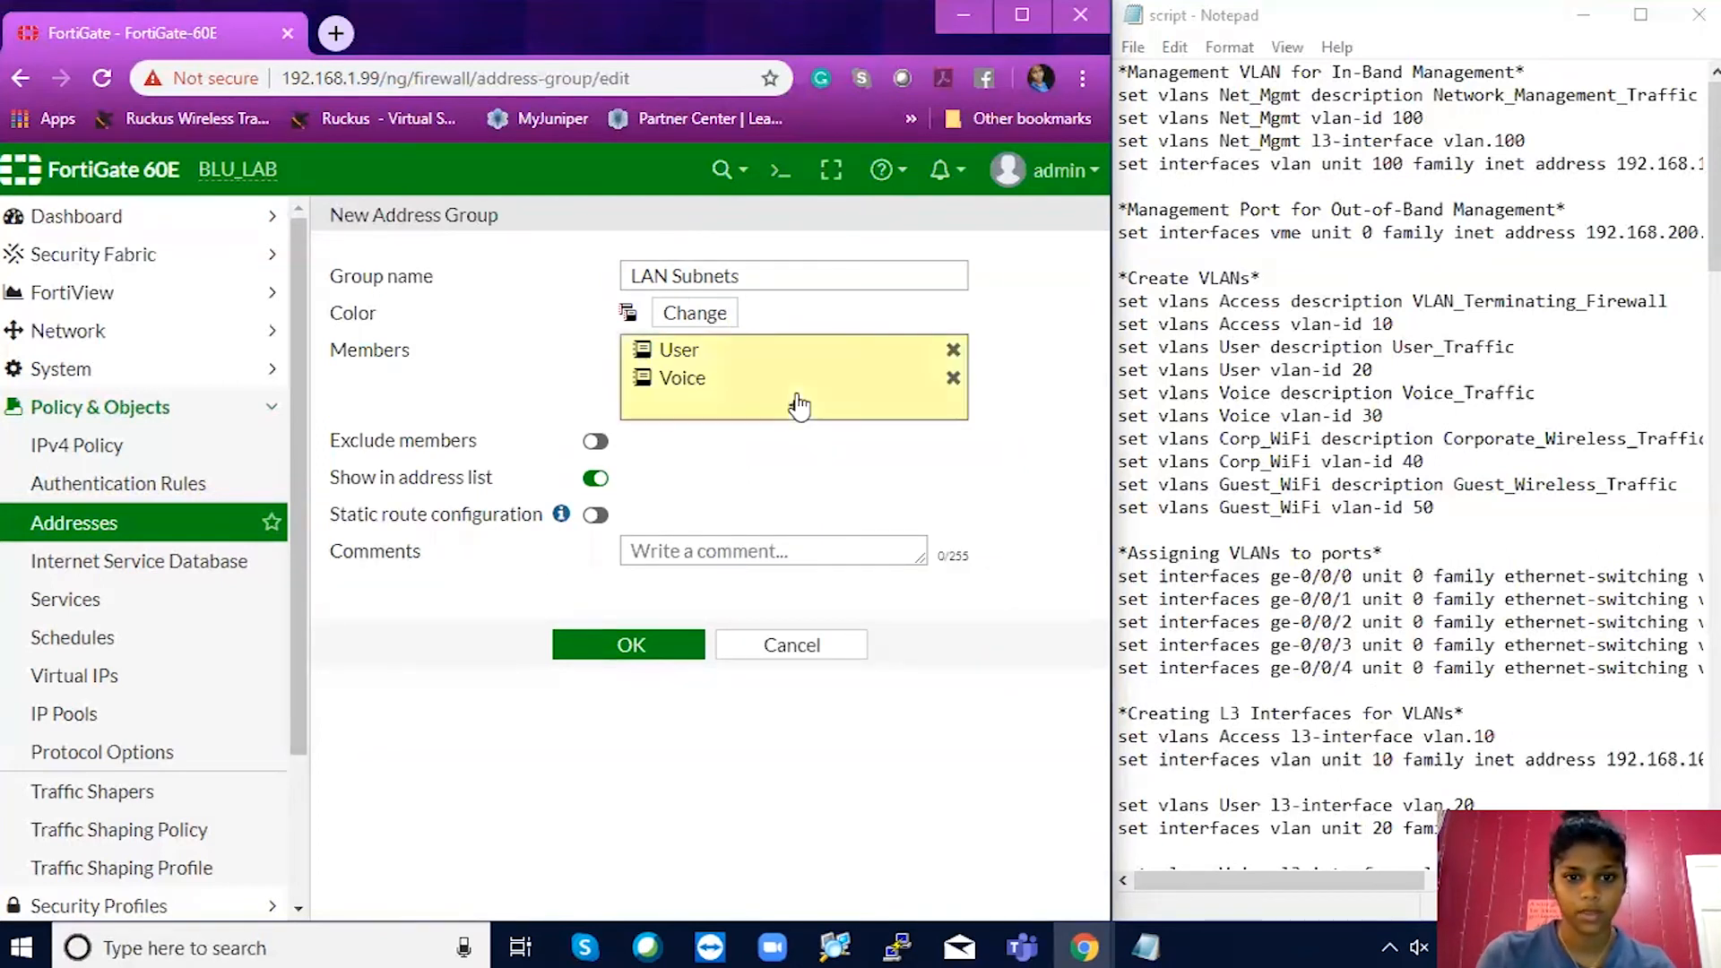
text(wifi)
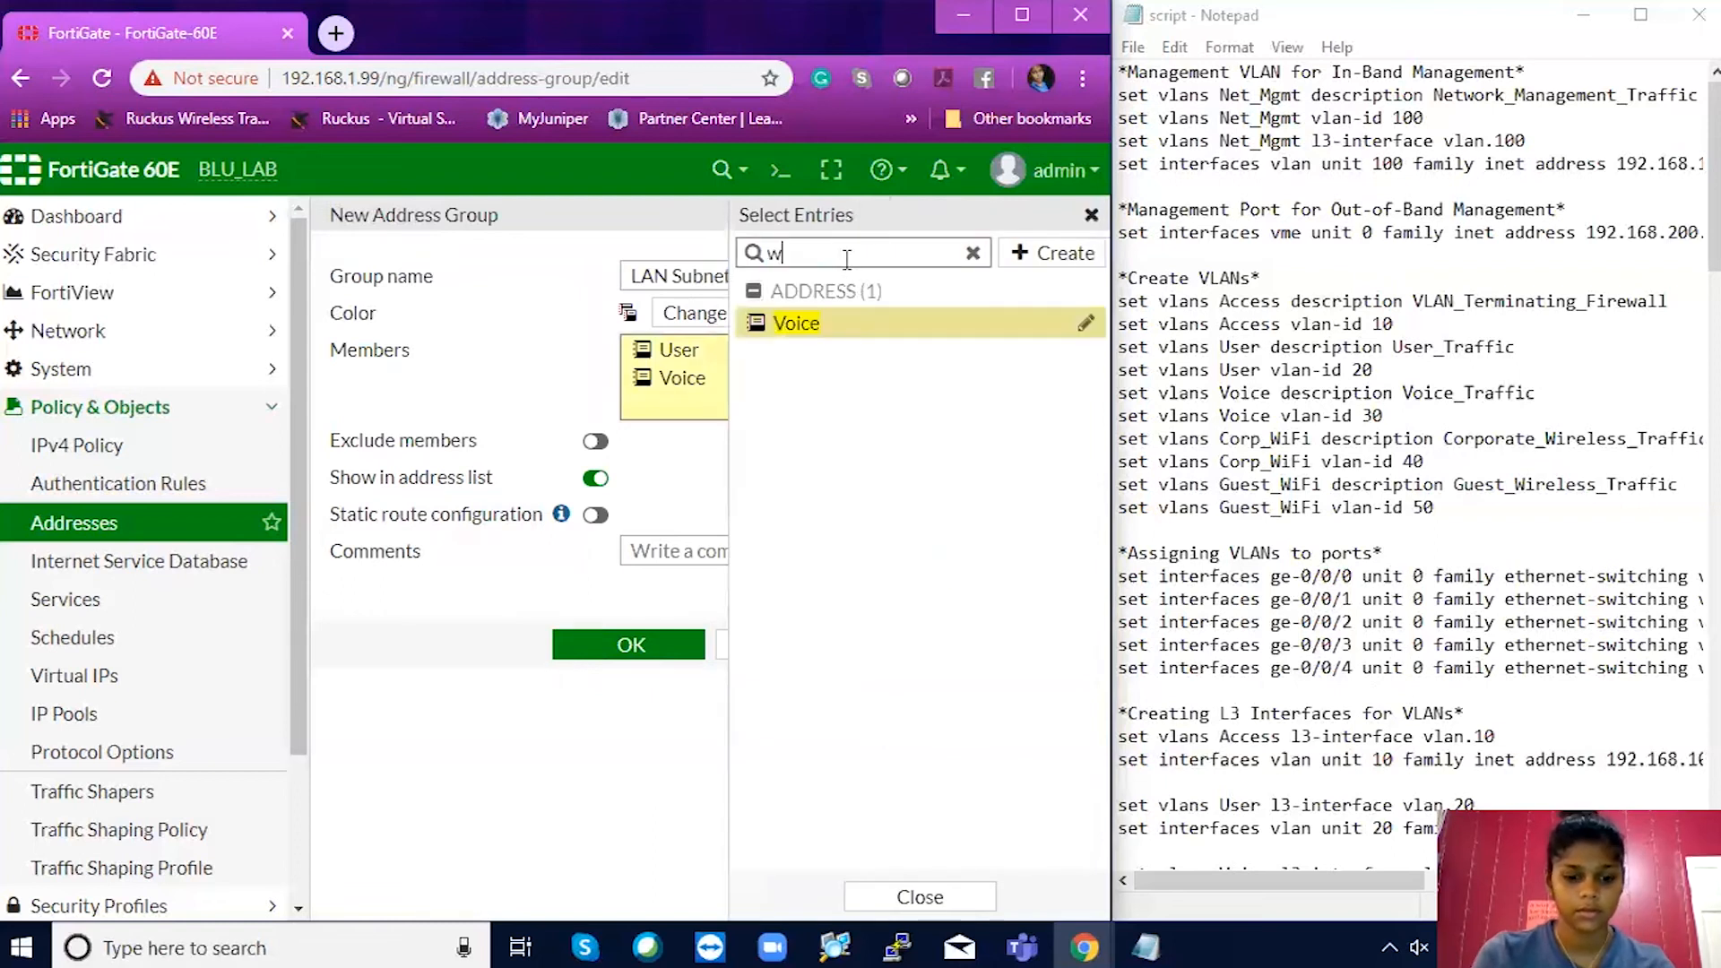
click(847, 323)
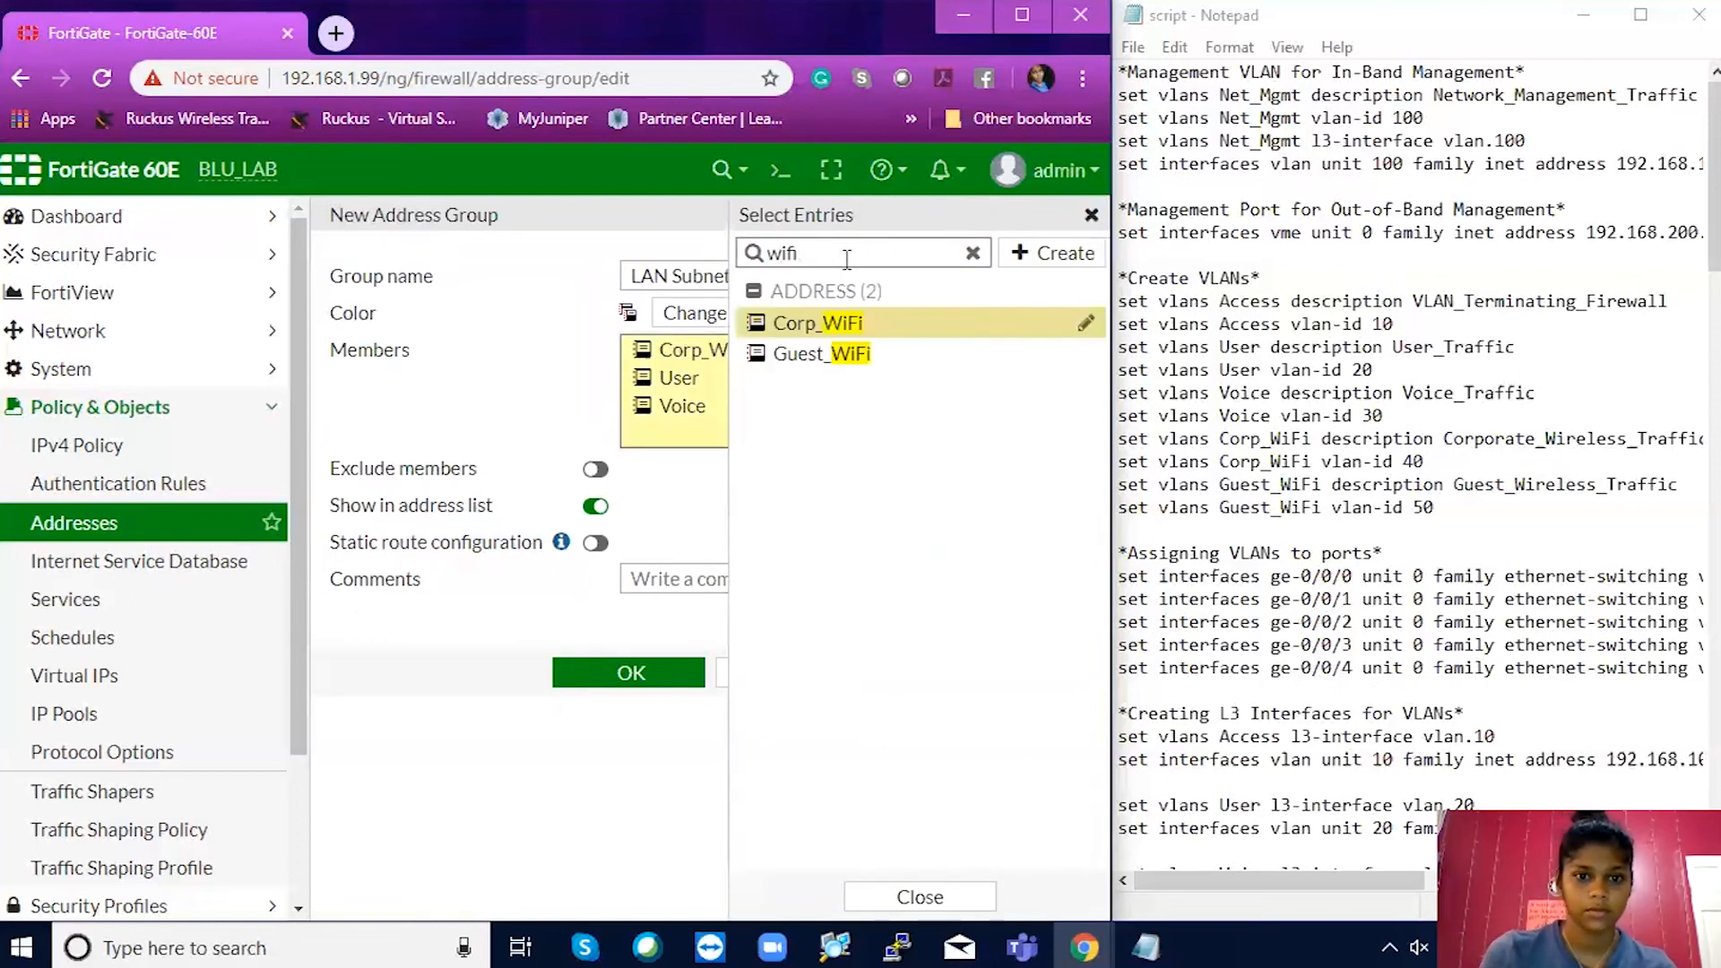
Add Guest_WiFi to the LAN Subnets group, enable static route configuration, and save the group.
click(829, 358)
click(657, 534)
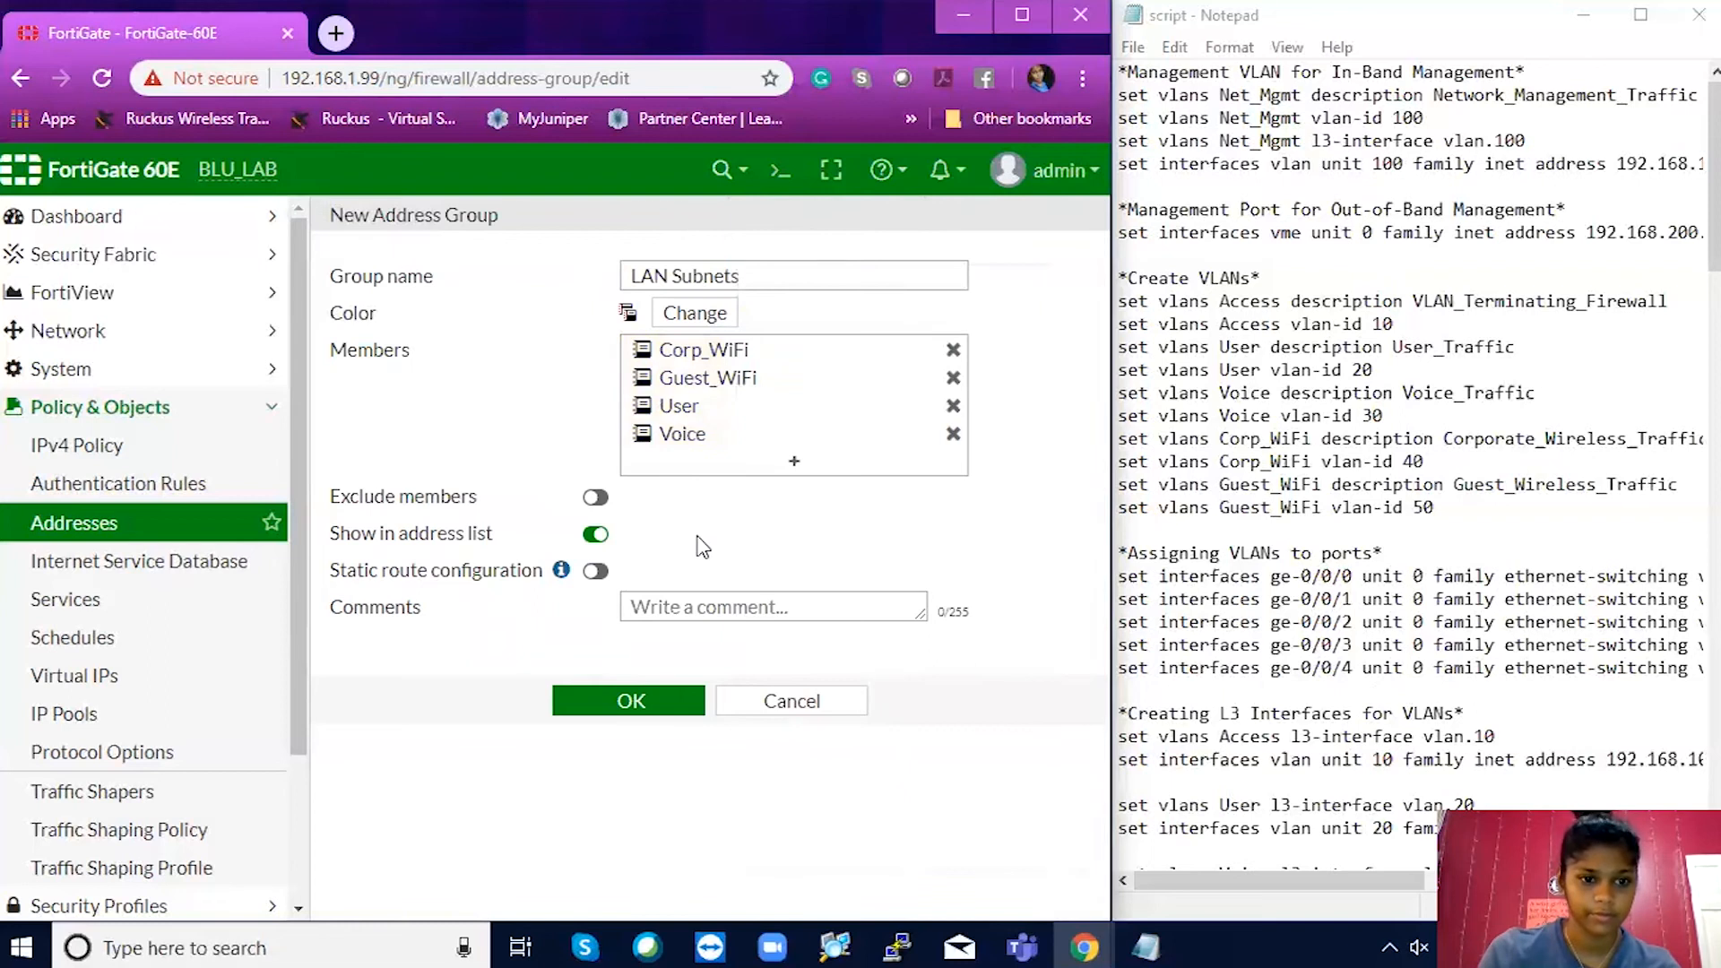
click(595, 571)
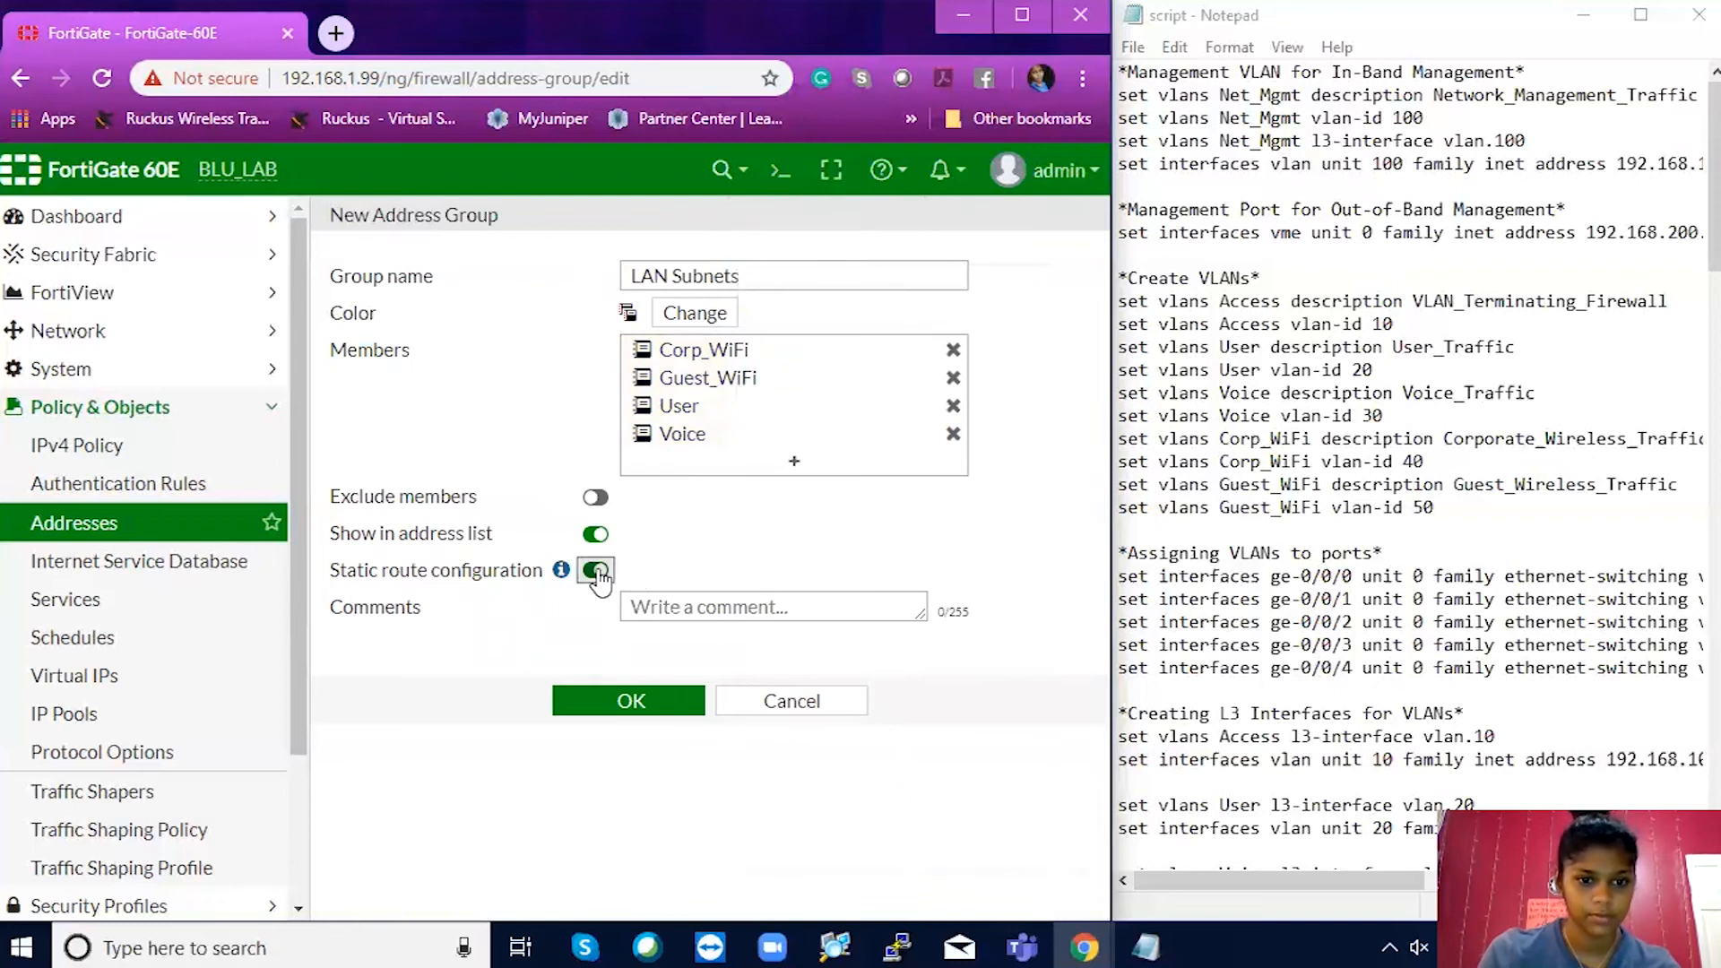
mouse_move(560, 574)
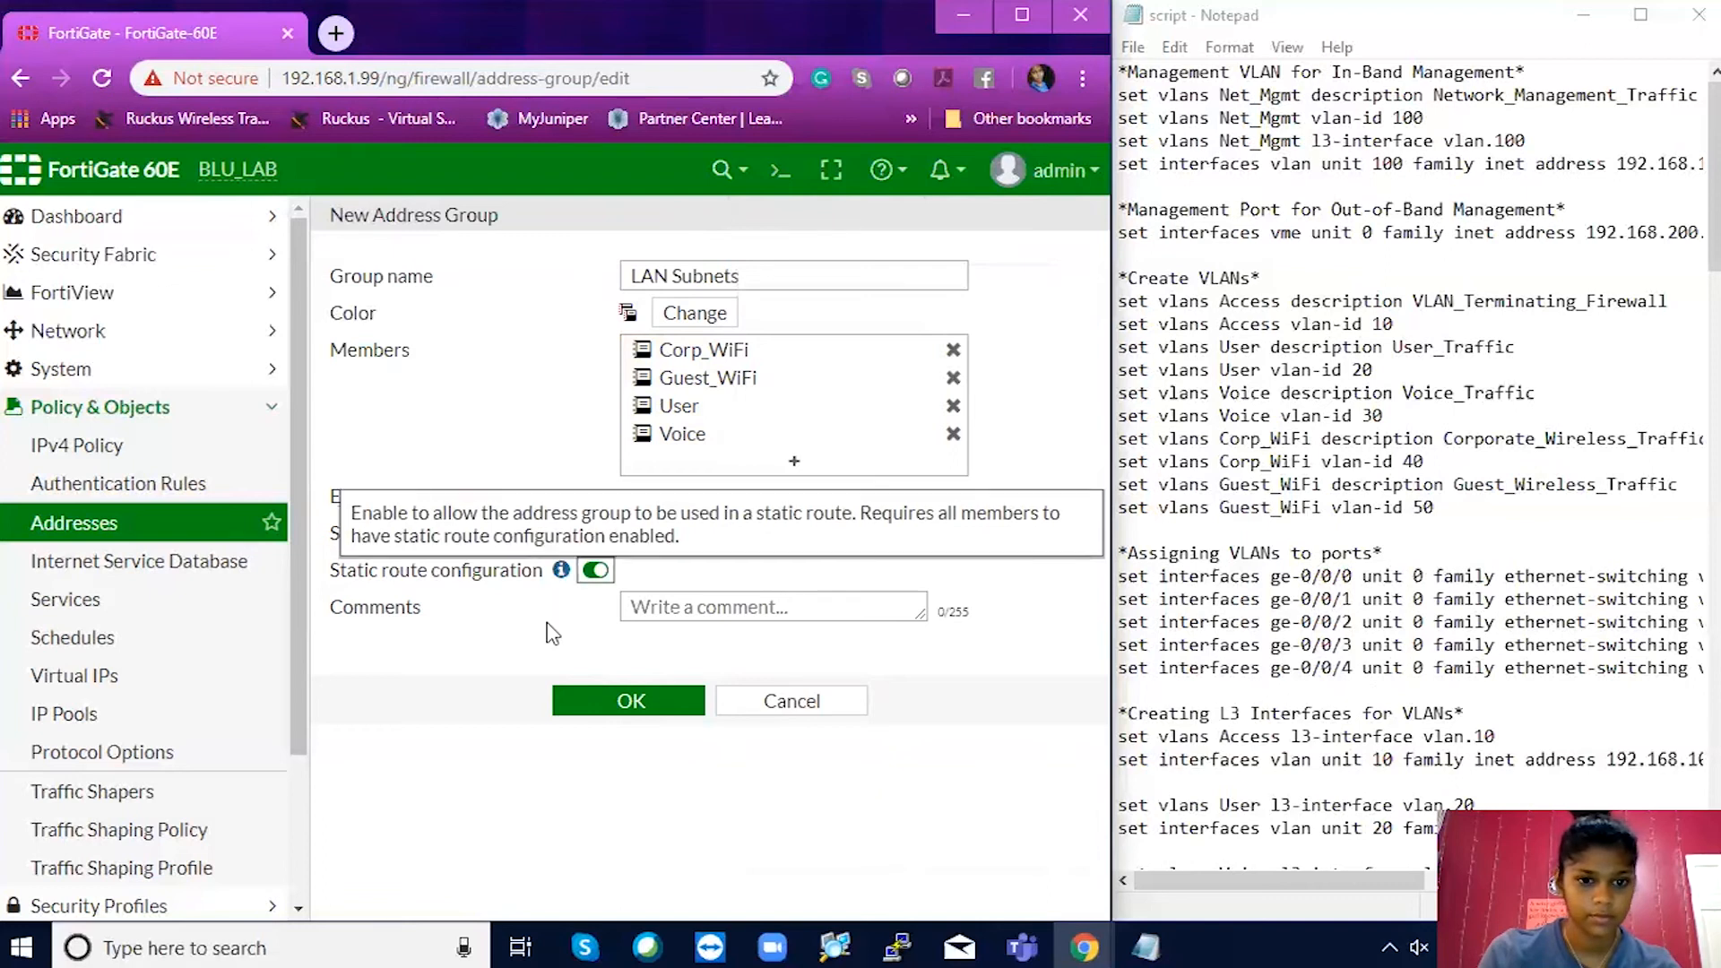
click(632, 703)
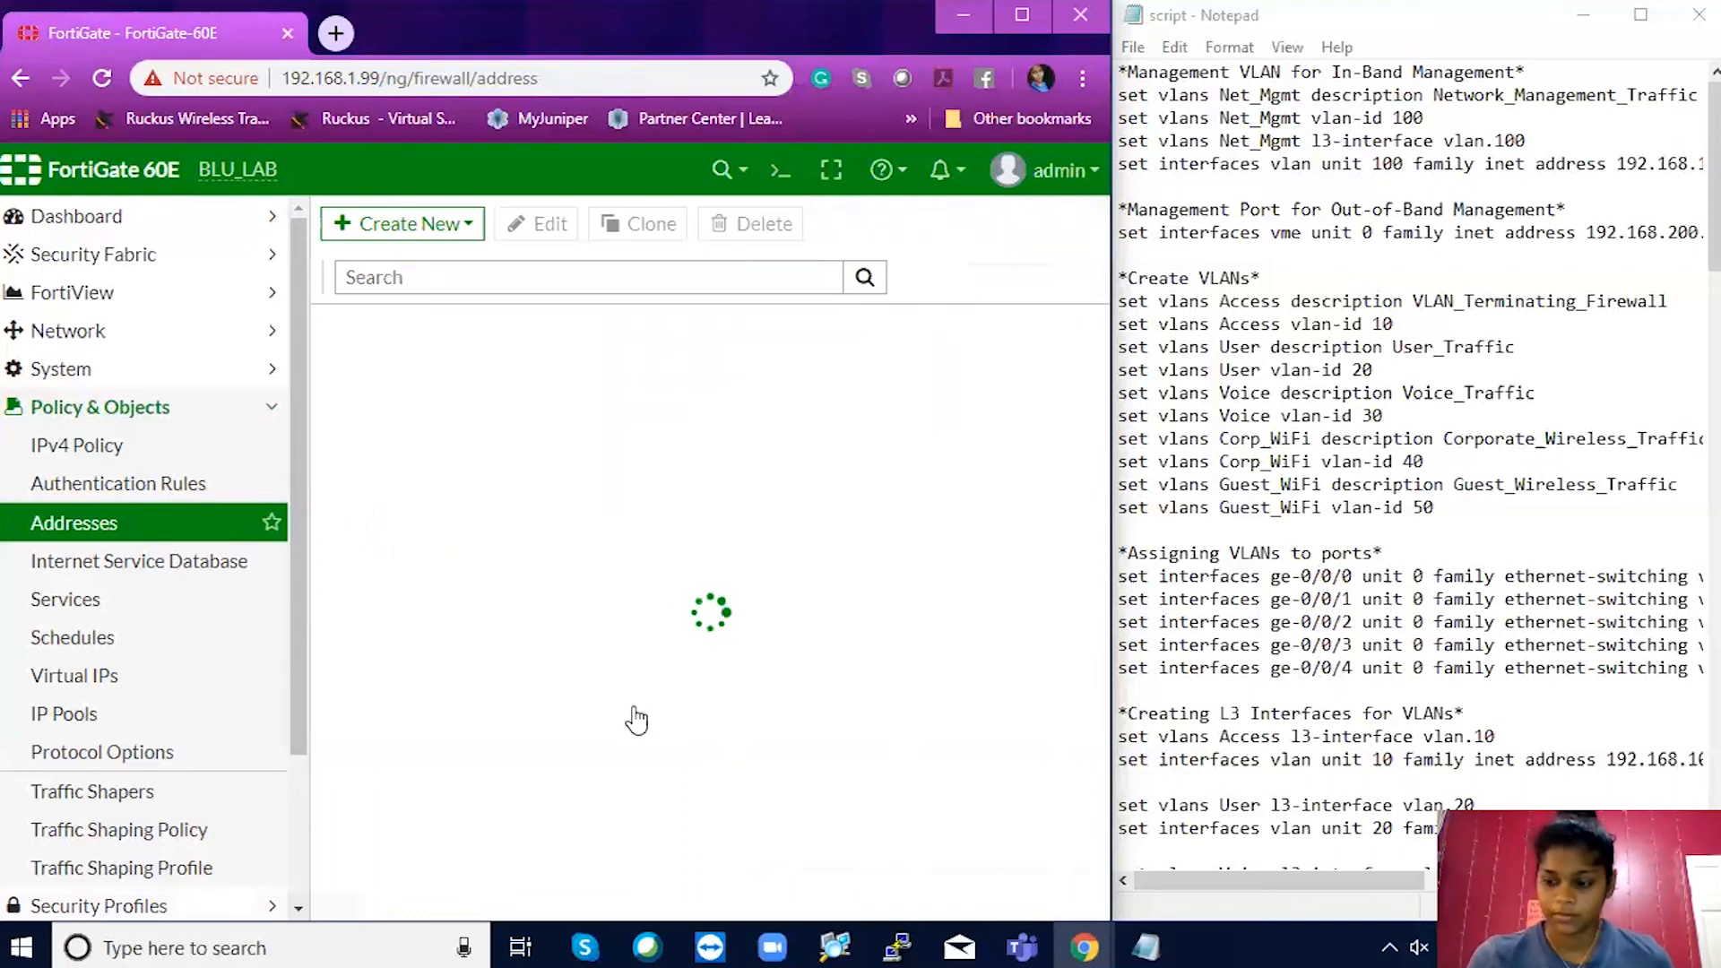
Collapse the individual addresses, enlarge and refresh the address list, and inspect the member subnets of the LAN Subnets group.
click(334, 373)
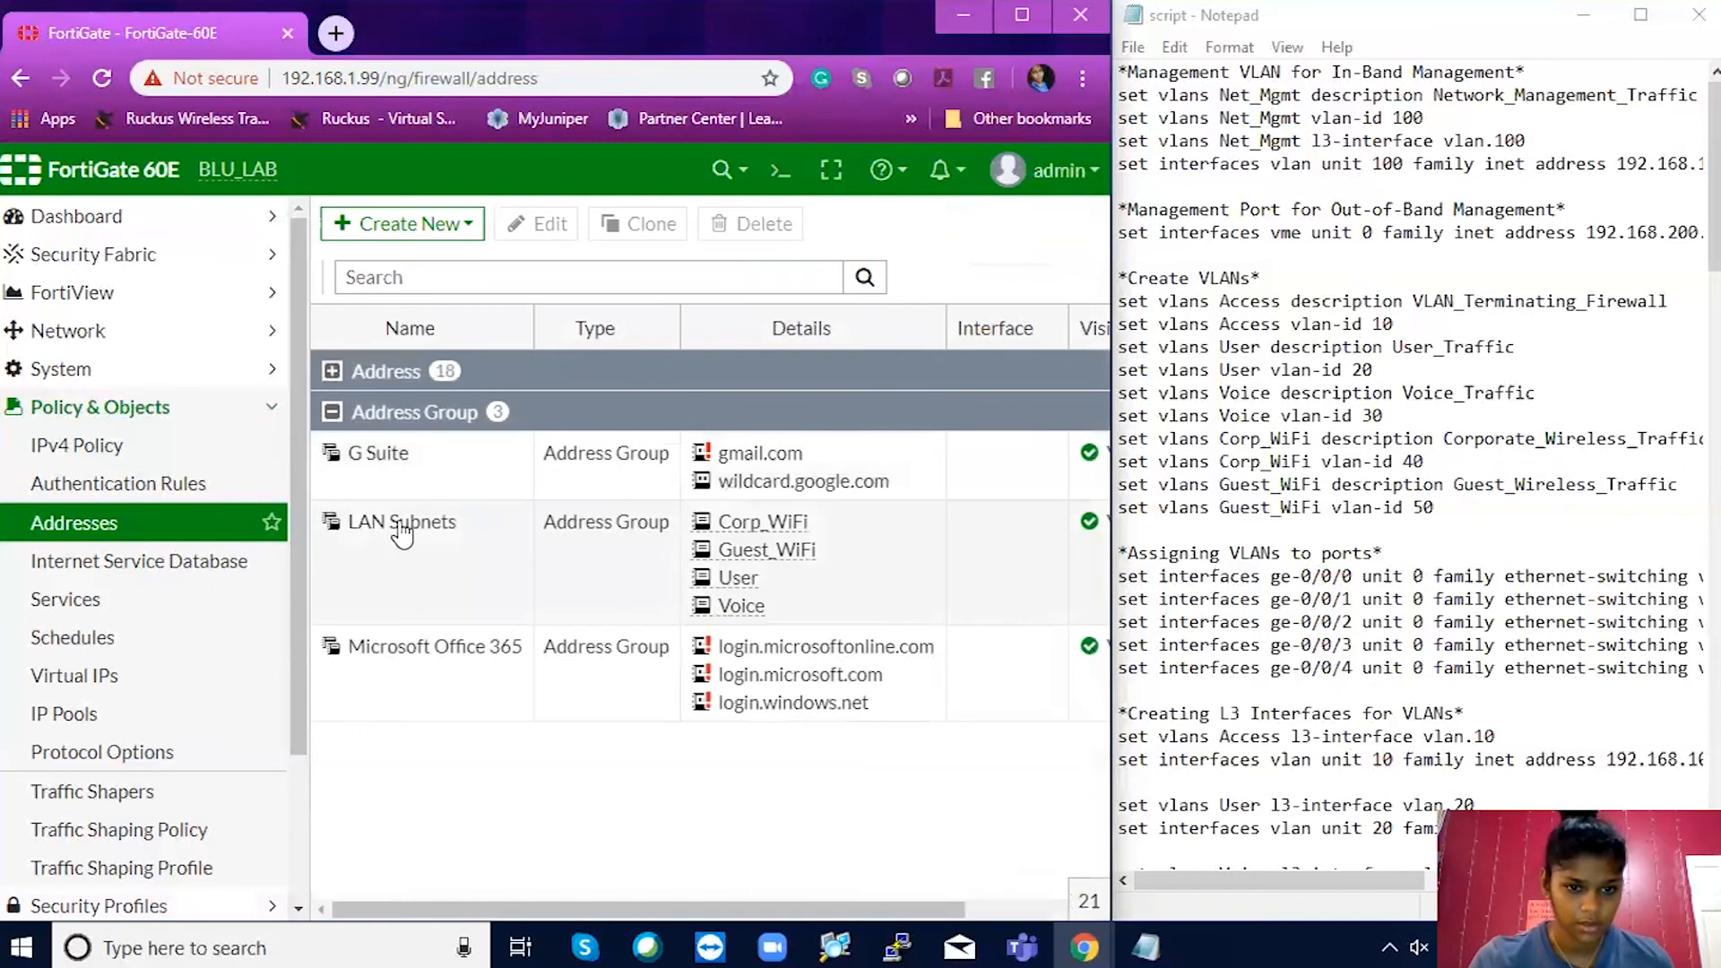
double_click(1081, 49)
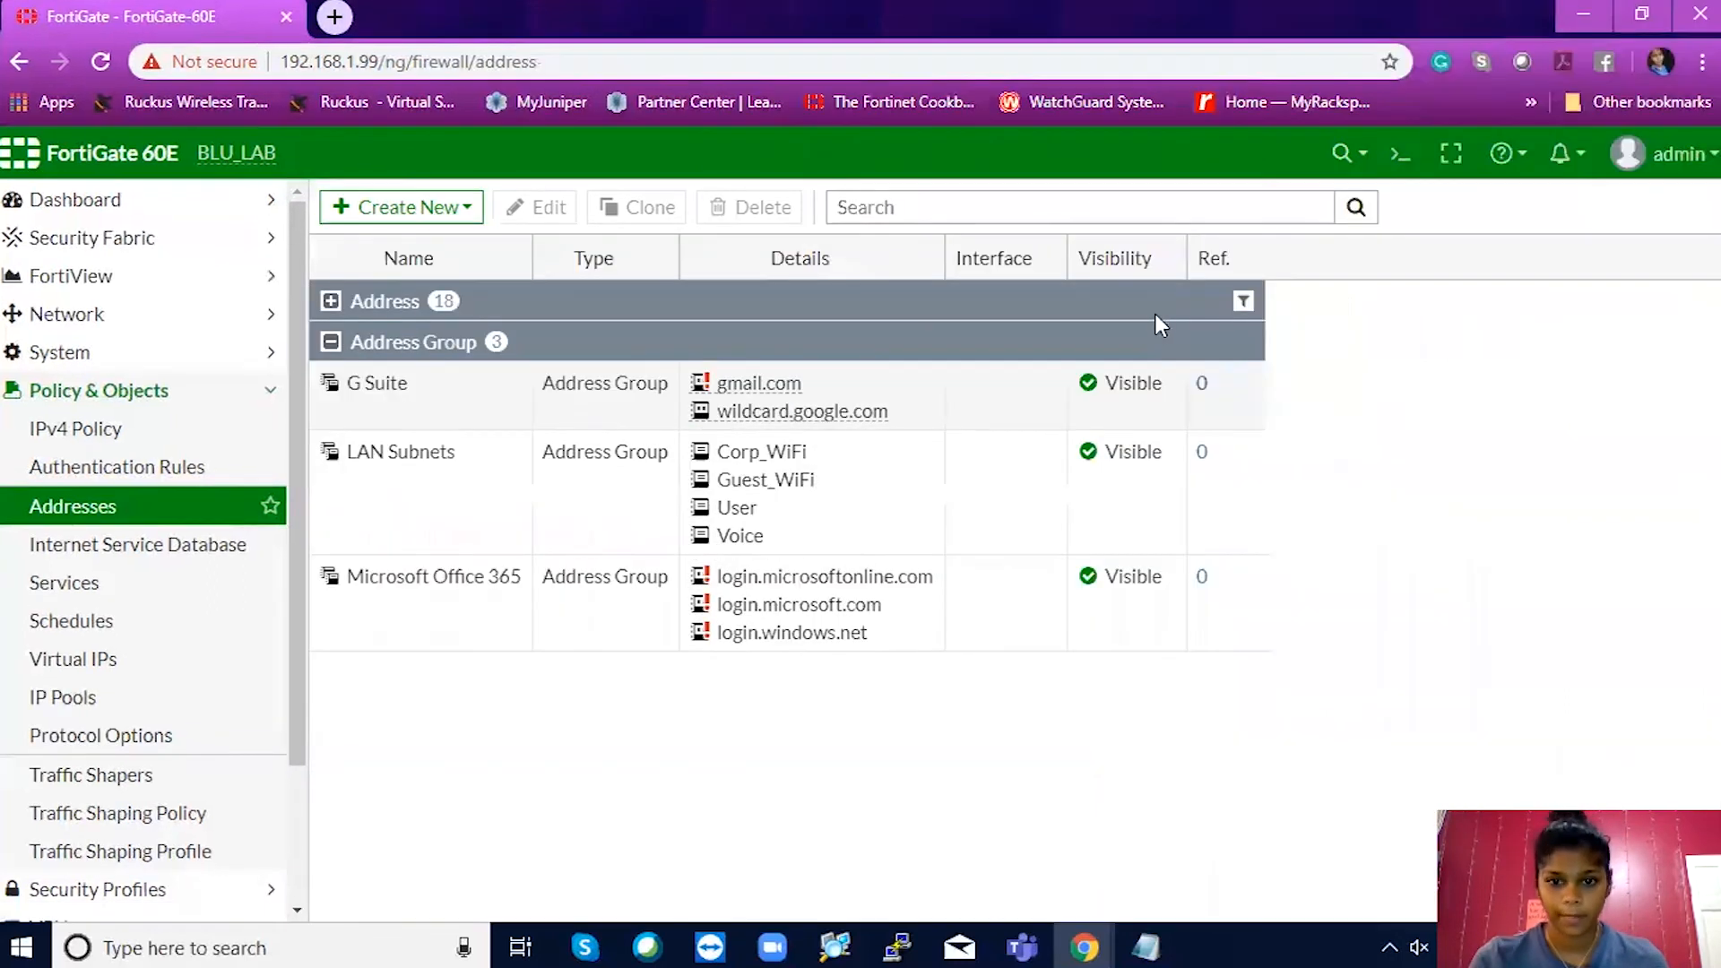
key(F5)
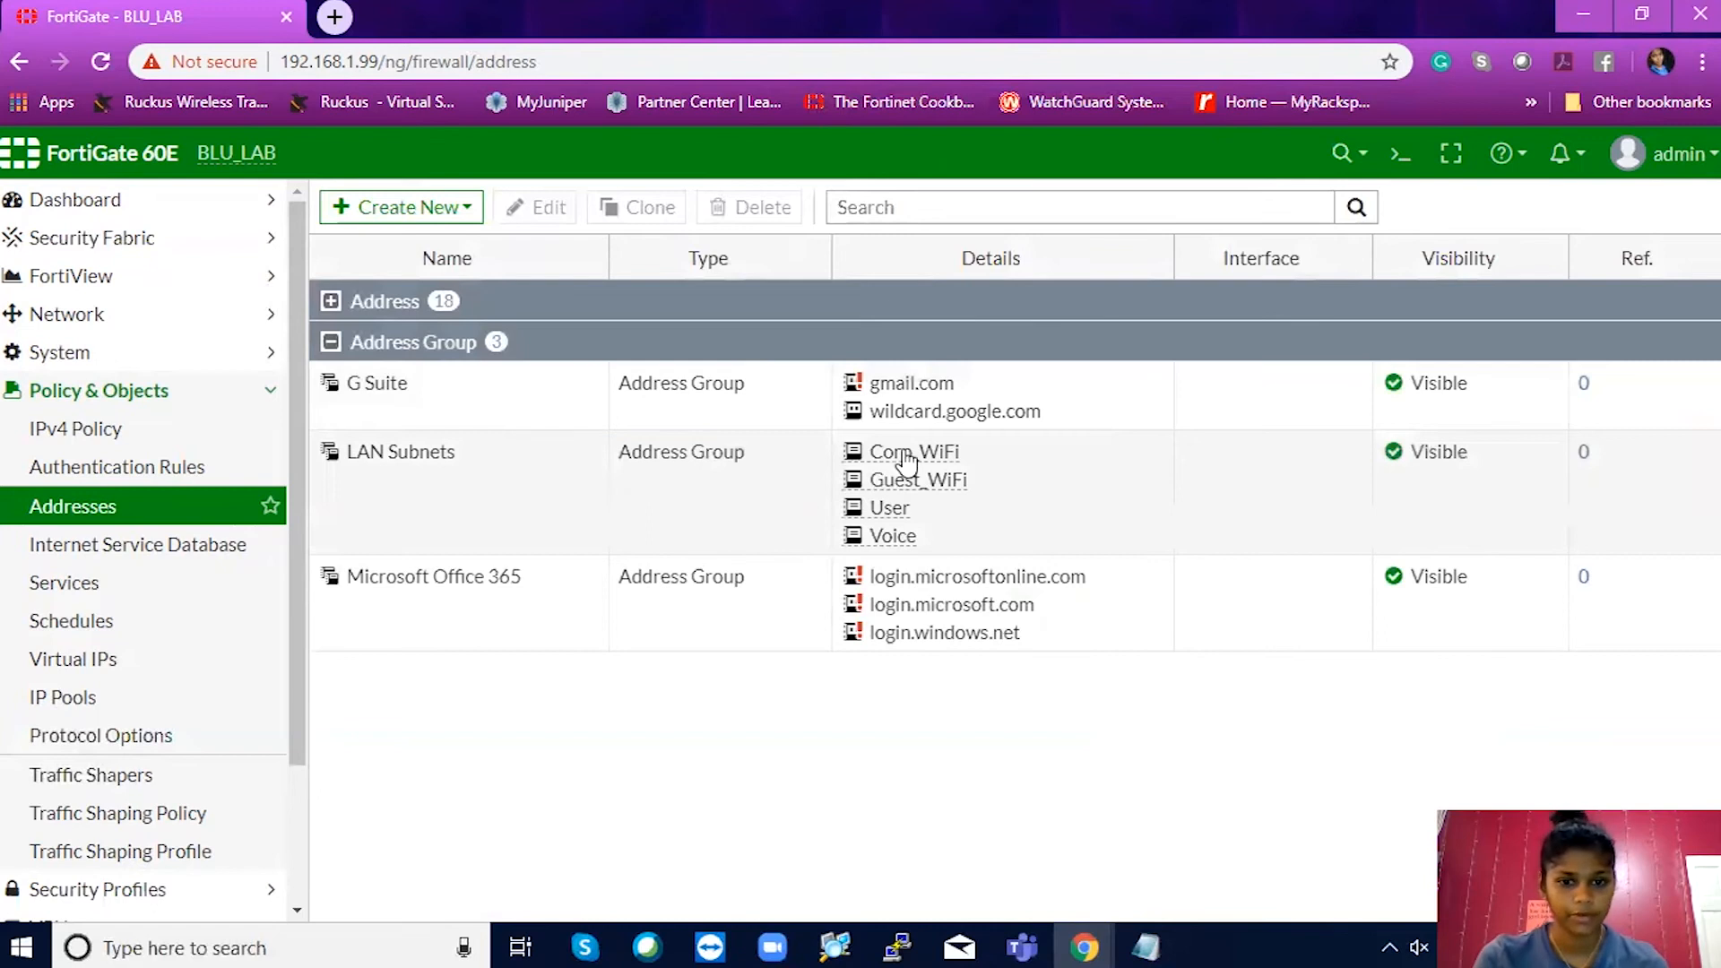
mouse_move(907, 461)
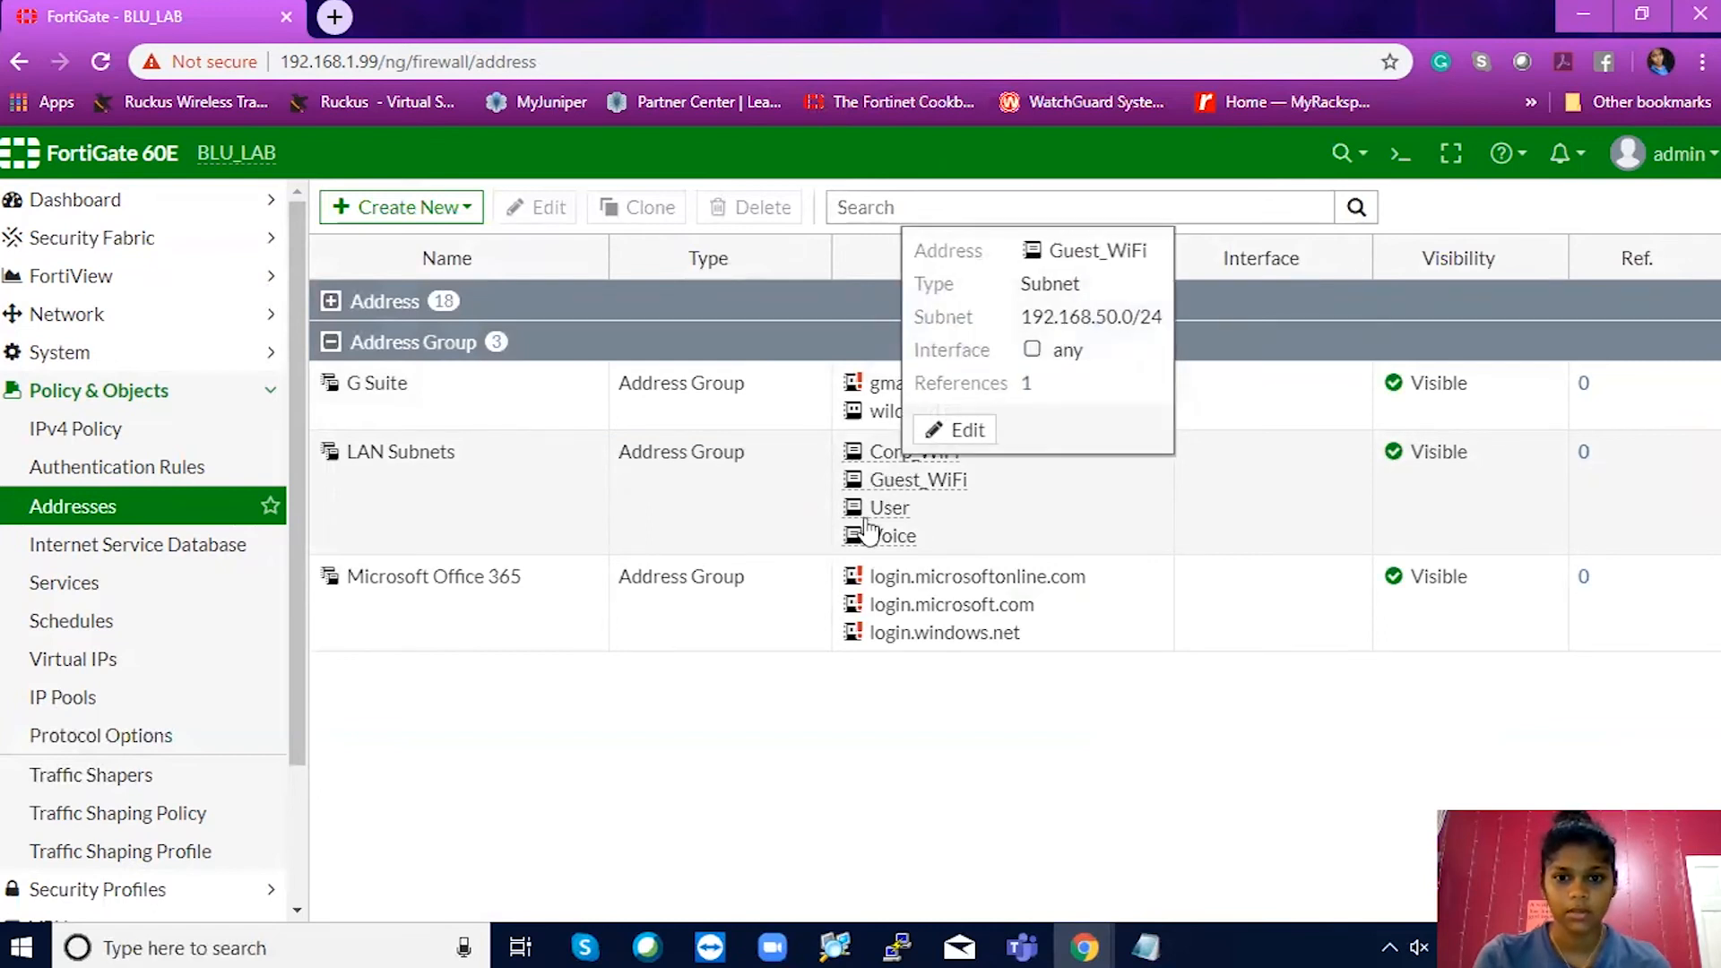
mouse_move(901, 538)
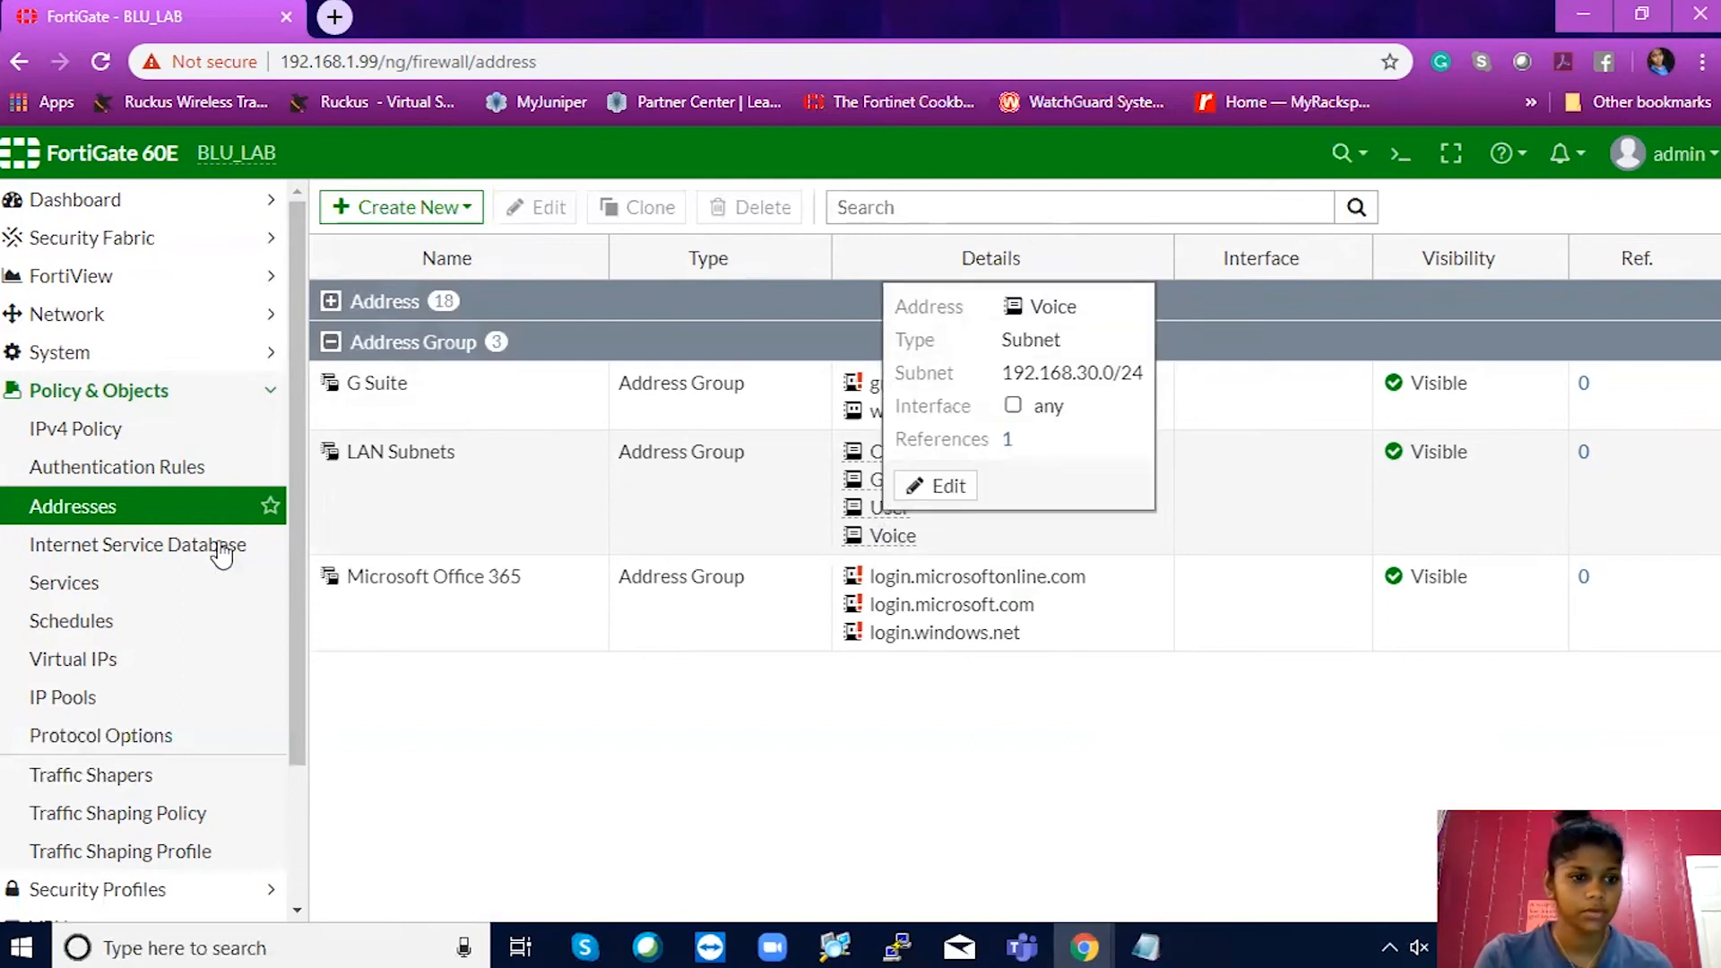
Start a new IPv4 policy and name it Internal to Internet.
click(114, 445)
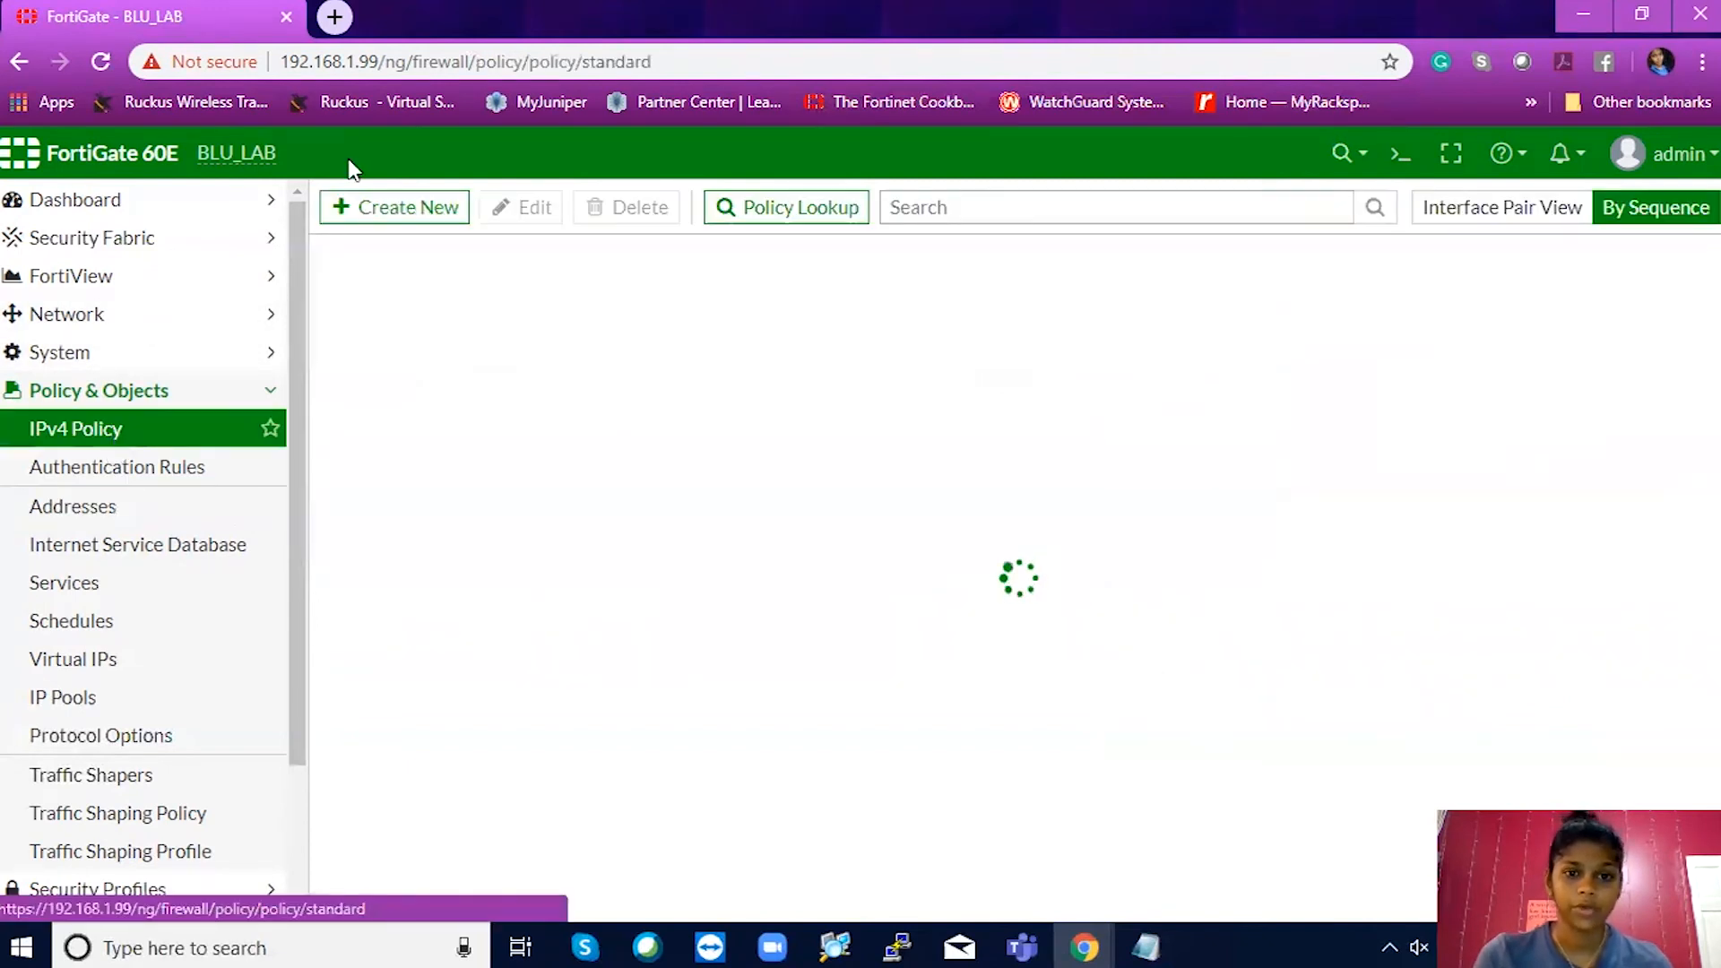
click(366, 212)
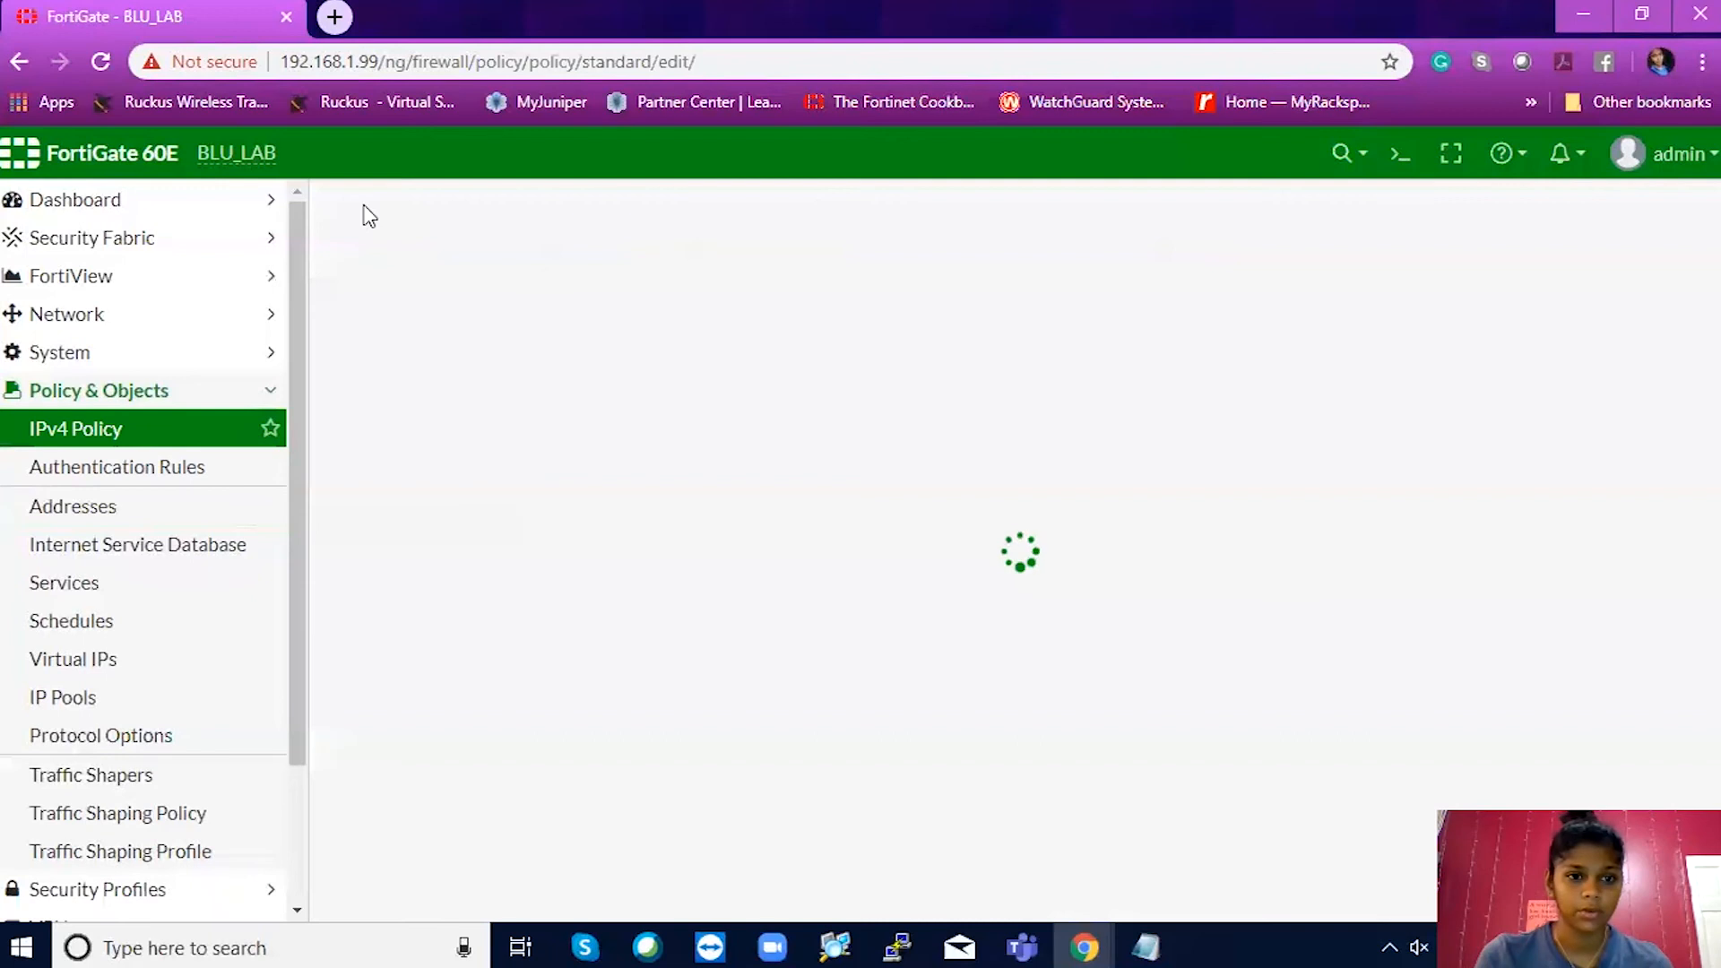
click(577, 287)
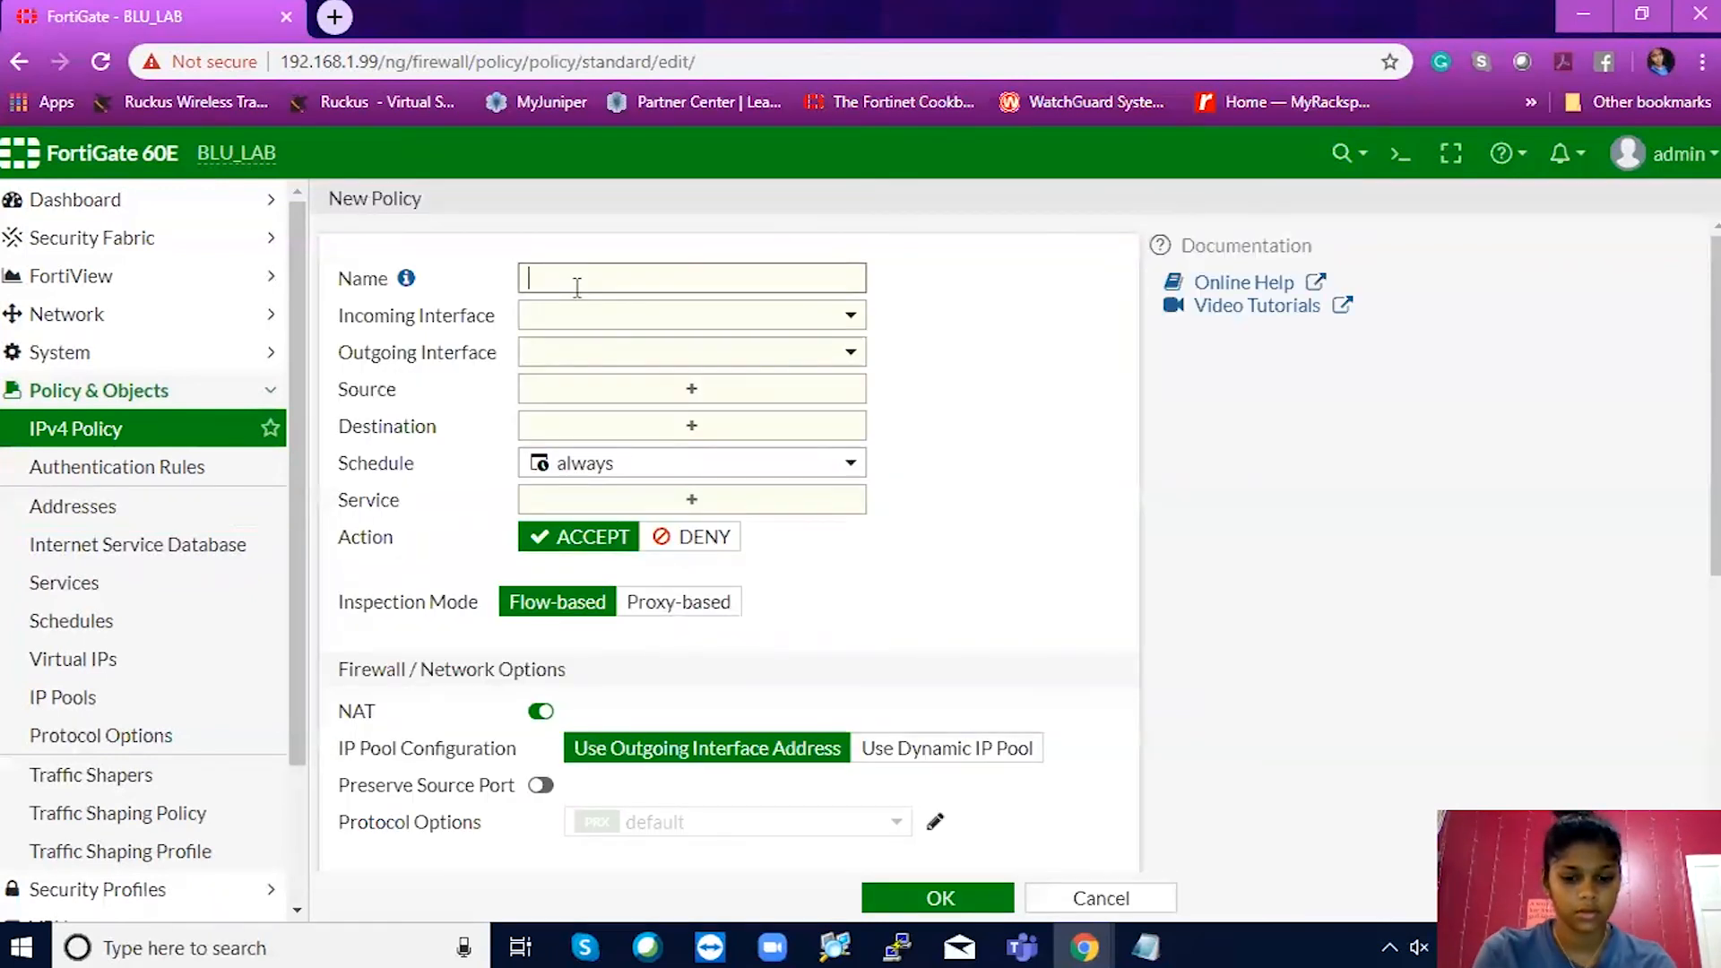
text(Internet)
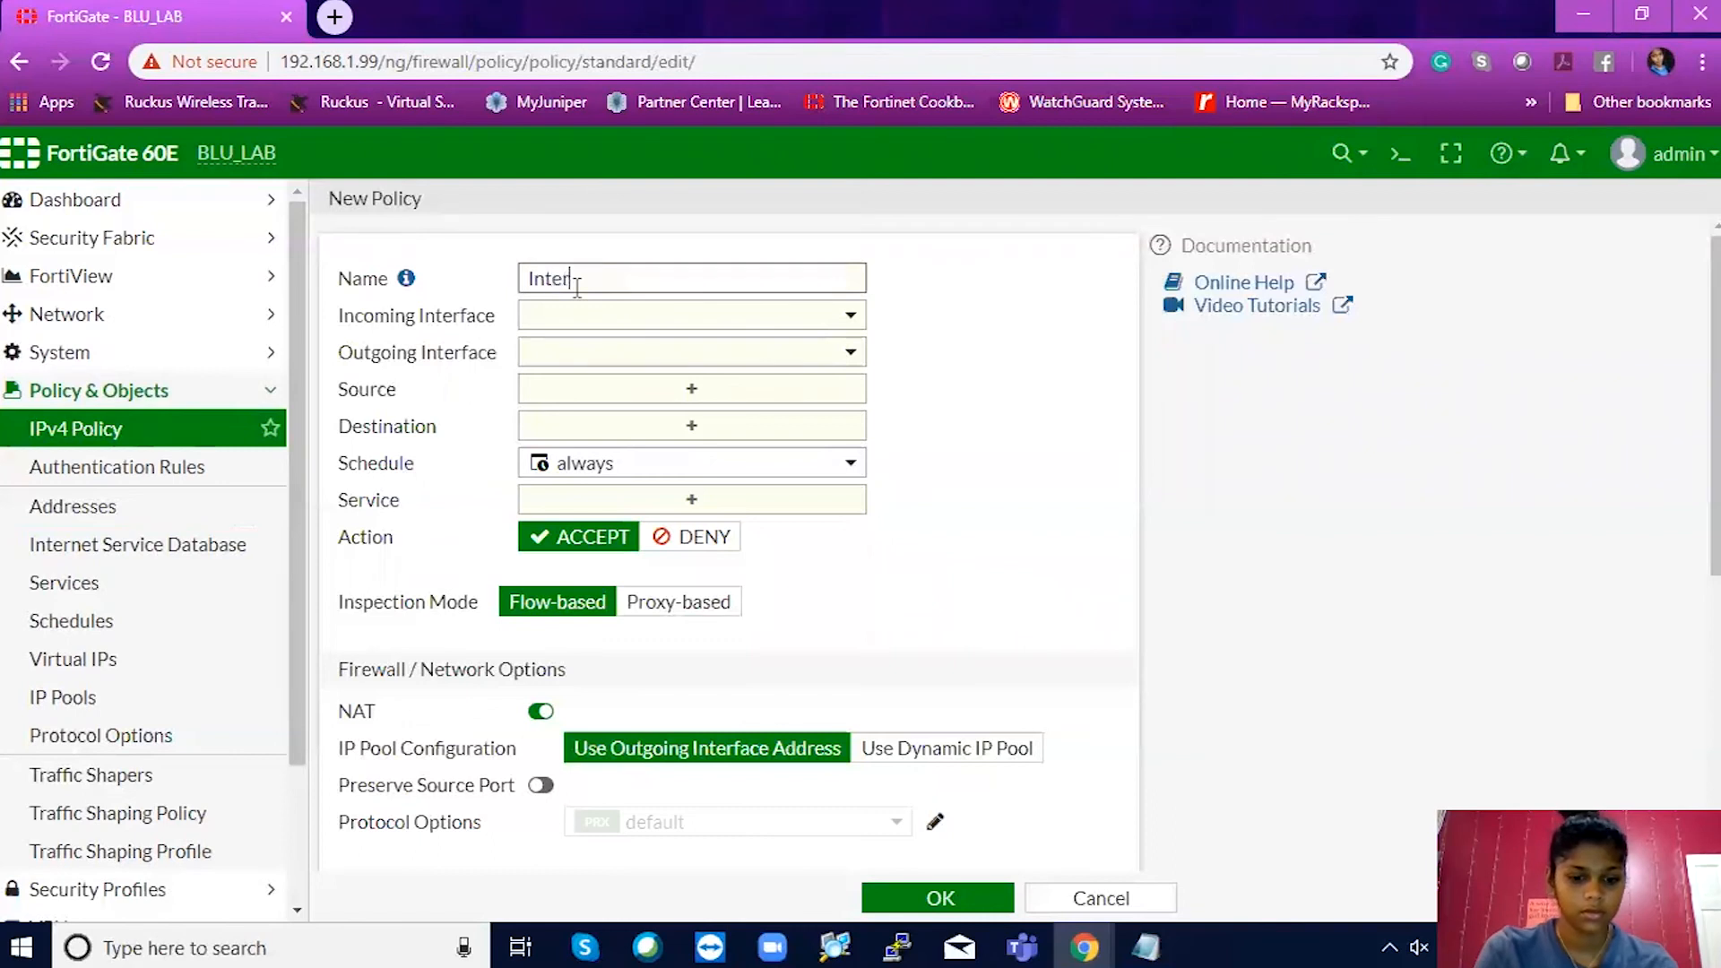
key(BackSpace)
key(BackSpace)
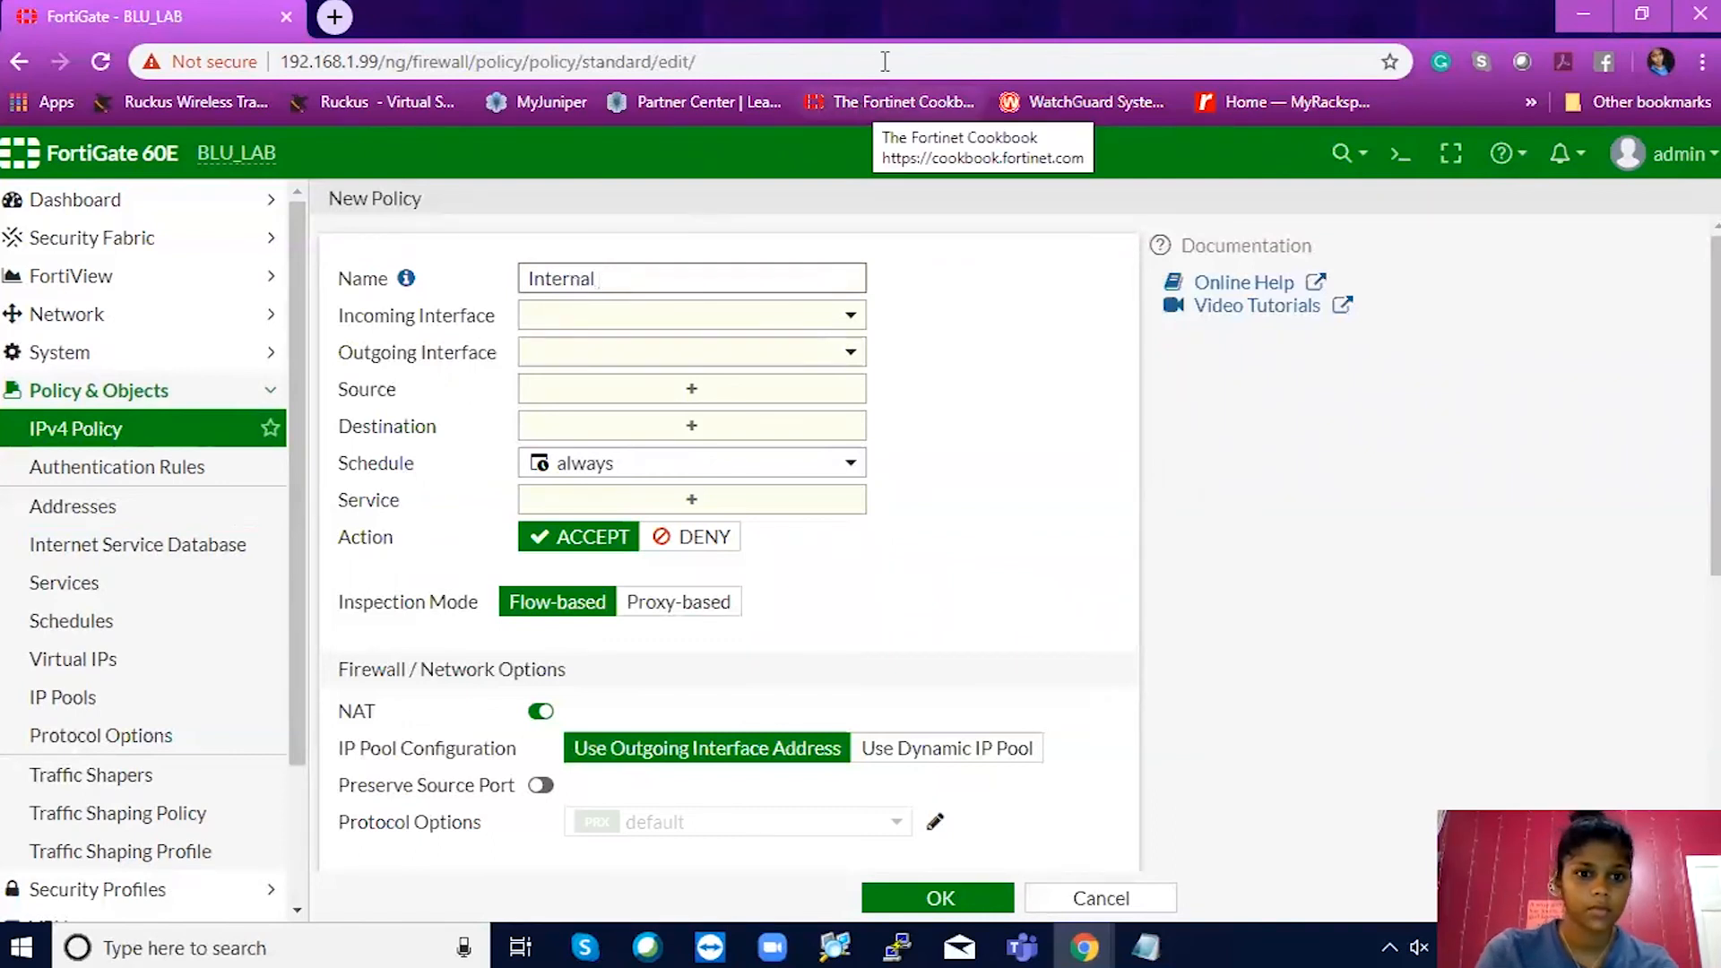
text(al to INterne)
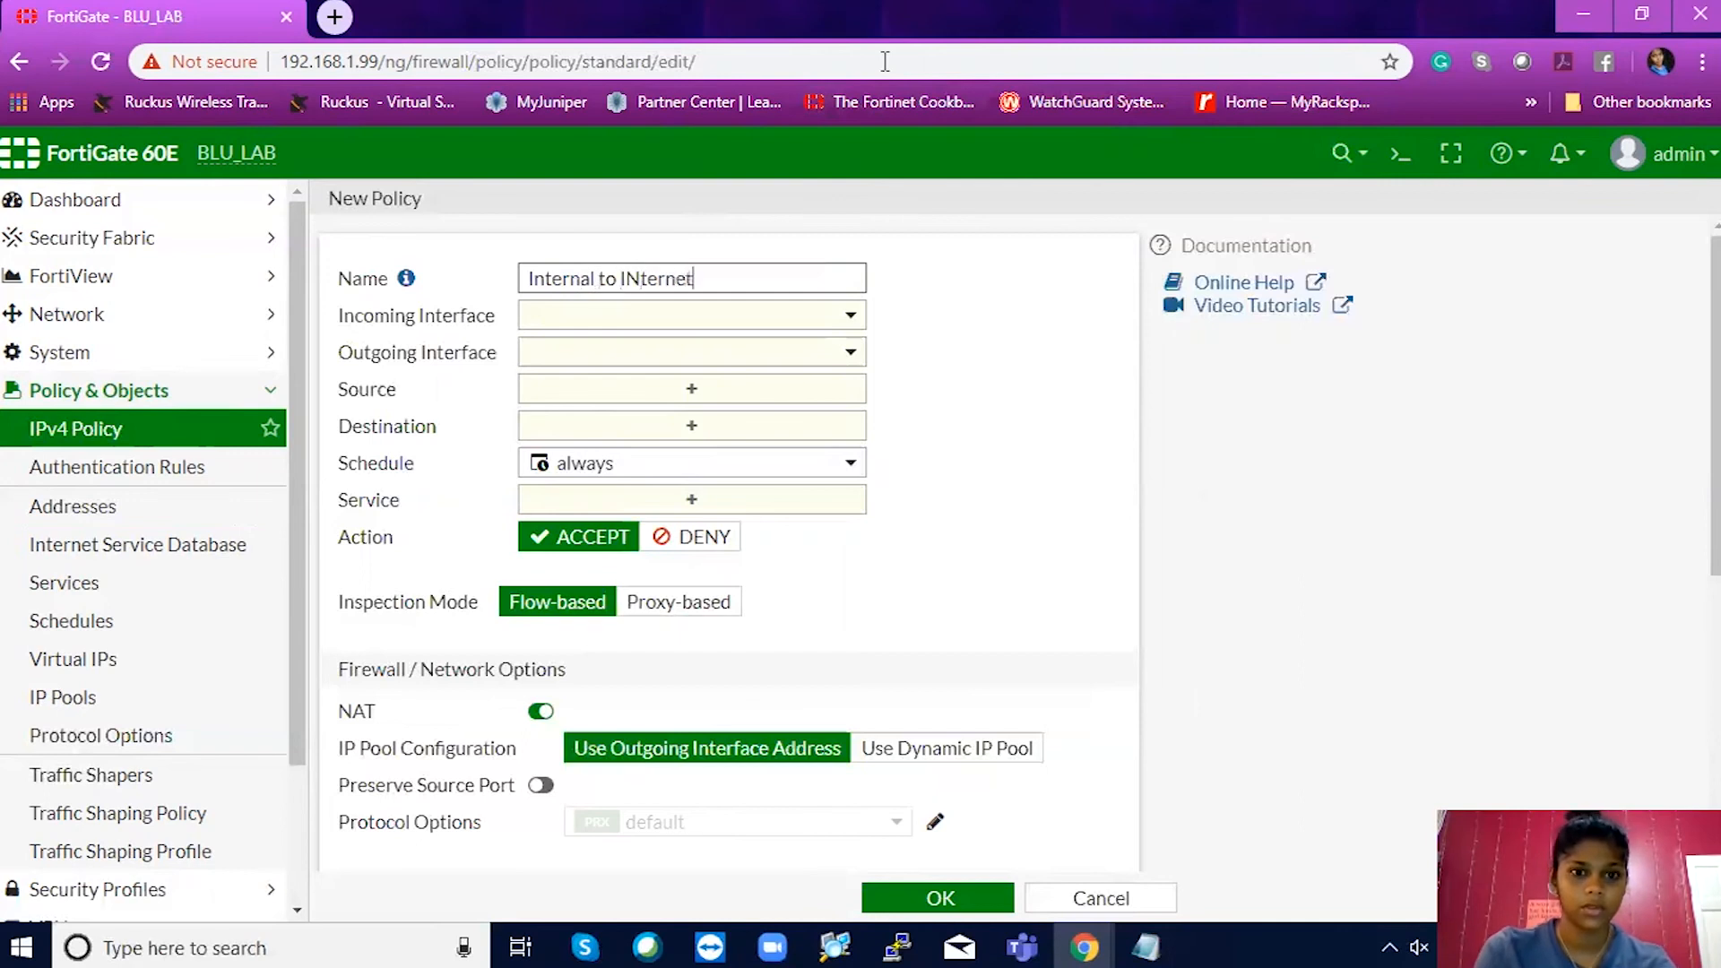
text(t)
double_click(645, 279)
text(Internet)
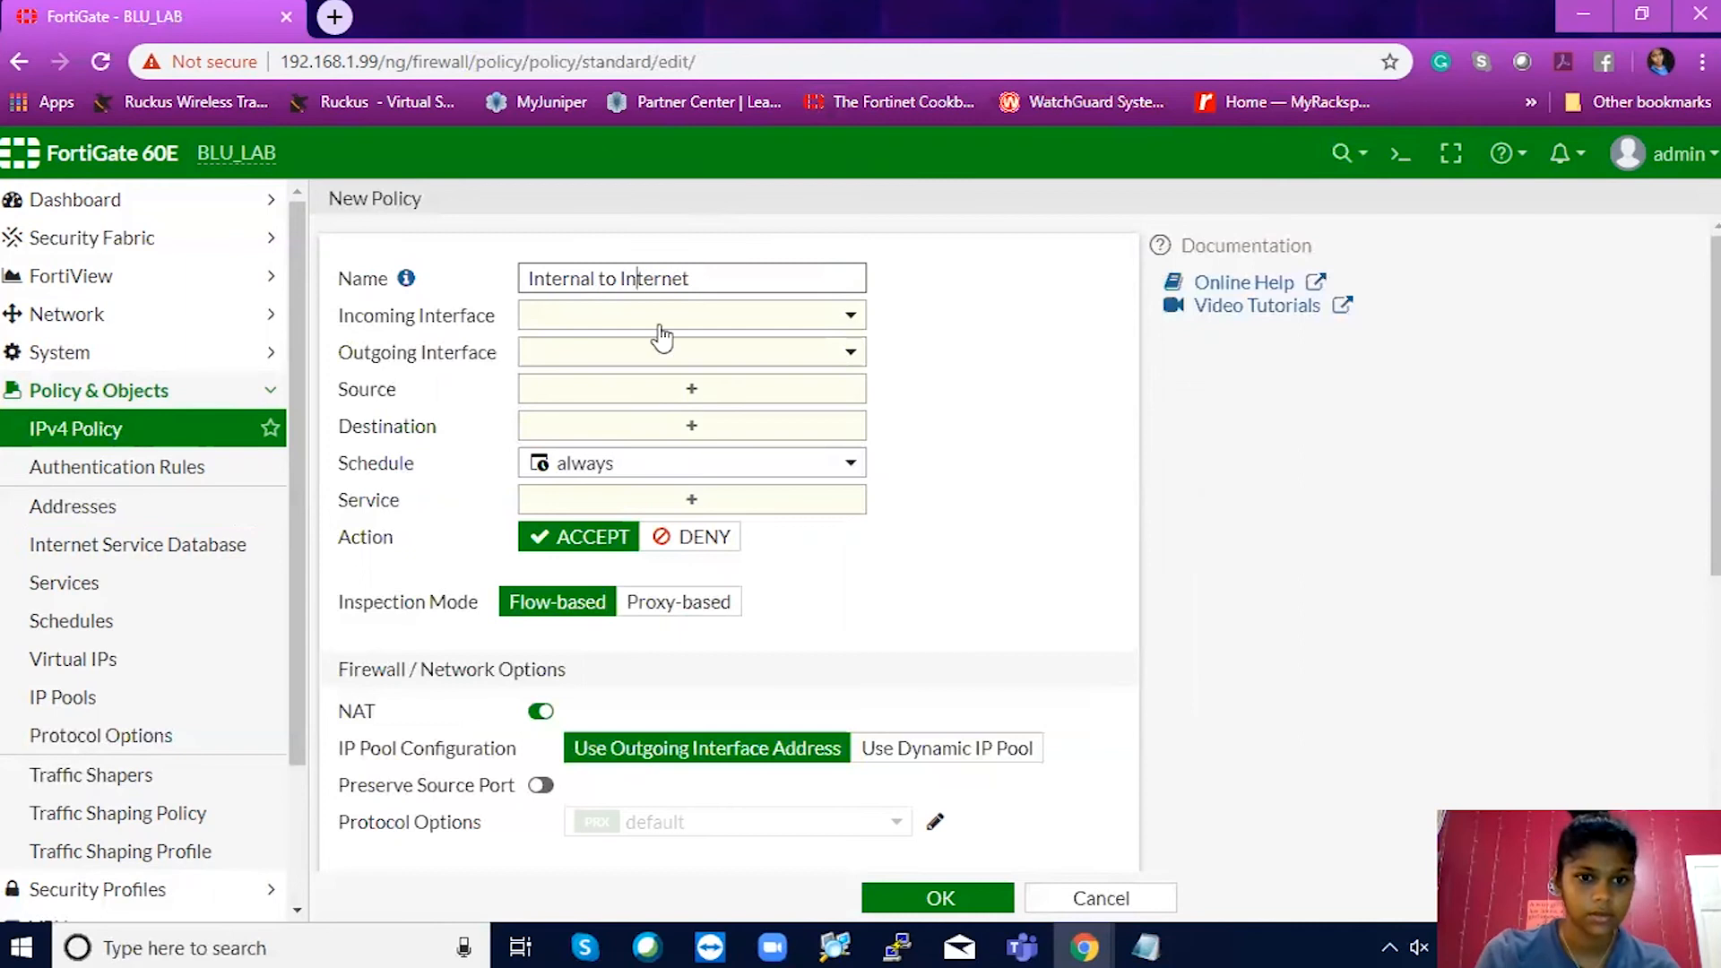
Set the policy's incoming interface to Internet Access Link (internal1) and its outgoing interface to wan1.
click(658, 323)
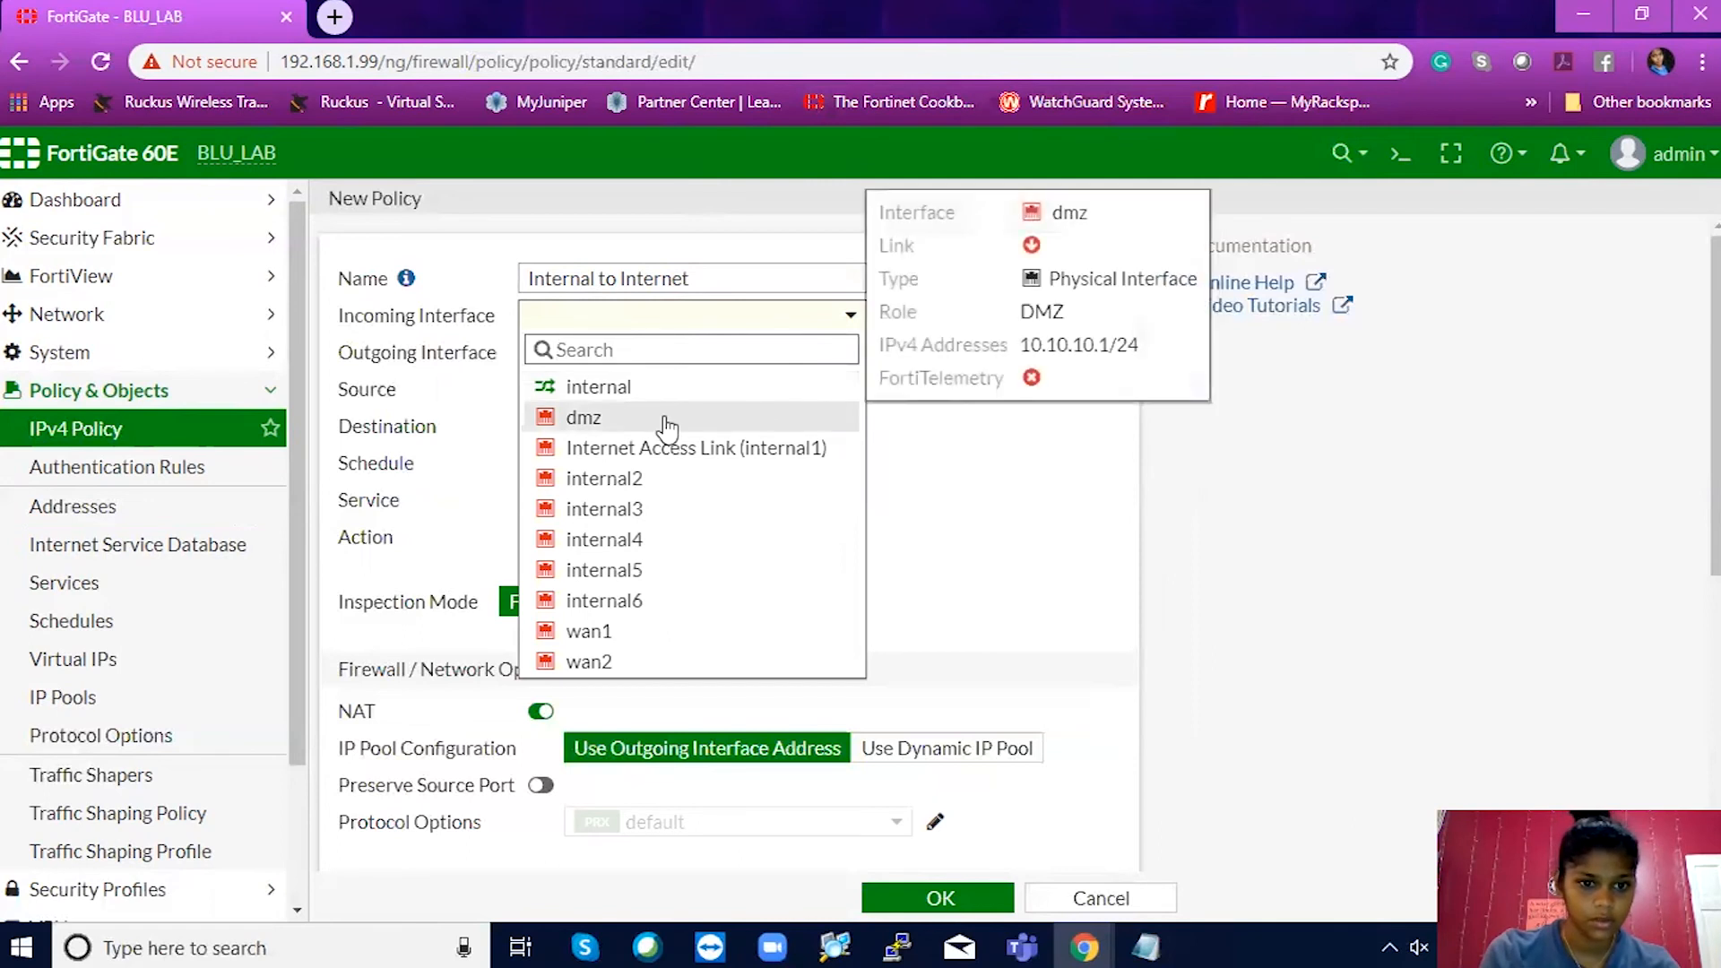
mouse_move(686, 531)
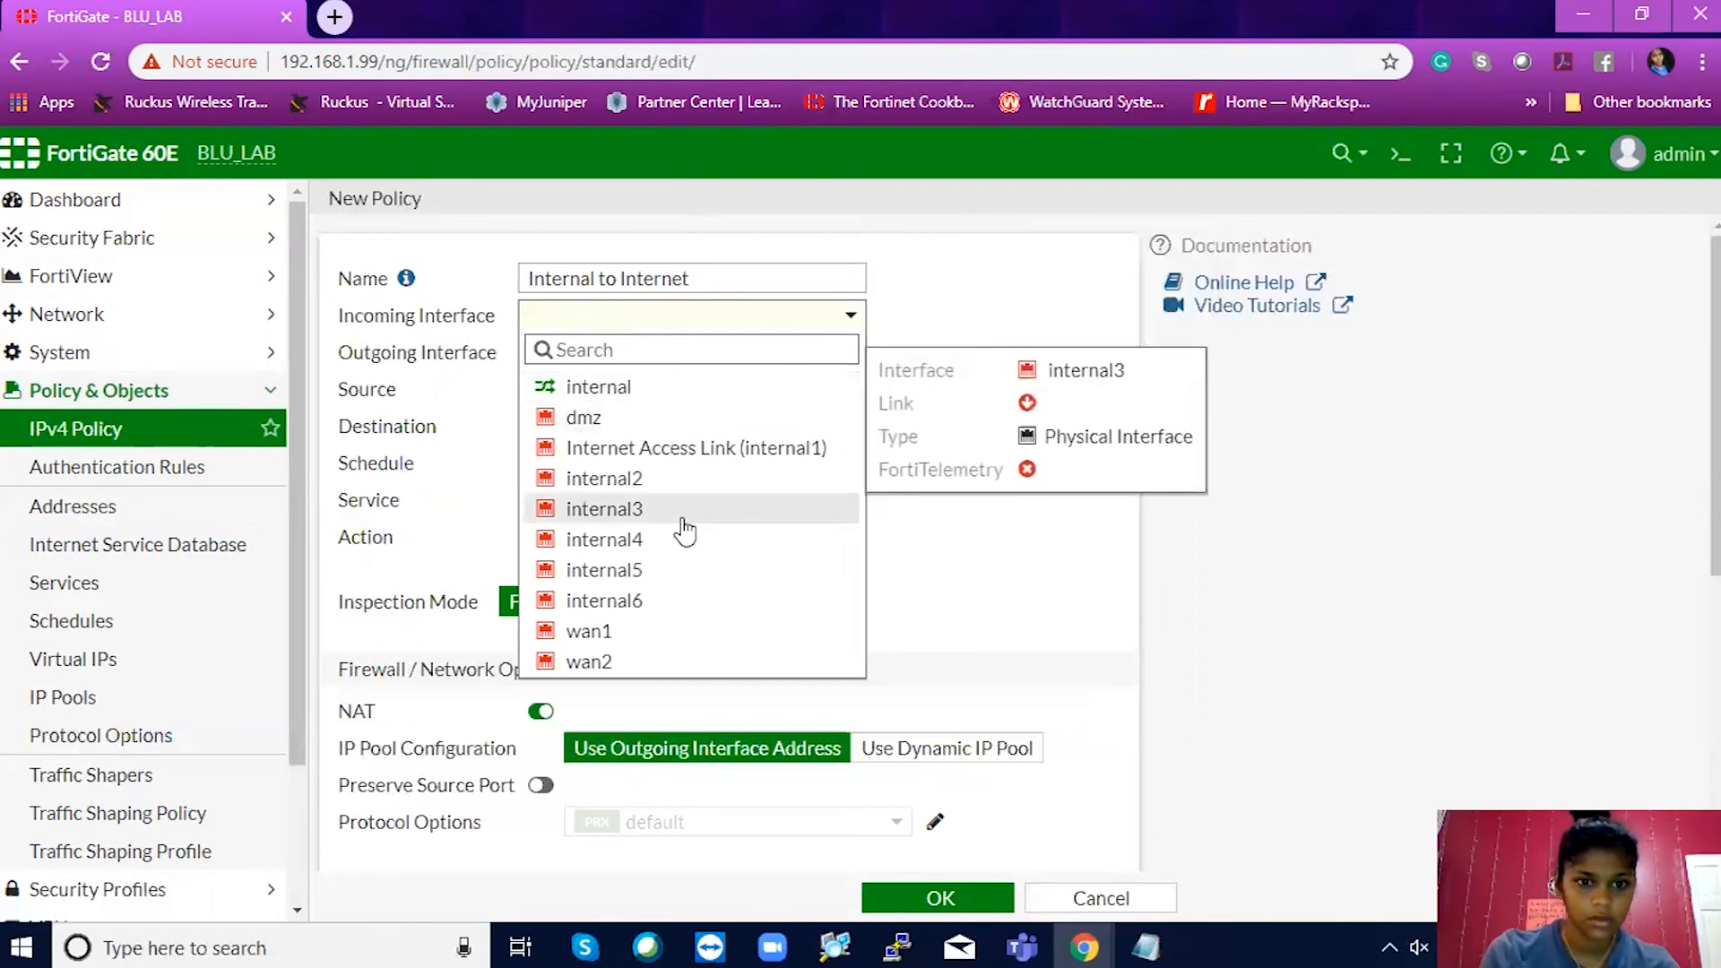
click(617, 448)
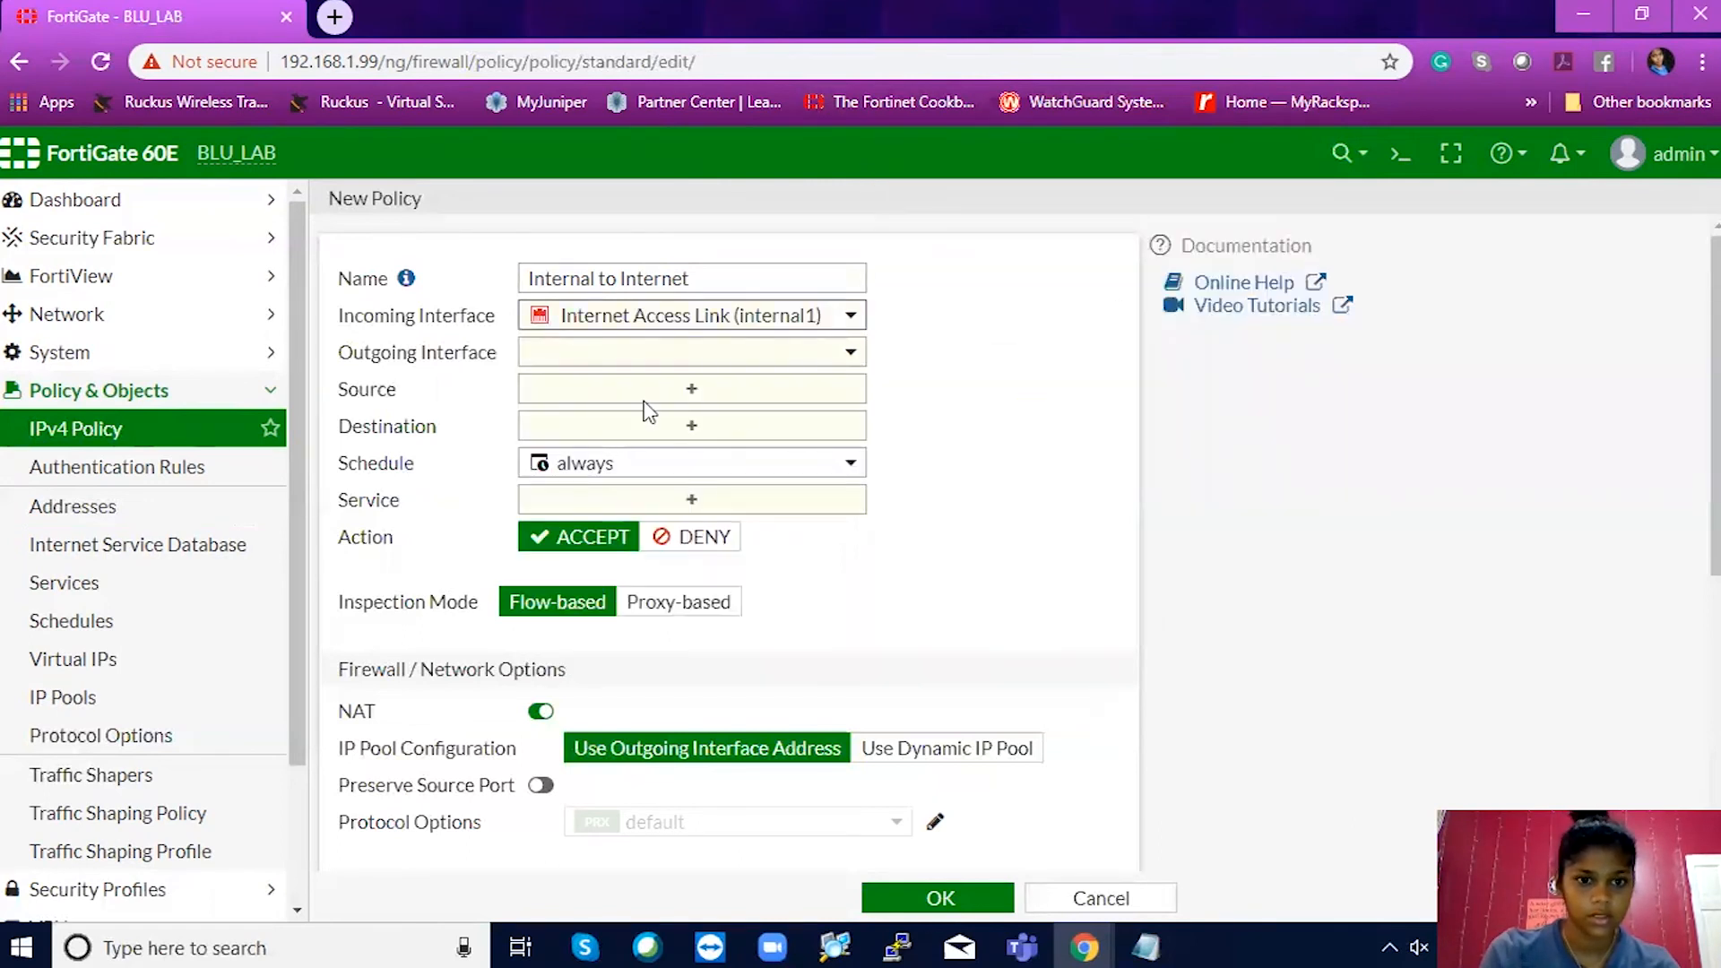
click(800, 367)
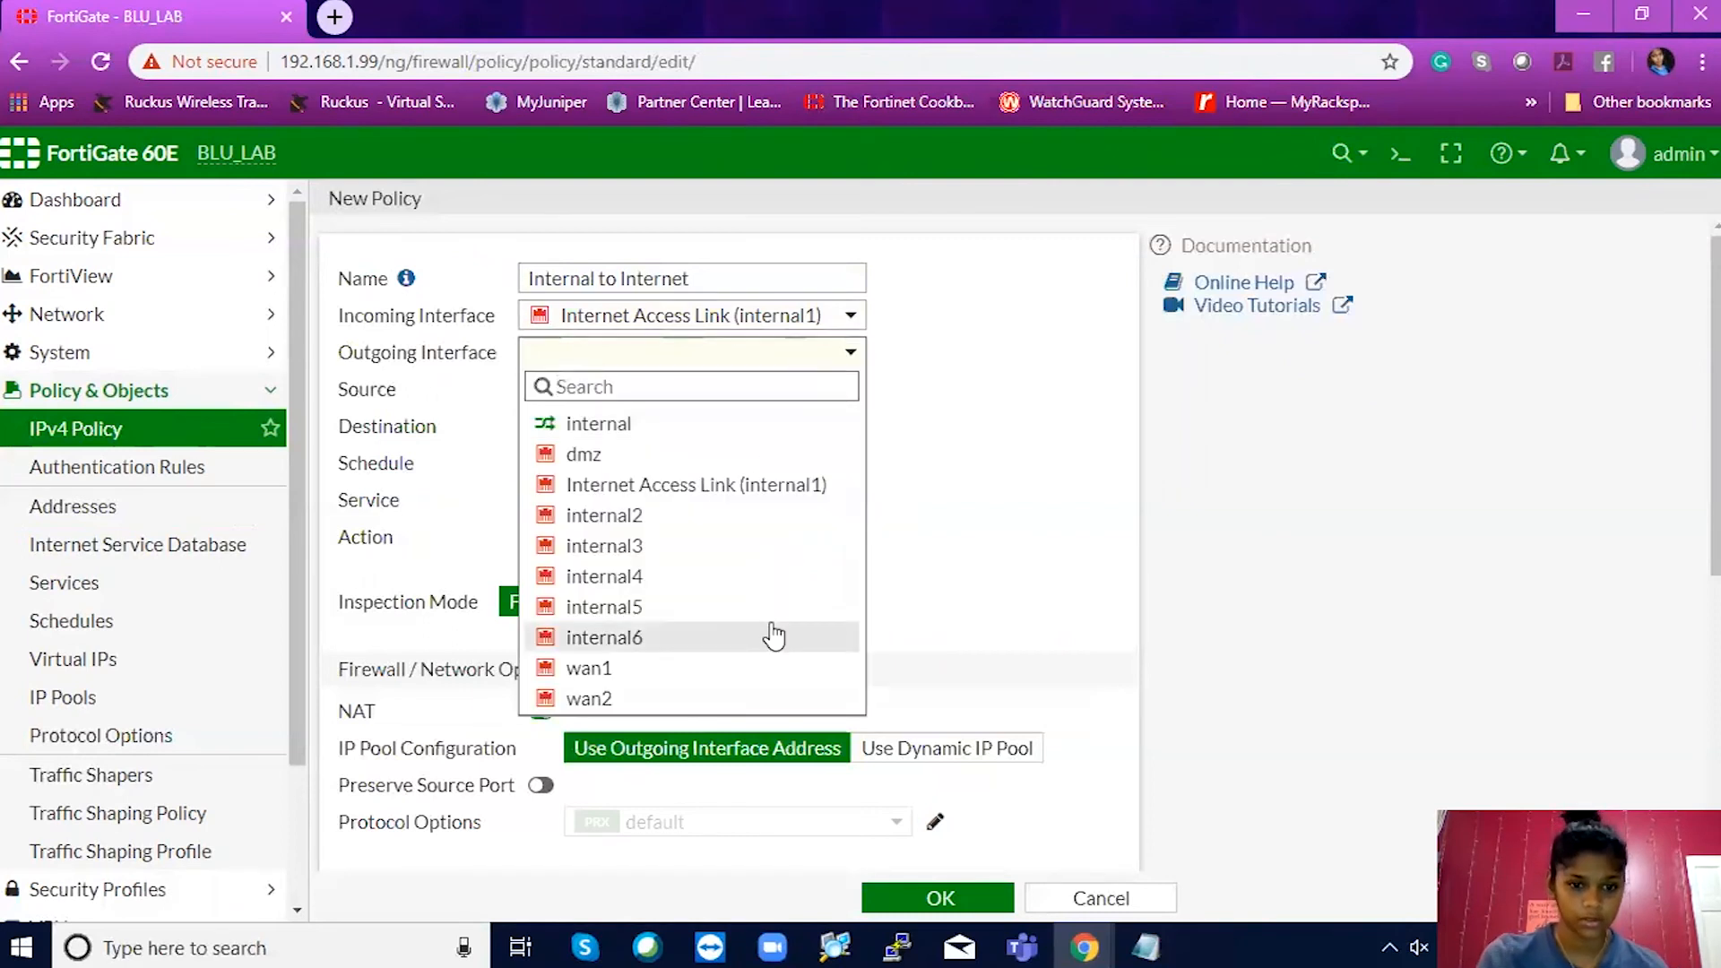
click(682, 667)
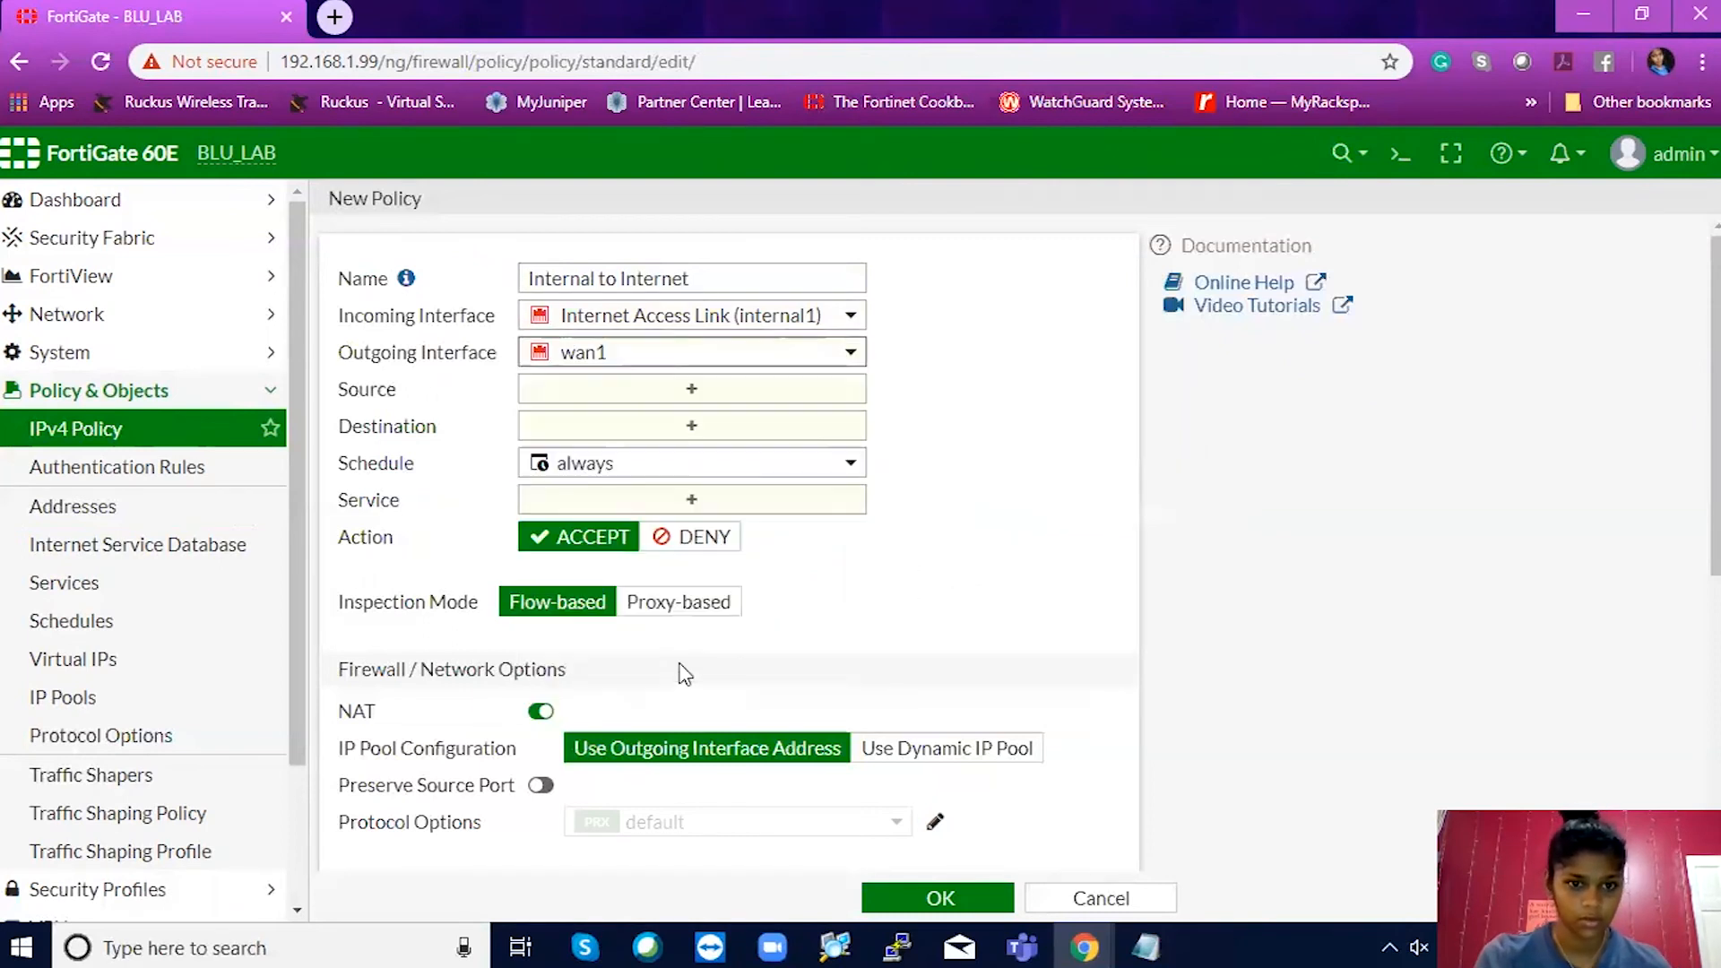
Select the LAN Subnets address group as the policy's source.
click(720, 395)
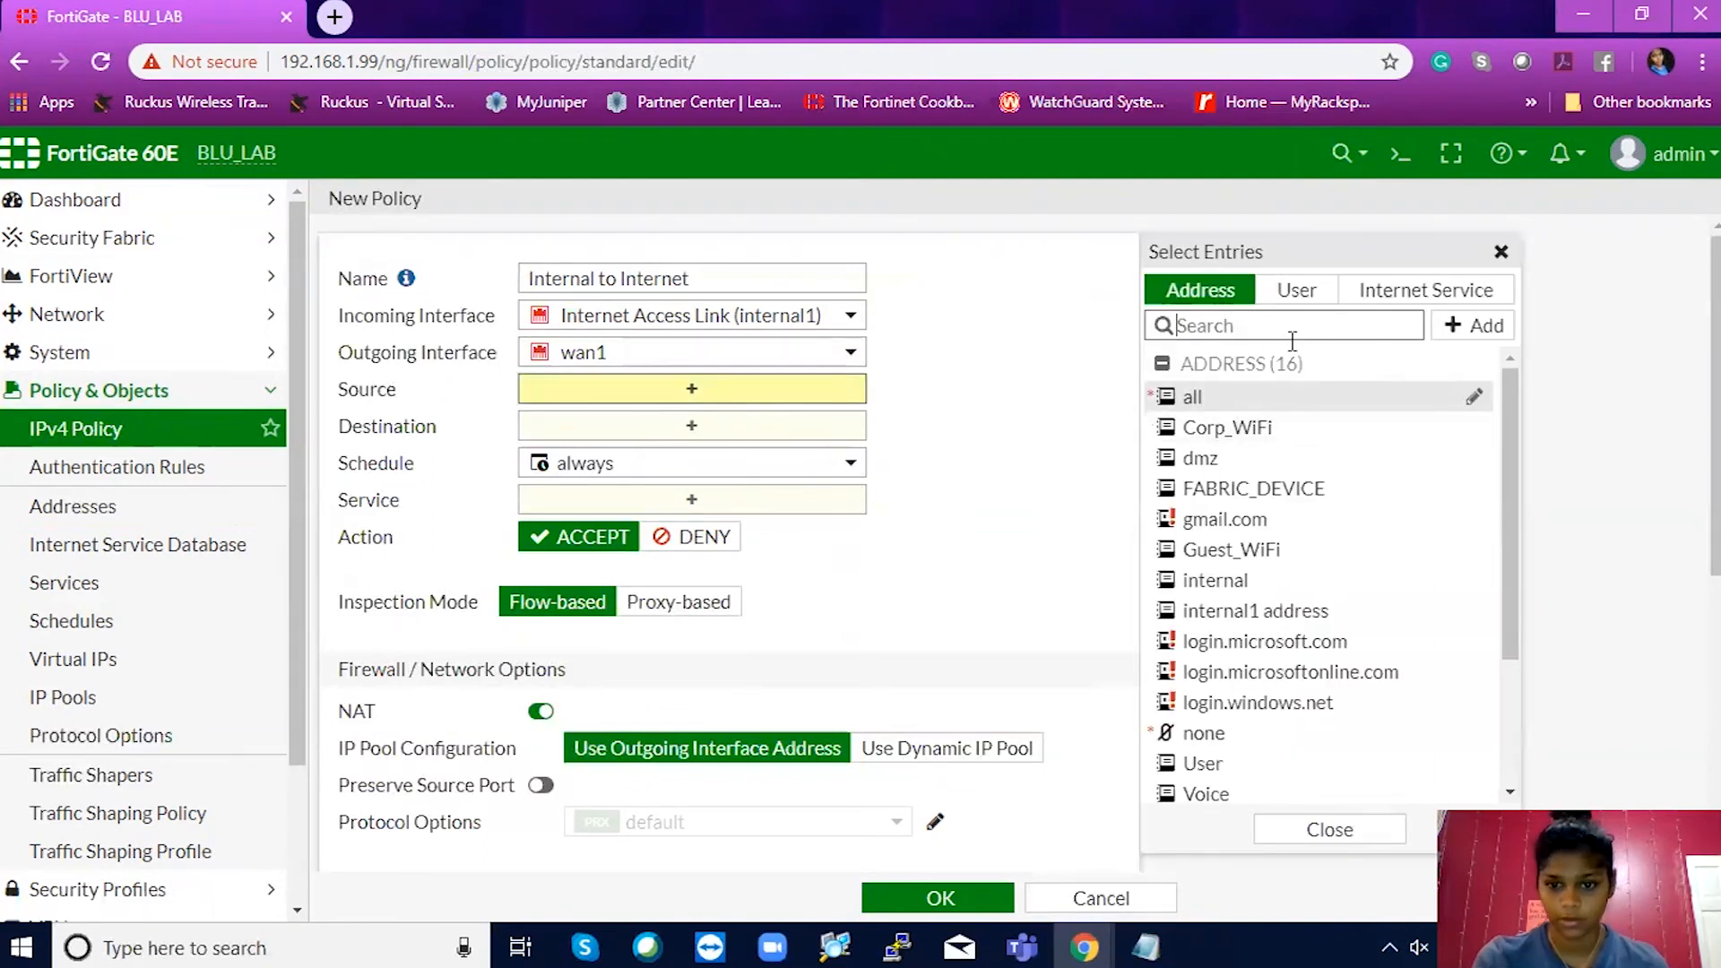
scroll(1344, 618, down, 2)
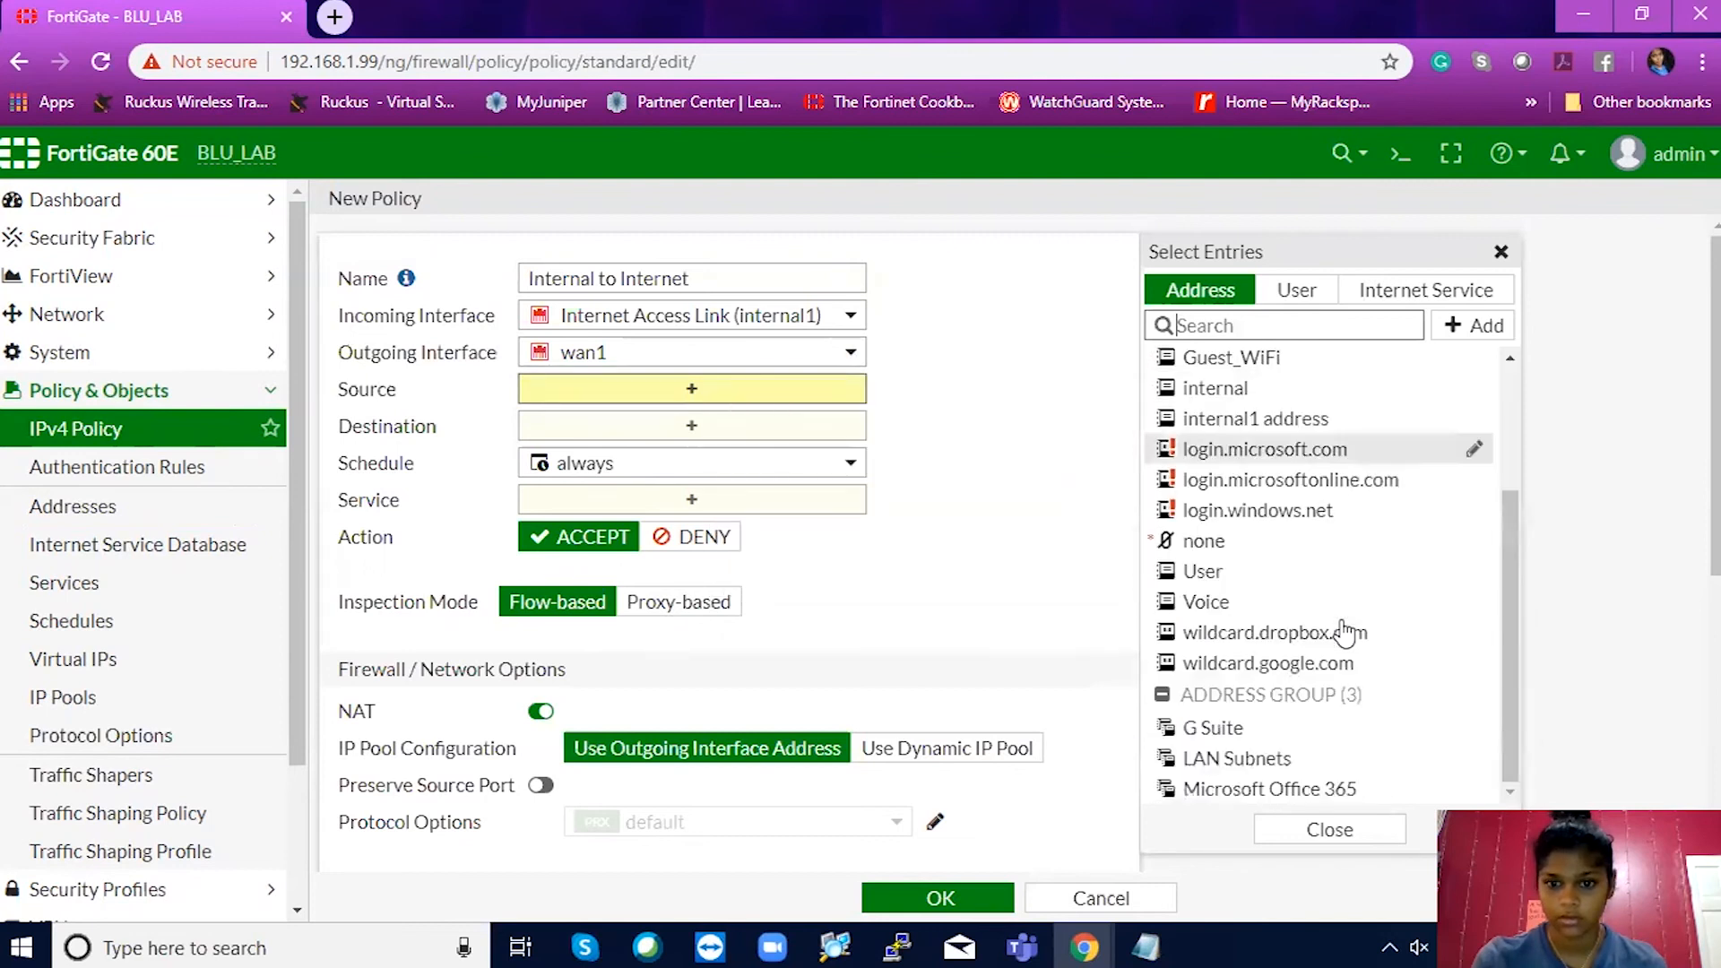
scroll(1344, 631, down, 2)
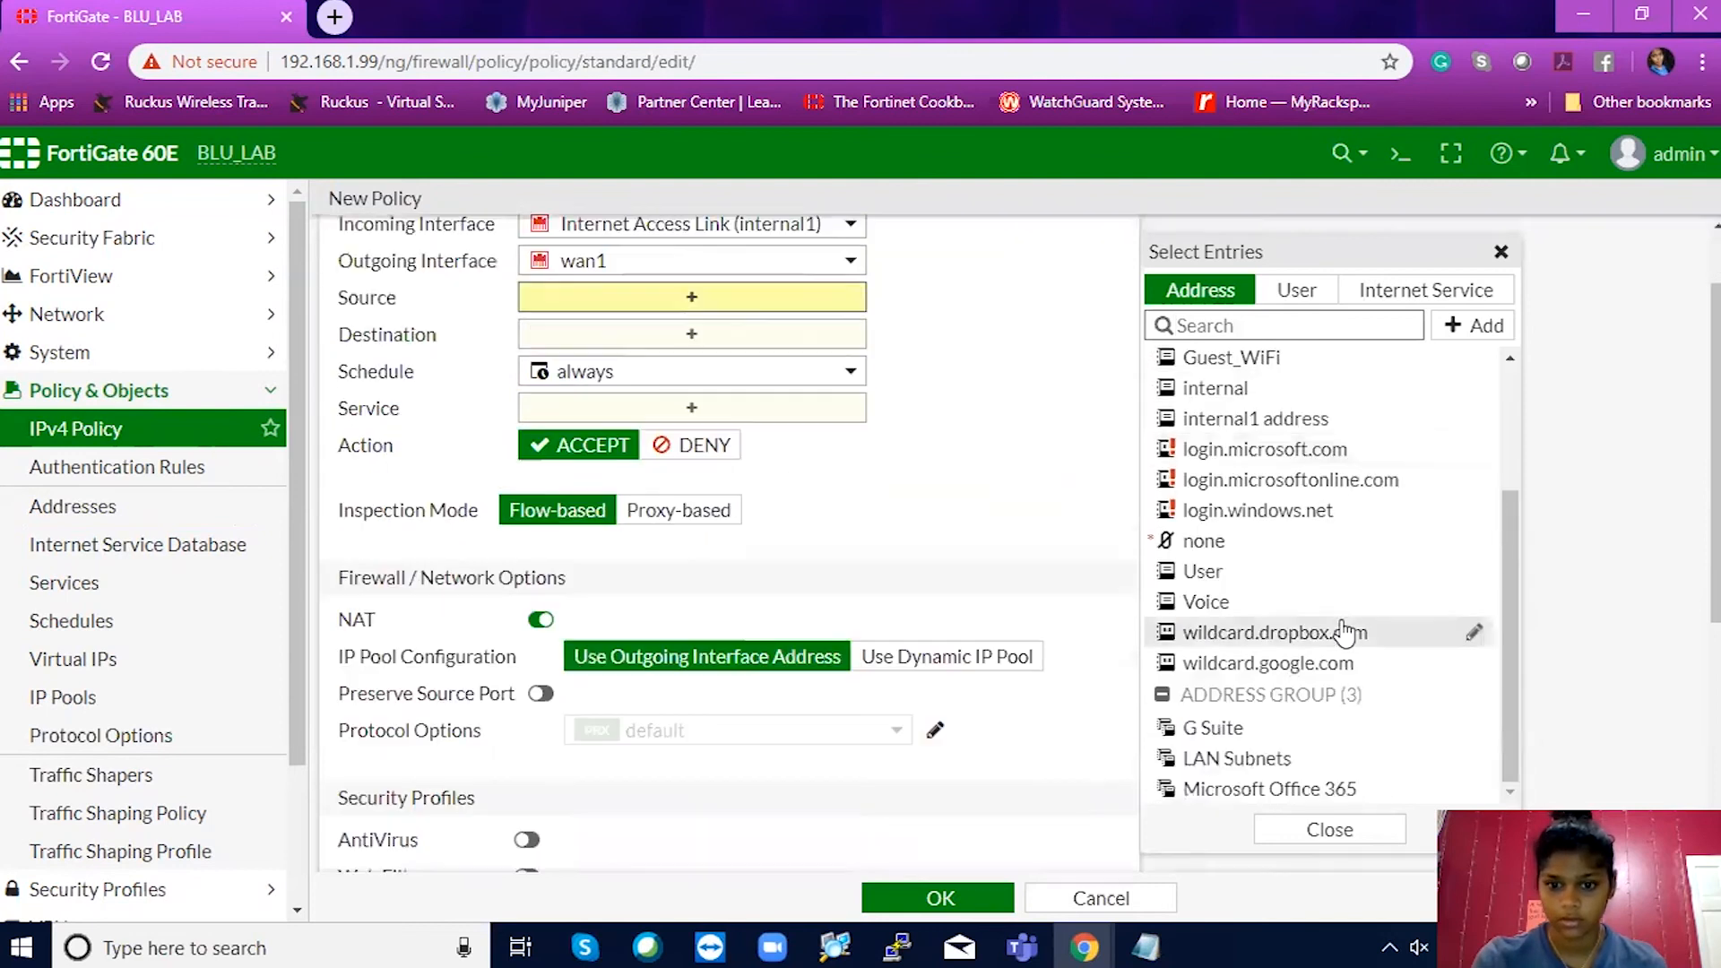
click(1236, 764)
scroll(987, 492, up, 2)
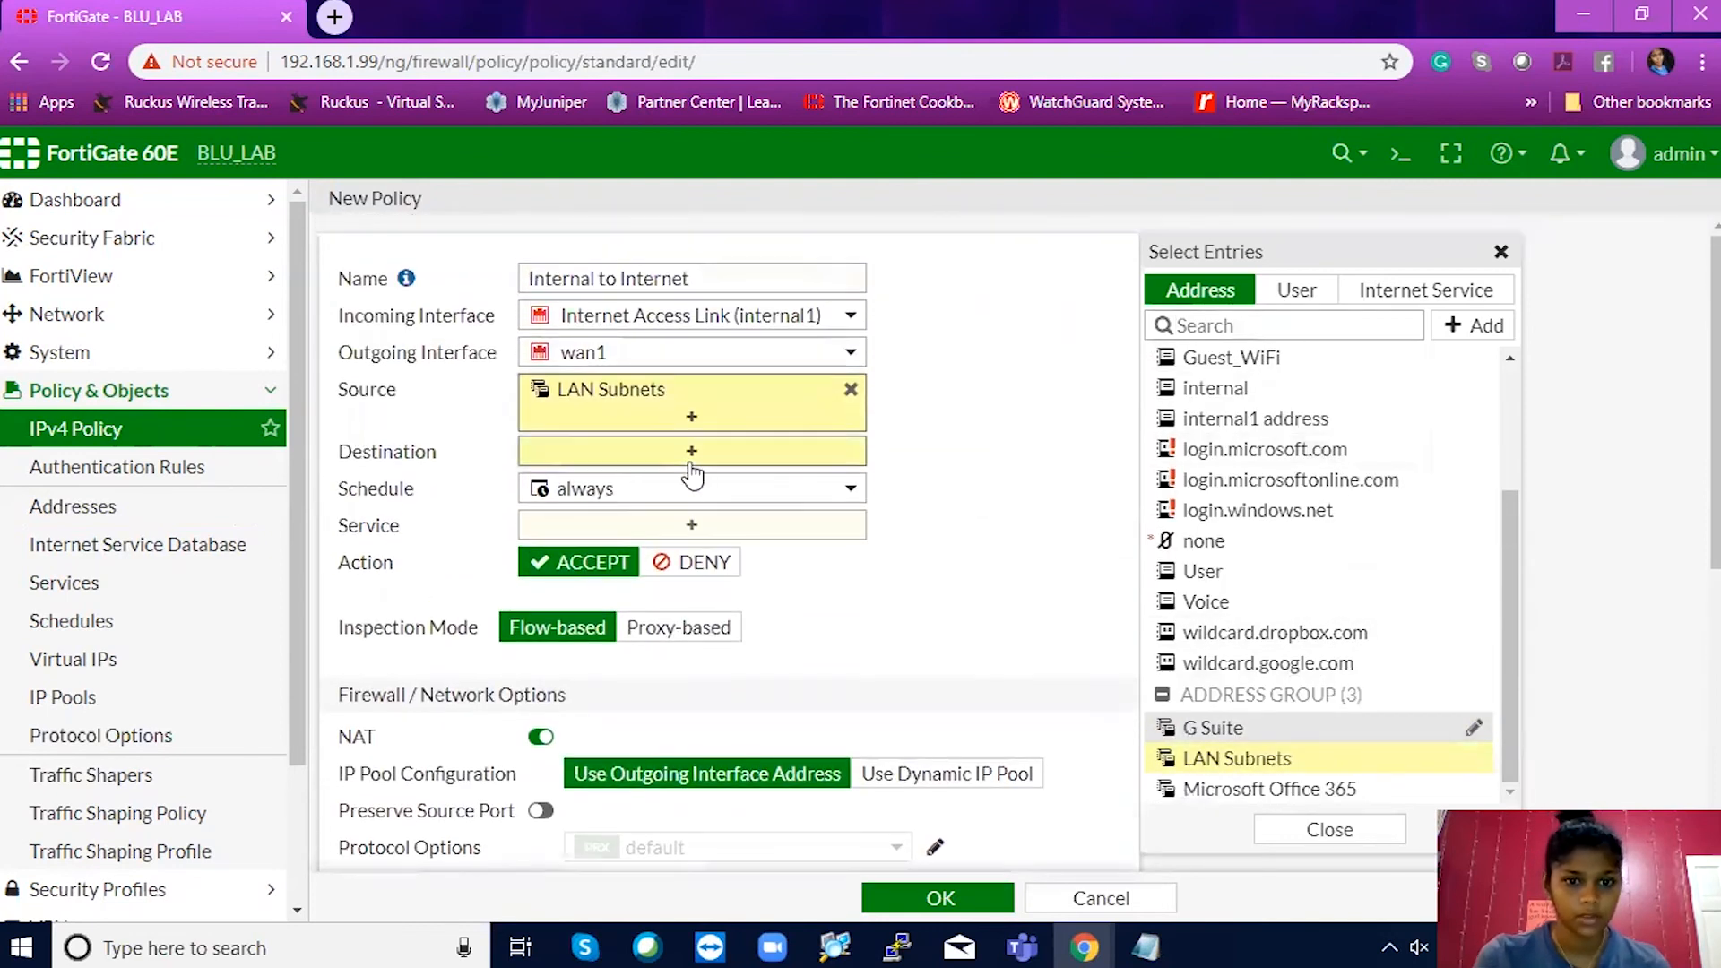
Set the policy's destination to the address all and its service to ALL.
click(691, 455)
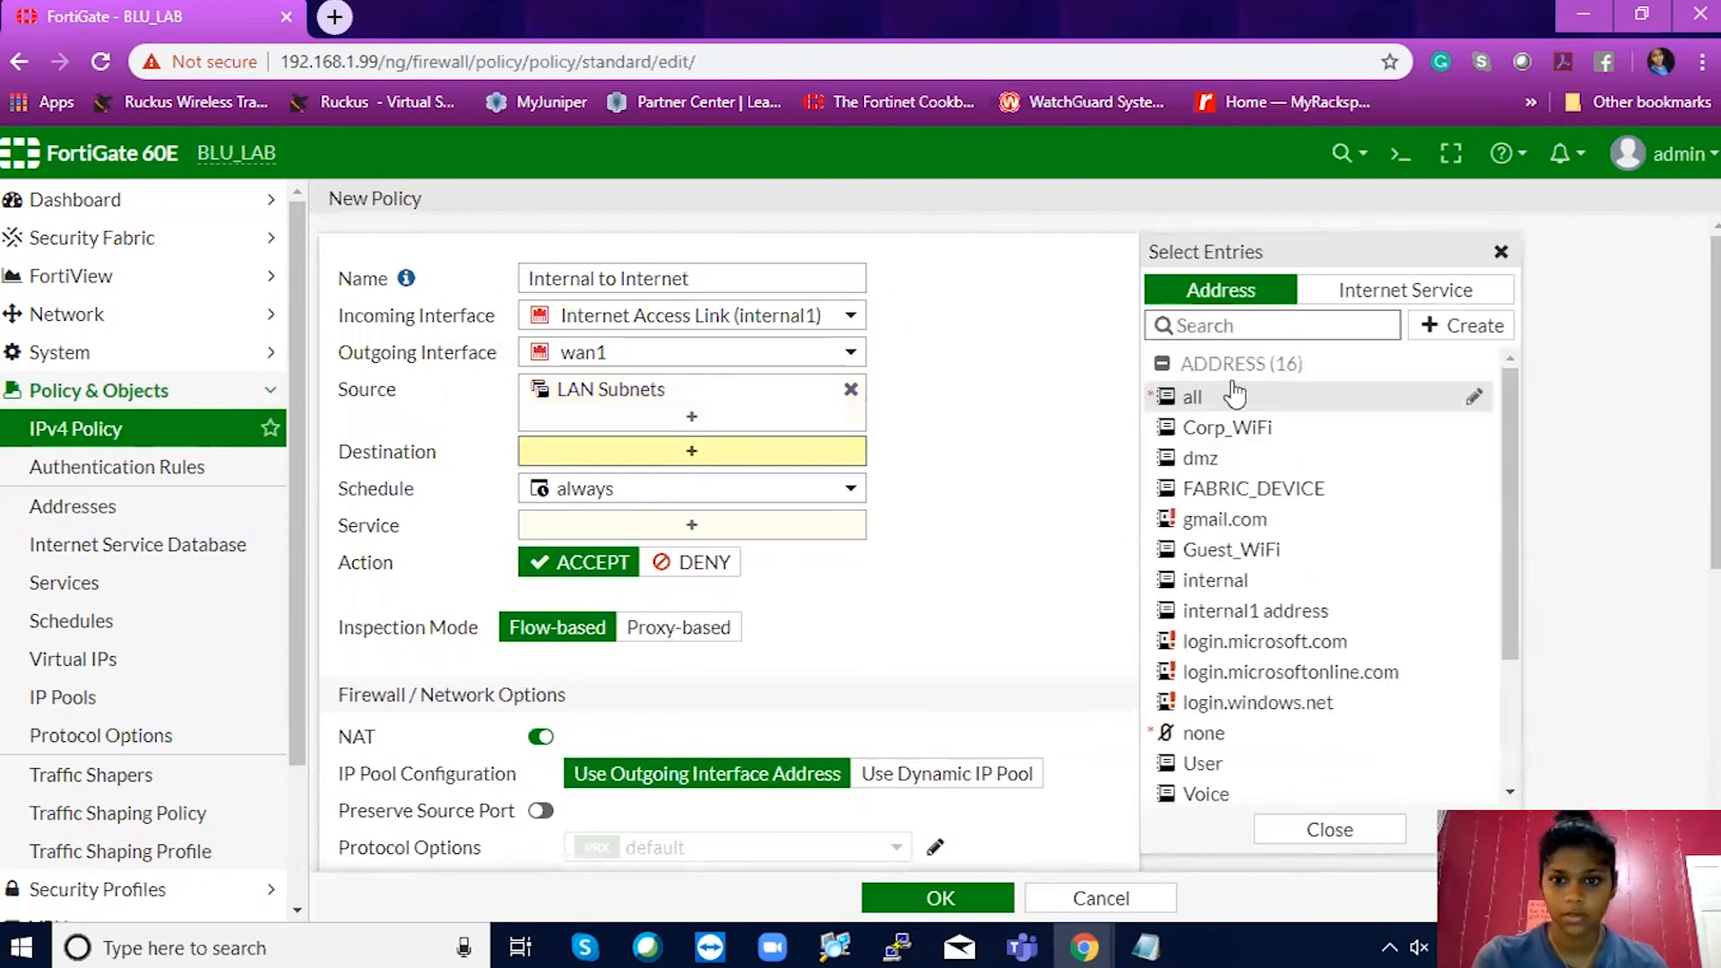
mouse_move(1194, 399)
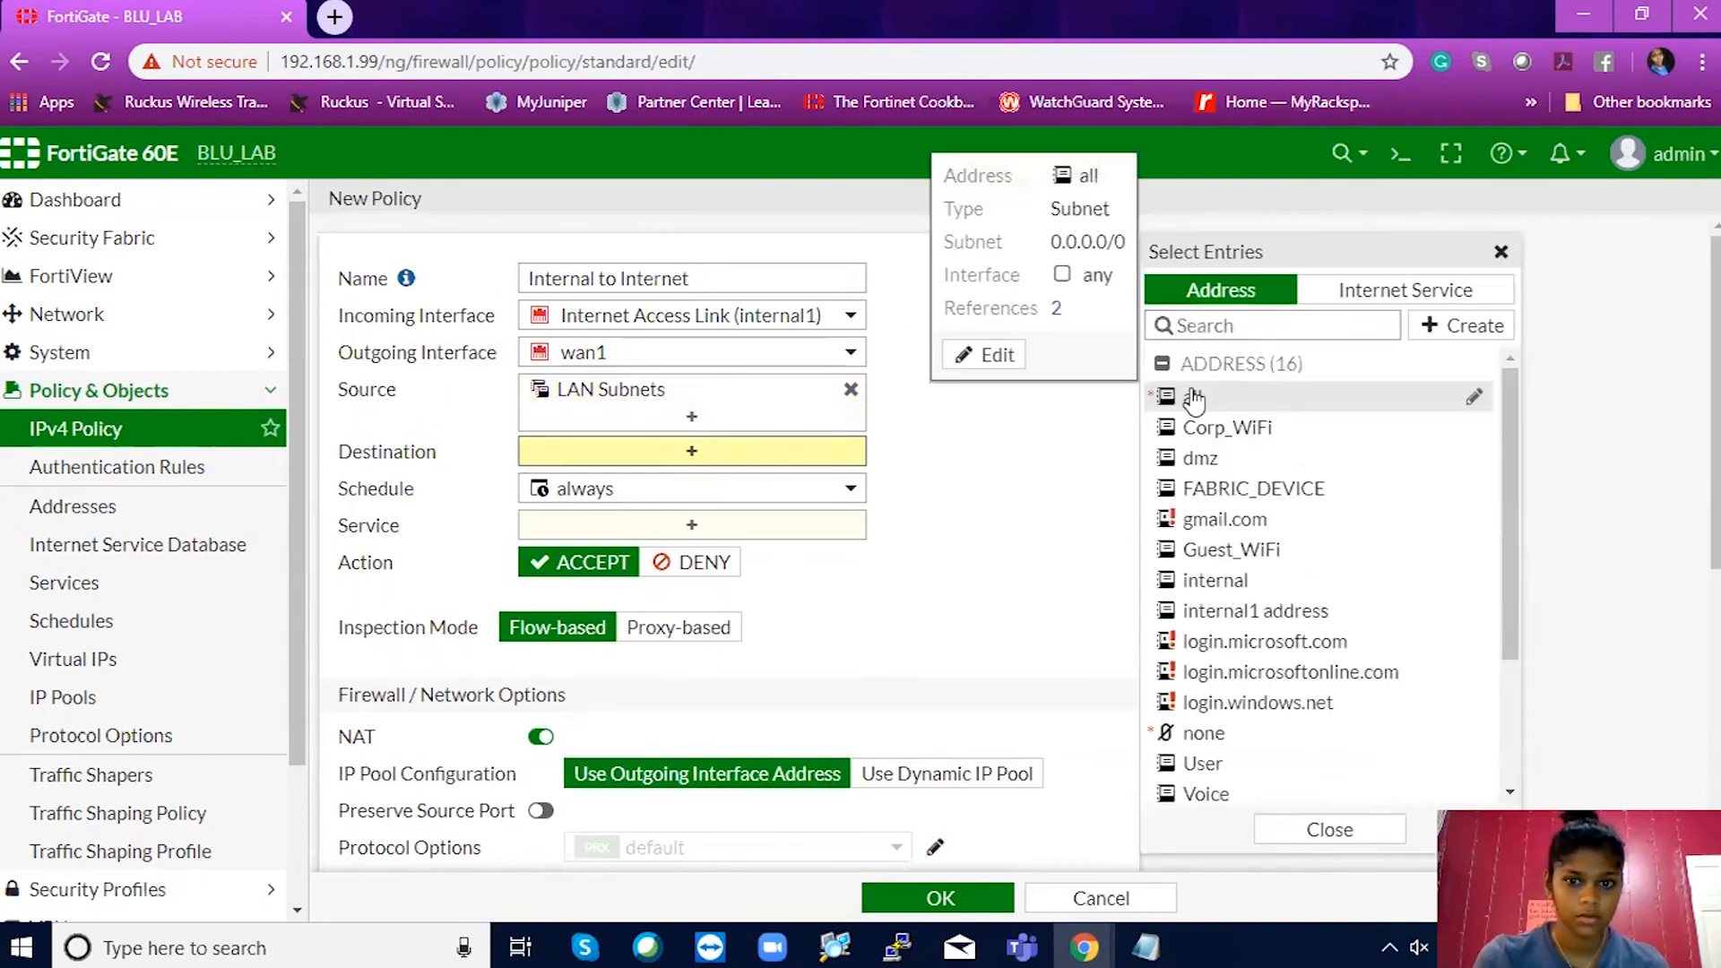
click(1194, 399)
click(727, 557)
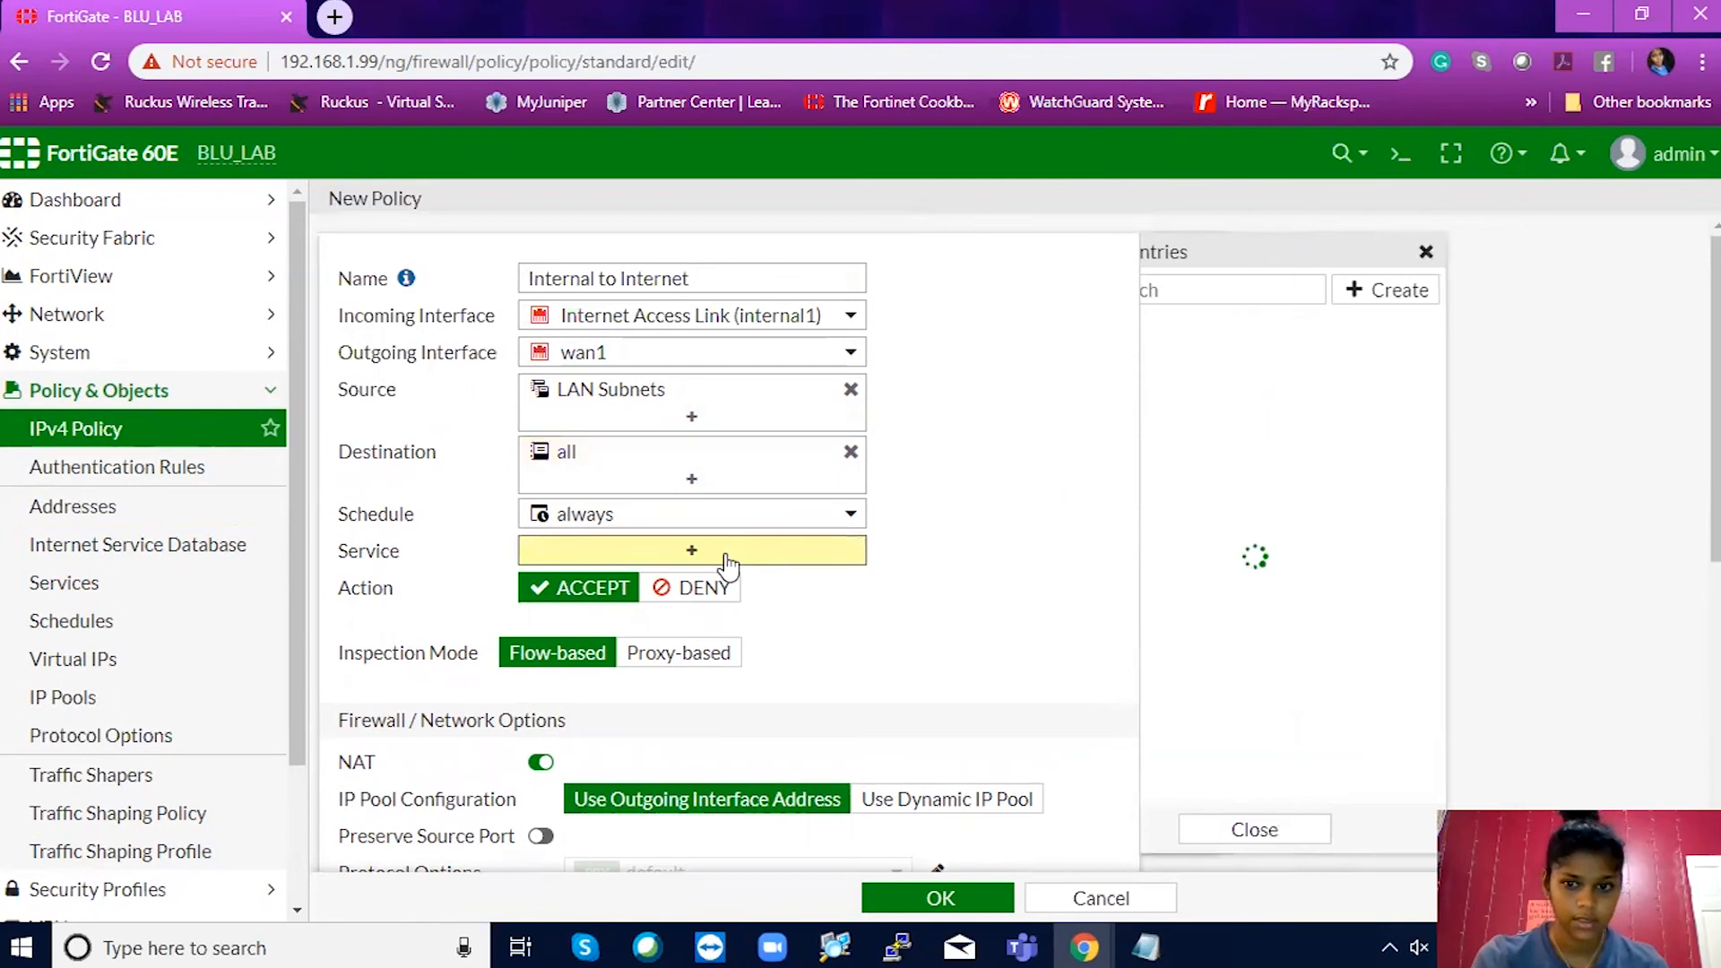
click(1210, 391)
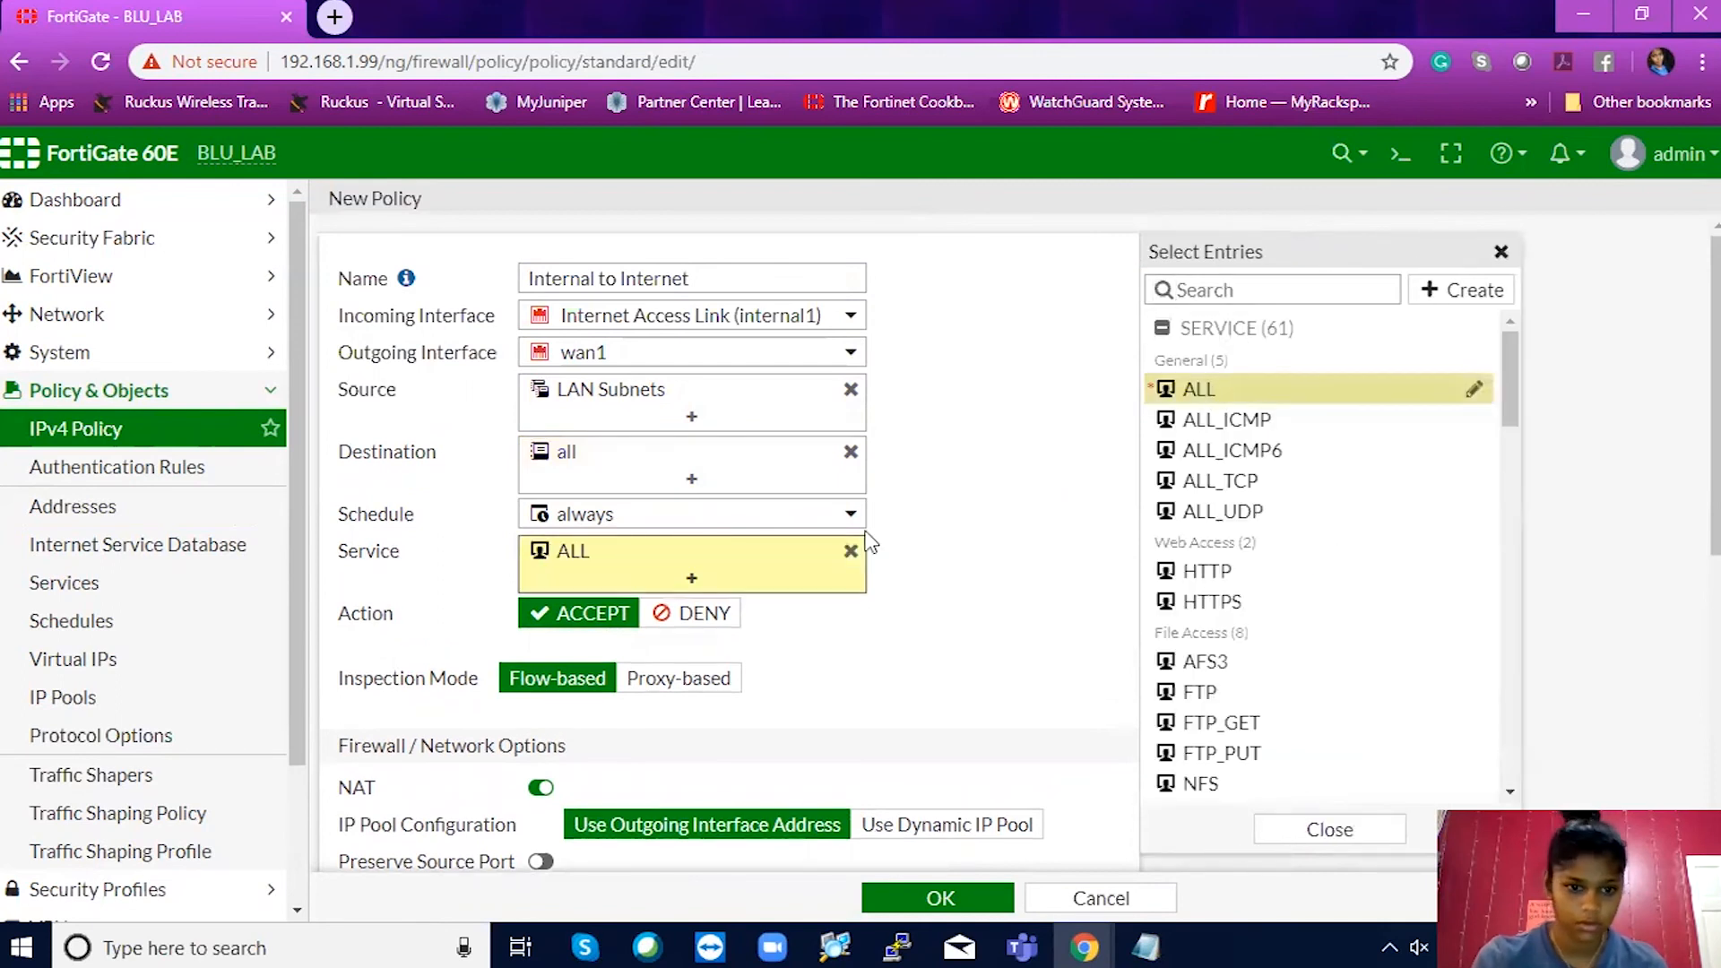
Enable AntiVirus for the policy, then review its default profile and apply it.
scroll(866, 542, down, 1)
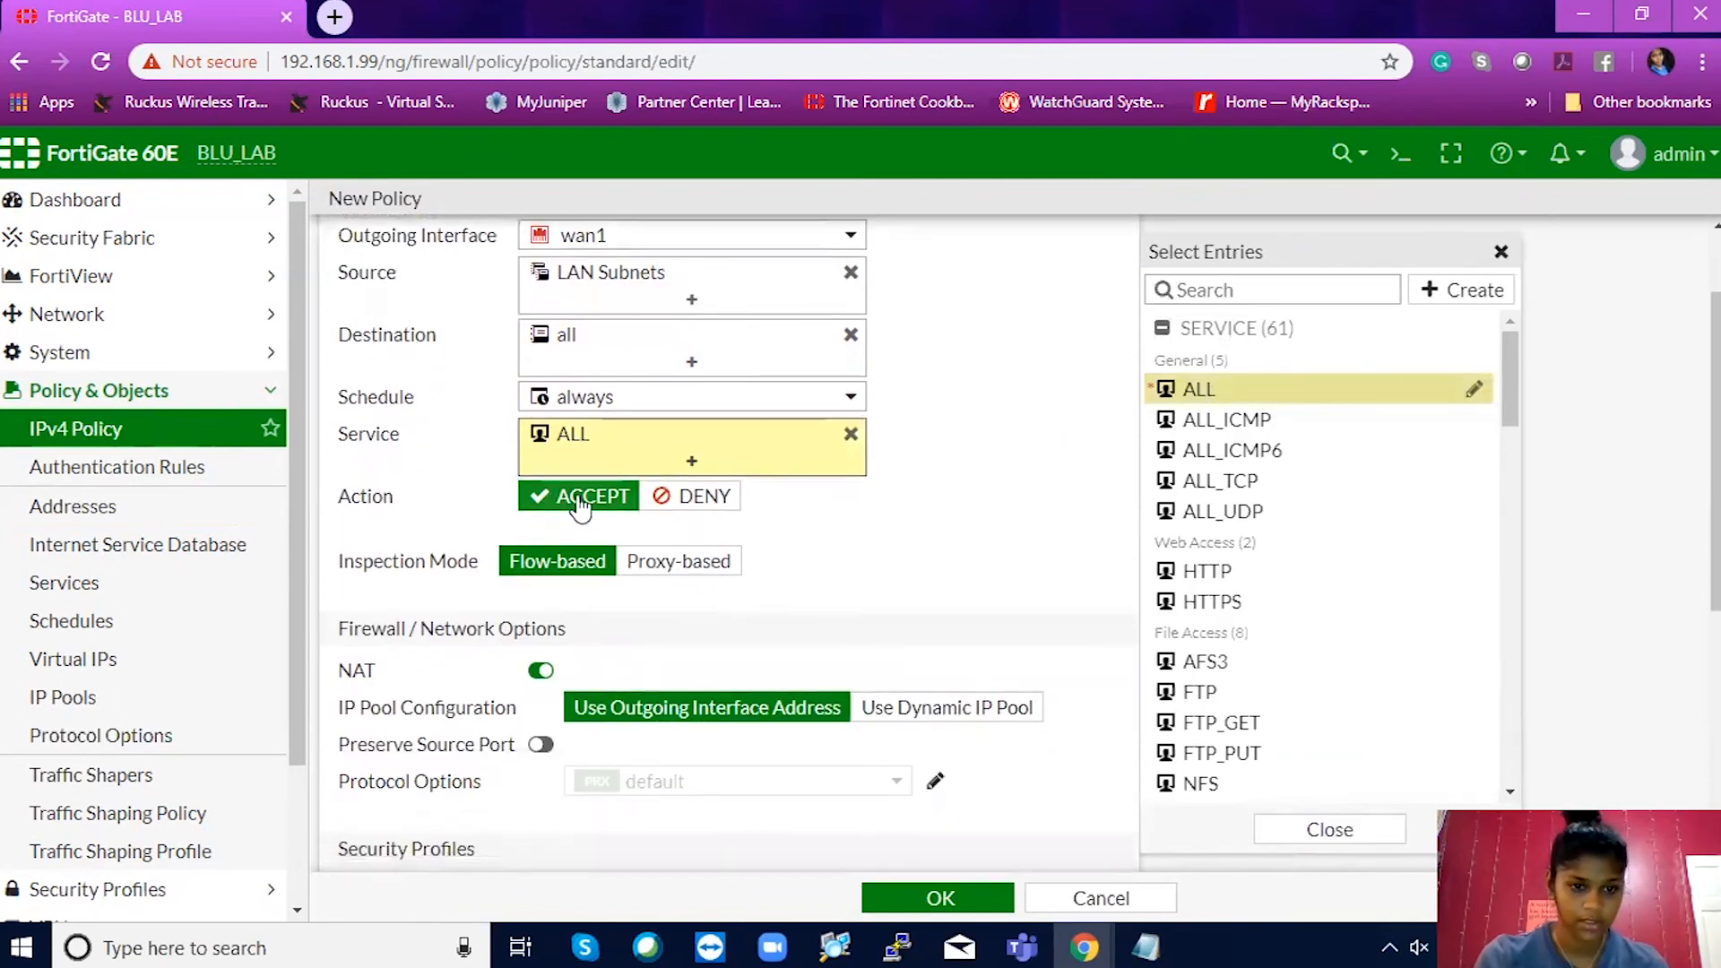
scroll(814, 472, down, 2)
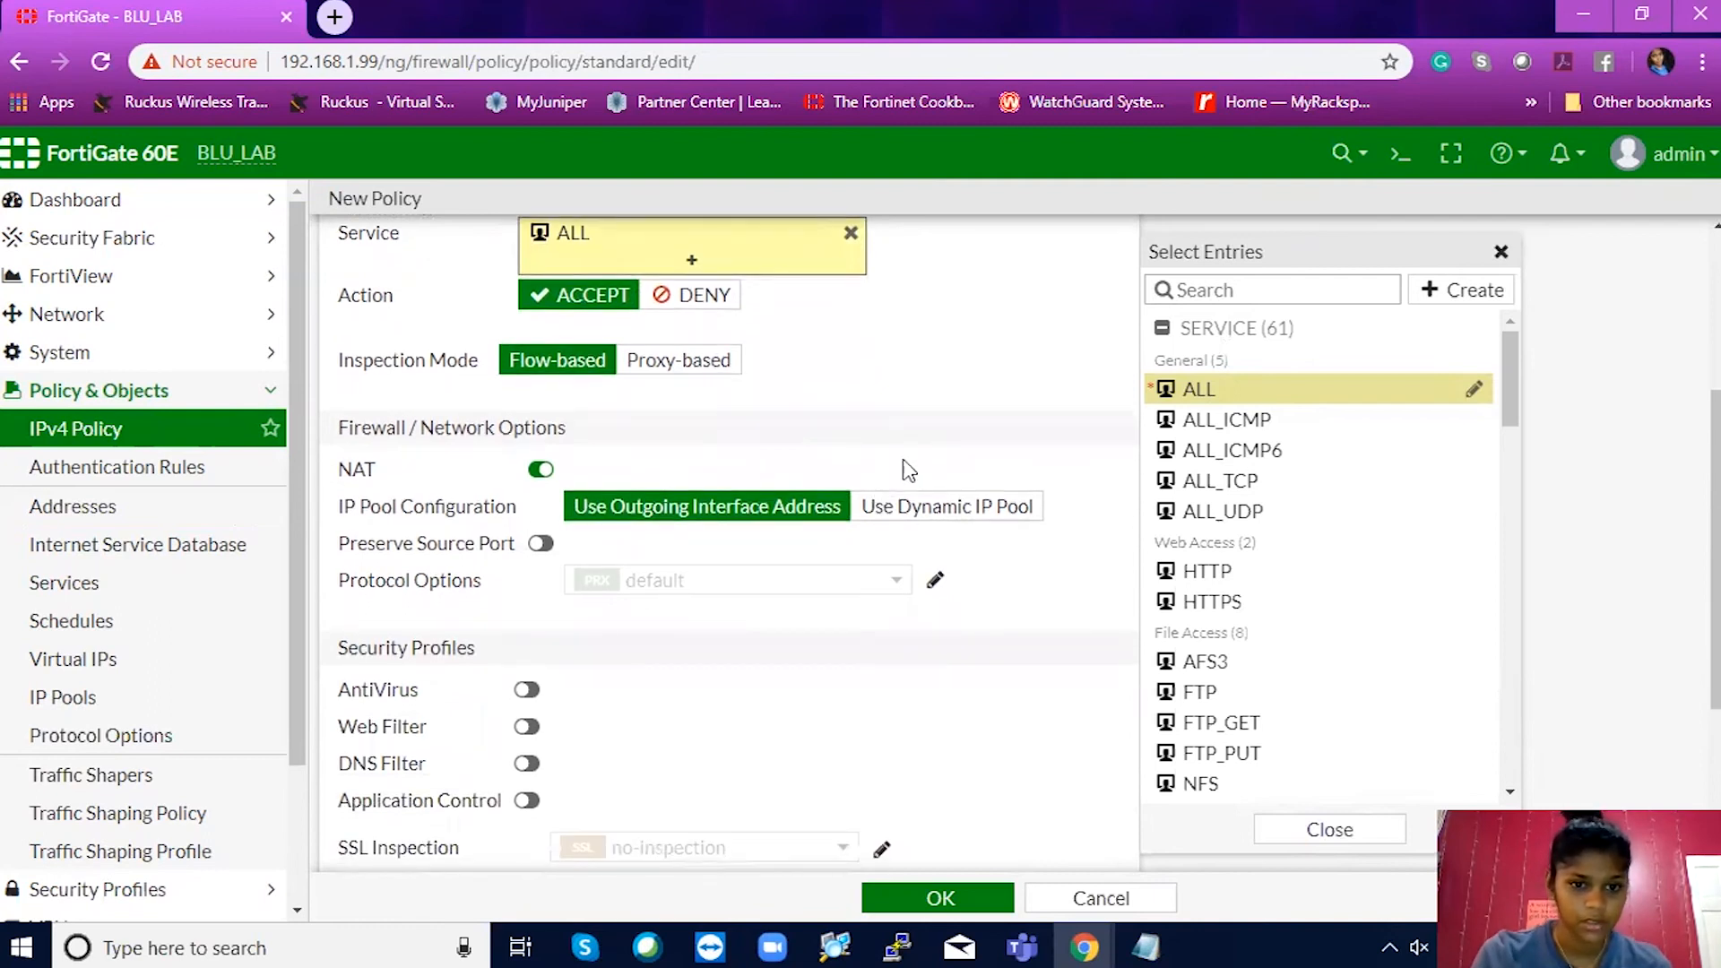
scroll(887, 475, down, 2)
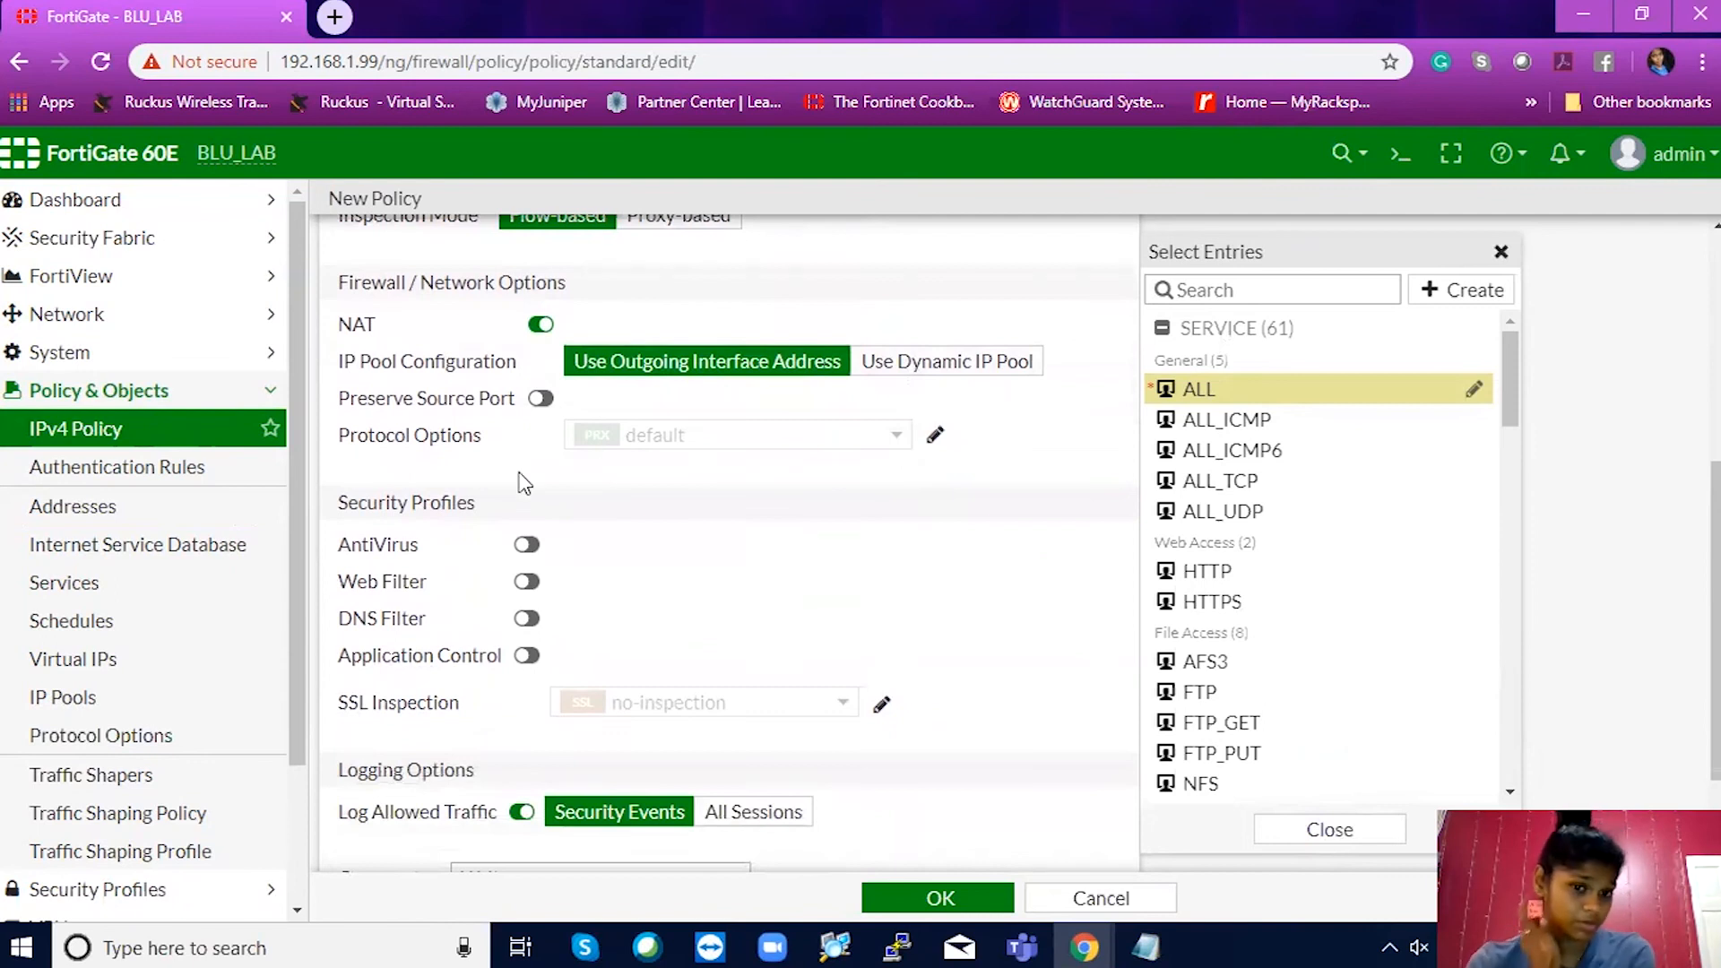
click(527, 546)
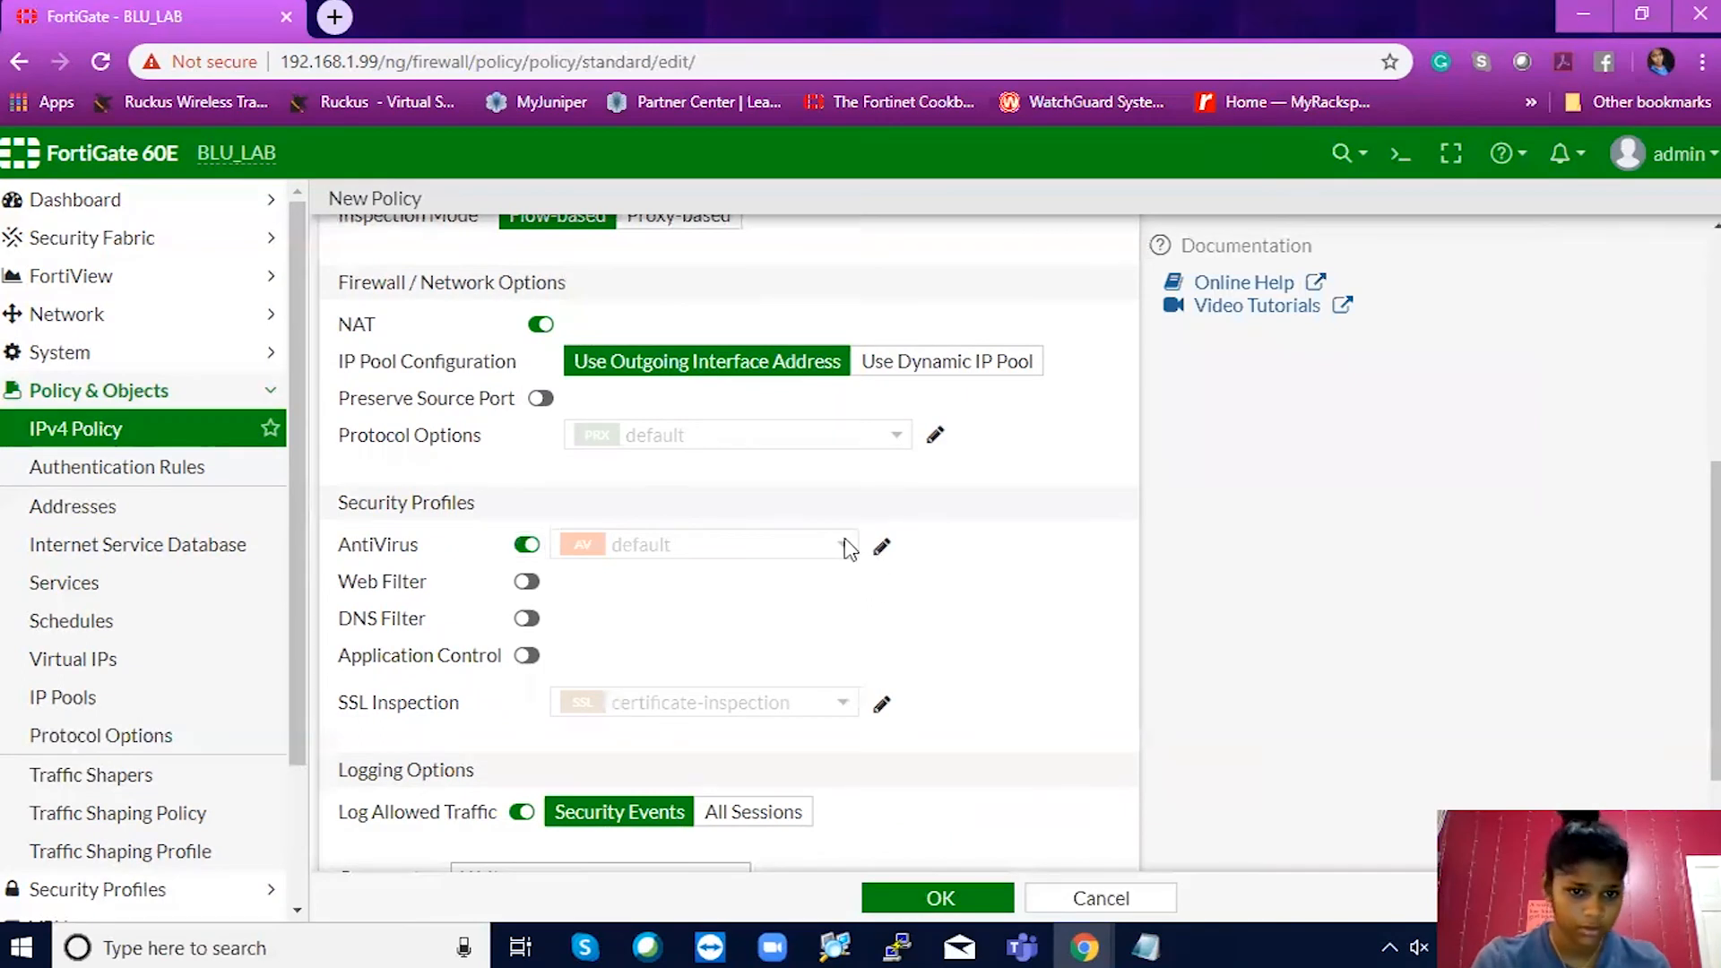
click(886, 549)
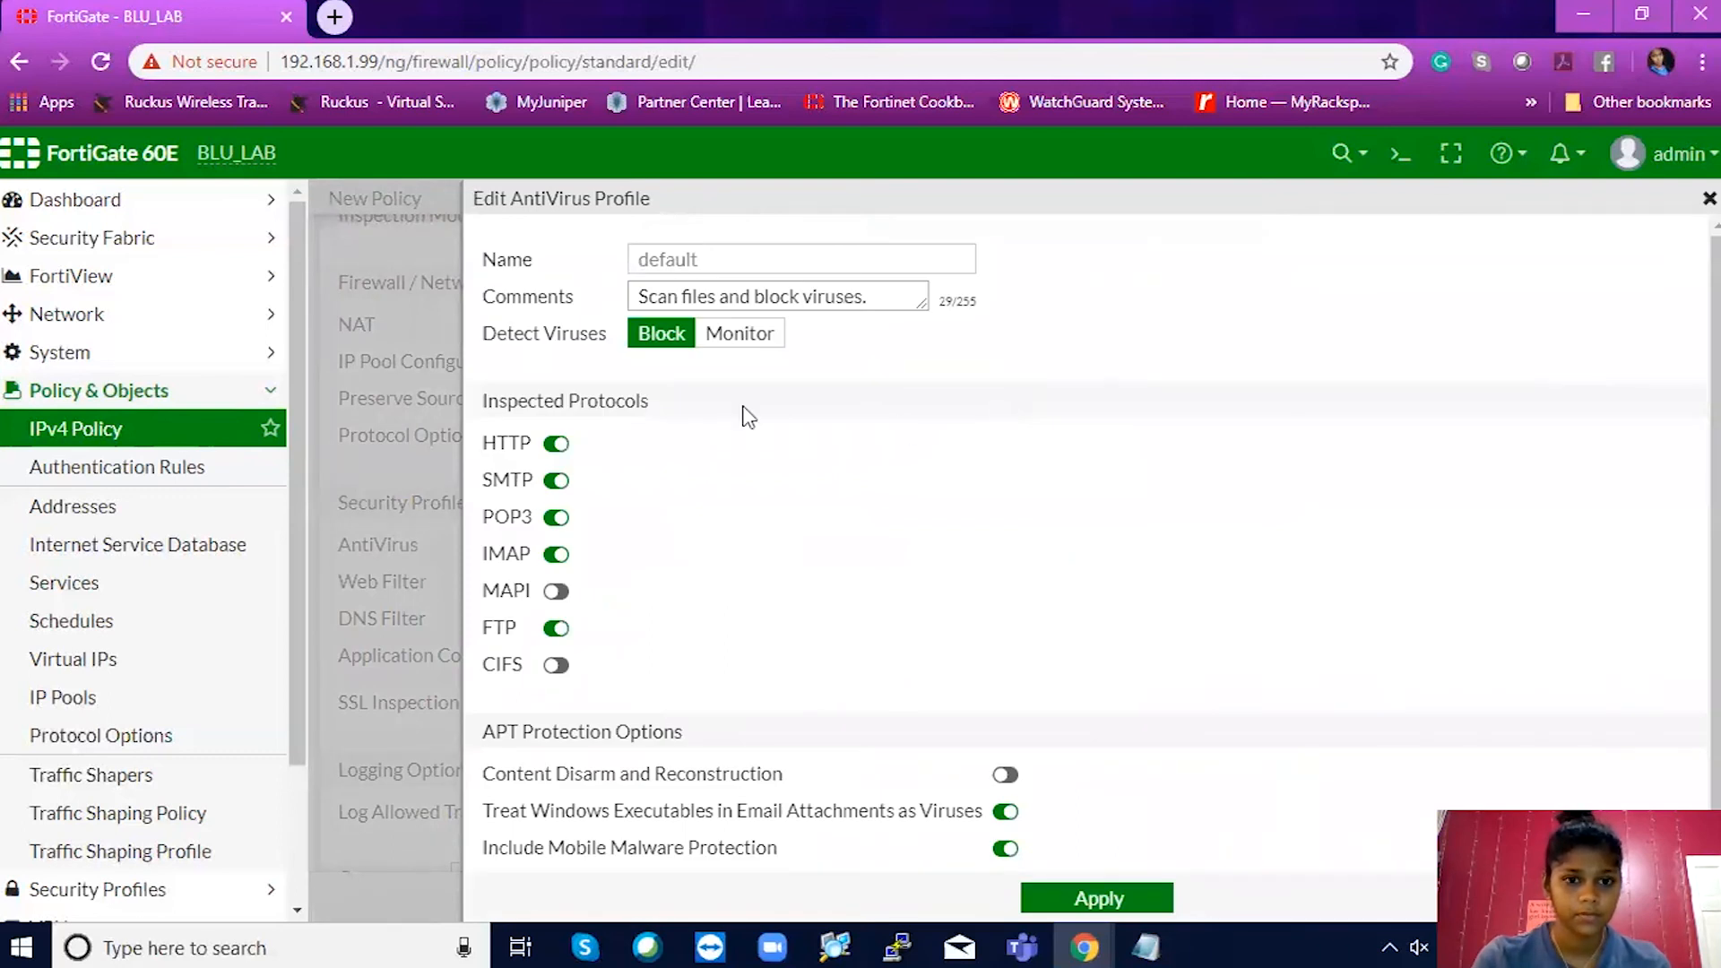
scroll(749, 417, down, 1)
click(1131, 898)
scroll(771, 708, down, 3)
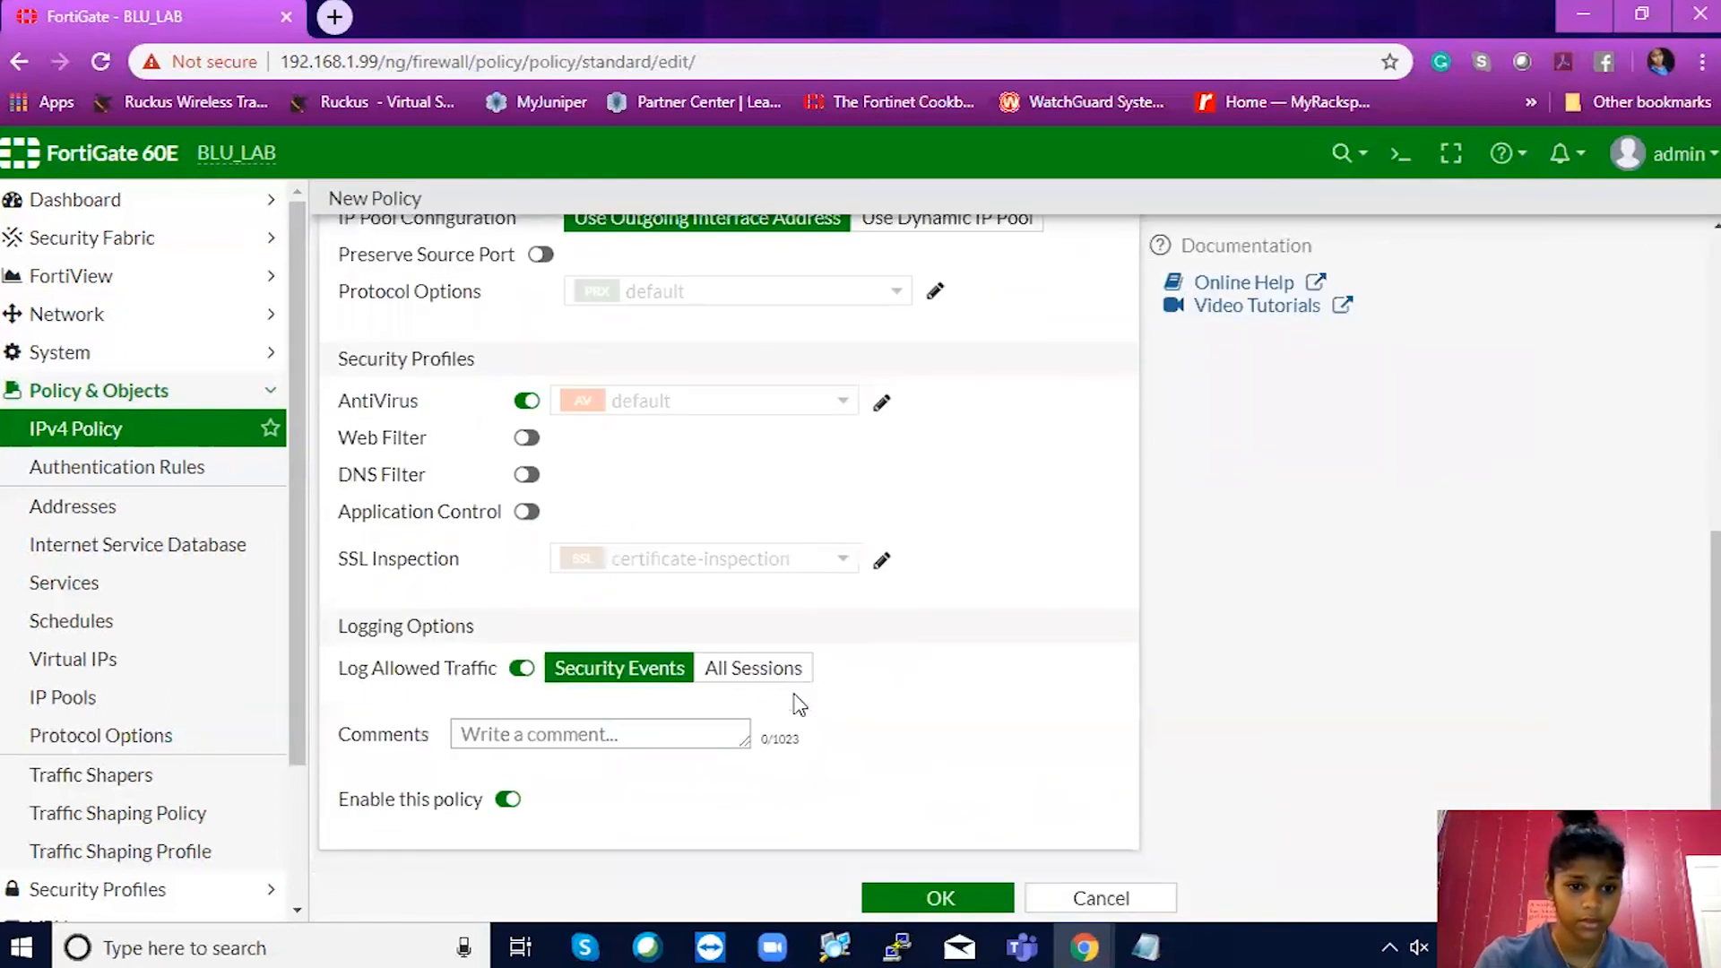
Save the Internal to Internet policy with logging set to All Sessions, and move it above policy 1 in the list.
click(731, 670)
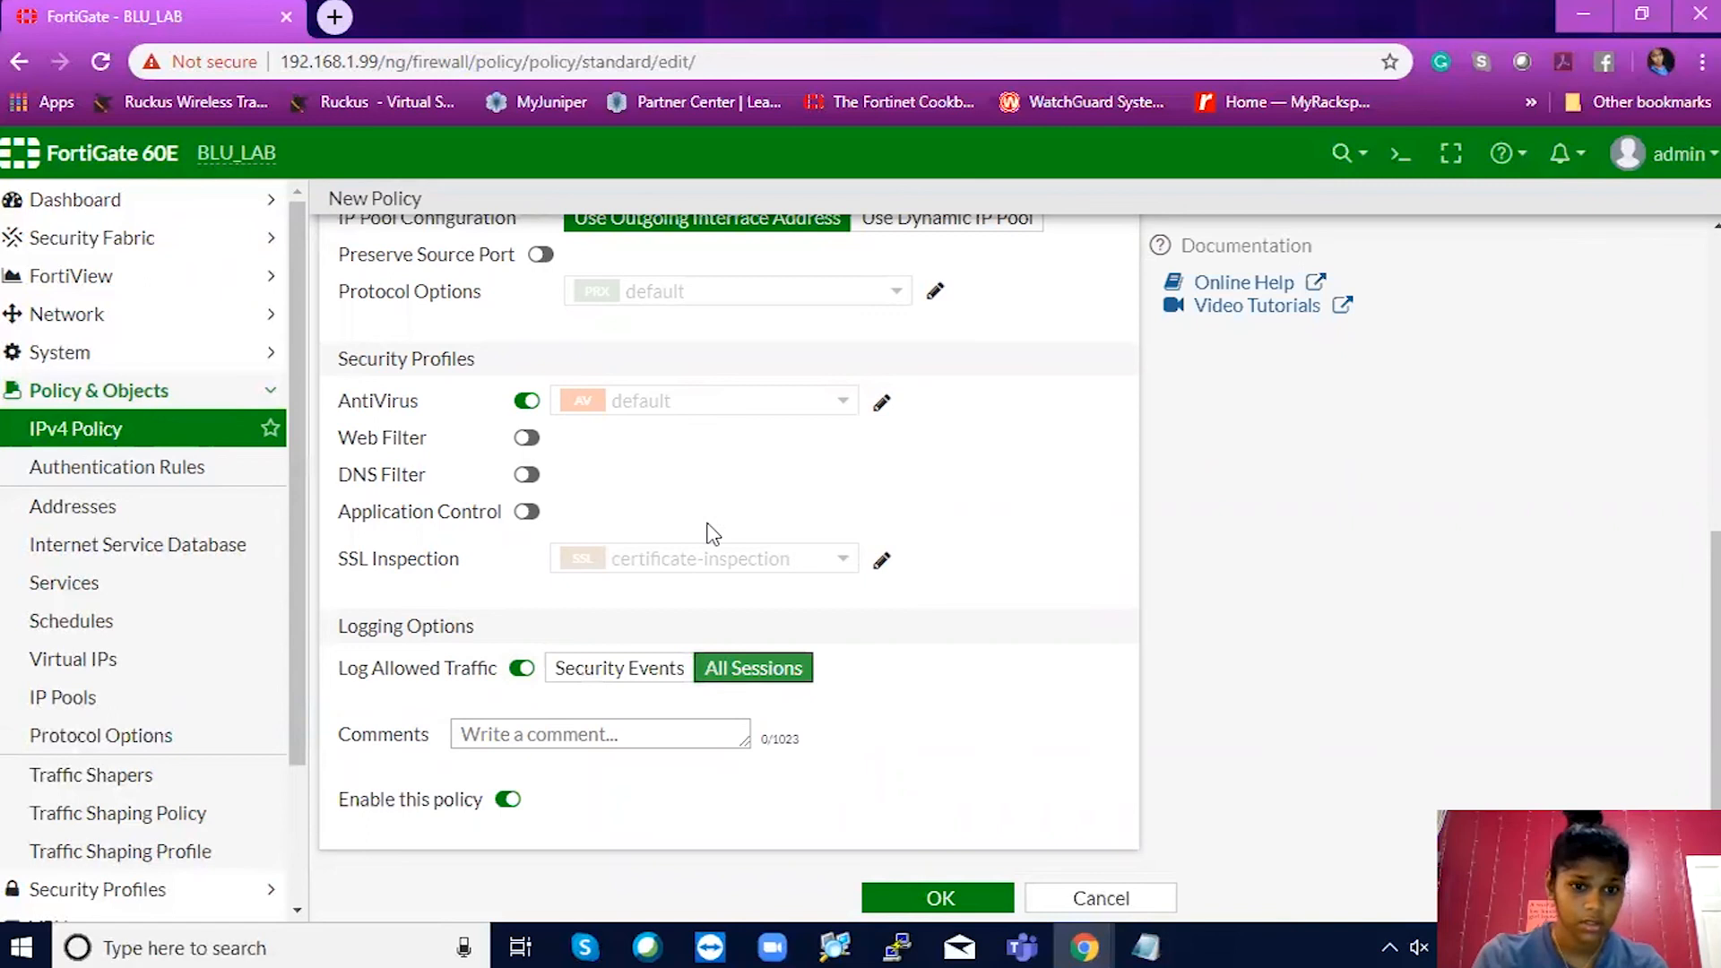
click(939, 899)
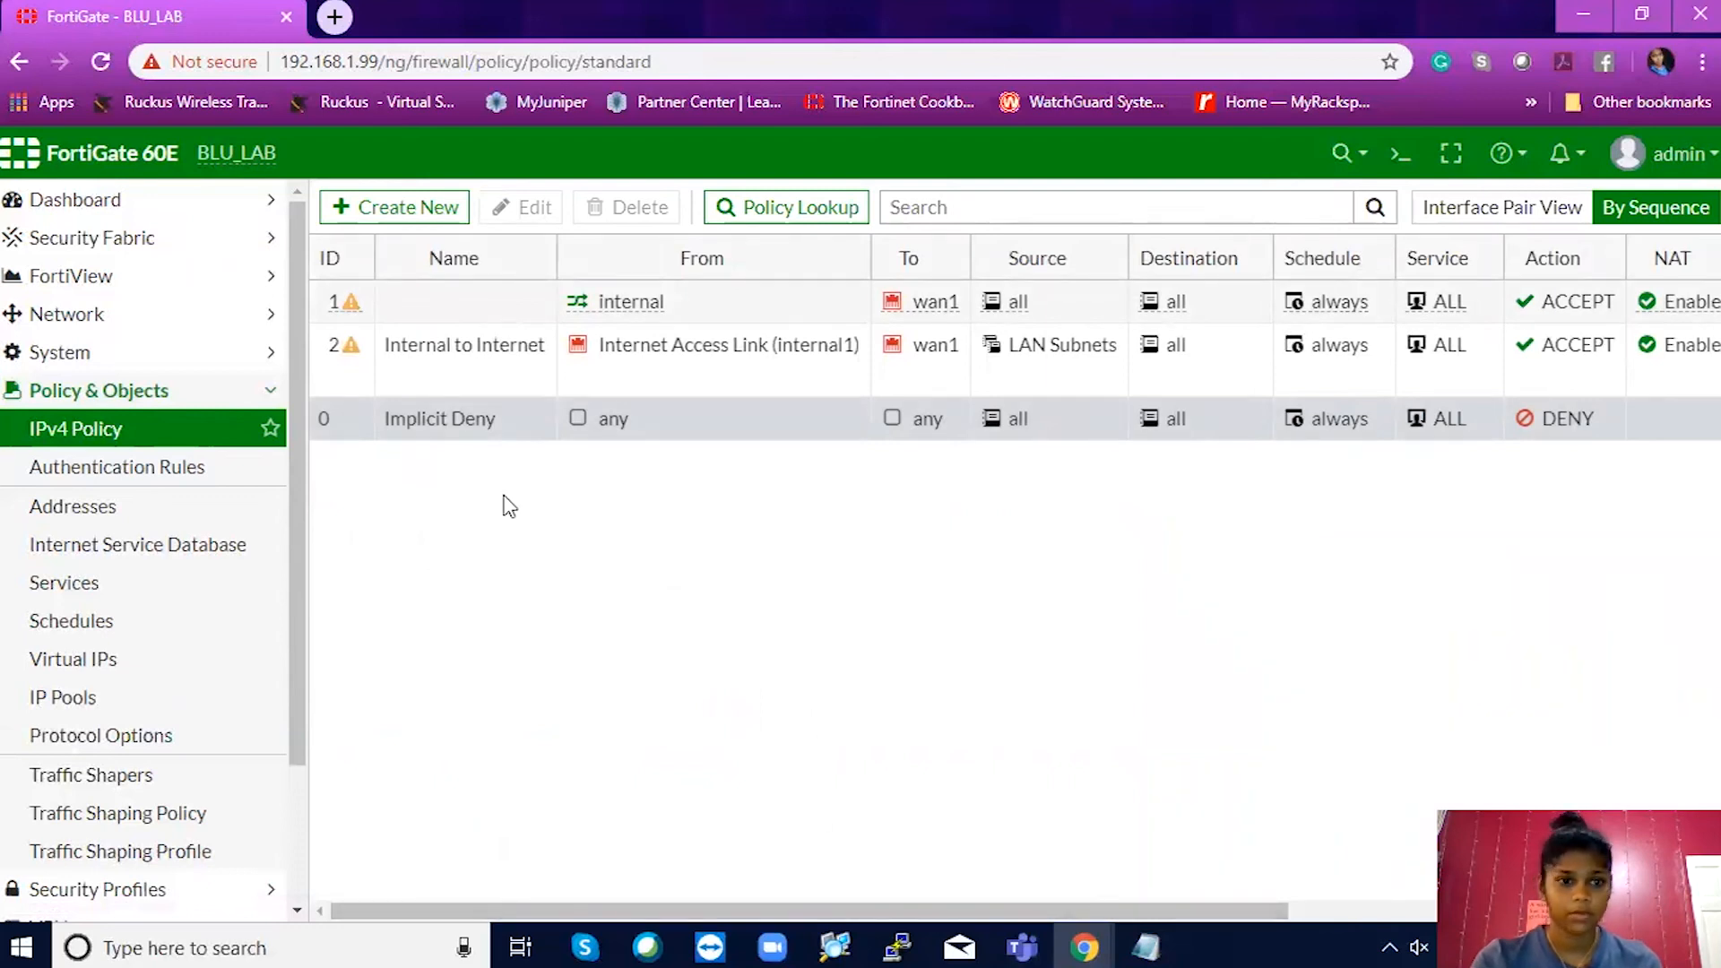
drag(333, 356, 321, 302)
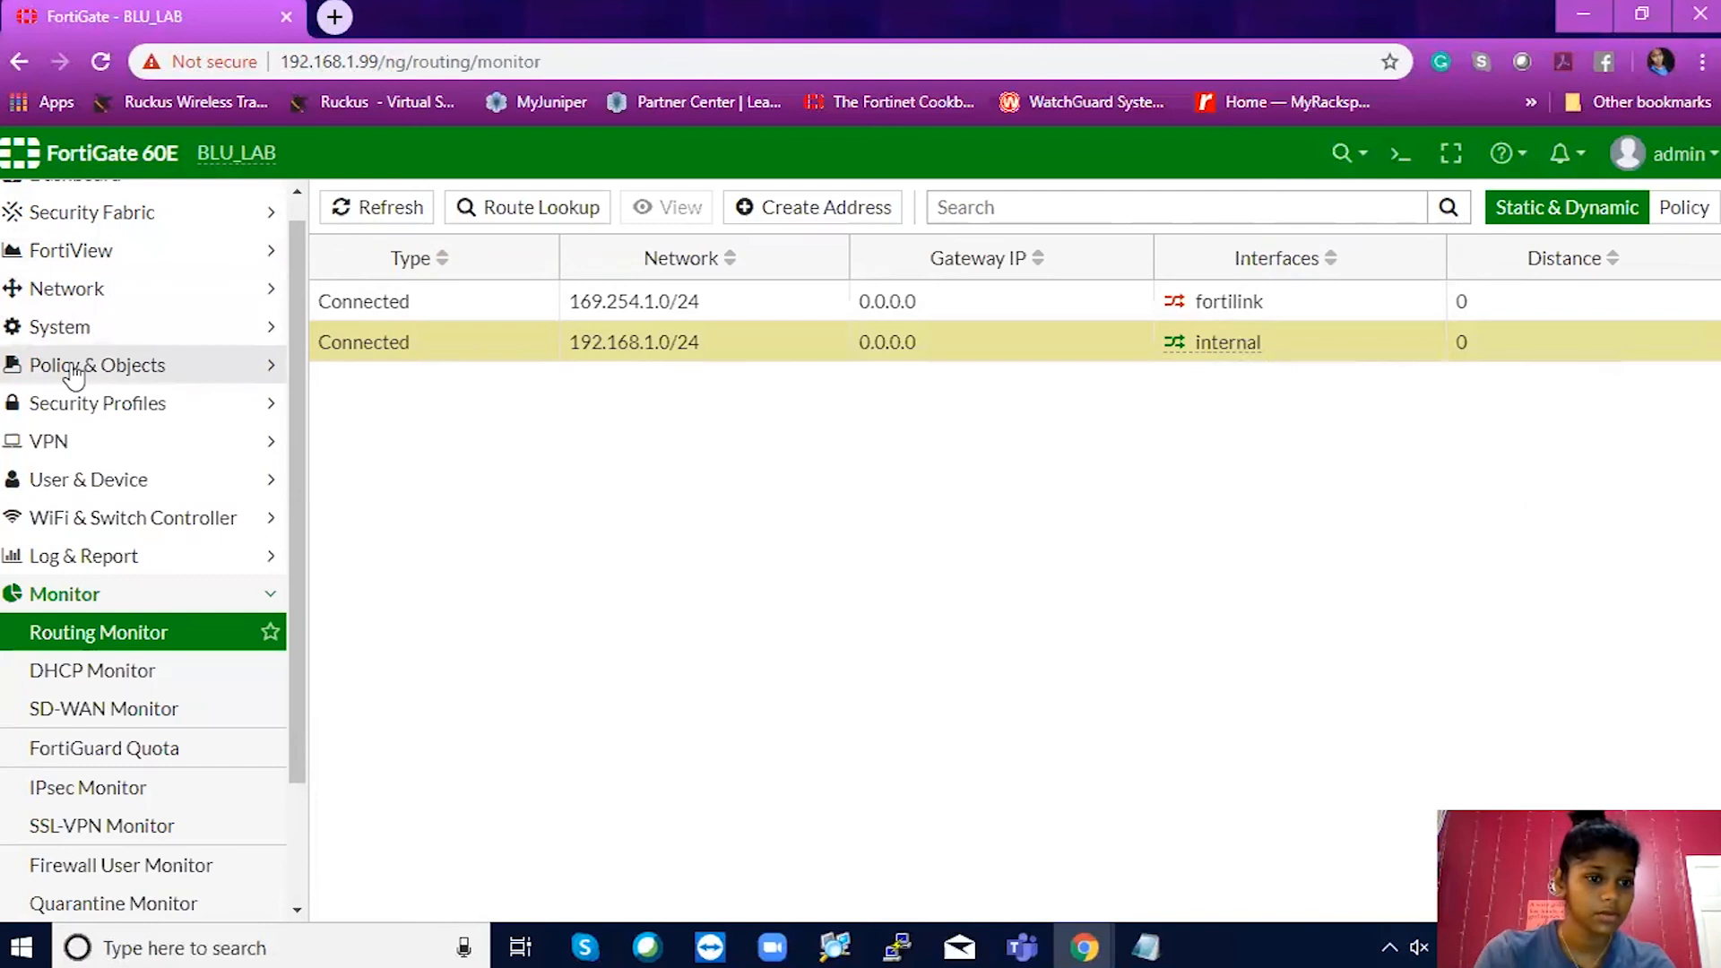
Open the list of system administrators to view the configured admin accounts.
click(40, 291)
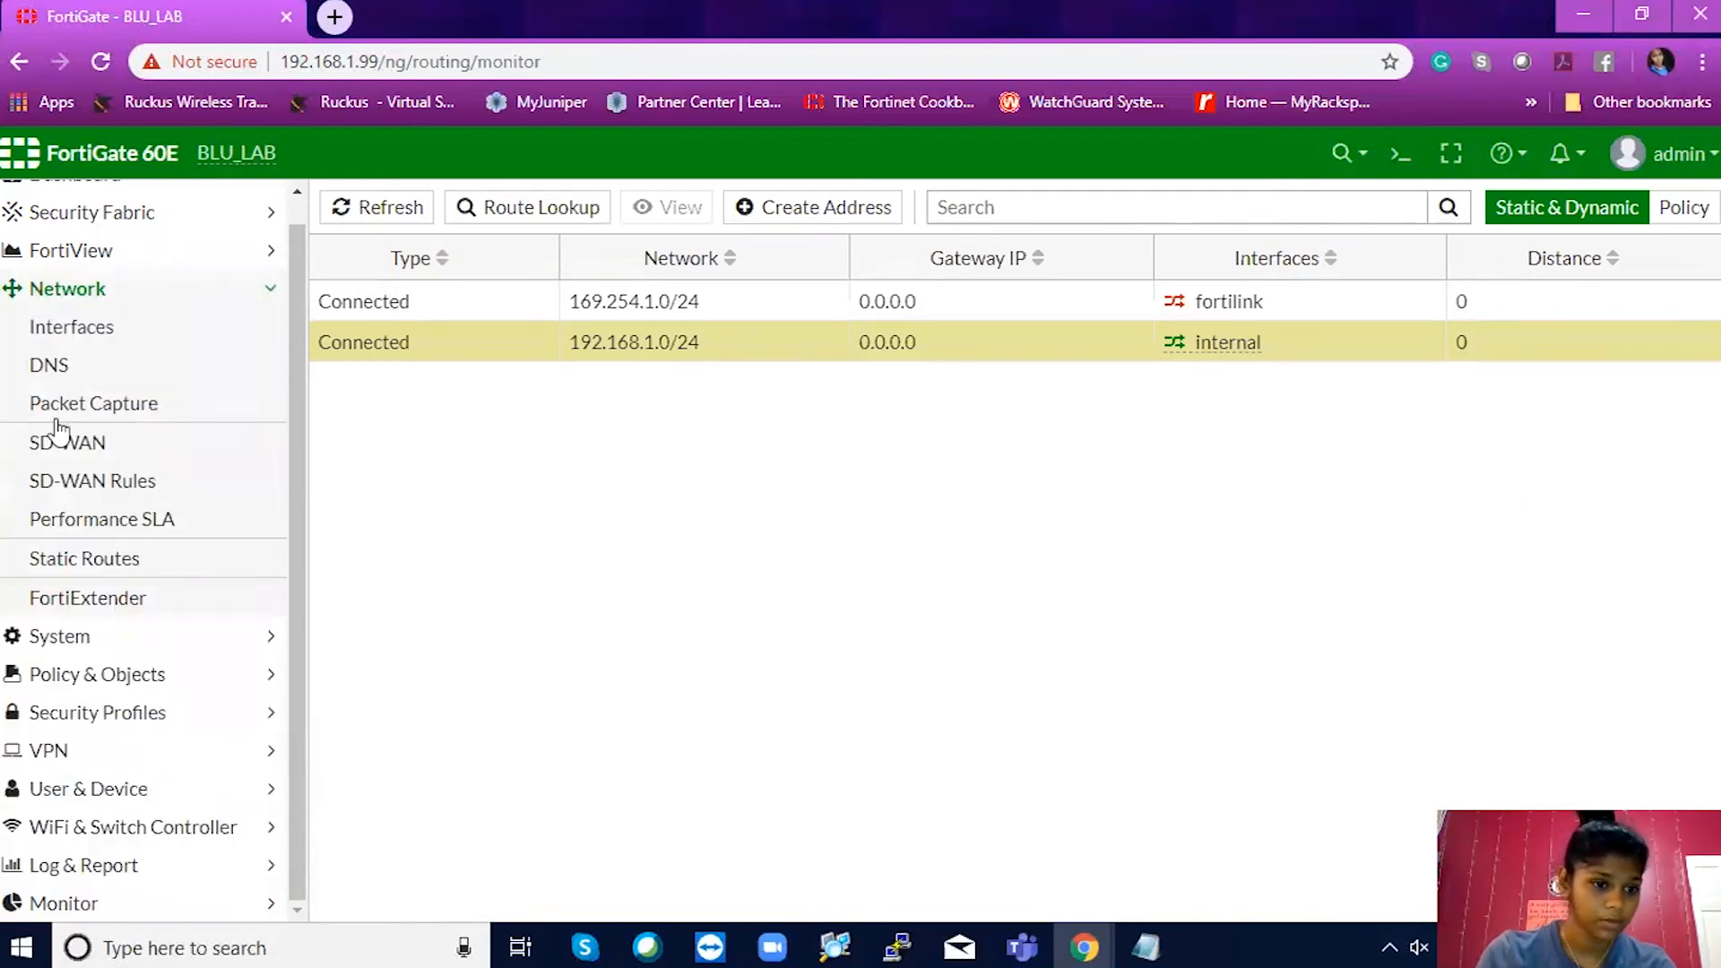
click(68, 634)
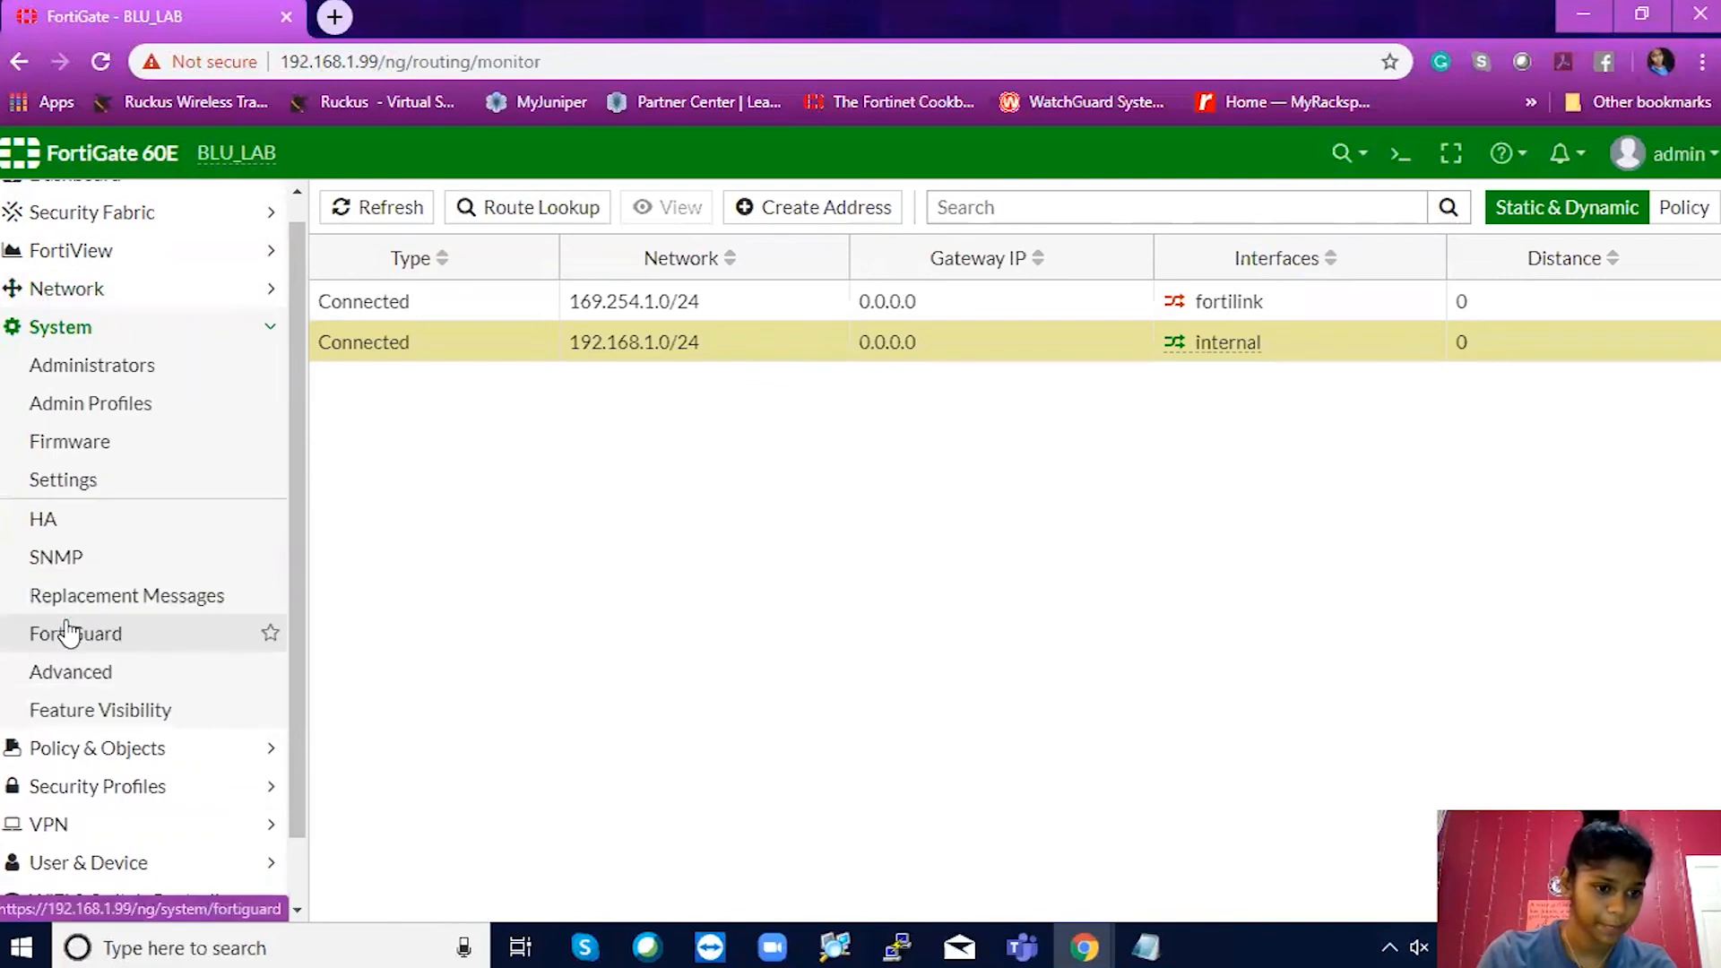
click(128, 369)
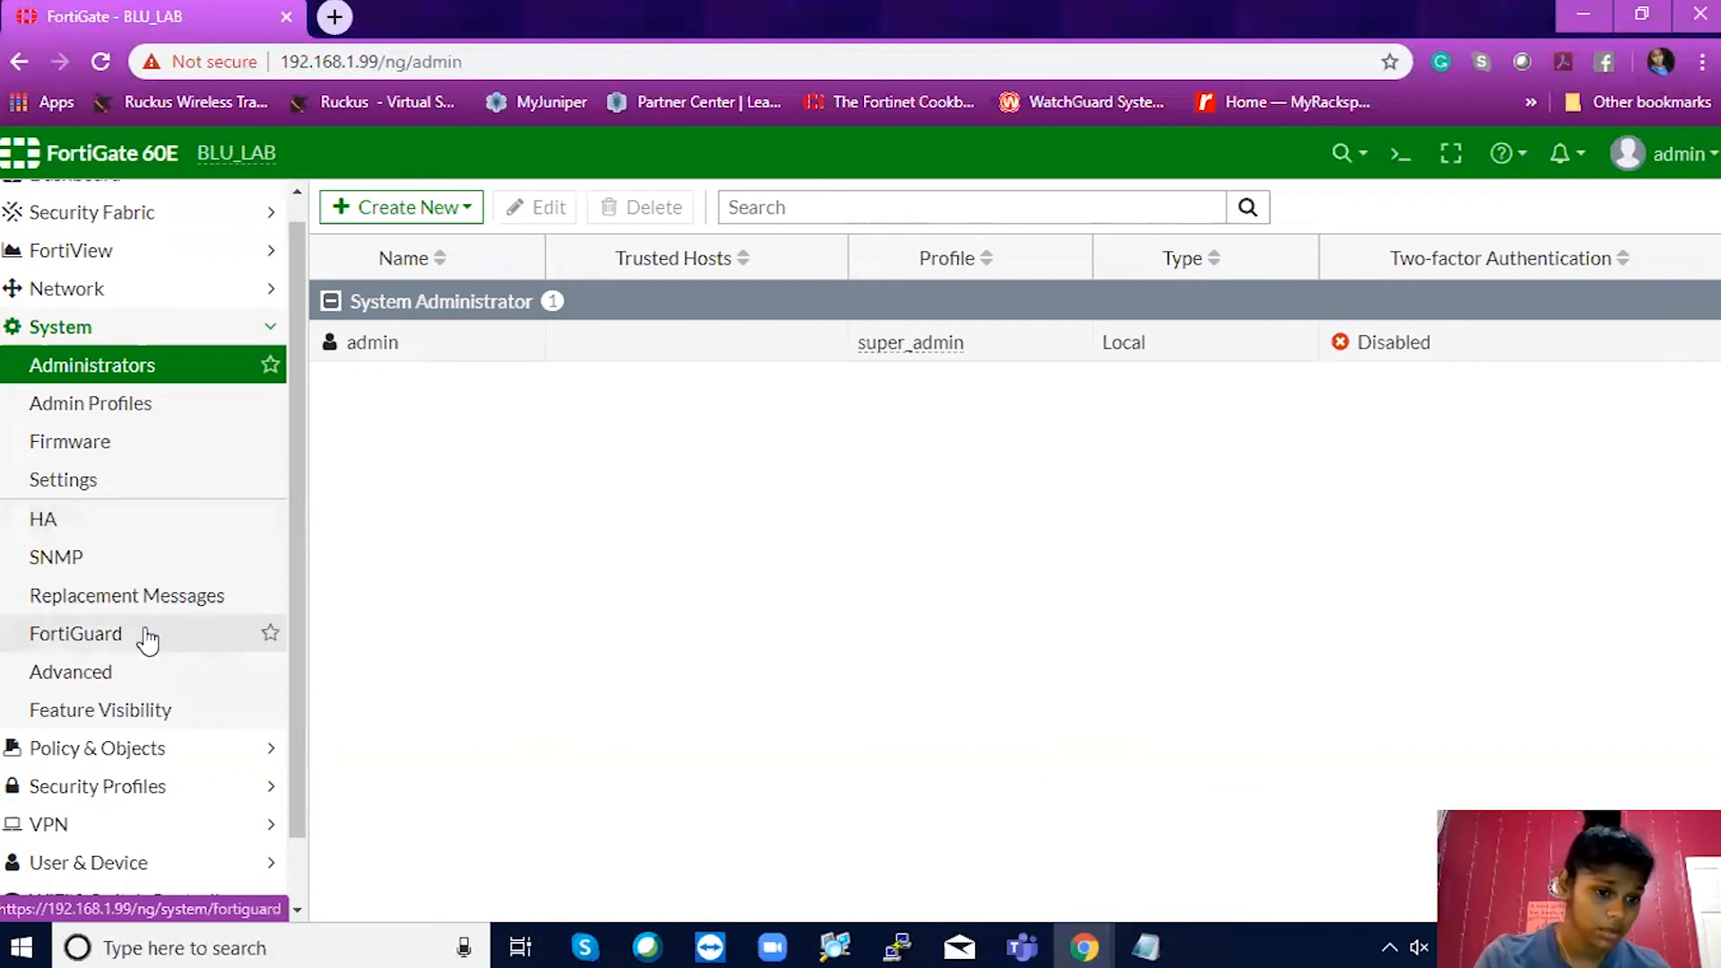
Review the core, security and additional features that can be switched on or off in the system's Feature Visibility settings.
click(162, 712)
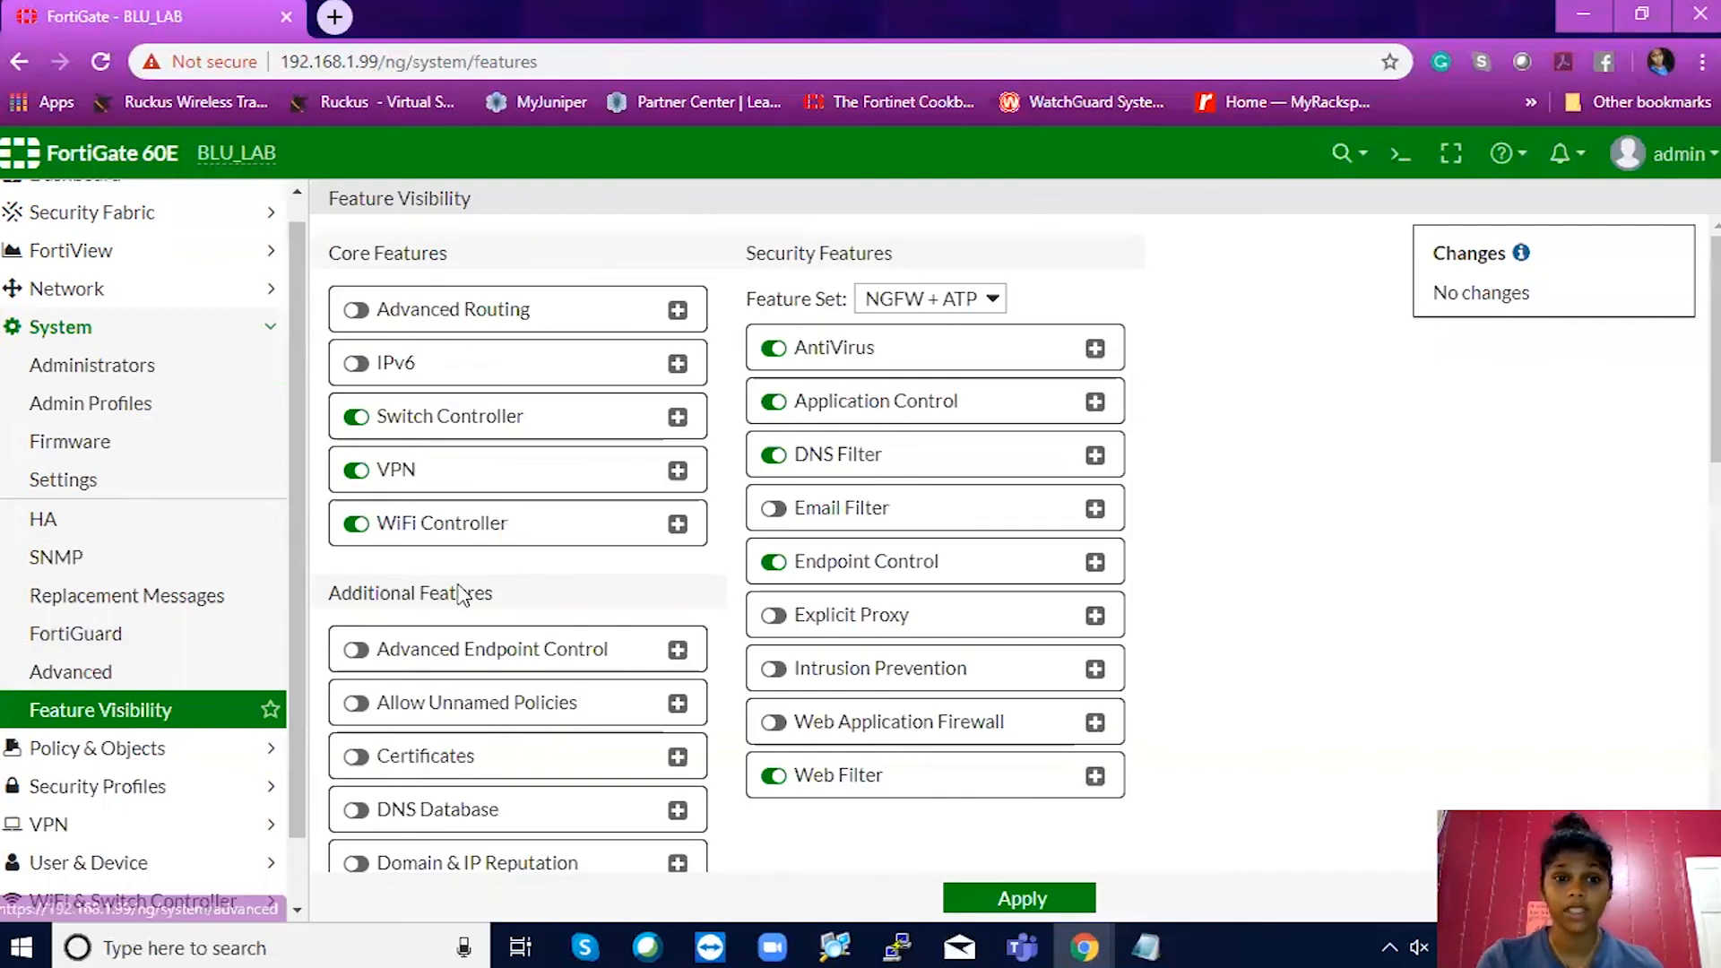
scroll(630, 608, down, 3)
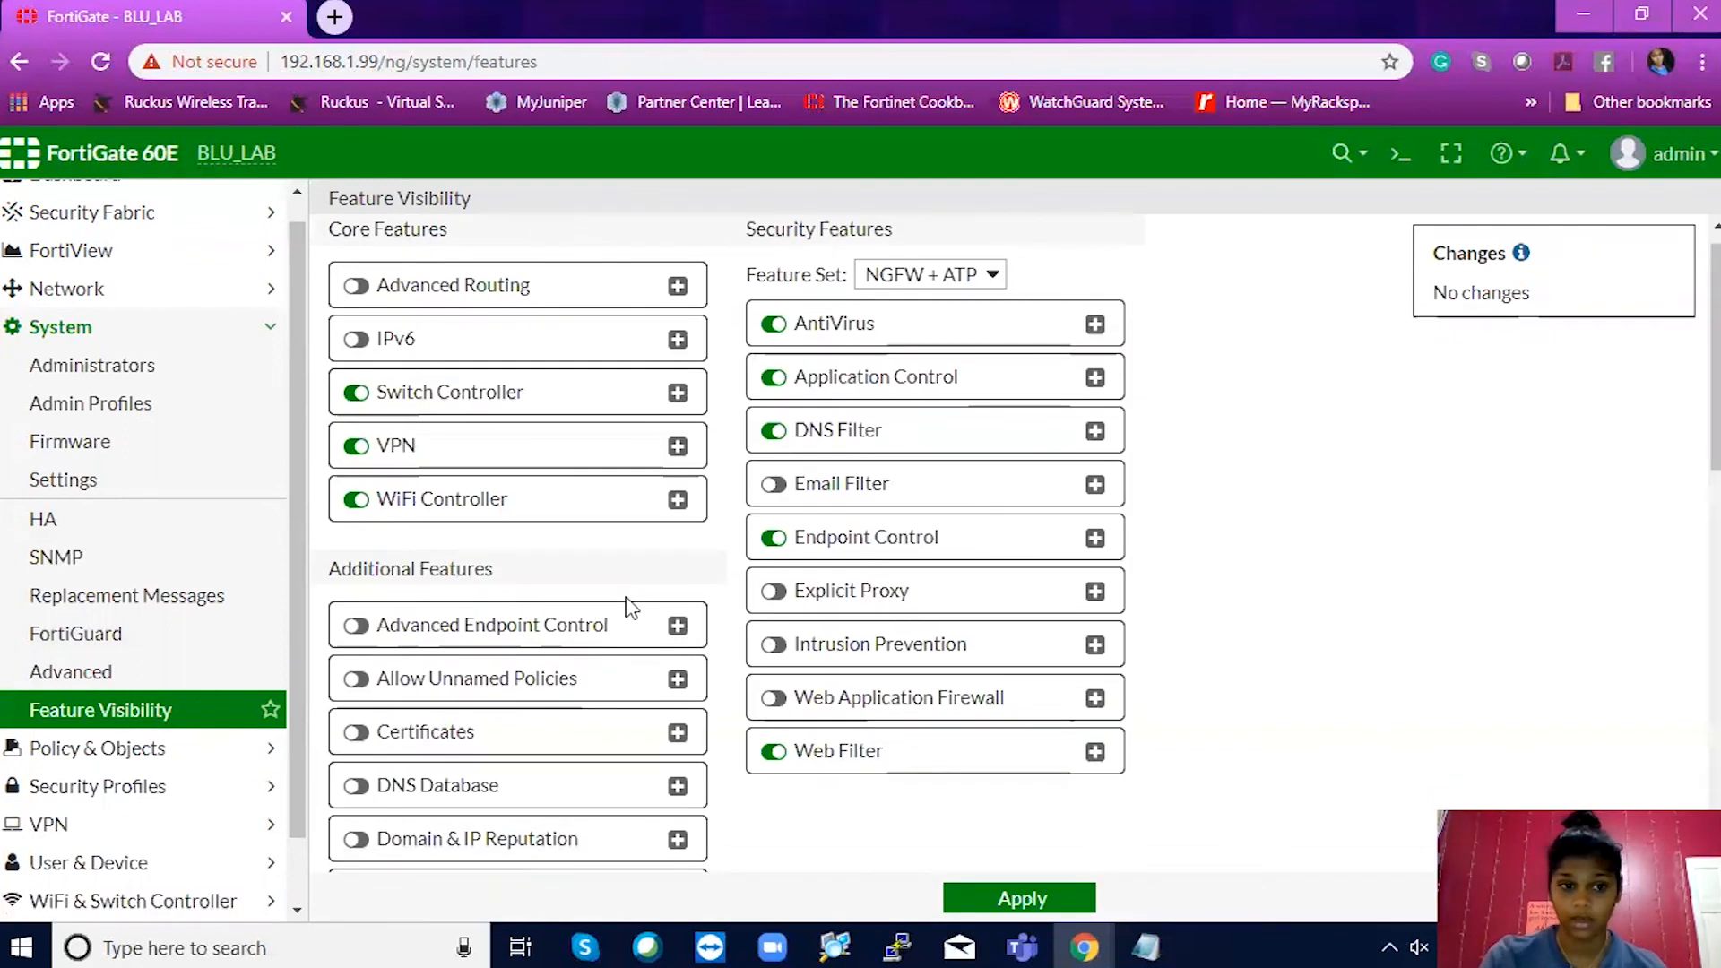
scroll(630, 608, down, 6)
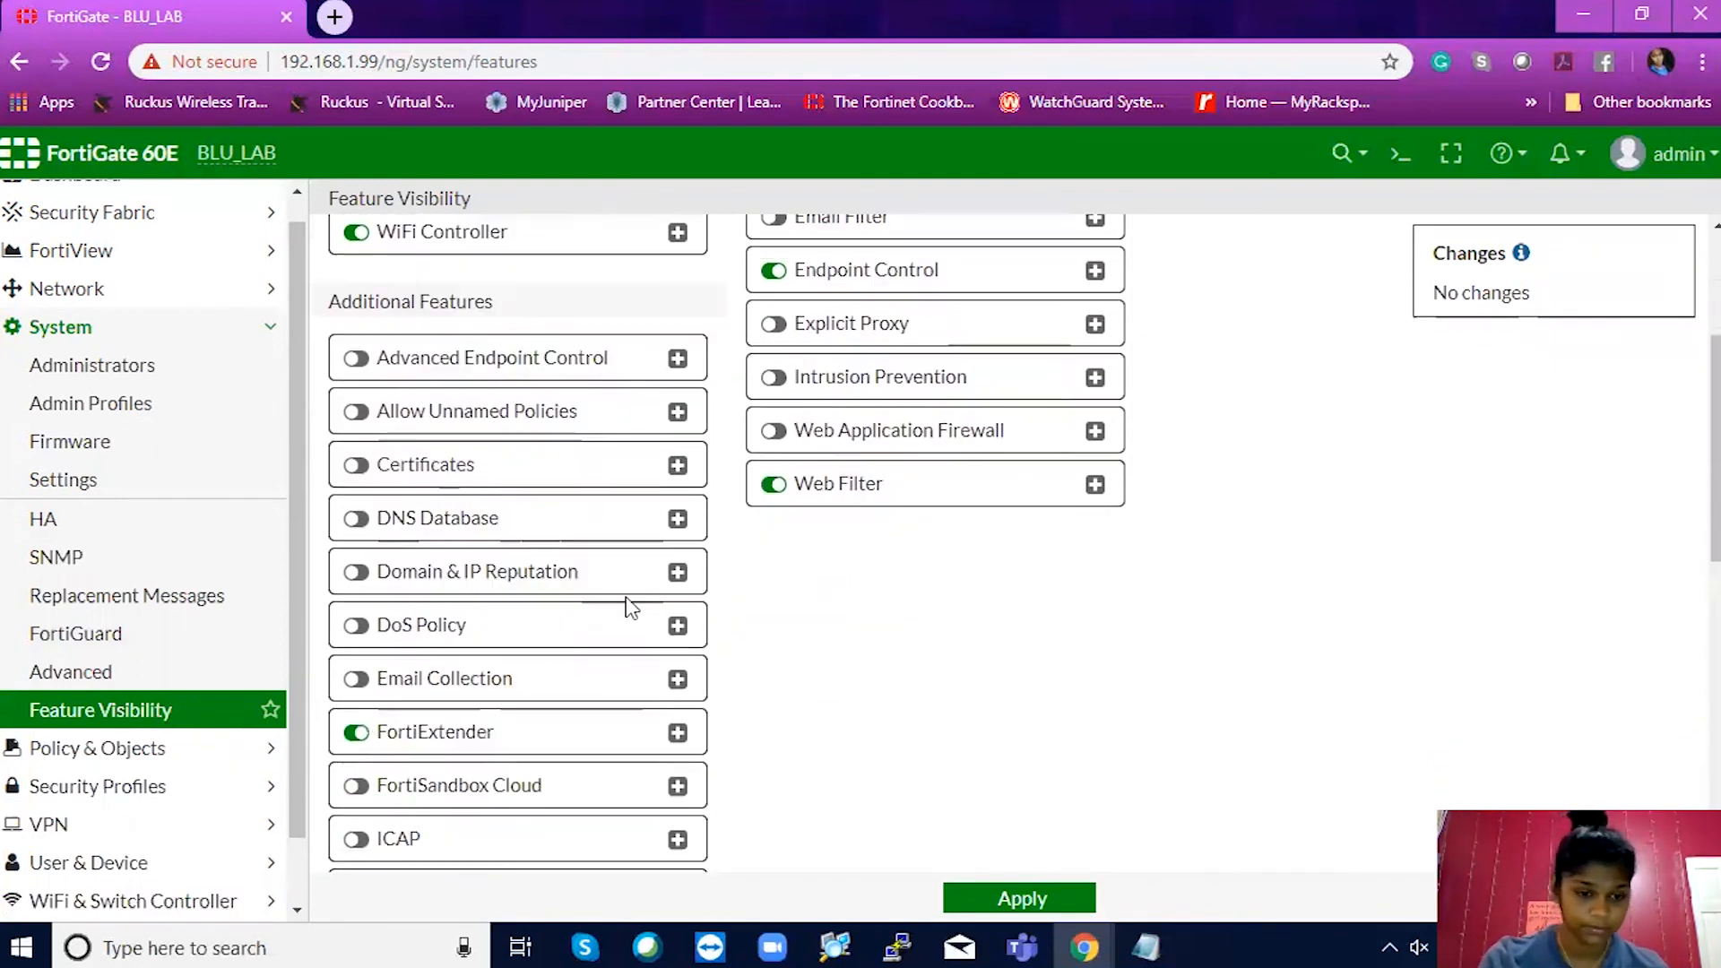
scroll(630, 608, down, 4)
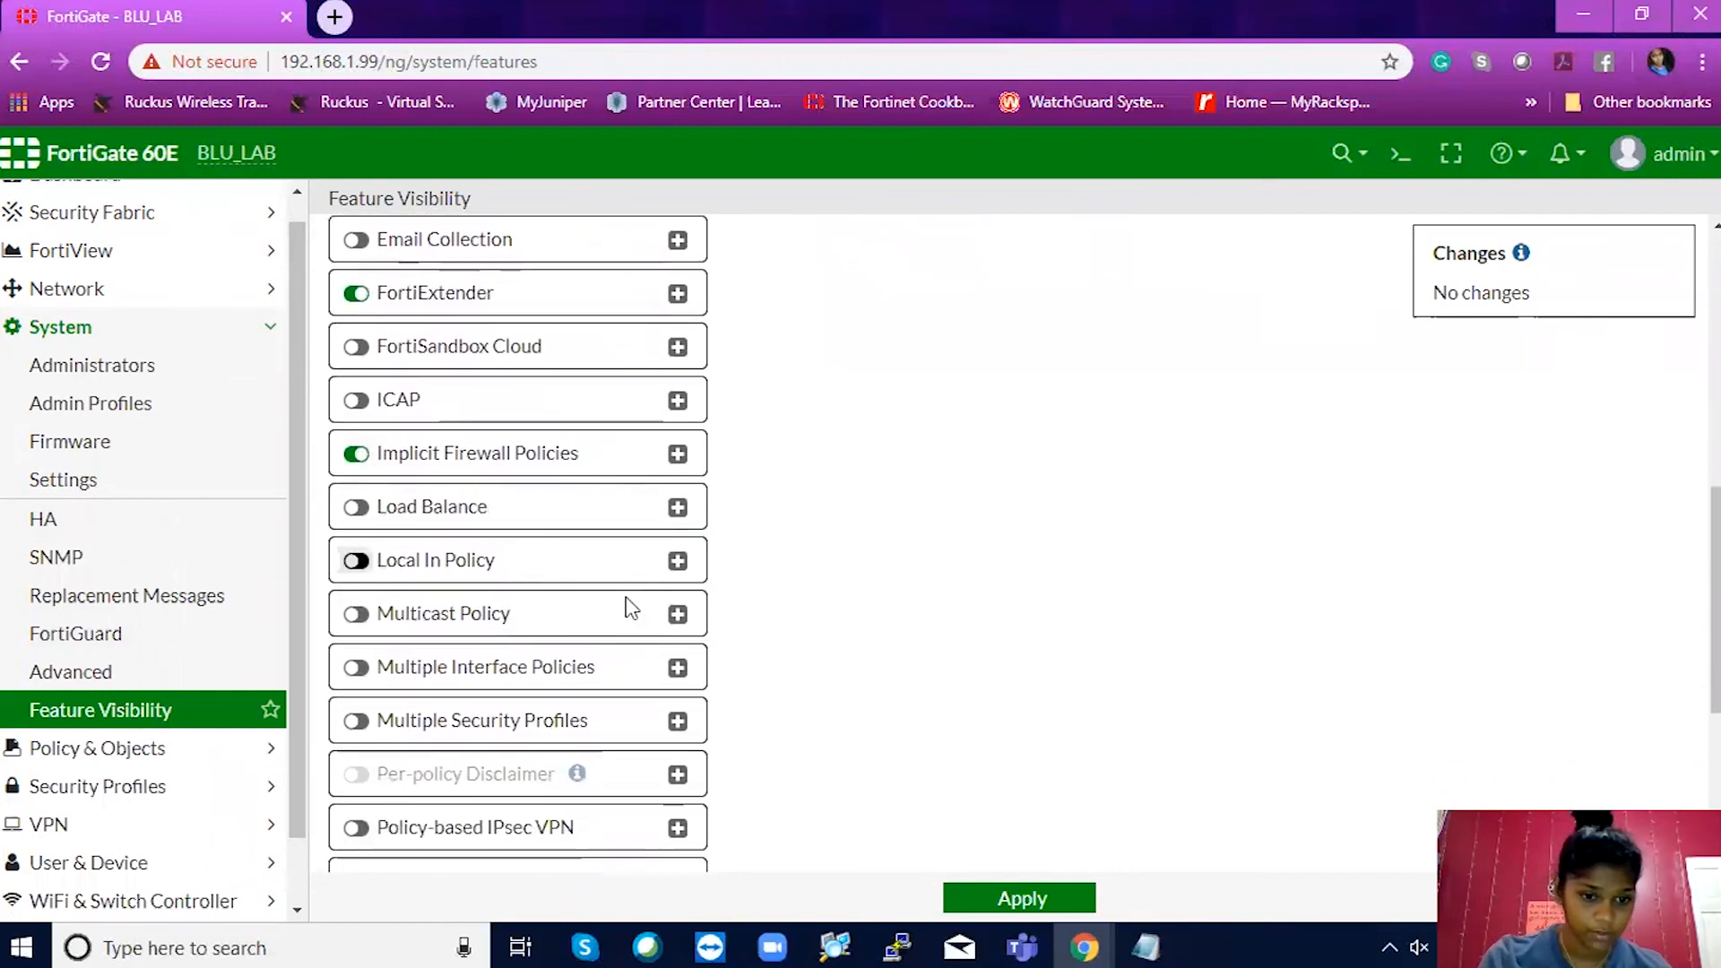
scroll(630, 608, down, 2)
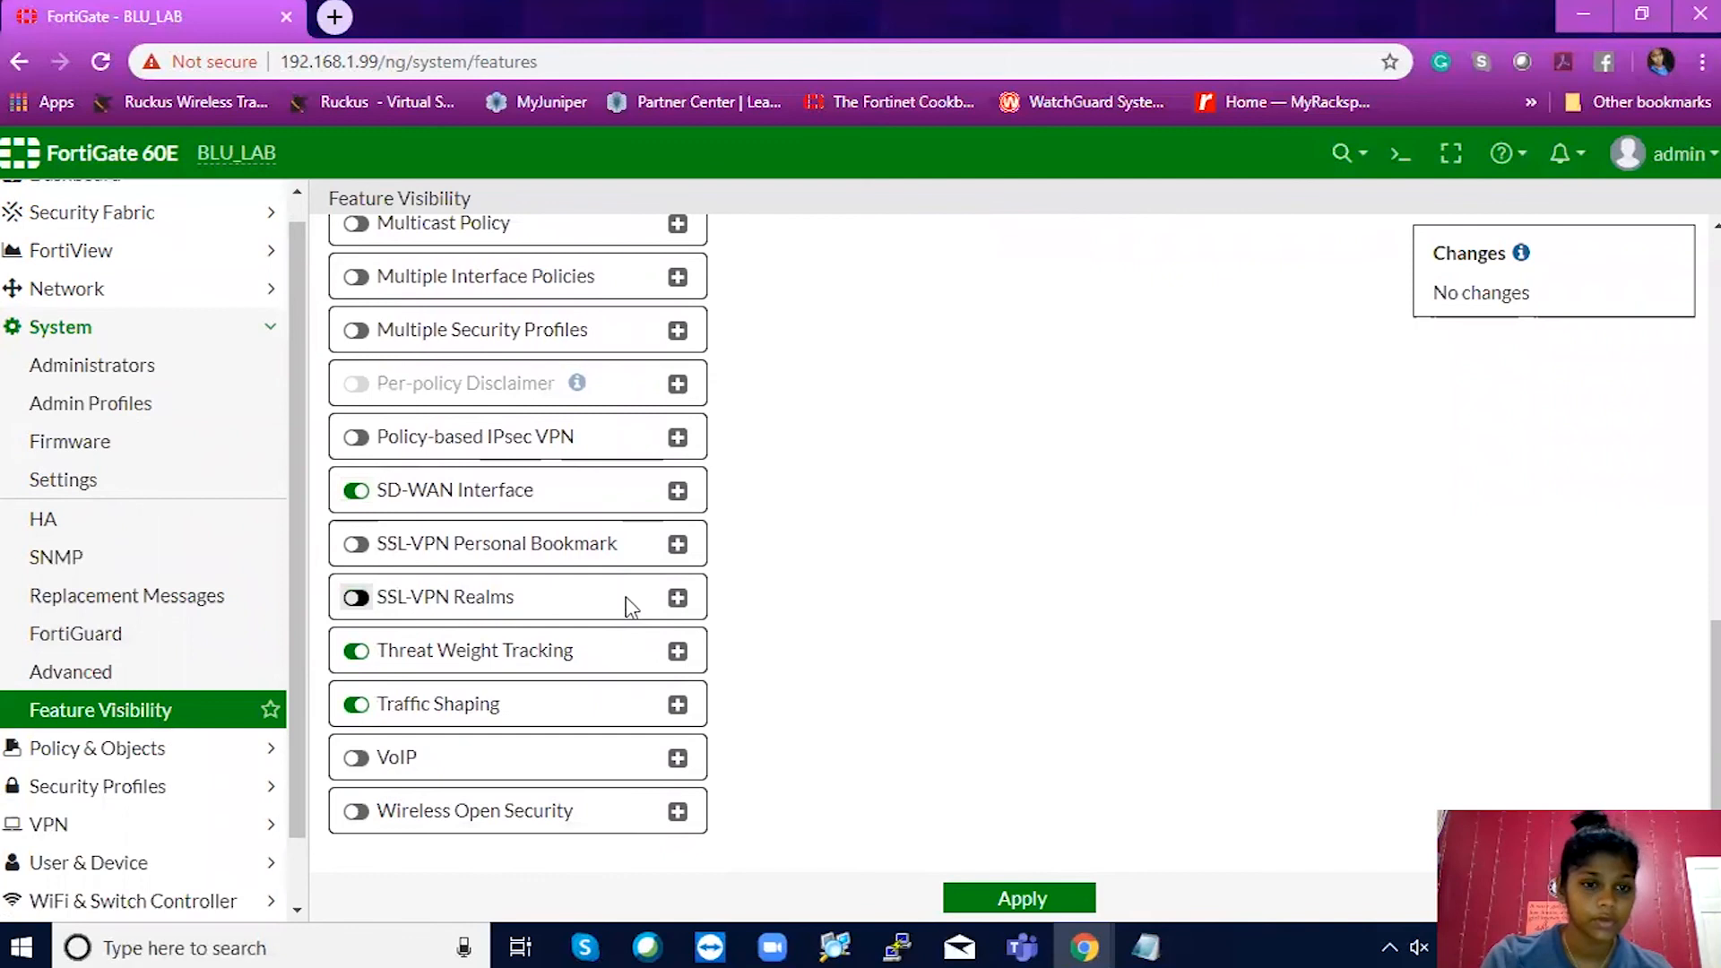
scroll(630, 607, up, 1)
scroll(630, 608, up, 1)
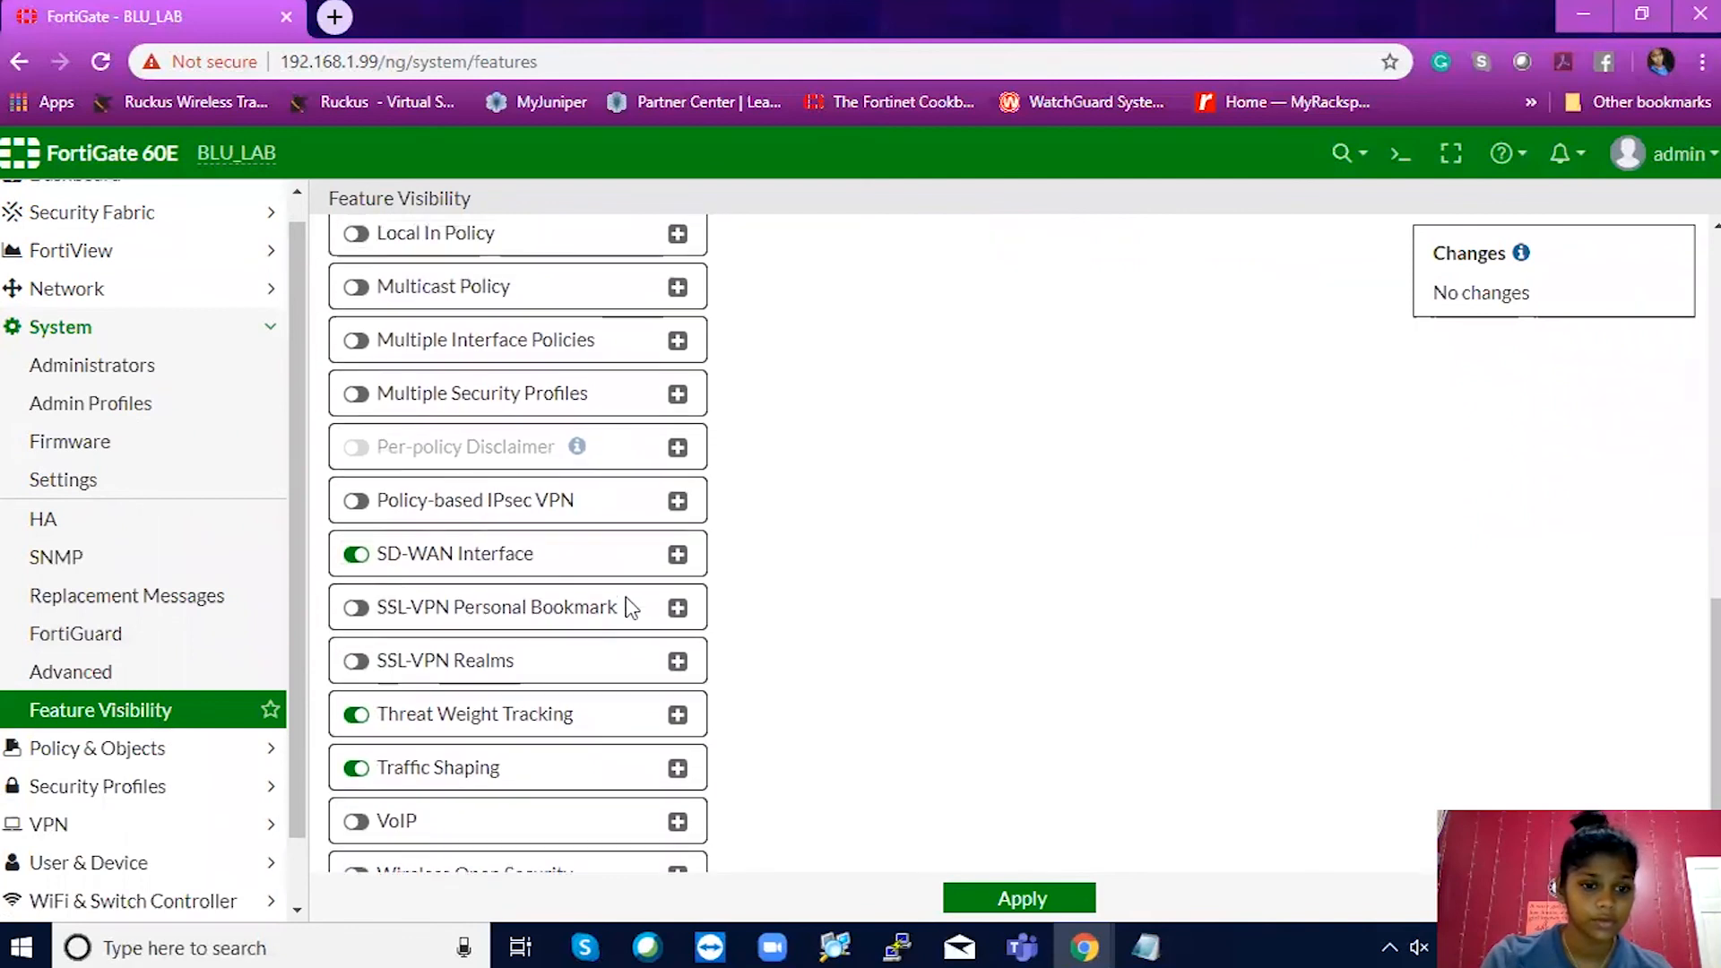
scroll(630, 607, down, 2)
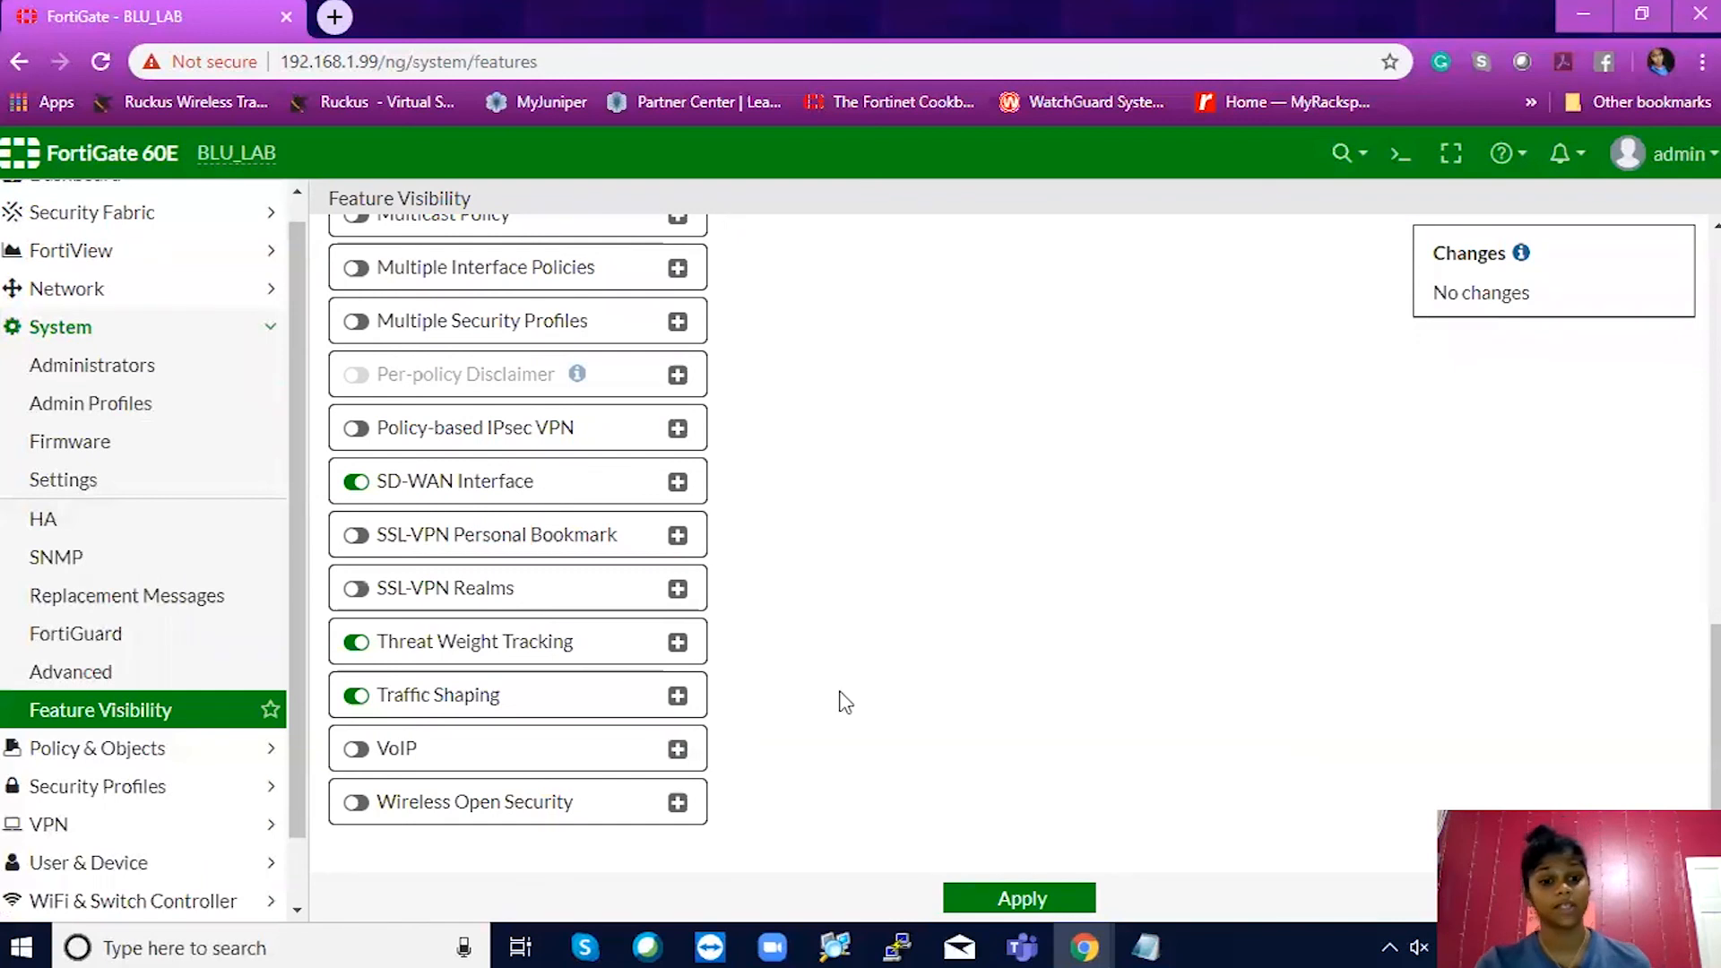
scroll(843, 701, up, 5)
scroll(845, 701, up, 10)
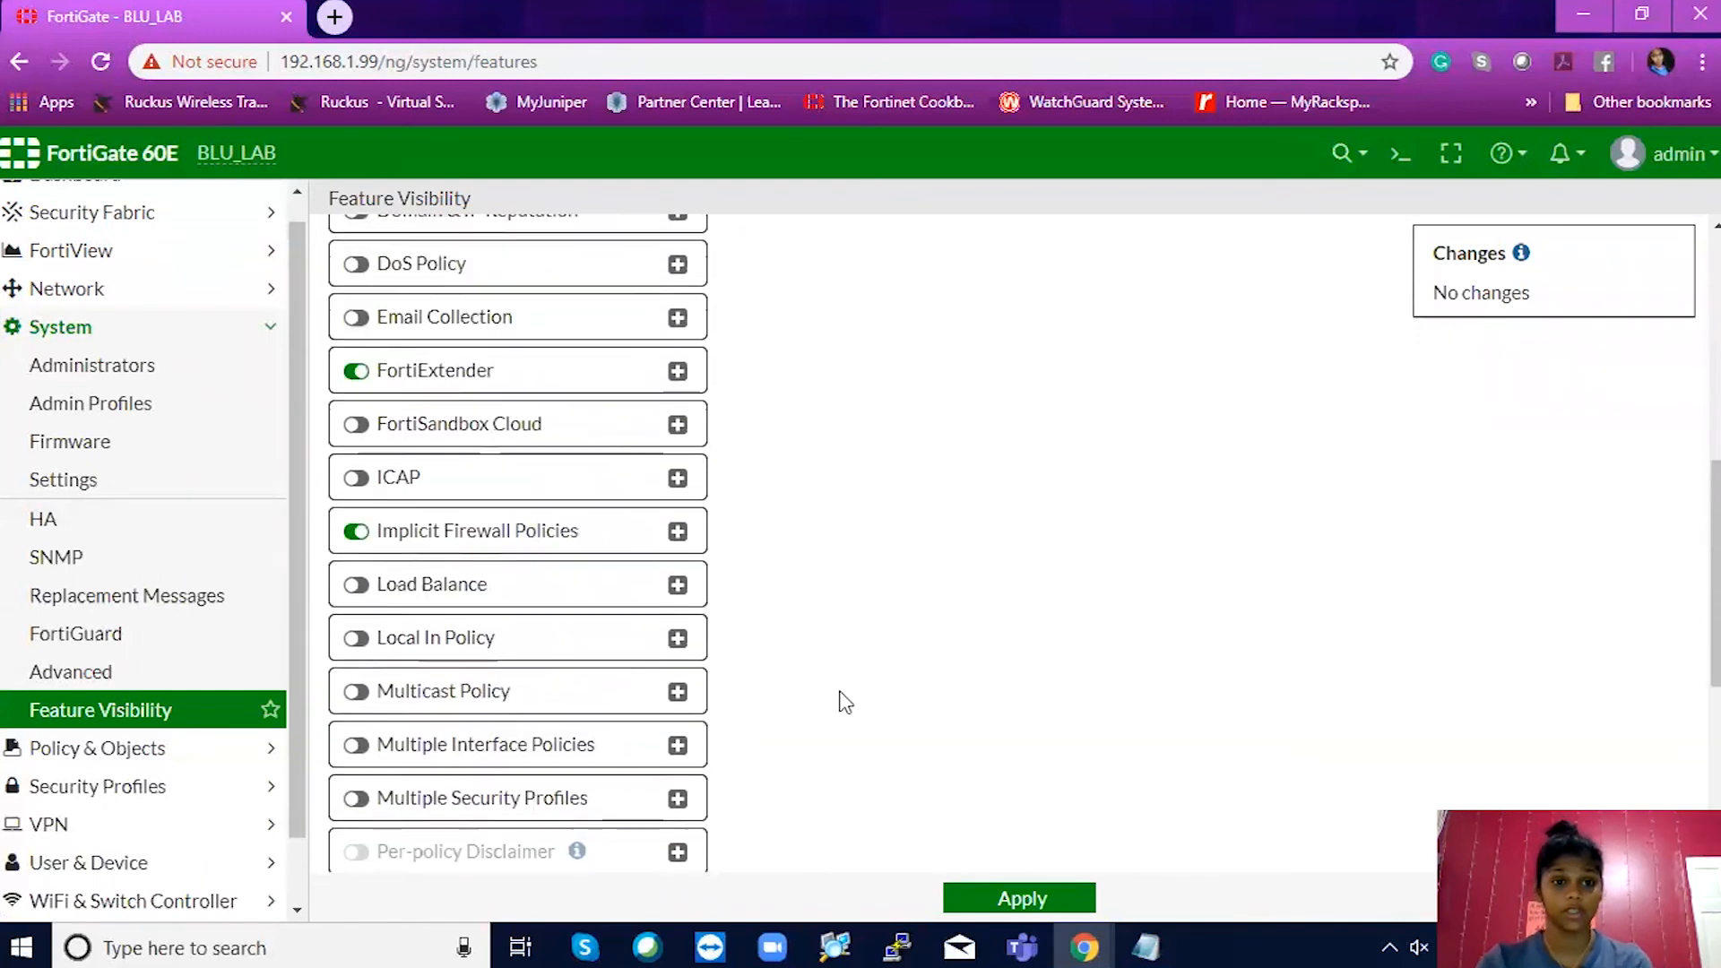
scroll(843, 701, up, 3)
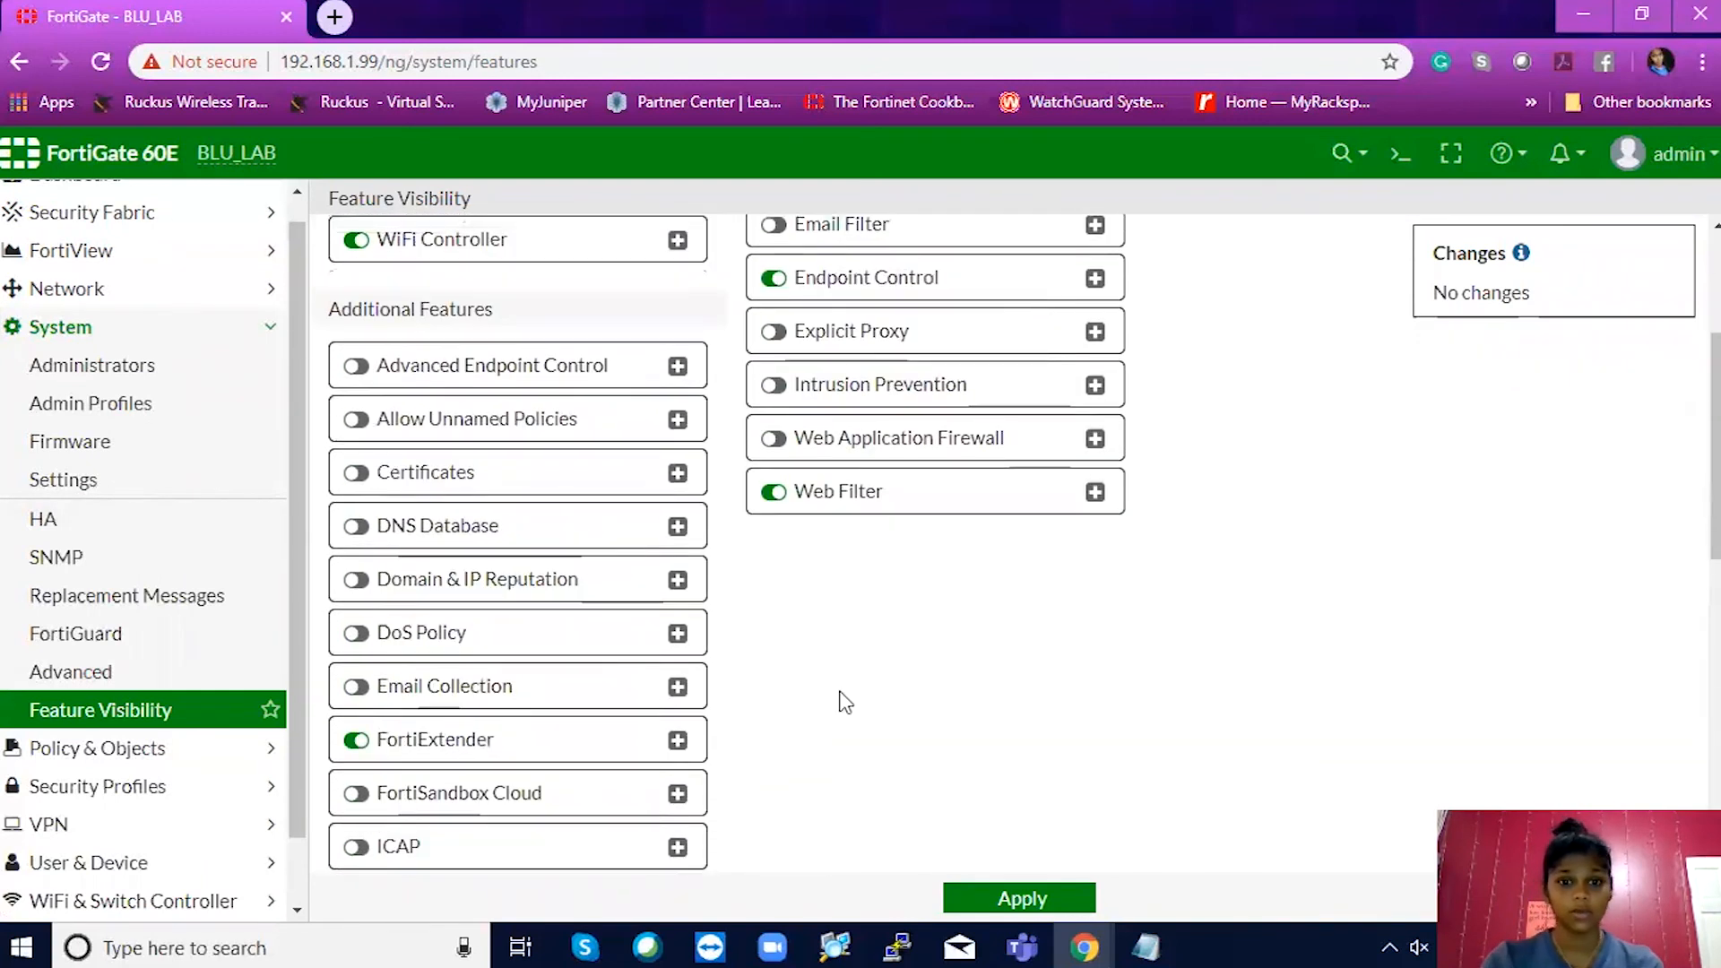
scroll(1007, 461, up, 5)
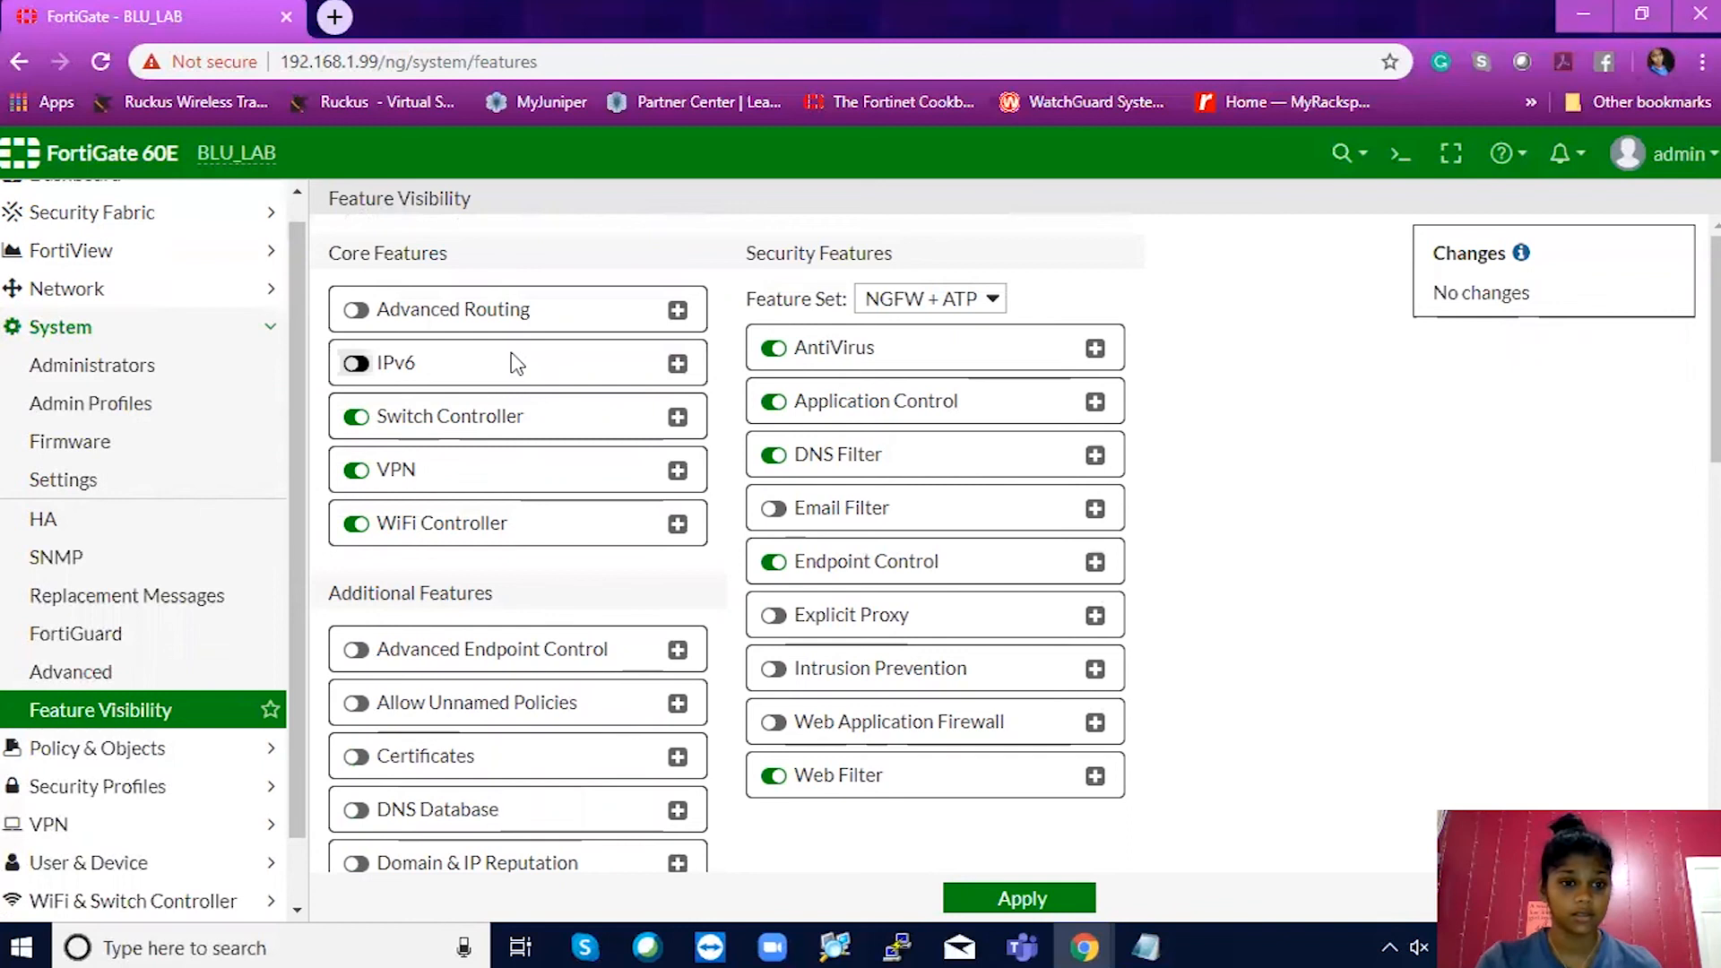
Look through the default security profiles for AntiVirus, Web Filter and DNS Filter.
scroll(154, 714, down, 1)
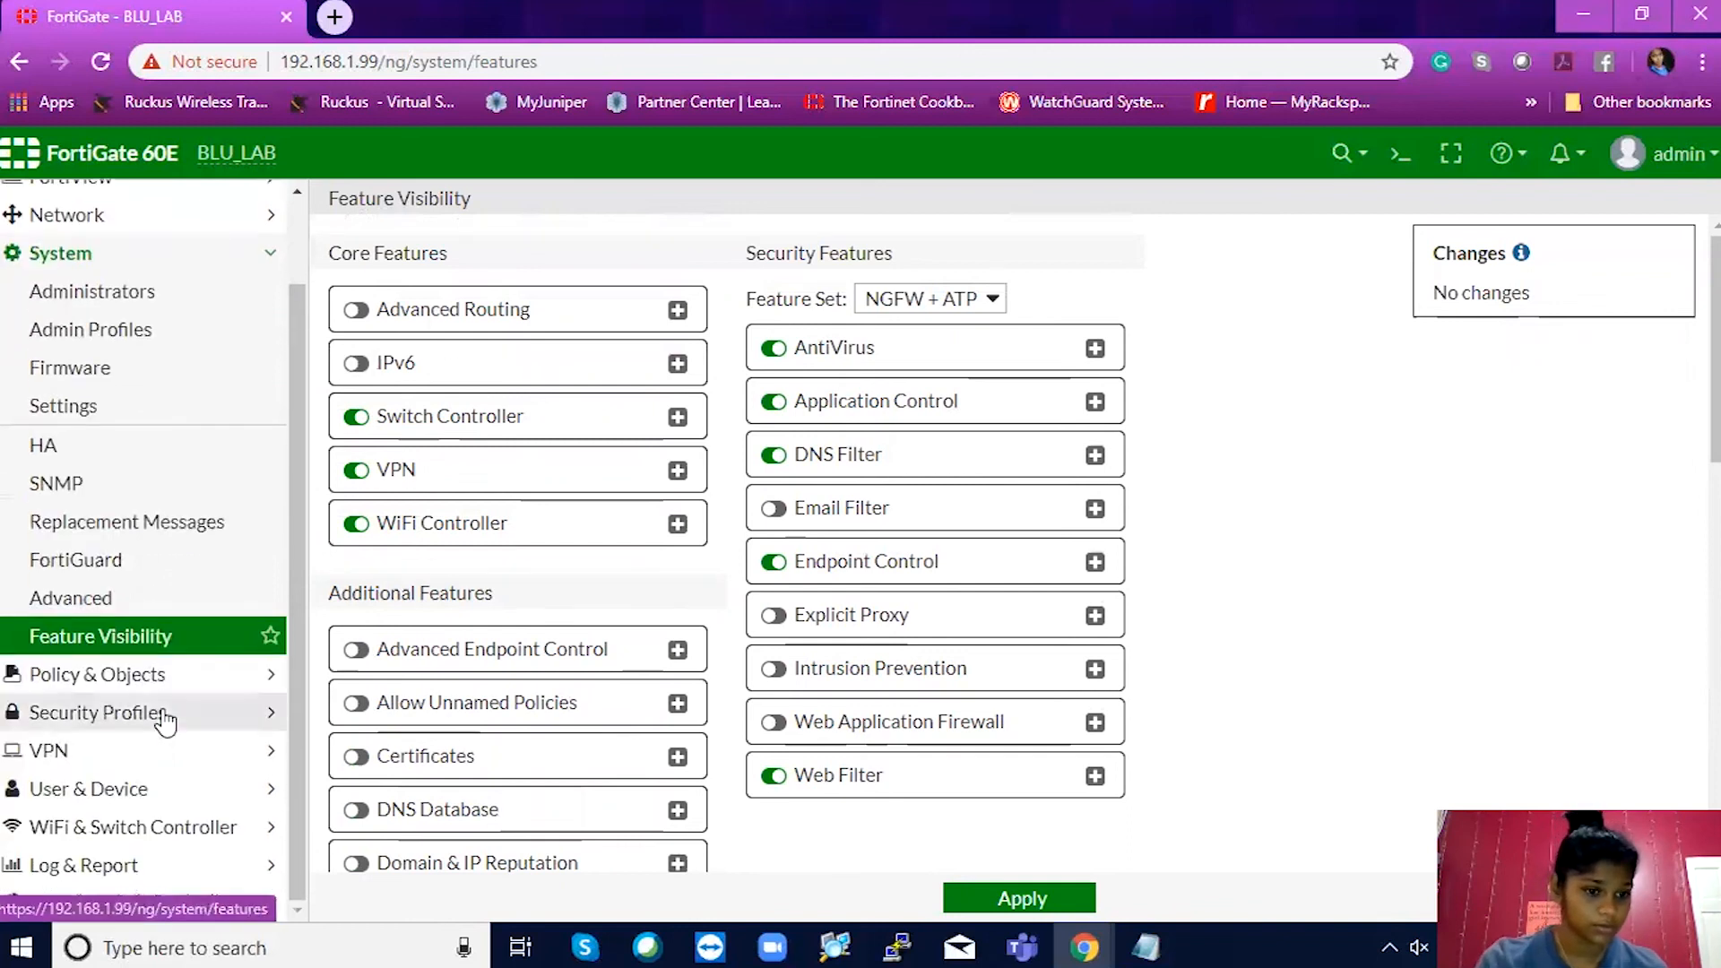
click(136, 678)
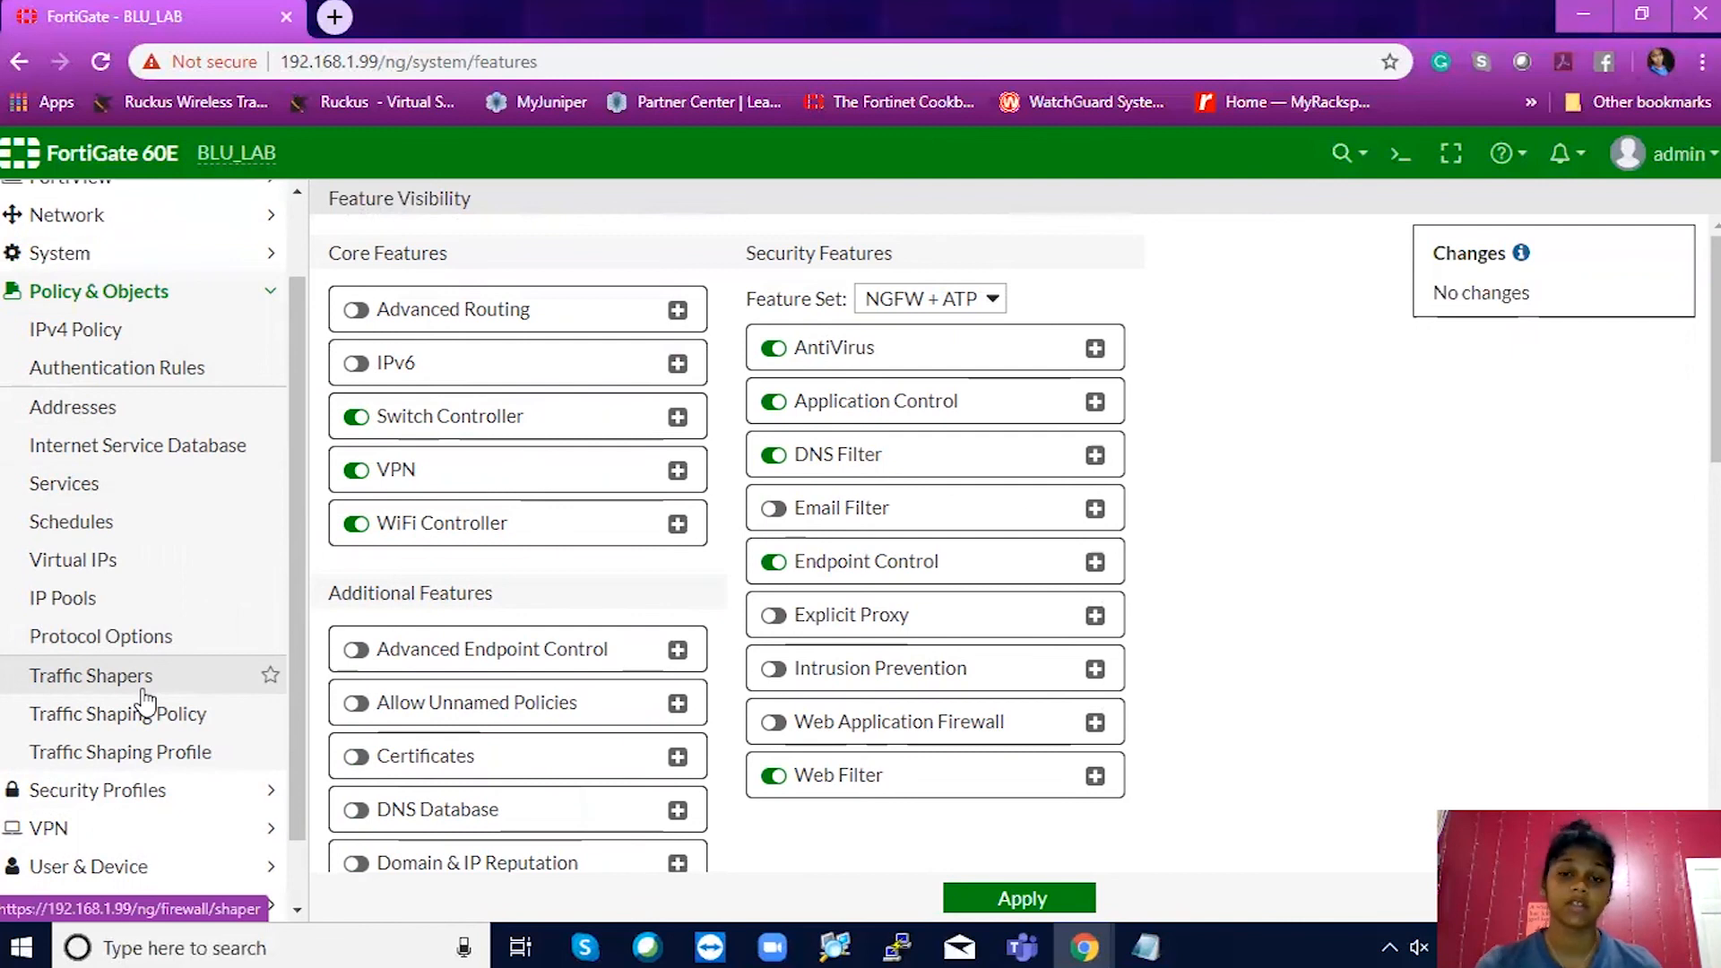
scroll(143, 701, down, 1)
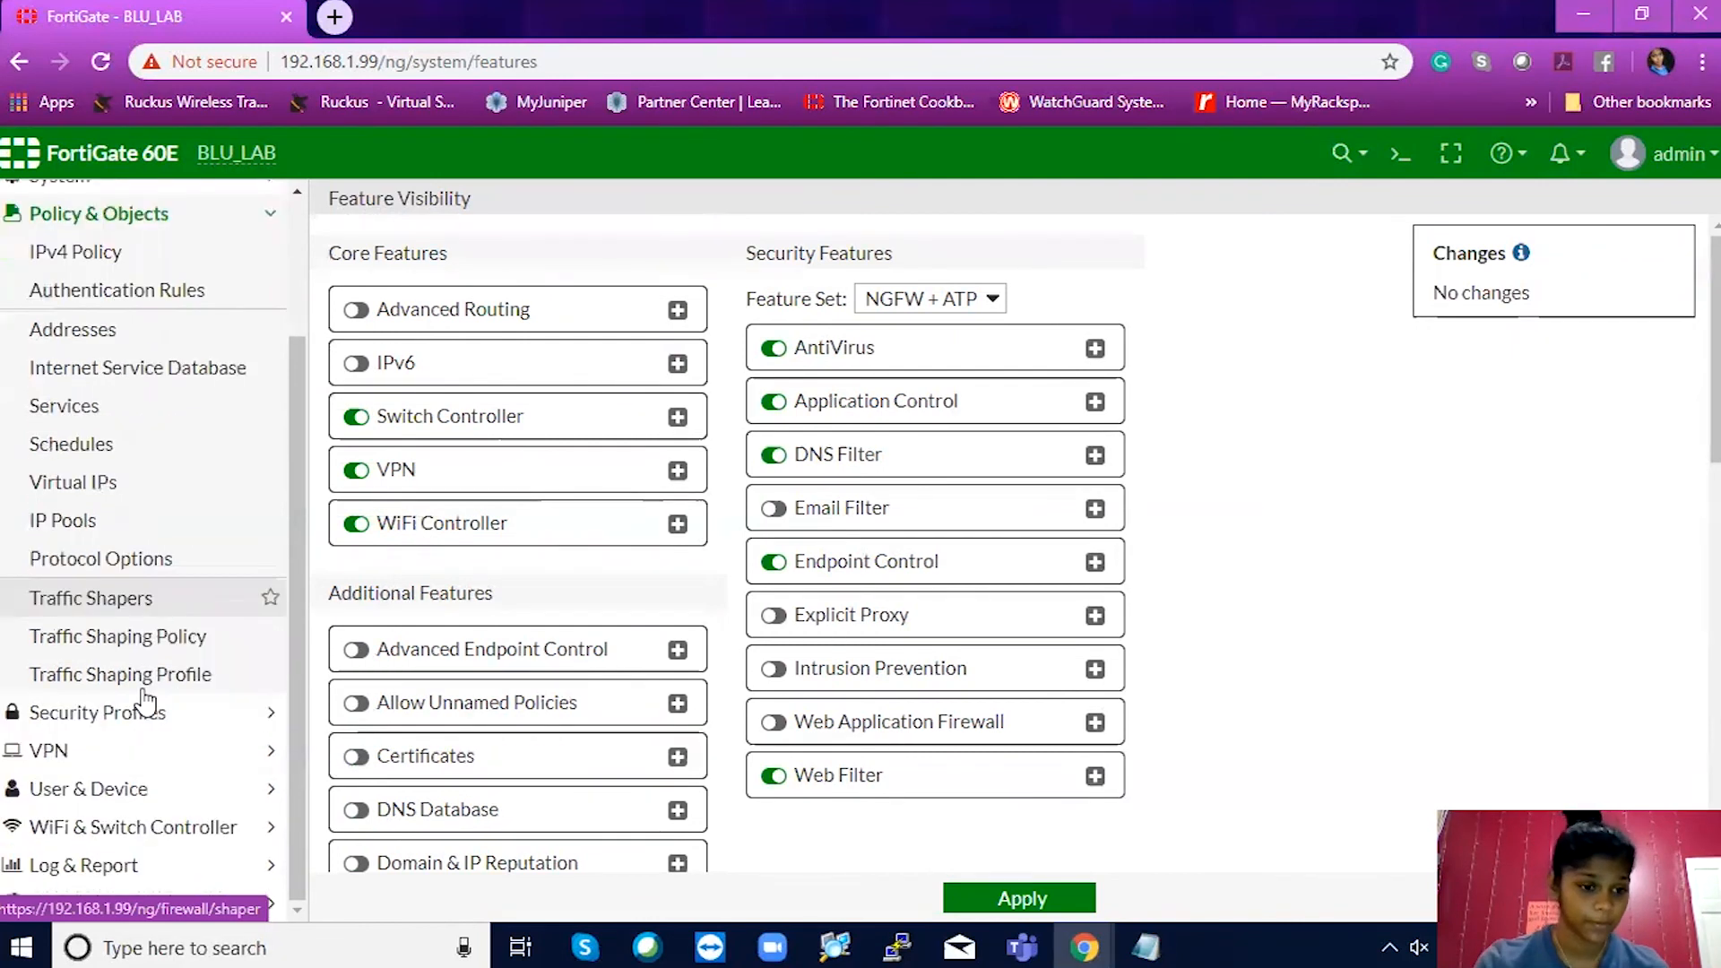
click(101, 721)
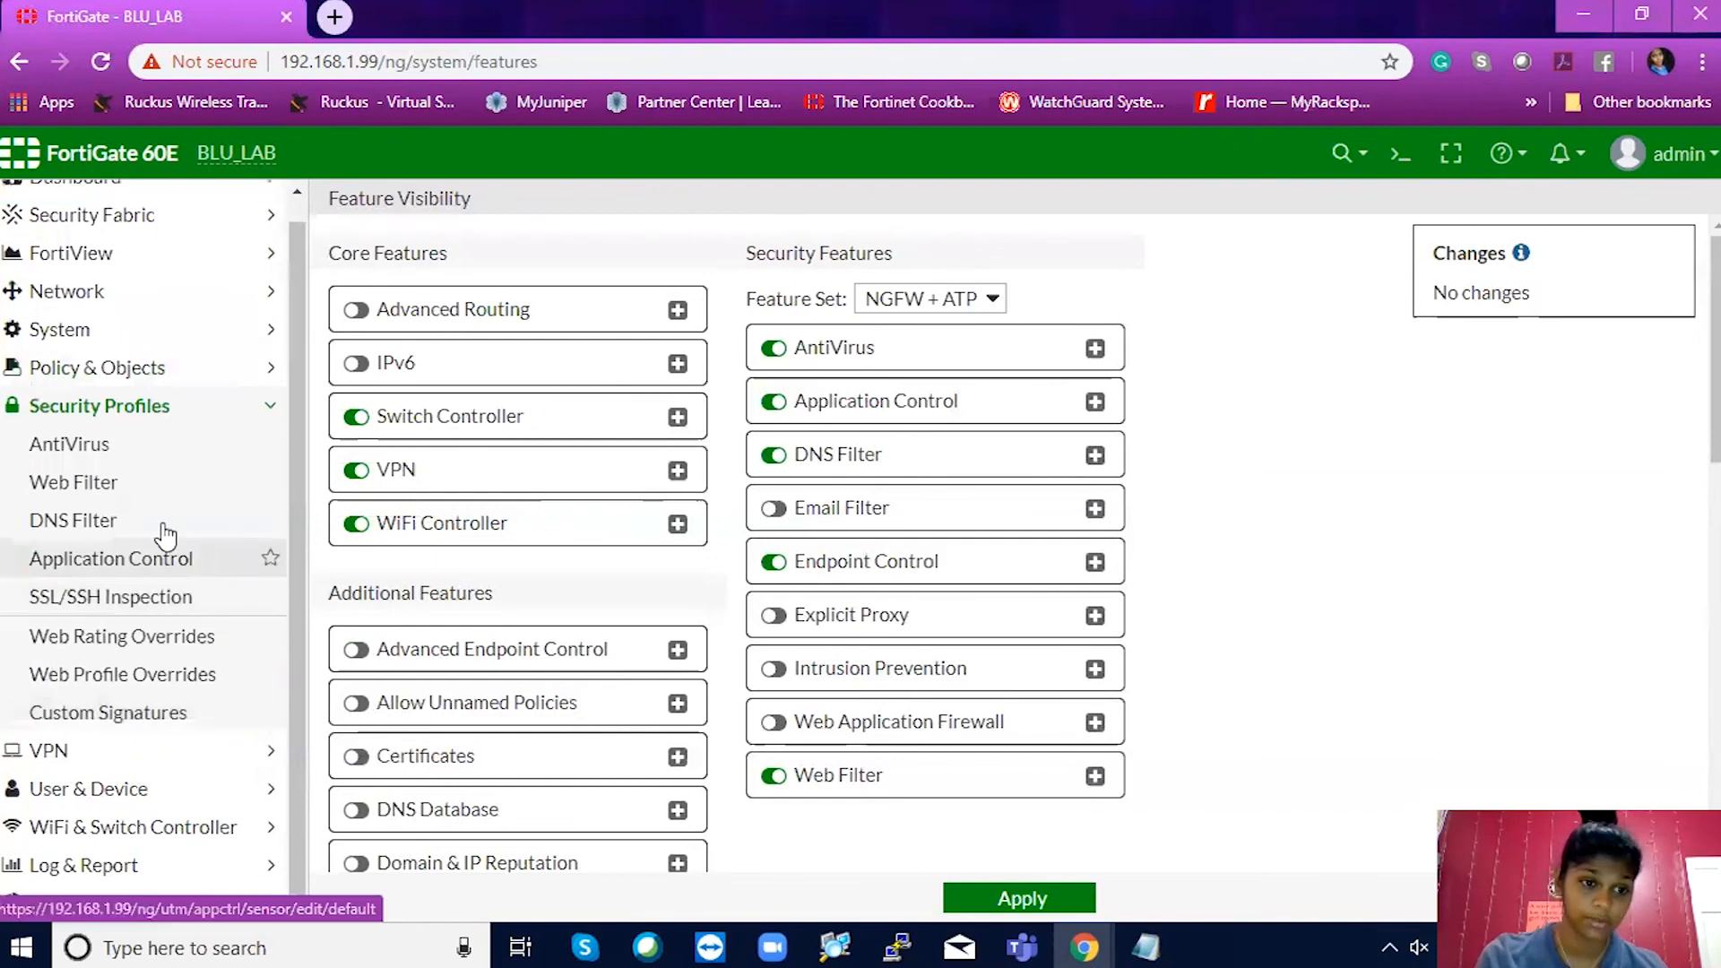
click(103, 457)
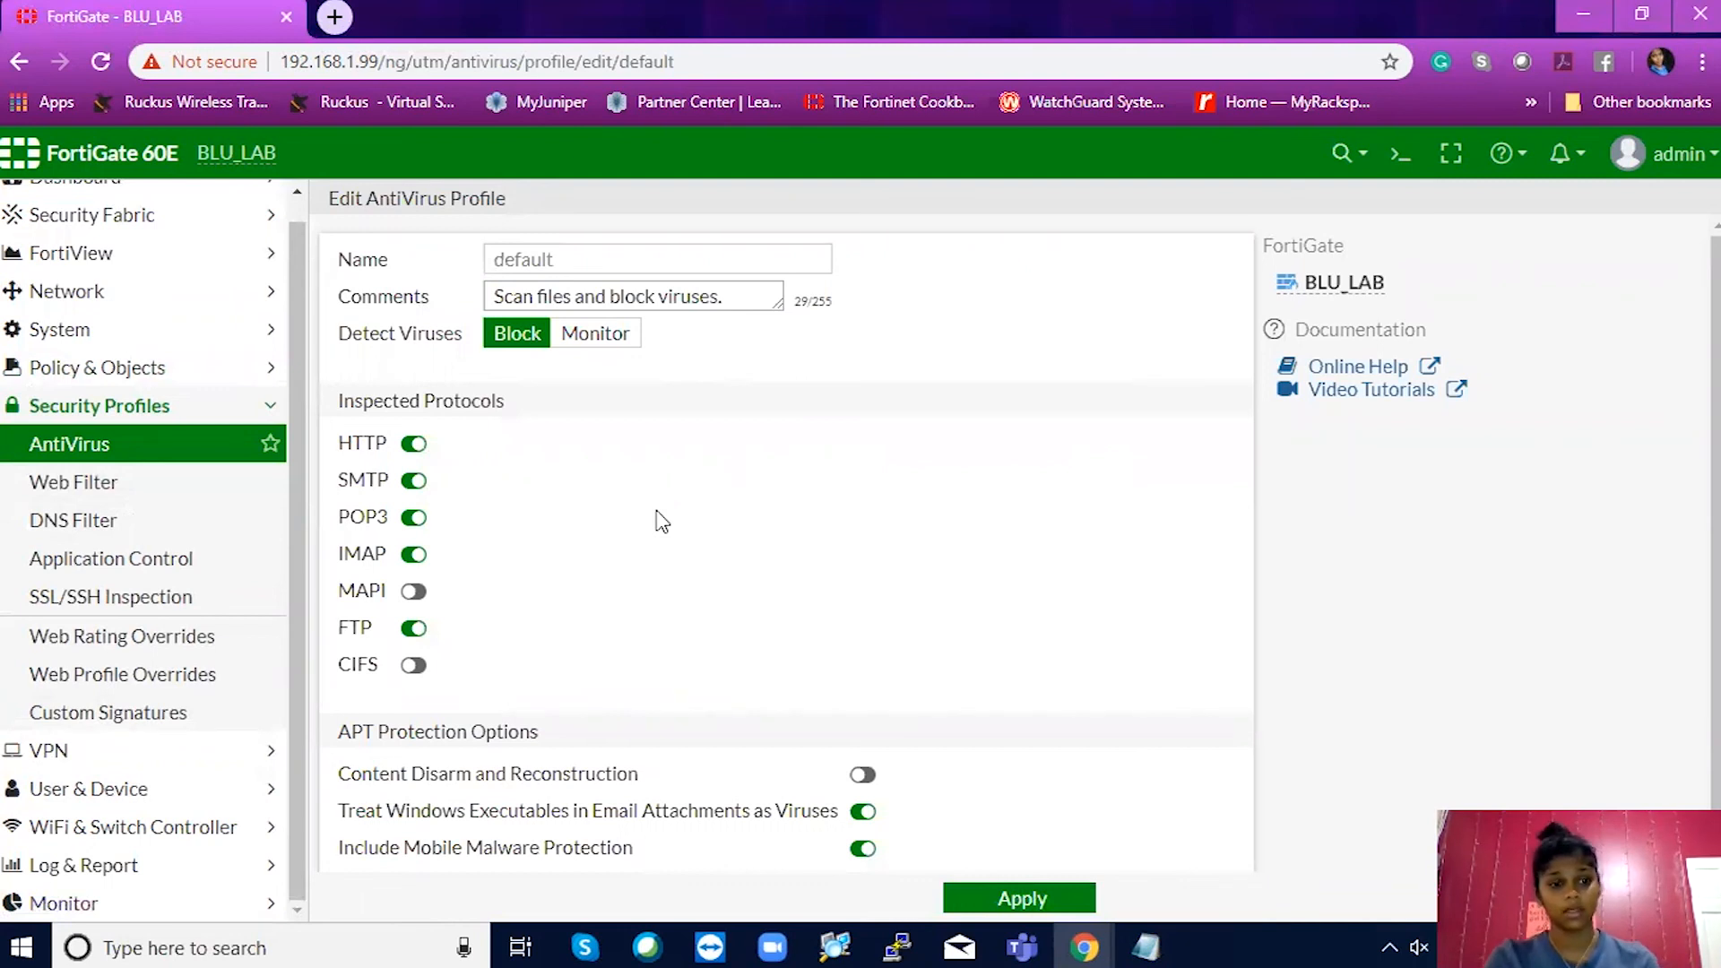
click(192, 504)
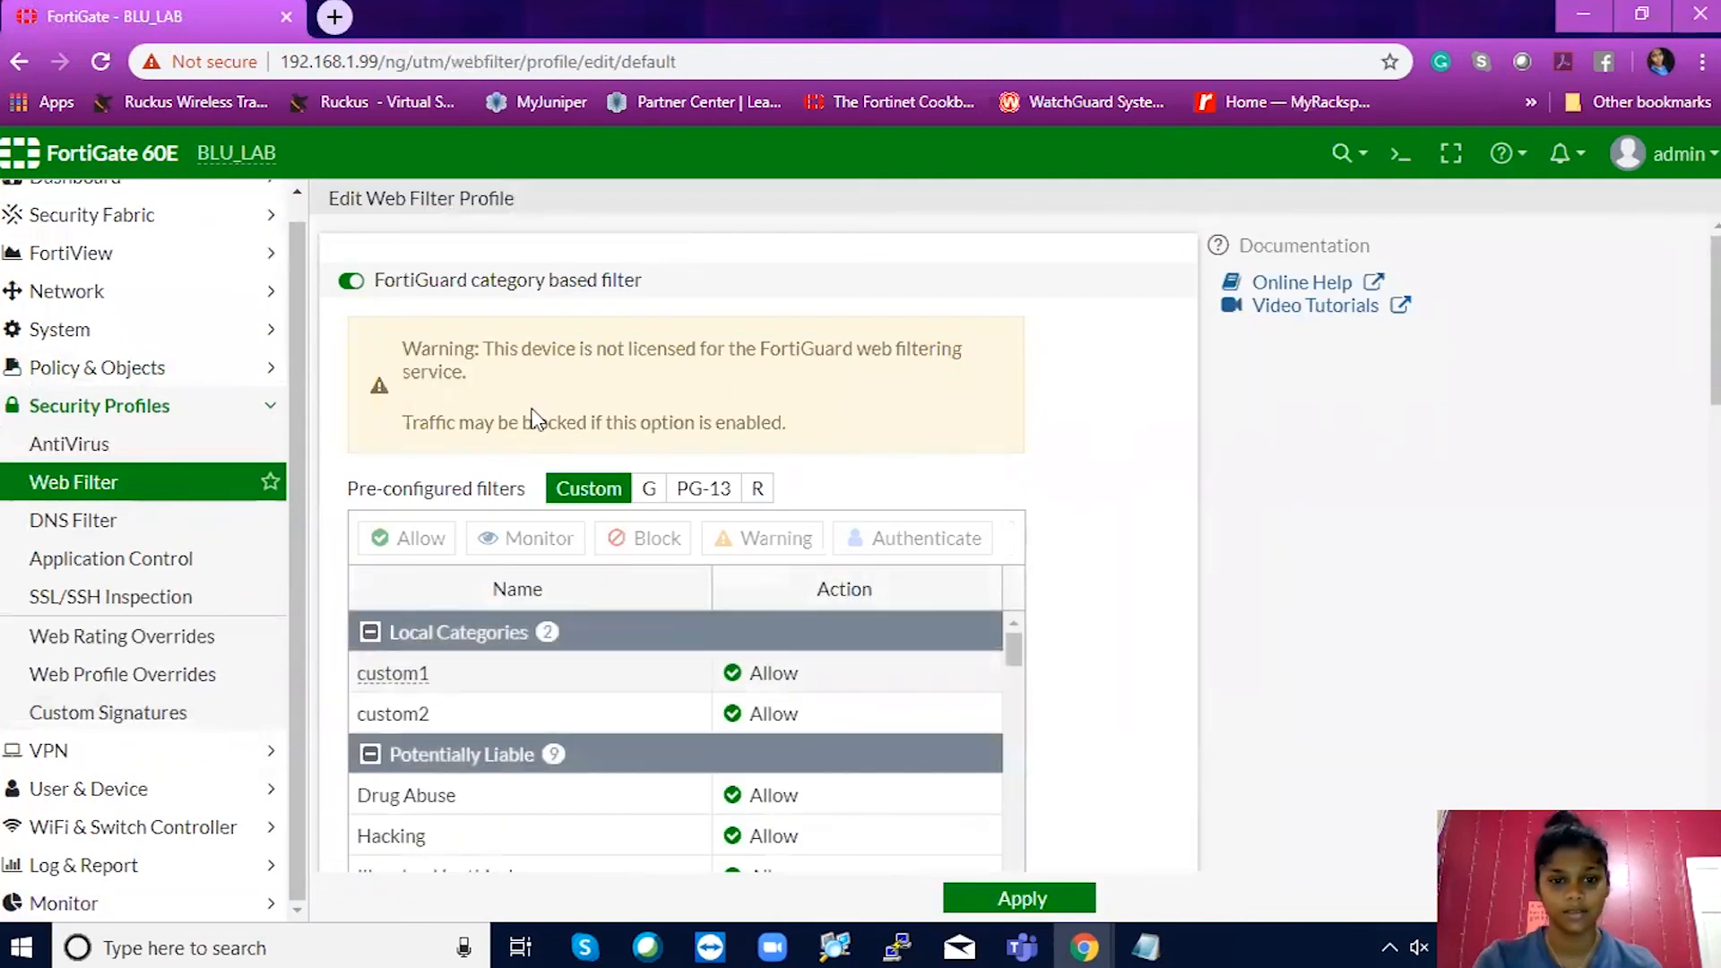
click(206, 530)
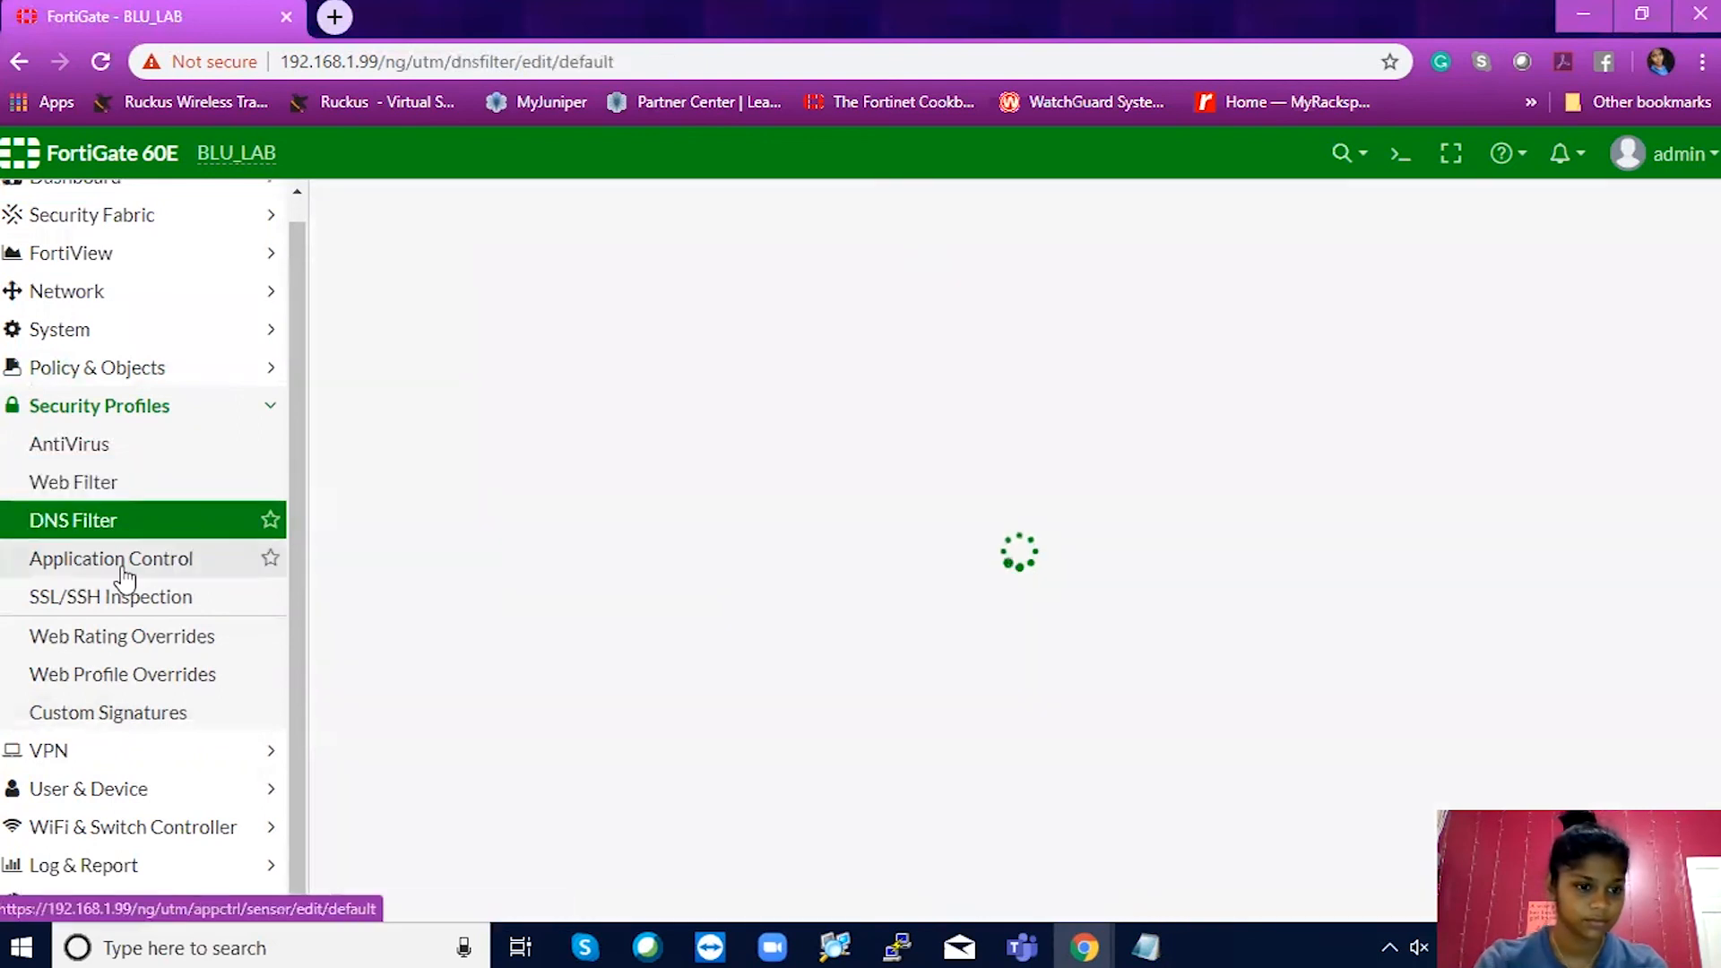
click(56, 748)
click(123, 785)
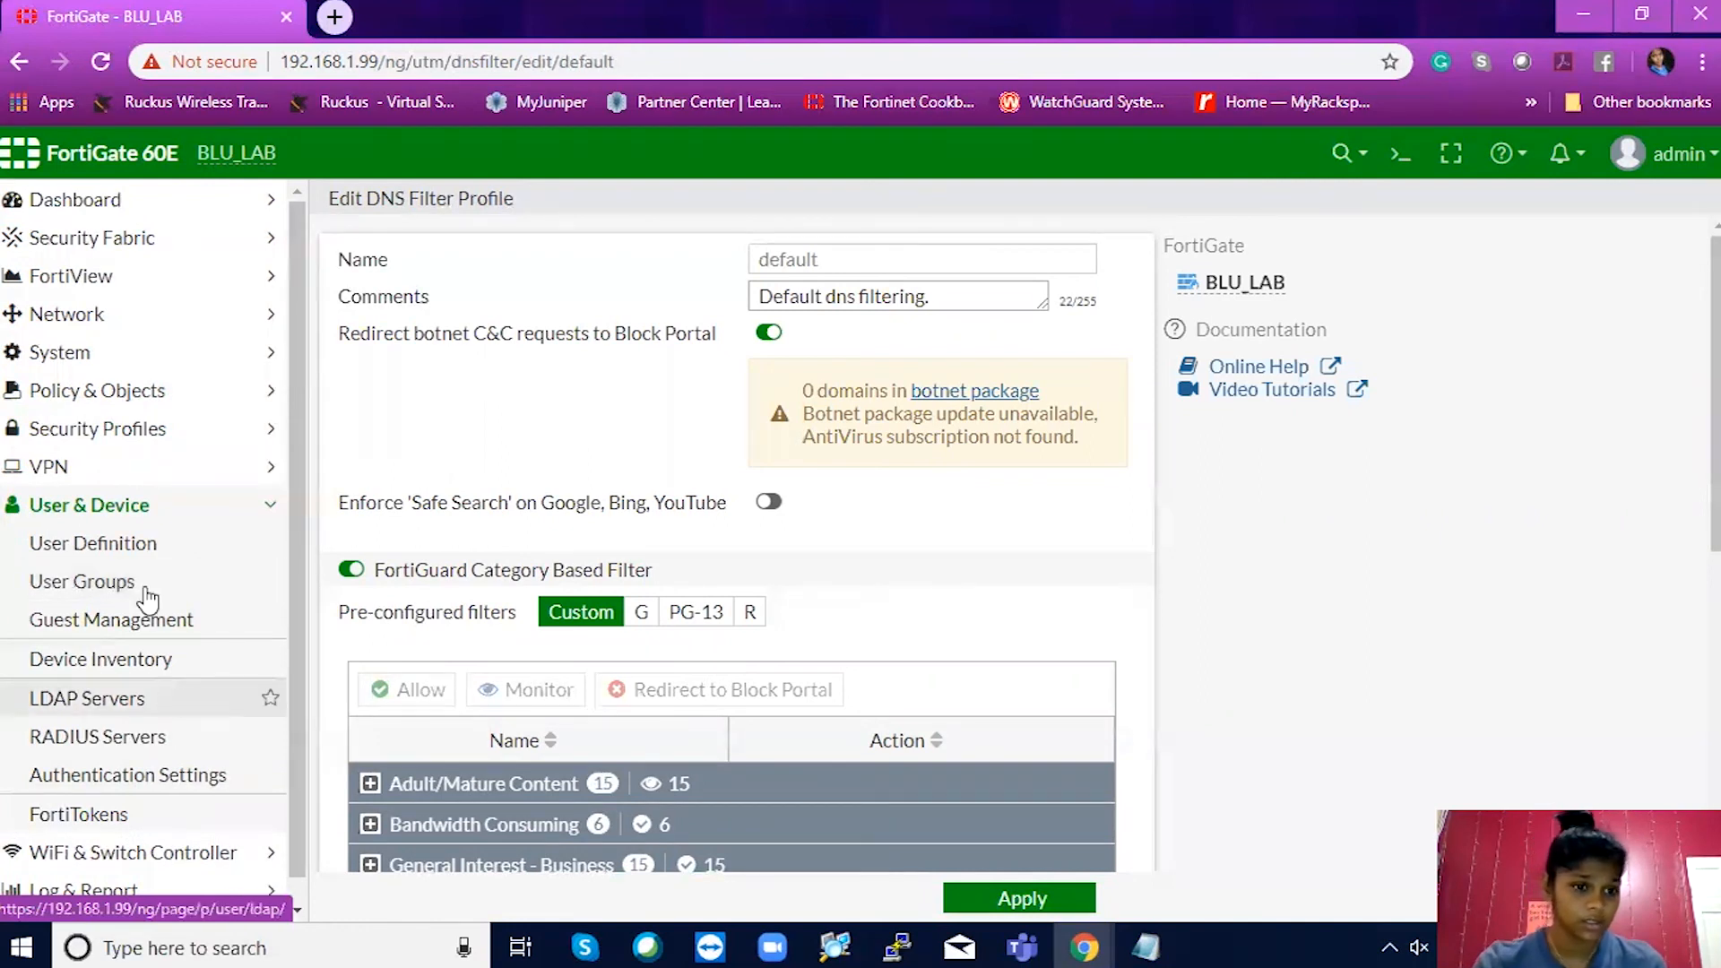
click(108, 518)
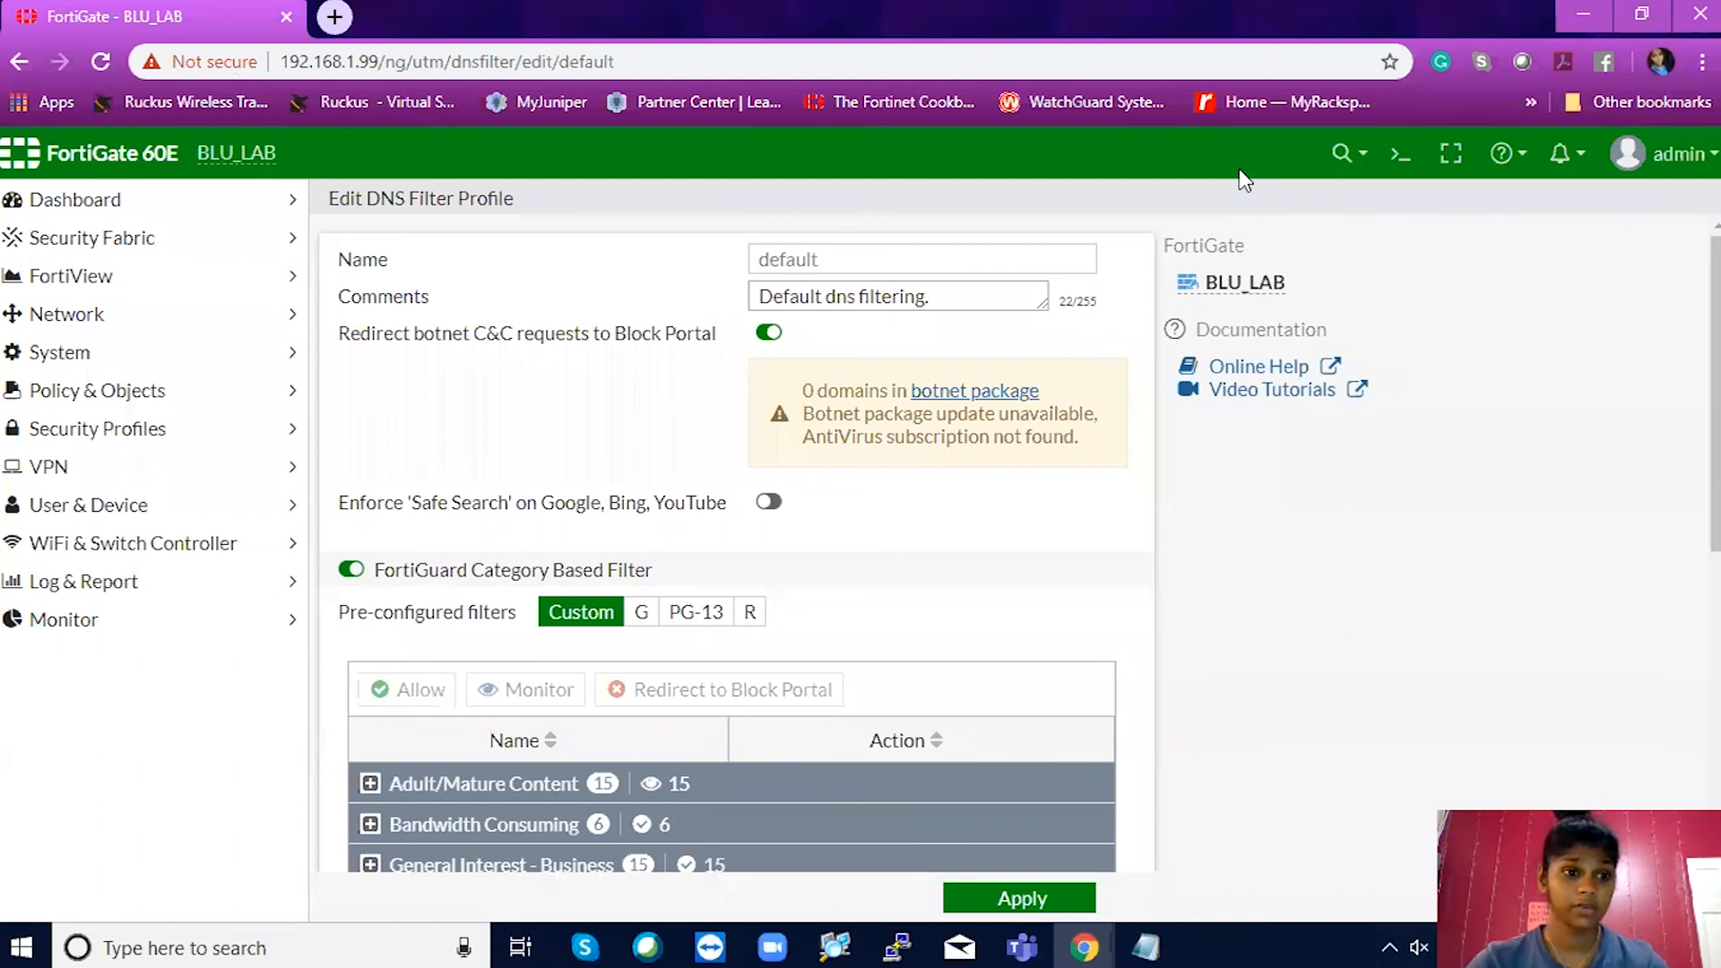
Open the Status dashboard of the firewall.
click(94, 213)
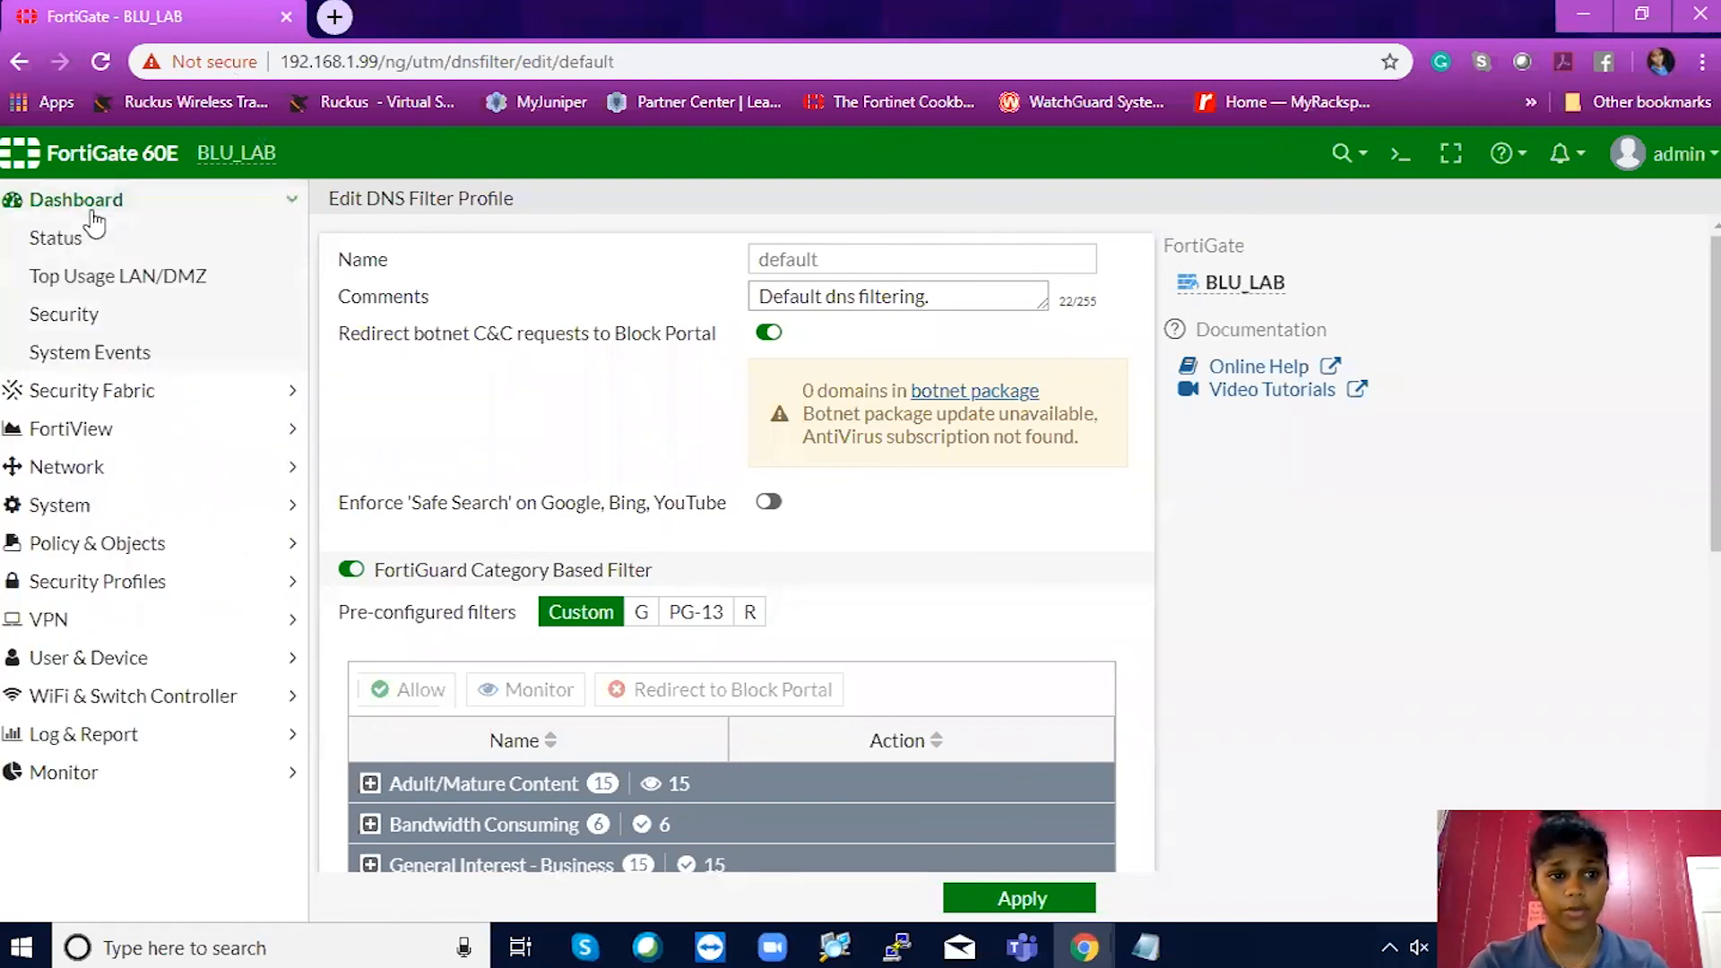
click(84, 242)
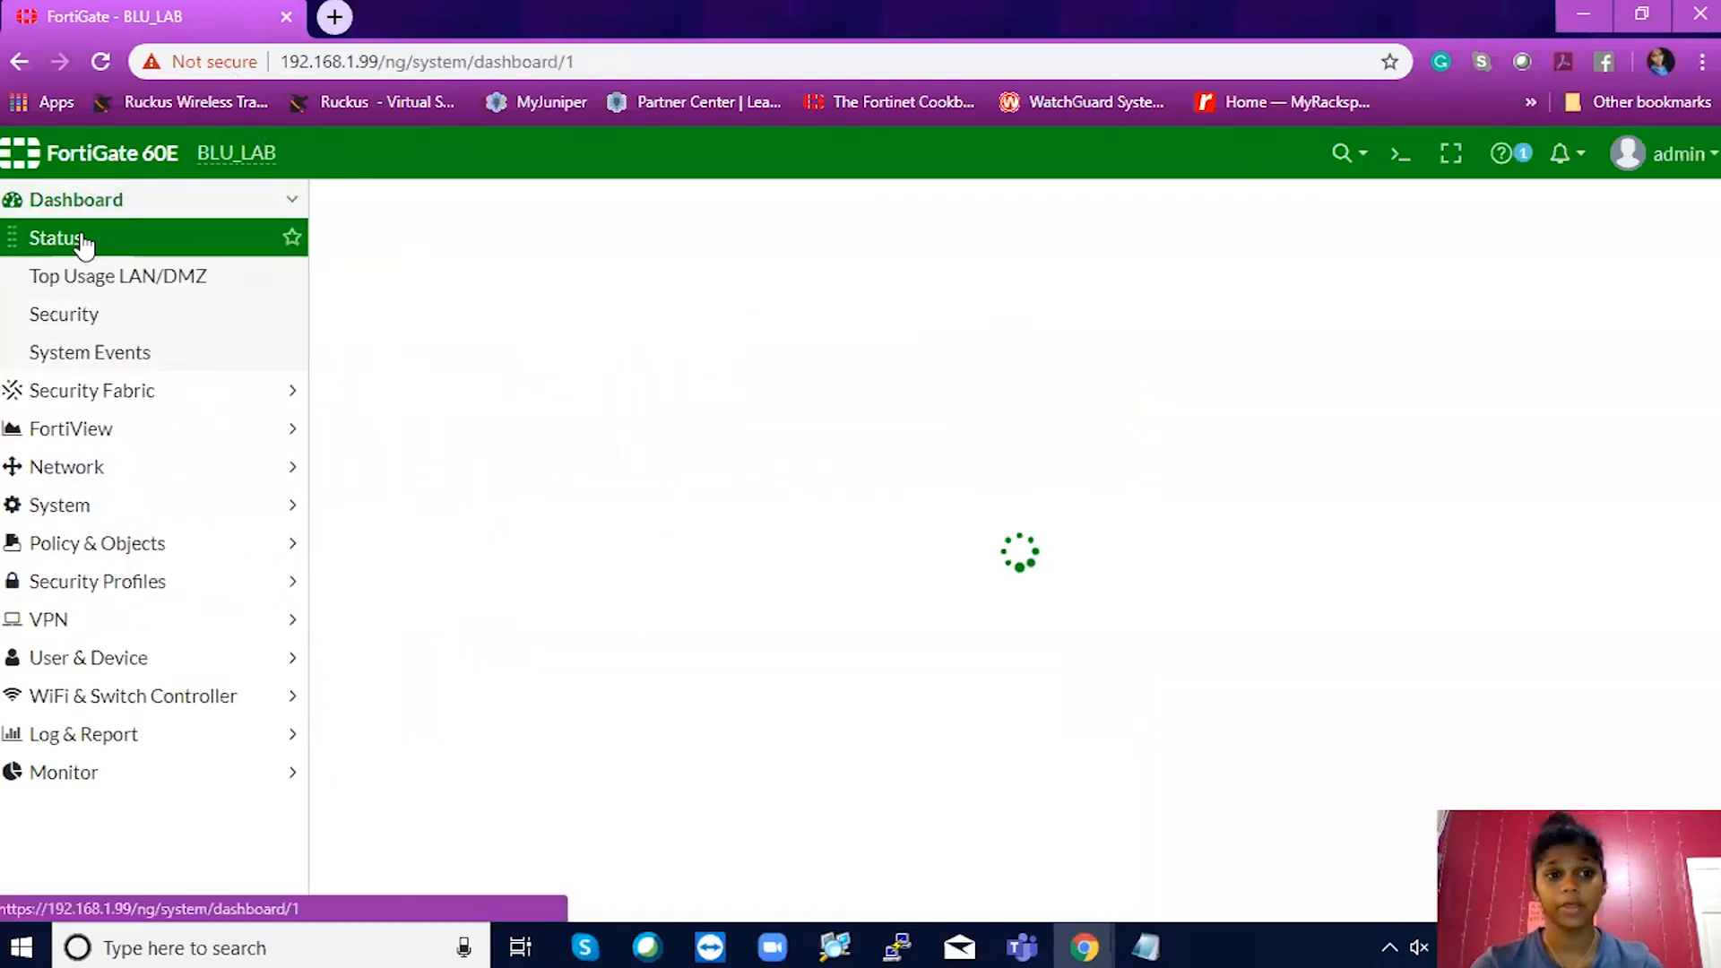